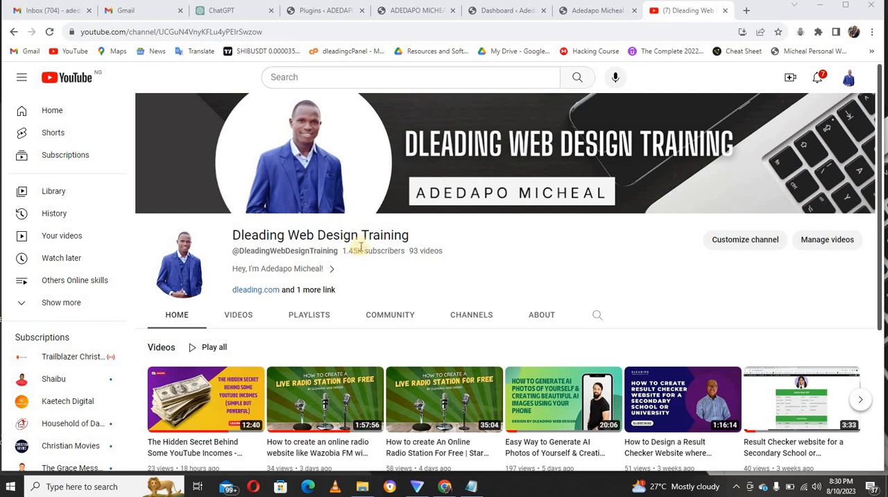
Look over the finished example digital business card page and view its Share Contact popup with the QR code.
{"action": "left_click", "coordinate": [420, 15]}
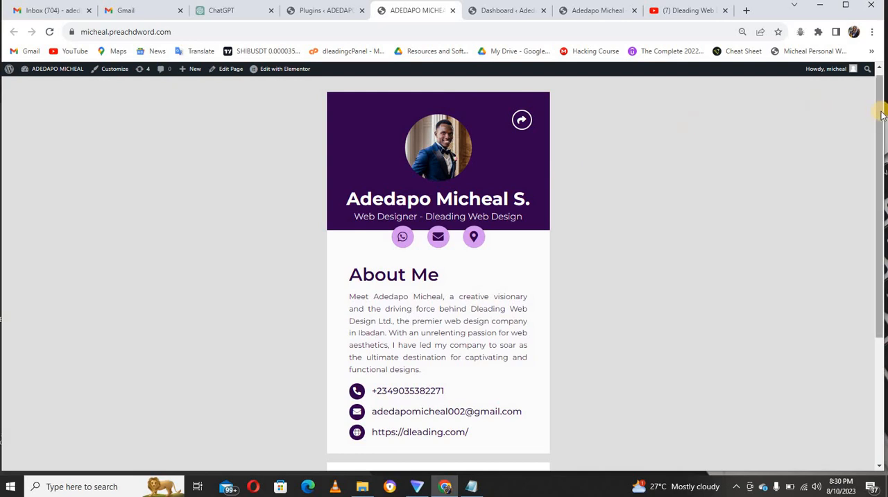
{"action": "left_click_drag", "start_coordinate": [879, 113], "coordinate": [875, 160]}
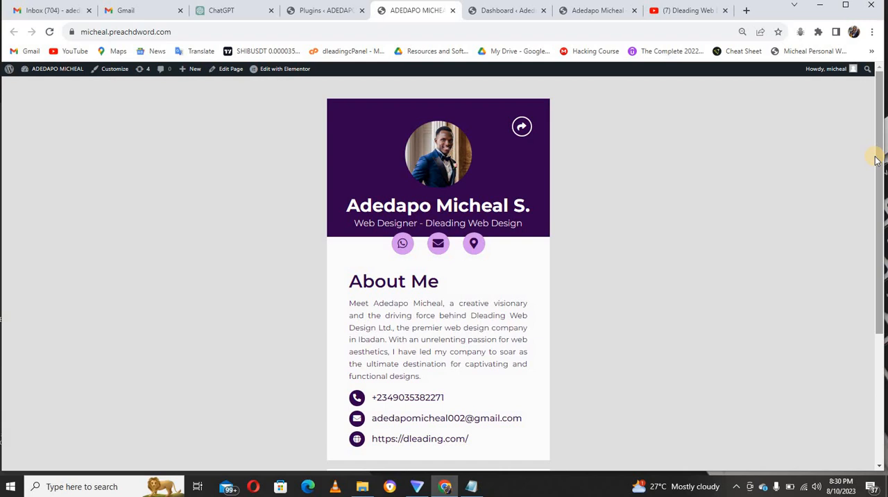
{"action": "left_click", "coordinate": [522, 127]}
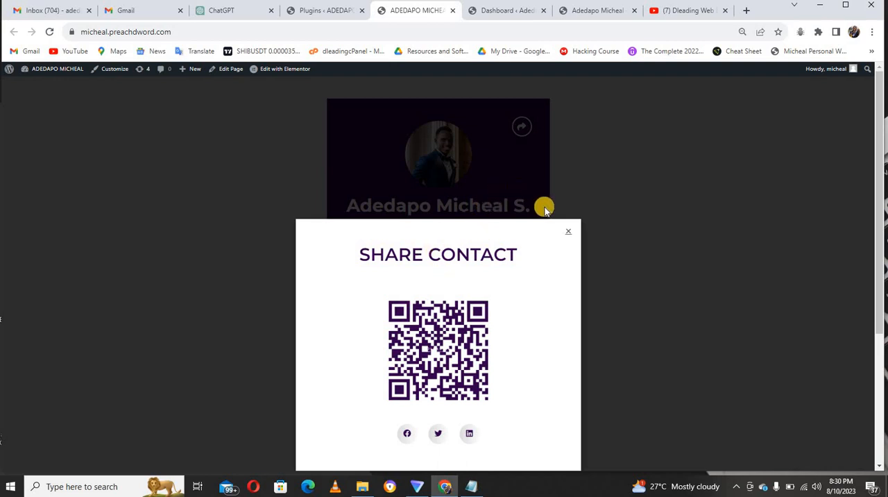
{"action": "left_click", "coordinate": [568, 229]}
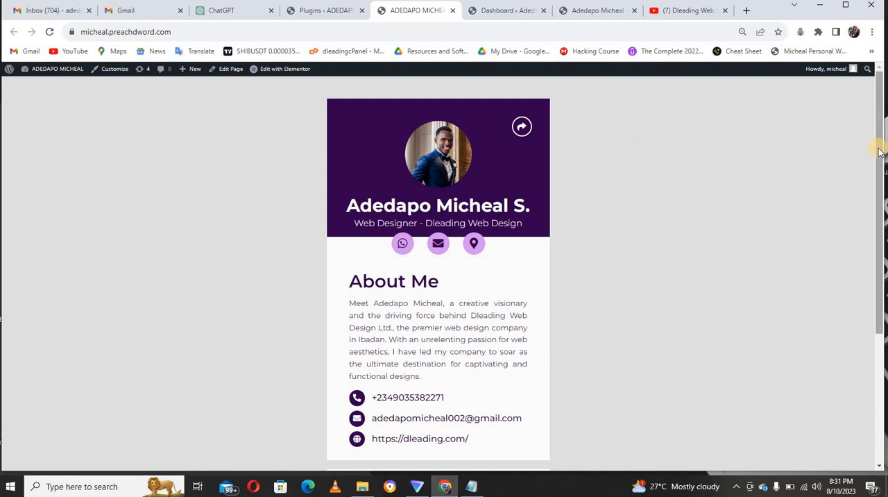
{"action": "mouse_move", "coordinate": [879, 153]}
{"action": "left_mouse_down"}
{"action": "mouse_move", "coordinate": [882, 305]}
{"action": "mouse_move", "coordinate": [878, 153]}
{"action": "left_mouse_up"}
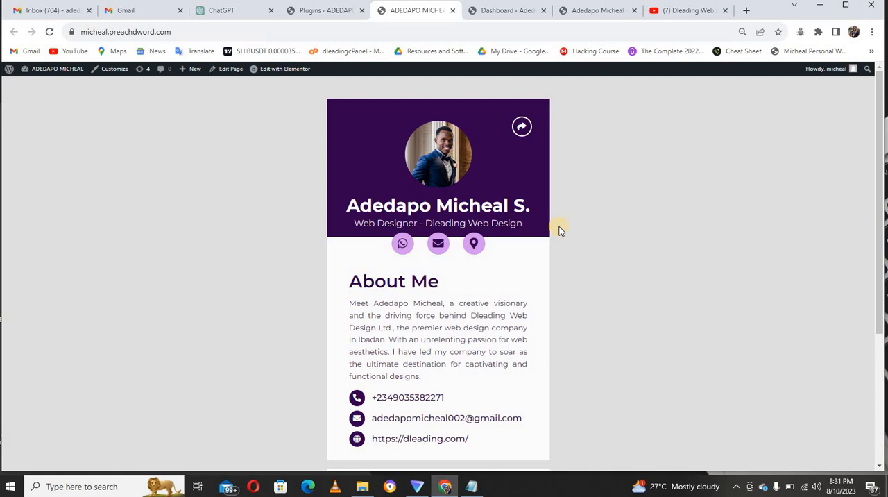
Inspect the example card page in the browser's mobile device view, including the iPhone 12 Pro preset.
{"action": "right_click", "coordinate": [535, 253]}
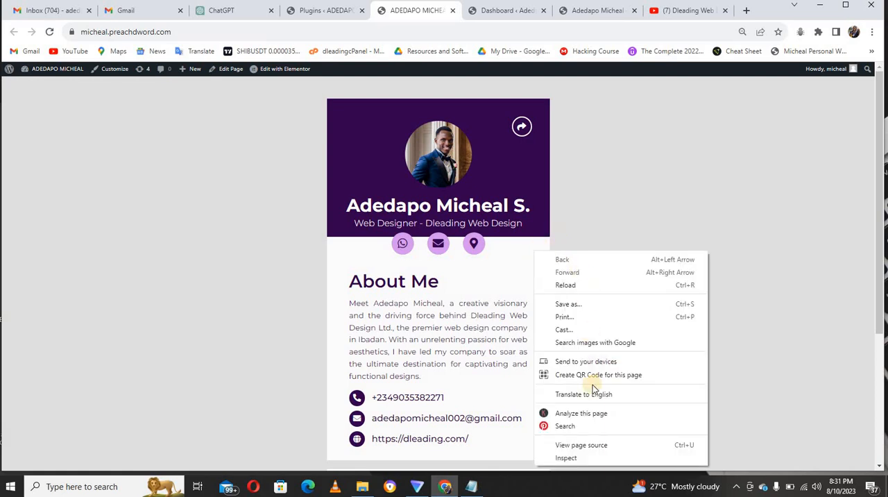
{"action": "left_click", "coordinate": [580, 461]}
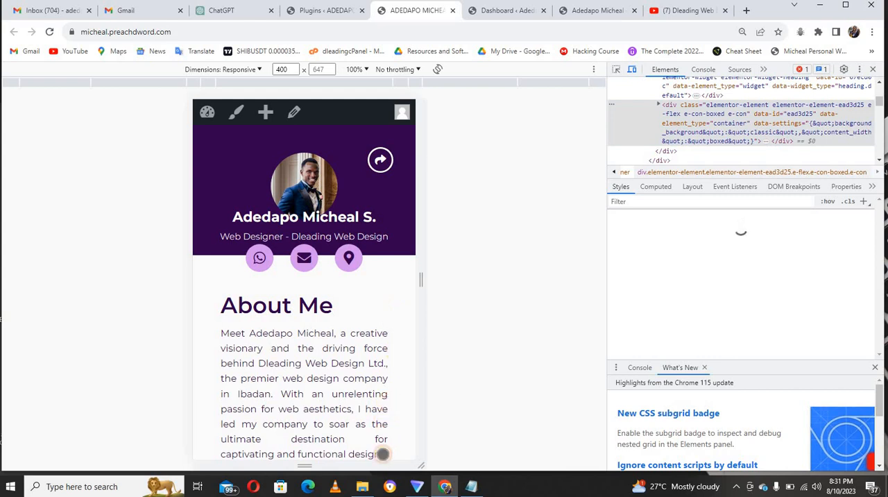
{"action": "left_click_drag", "start_coordinate": [378, 430], "coordinate": [387, 147]}
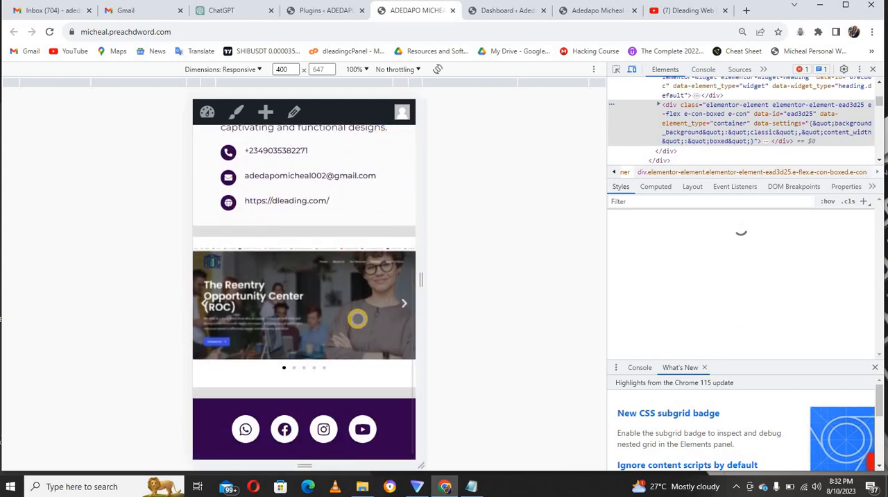
{"action": "left_click_drag", "start_coordinate": [363, 238], "coordinate": [354, 370]}
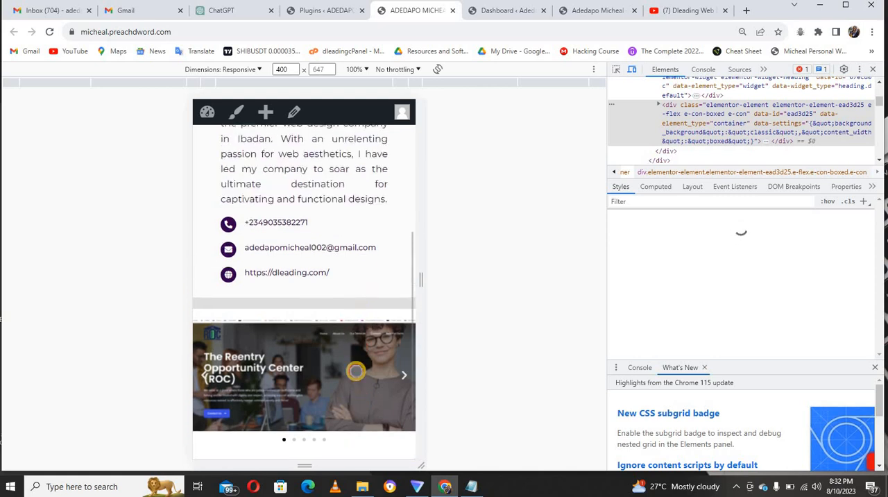
{"action": "left_click_drag", "start_coordinate": [371, 297], "coordinate": [369, 376]}
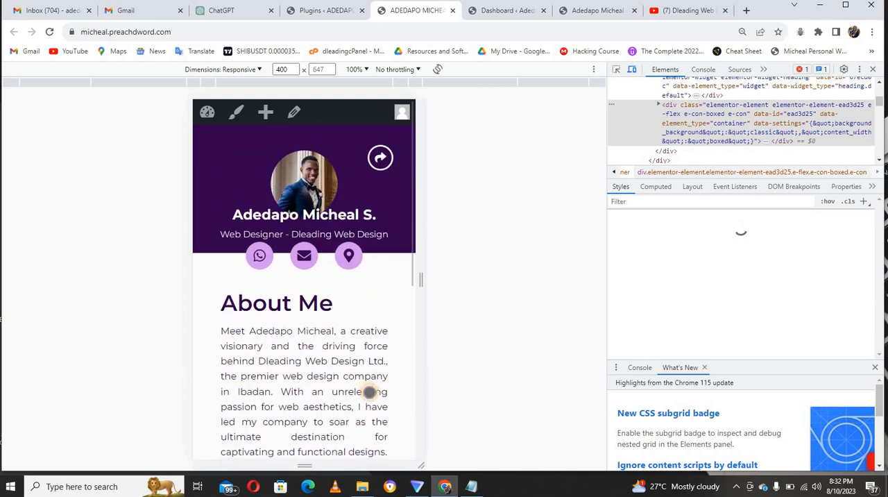
{"action": "left_click", "coordinate": [254, 72]}
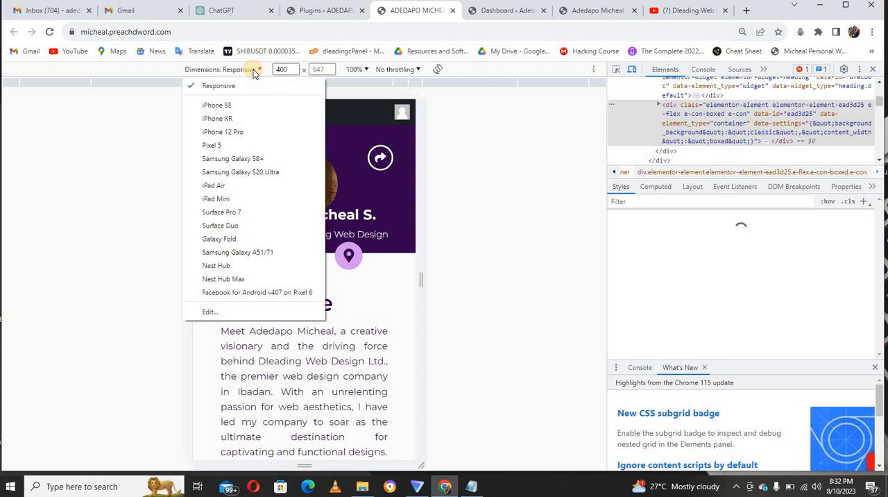
{"action": "left_click", "coordinate": [235, 133]}
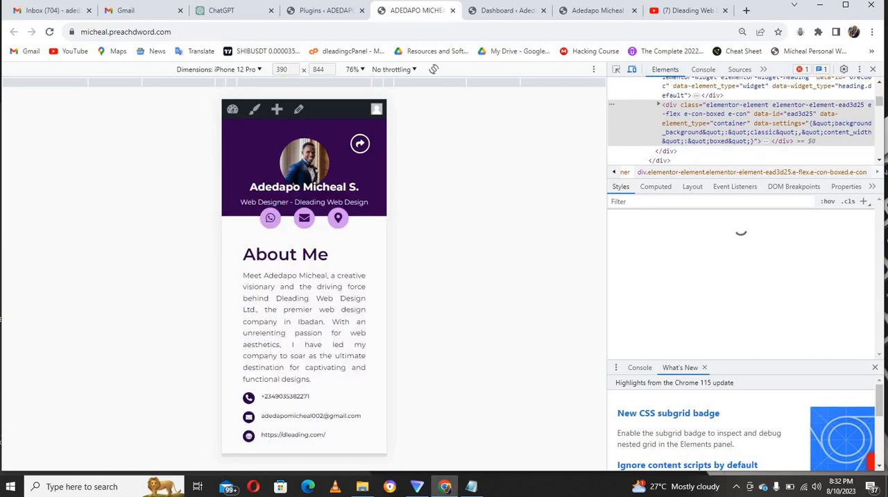
{"action": "left_click", "coordinate": [873, 70]}
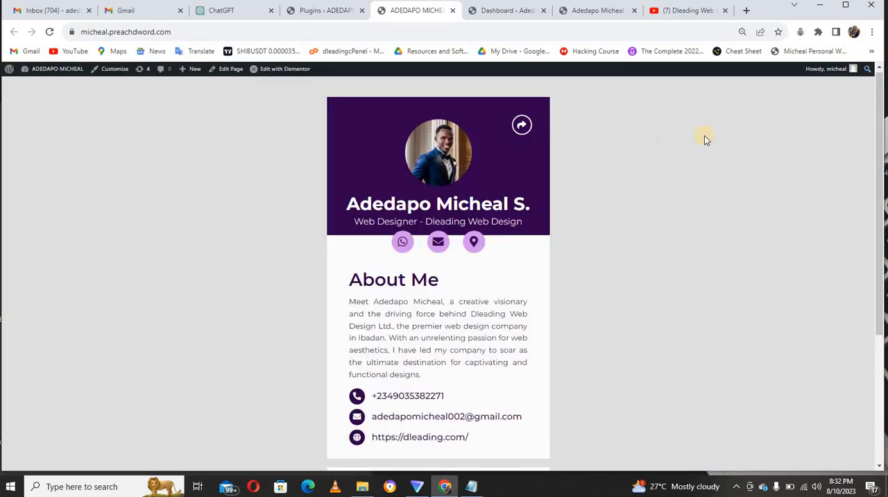
Reload the new WordPress site at dleading.com/card and switch to its admin dashboard.
{"action": "left_click", "coordinate": [602, 12]}
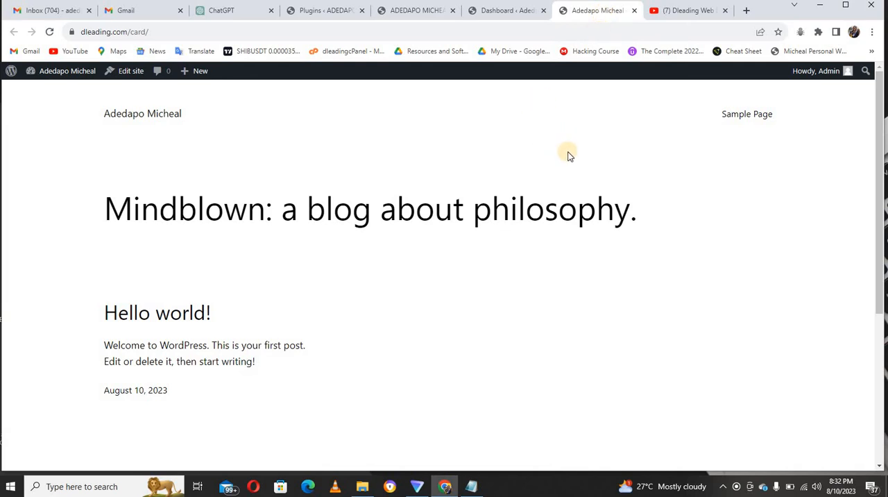
{"action": "key", "text": "F5"}
{"action": "left_click", "coordinate": [521, 12]}
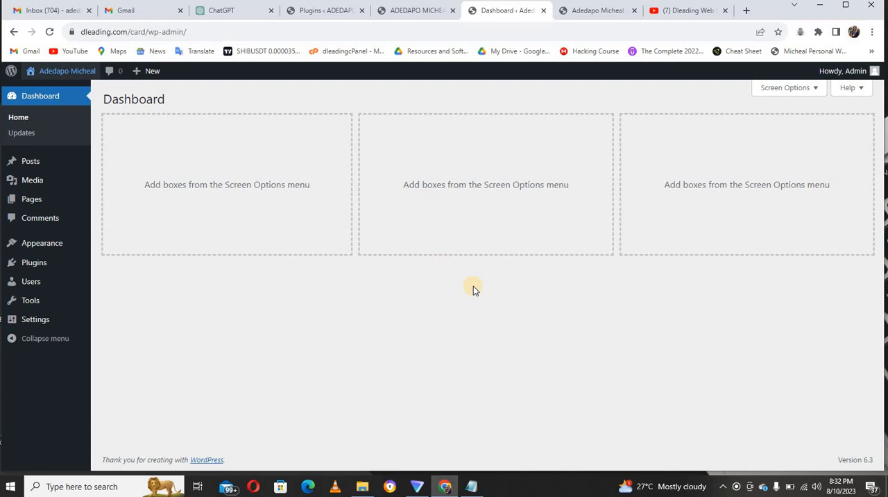
Search the WordPress theme library for "kadence" to add a new theme.
{"action": "mouse_move", "coordinate": [38, 242]}
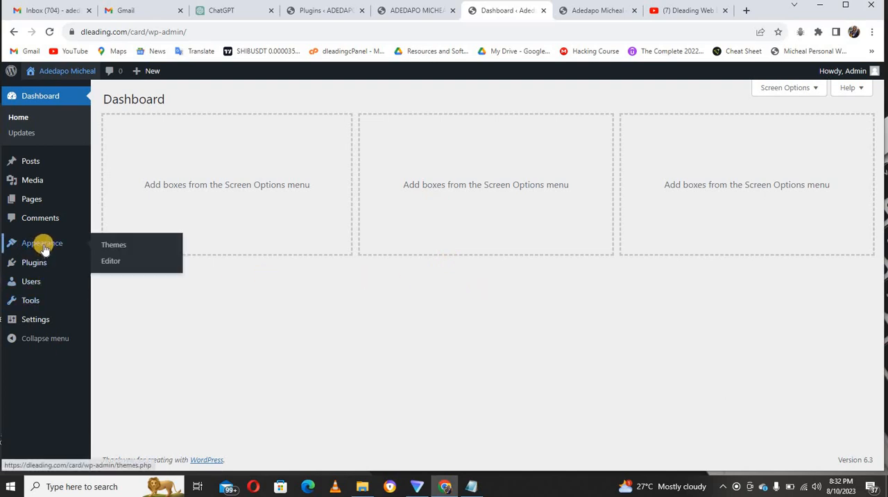
{"action": "left_click", "coordinate": [115, 246]}
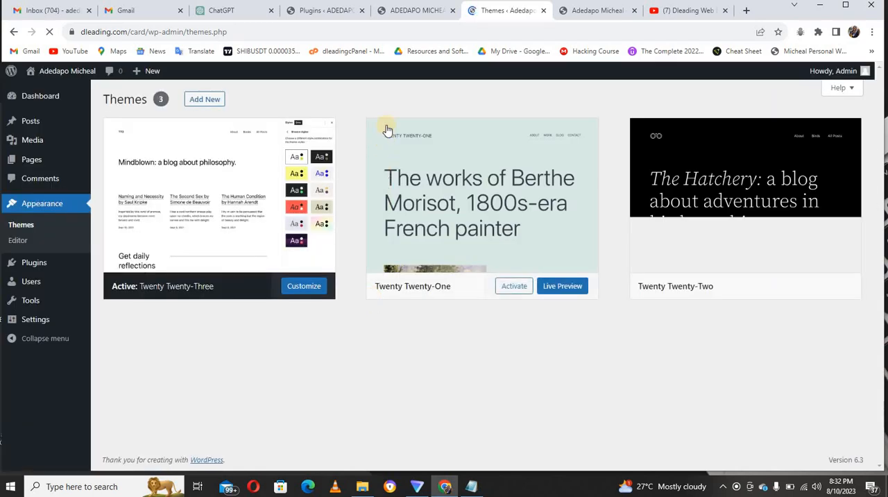
{"action": "left_click", "coordinate": [204, 103]}
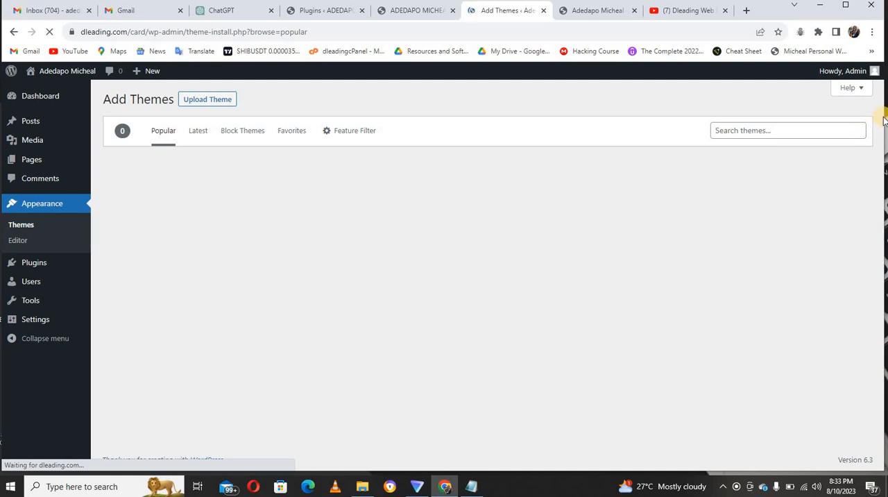
{"action": "left_click", "coordinate": [824, 130]}
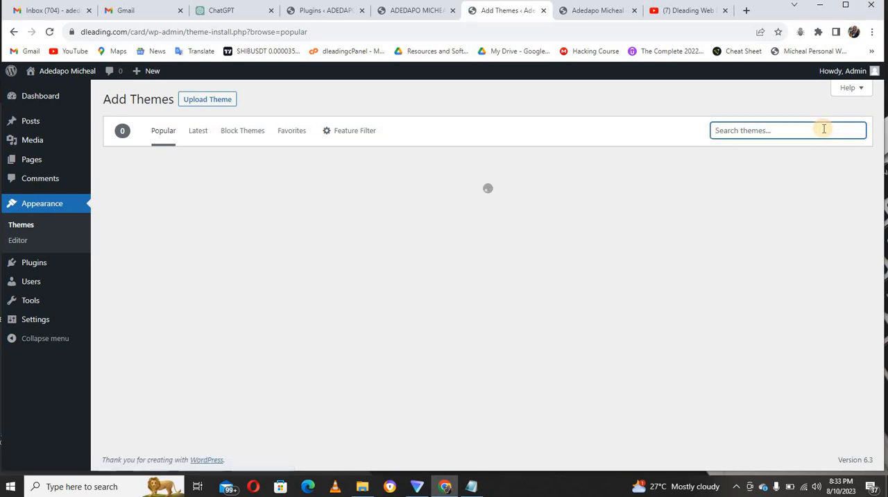
{"action": "type", "text": "kadence"}
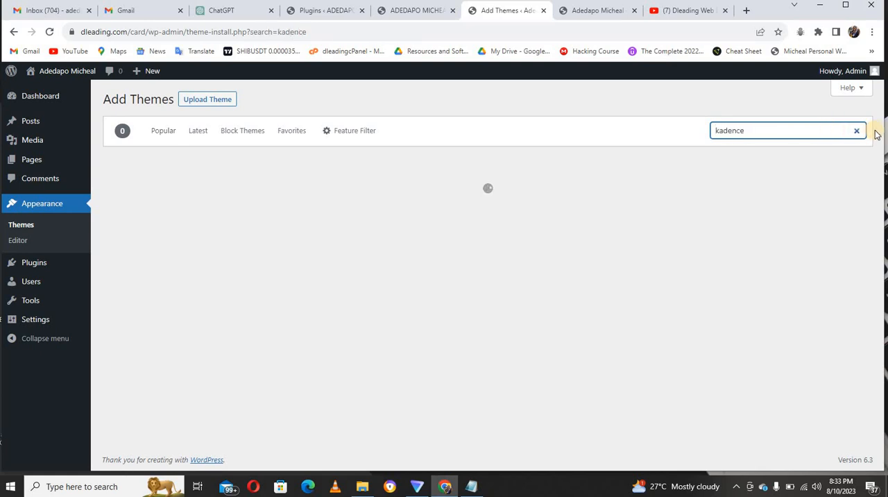
{"action": "left_click", "coordinate": [856, 130]}
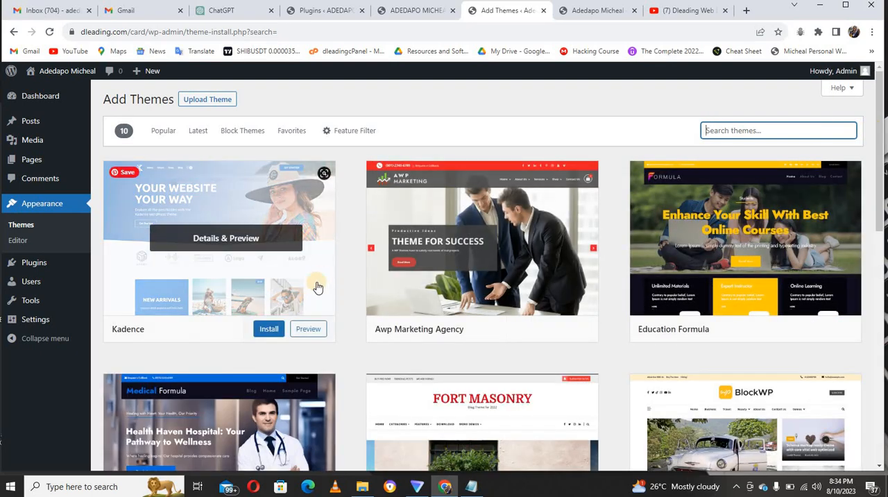
Install and activate the Kadence theme together with its Kadence Starter Templates plugin.
{"action": "left_click", "coordinate": [272, 331]}
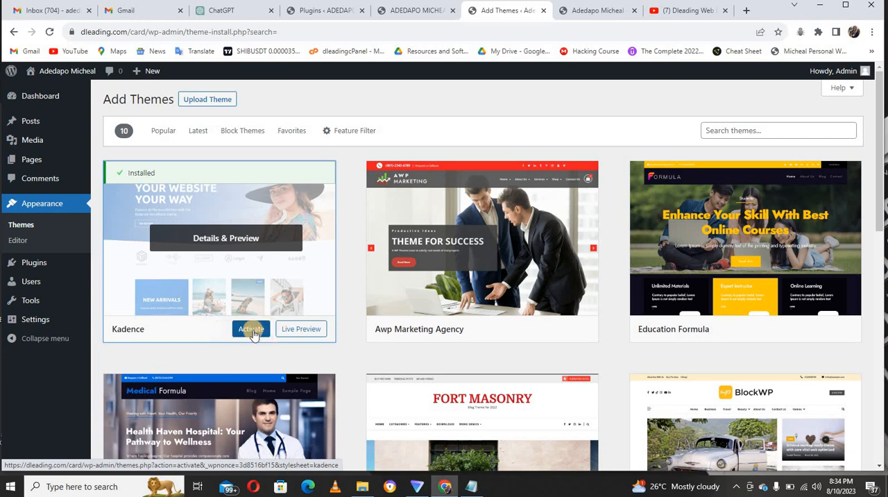
{"action": "left_click", "coordinate": [253, 330]}
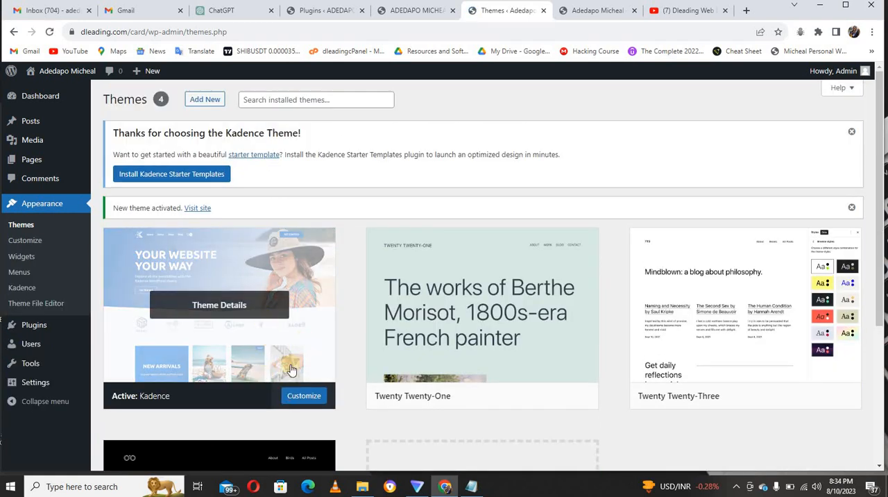
{"action": "left_click", "coordinate": [179, 175]}
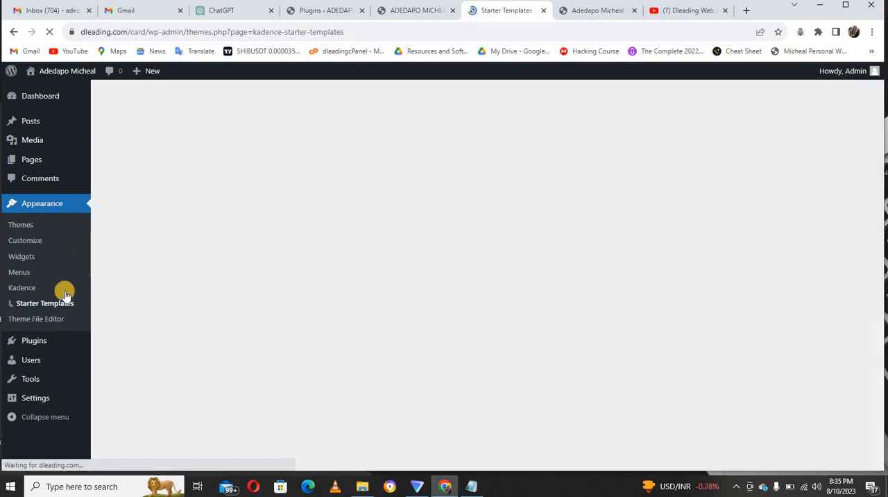
Delete the Akismet Anti-Spam and Hello Dolly plugins with a single bulk action.
{"action": "mouse_move", "coordinate": [35, 345]}
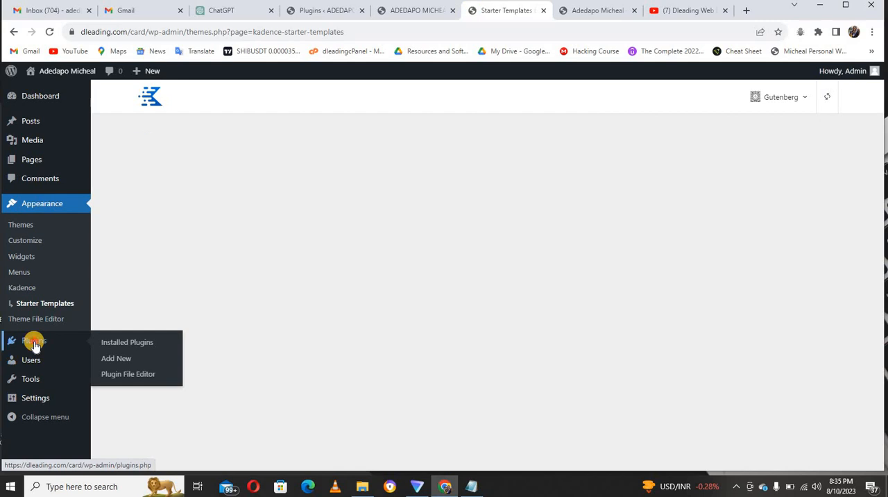
{"action": "left_click", "coordinate": [34, 344]}
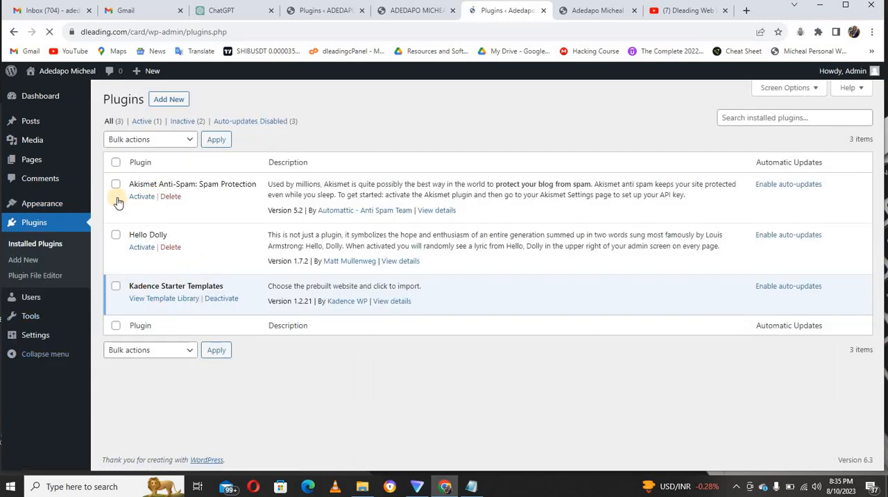
{"action": "left_click", "coordinate": [116, 185]}
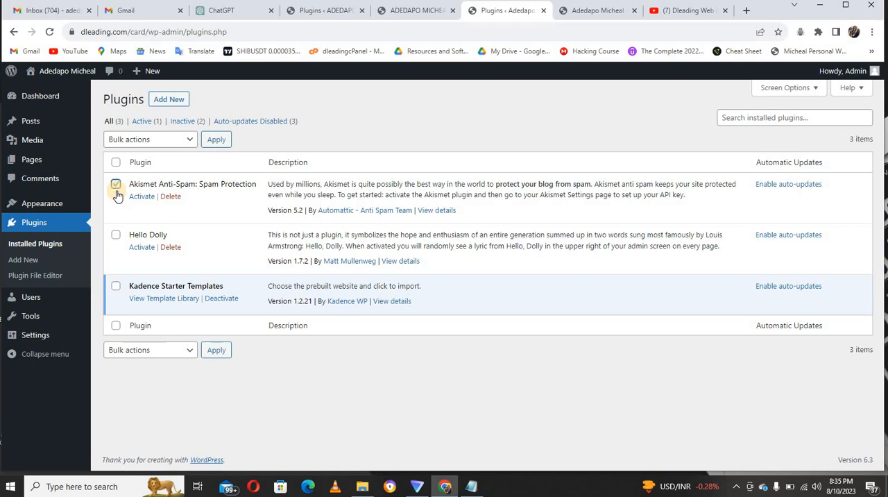
{"action": "left_click", "coordinate": [116, 236]}
{"action": "left_click", "coordinate": [154, 349]}
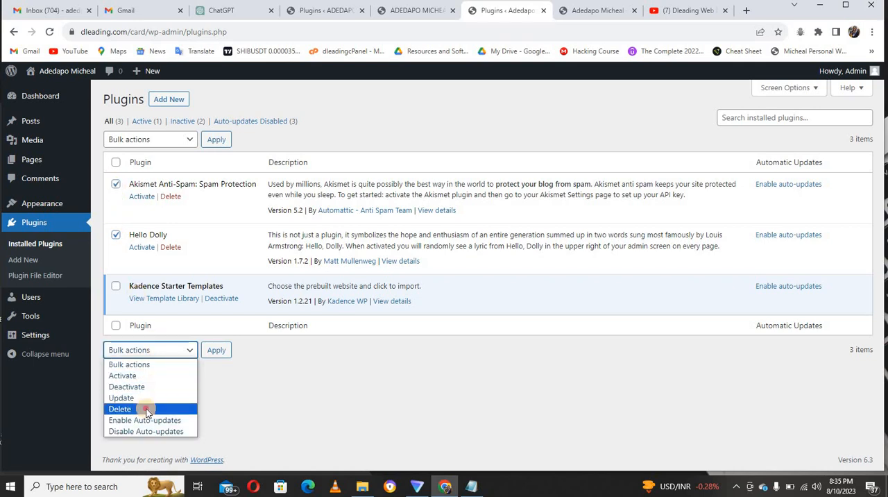
{"action": "left_click", "coordinate": [147, 409]}
{"action": "left_click", "coordinate": [215, 351]}
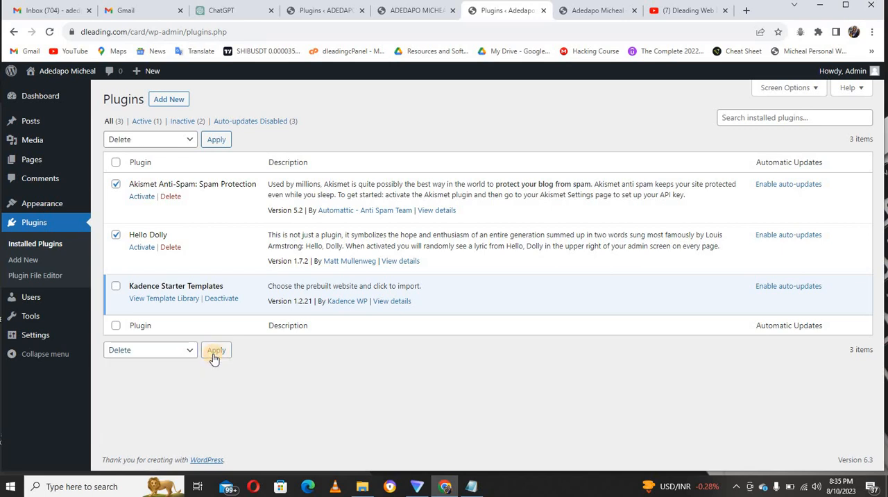
{"action": "left_click", "coordinate": [497, 108]}
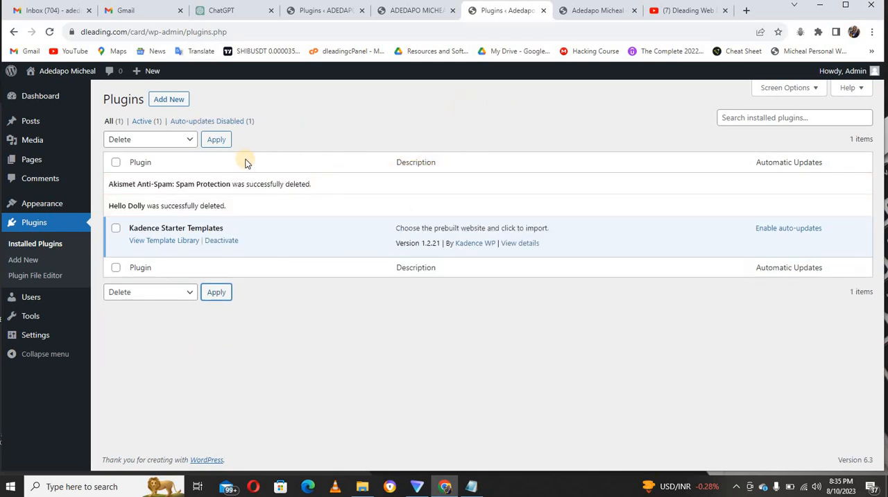
Search the plugin directory for "elementor" and install the Elementor Website Builder plugin.
{"action": "left_click", "coordinate": [173, 100]}
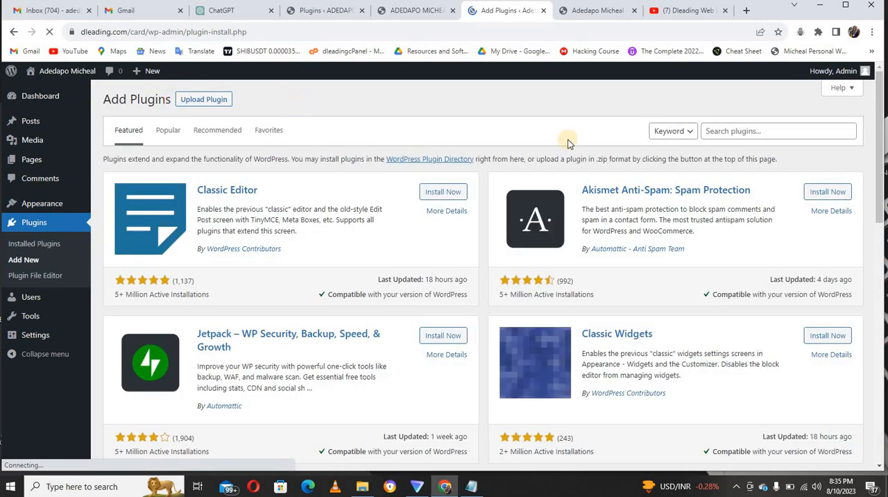
{"action": "left_click", "coordinate": [729, 130]}
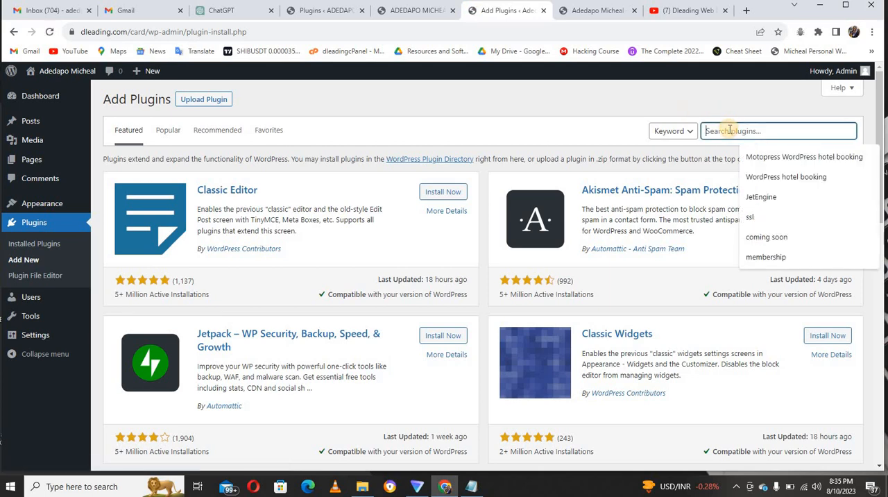
{"action": "type", "text": "elementor"}
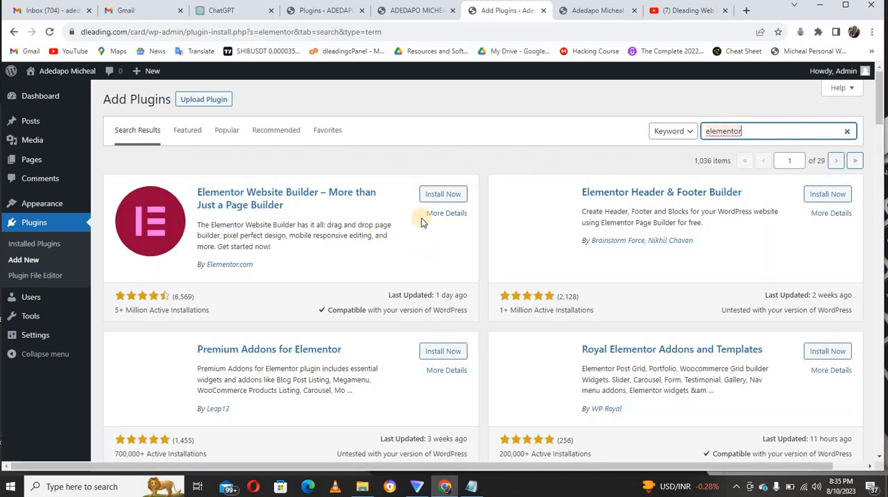
{"action": "left_click", "coordinate": [433, 199]}
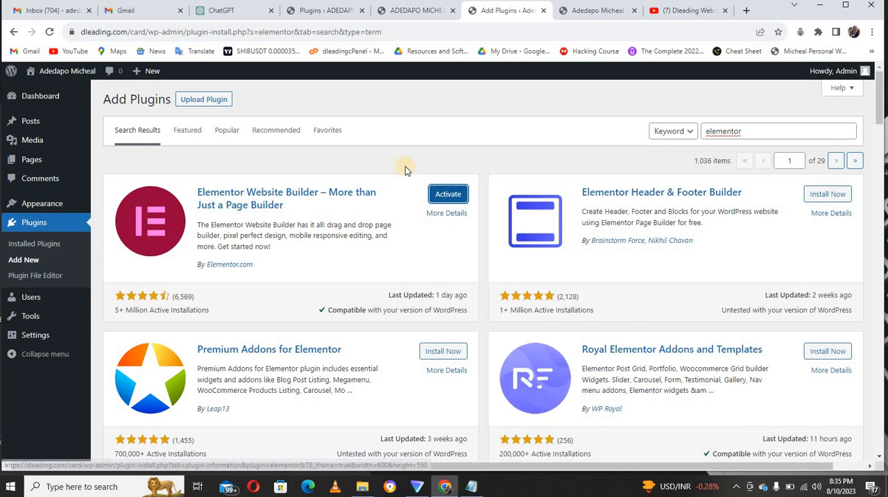
{"action": "left_click", "coordinate": [430, 11]}
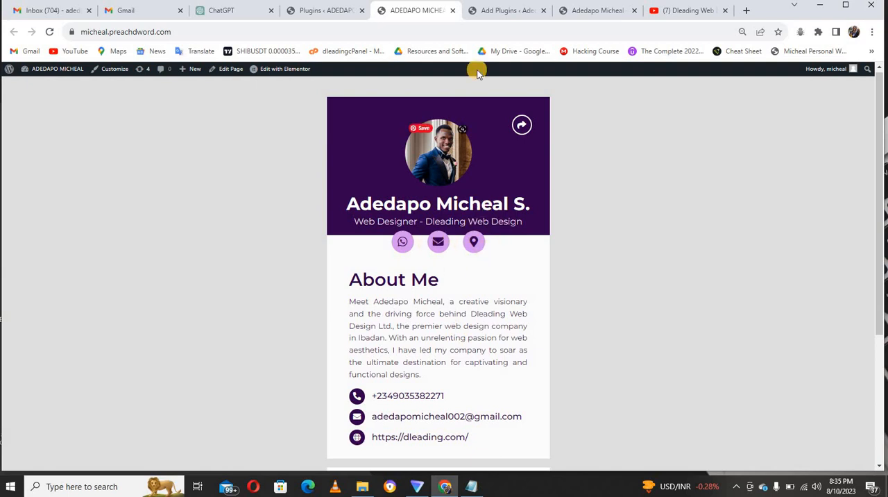
{"action": "left_click", "coordinate": [509, 12]}
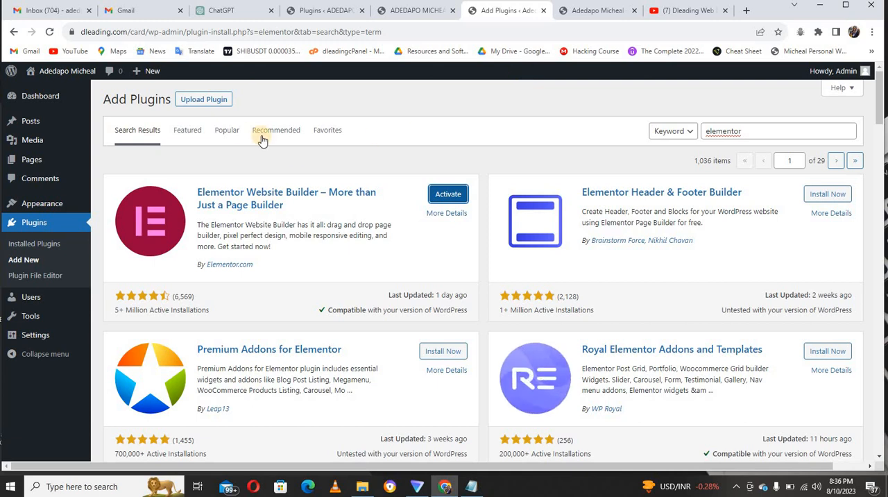
Upload the elementor-pro_3.14.0 zip file from the Downloads folder as a plugin and install it.
{"action": "left_click", "coordinate": [210, 104]}
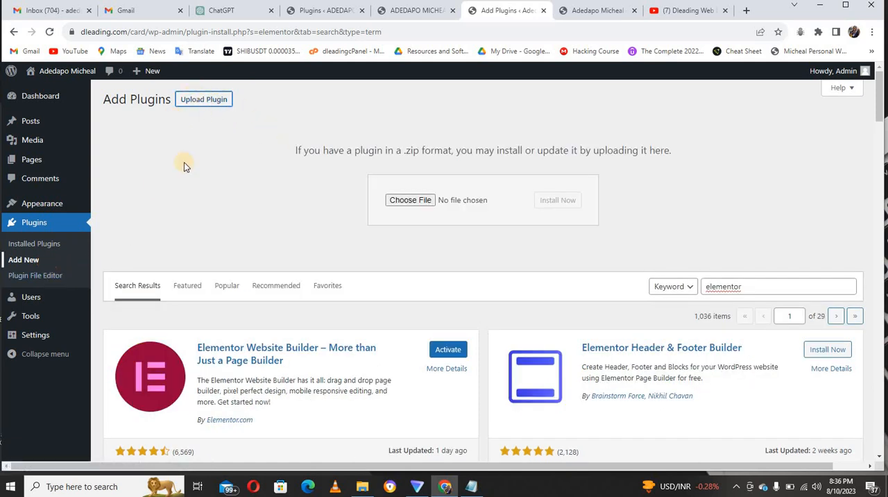
{"action": "left_click", "coordinate": [420, 201]}
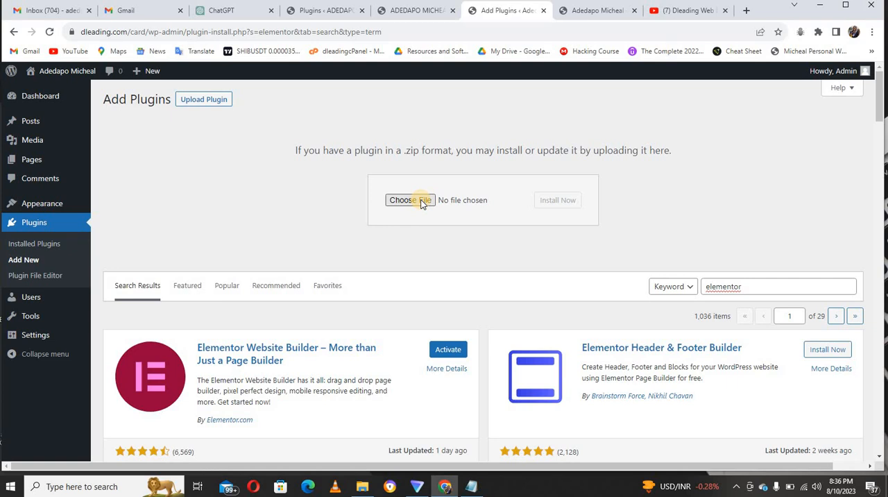
{"action": "left_click", "coordinate": [421, 202]}
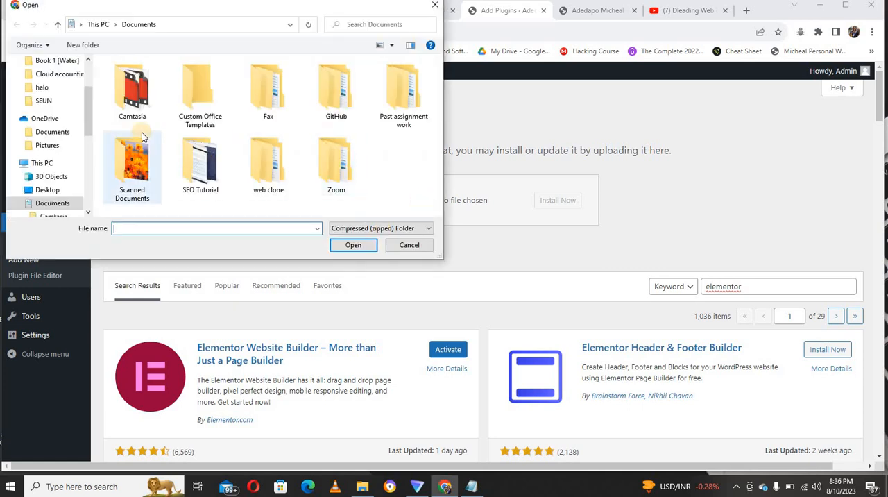
{"action": "scroll", "coordinate": [90, 89], "scroll_direction": "up", "scroll_amount": 2}
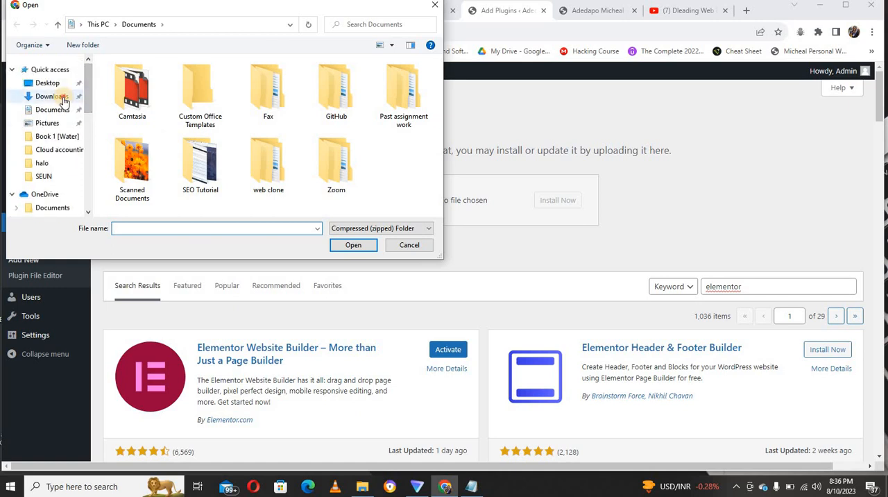
{"action": "left_click", "coordinate": [61, 99]}
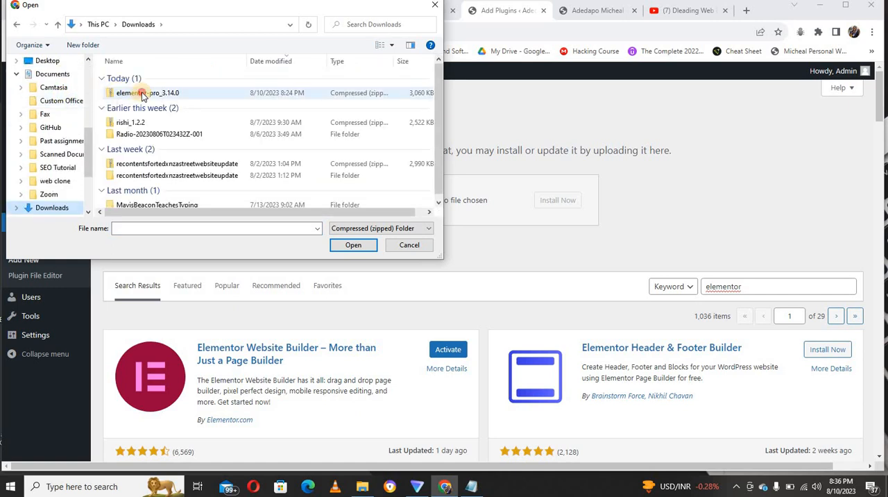
{"action": "left_click", "coordinate": [142, 95]}
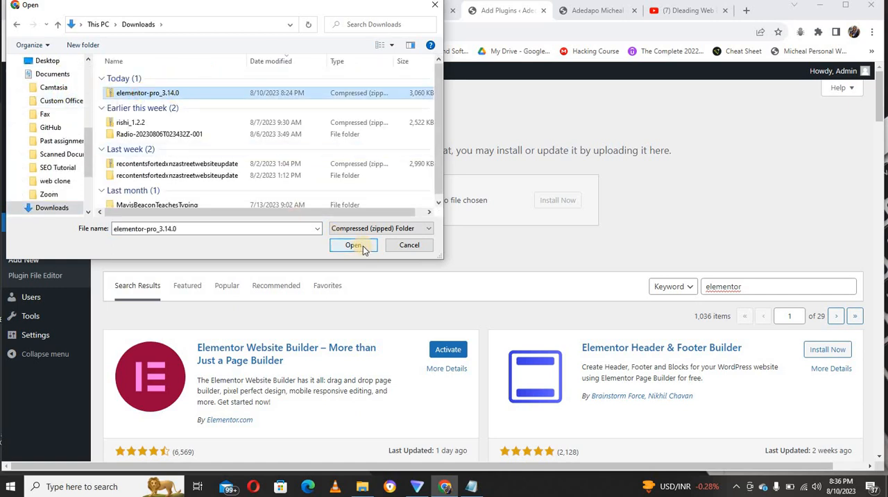
{"action": "left_click", "coordinate": [358, 244]}
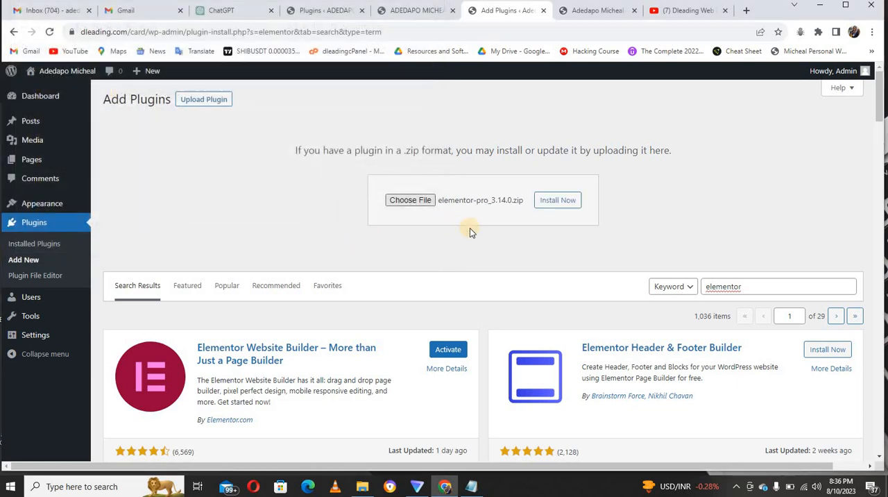
{"action": "left_click", "coordinate": [567, 200]}
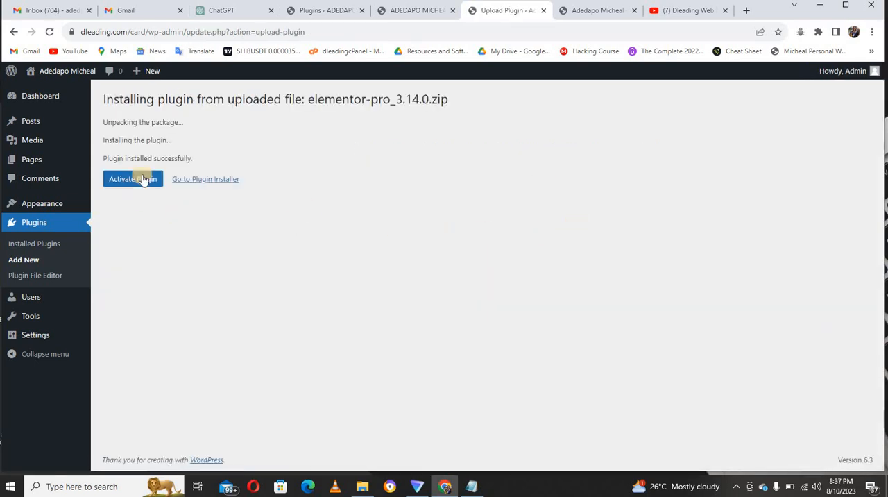
Activate the Elementor and Elementor Pro plugins together with a single bulk action on the installed plugins list.
{"action": "left_click", "coordinate": [49, 246]}
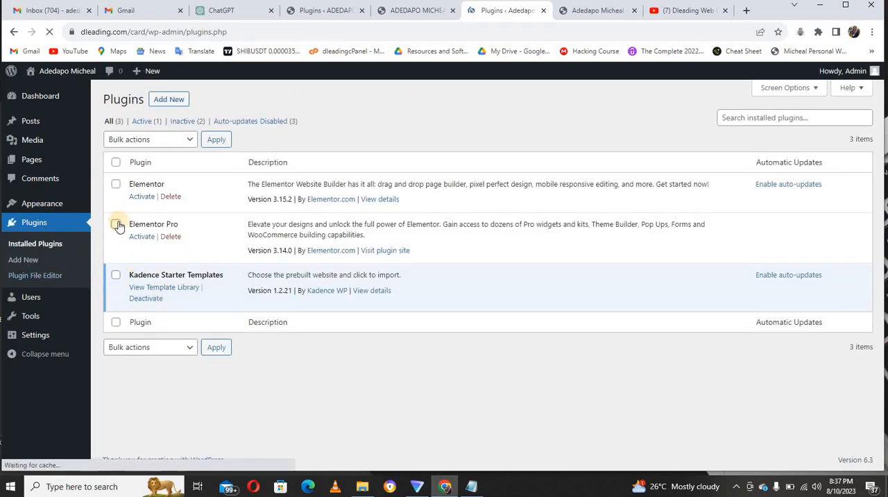
{"action": "left_click", "coordinate": [116, 225]}
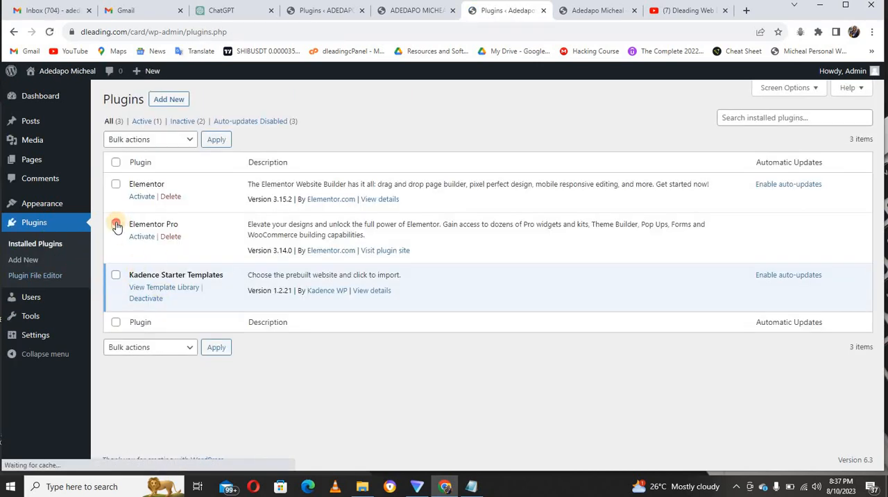
{"action": "left_click", "coordinate": [115, 184]}
{"action": "left_click", "coordinate": [182, 345]}
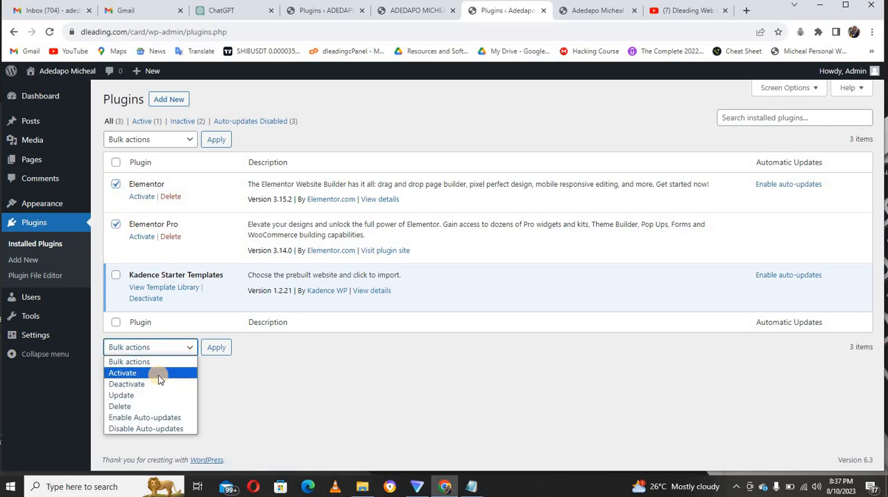
{"action": "left_click", "coordinate": [159, 374]}
{"action": "left_click", "coordinate": [215, 348]}
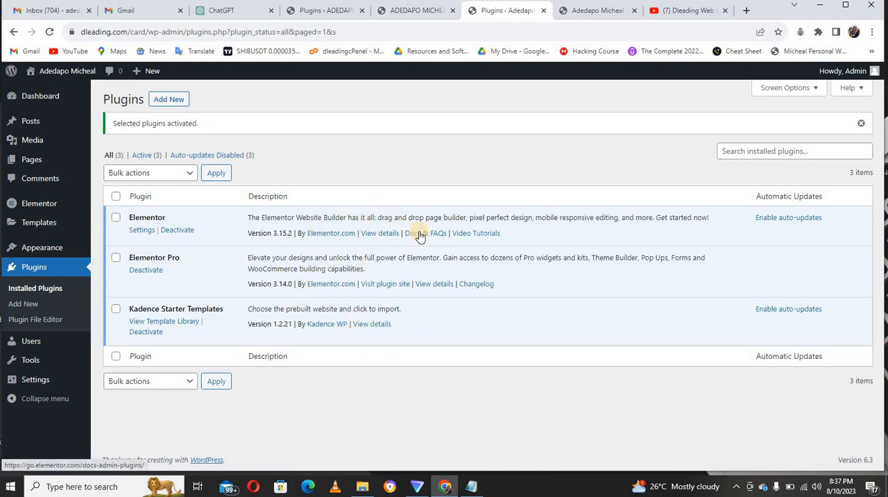
Move the Privacy Policy and Sample Page pages to the trash with a single bulk action.
{"action": "left_click", "coordinate": [416, 10]}
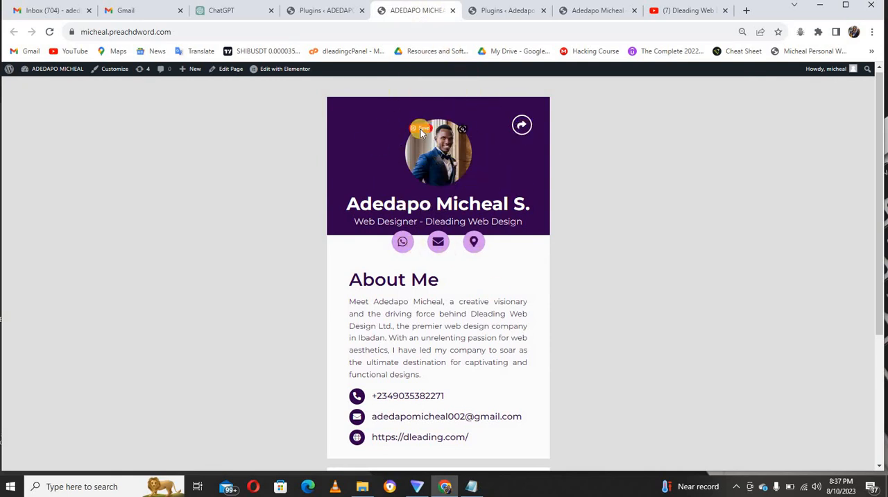
{"action": "left_click", "coordinate": [512, 10]}
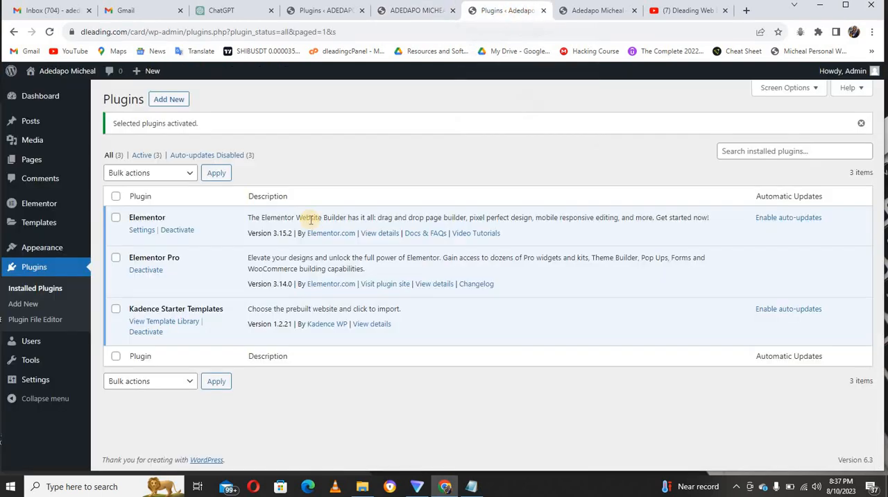
{"action": "mouse_move", "coordinate": [33, 161]}
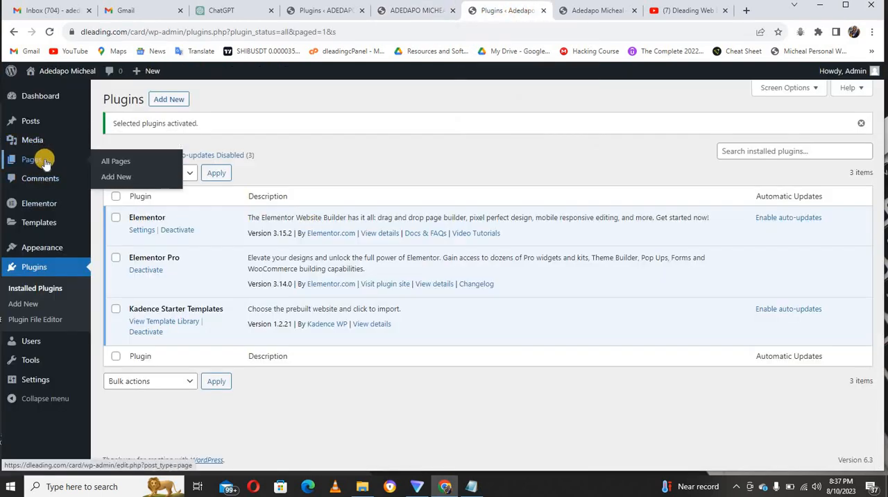
{"action": "left_click", "coordinate": [116, 161]}
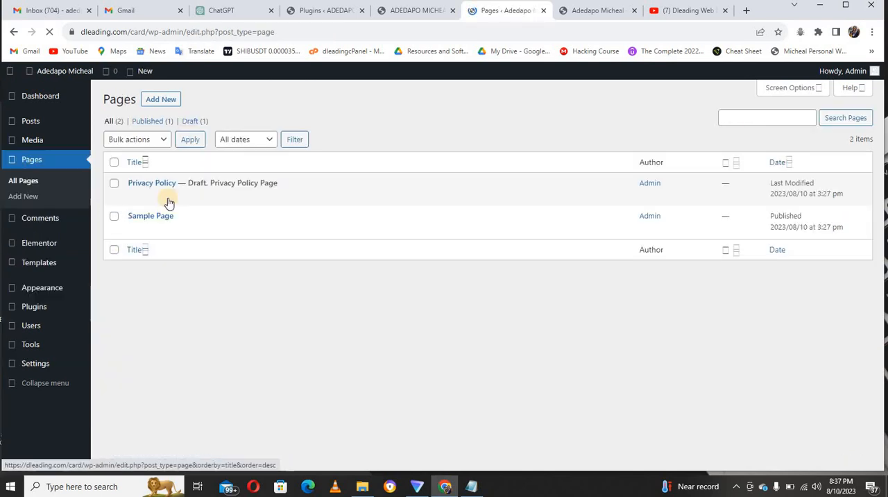
{"action": "left_click", "coordinate": [113, 162]}
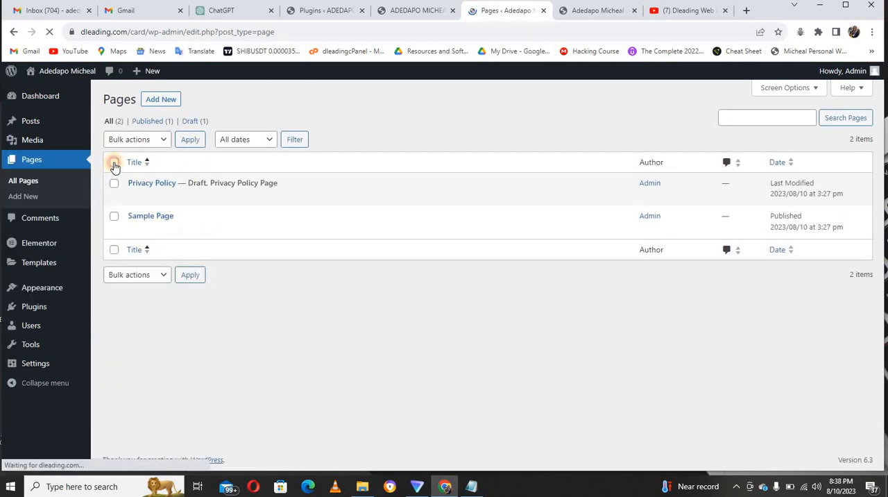
{"action": "left_click", "coordinate": [163, 276]}
{"action": "left_click", "coordinate": [159, 312]}
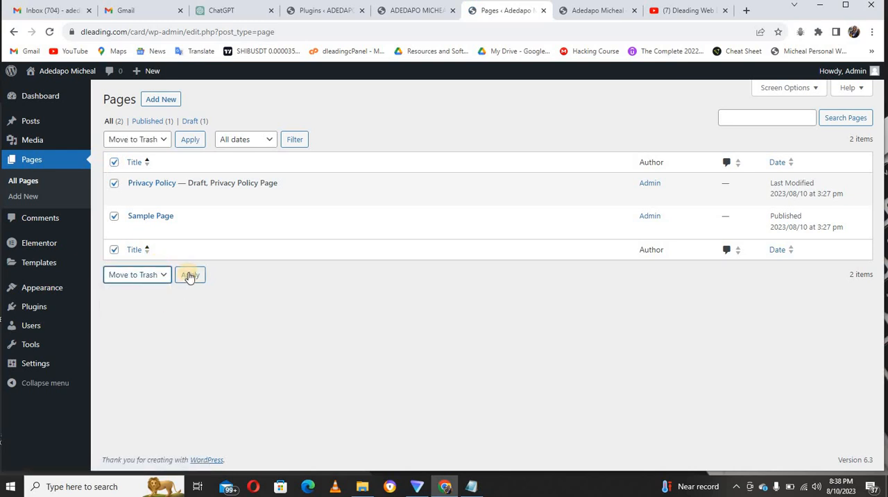
{"action": "left_click", "coordinate": [189, 276]}
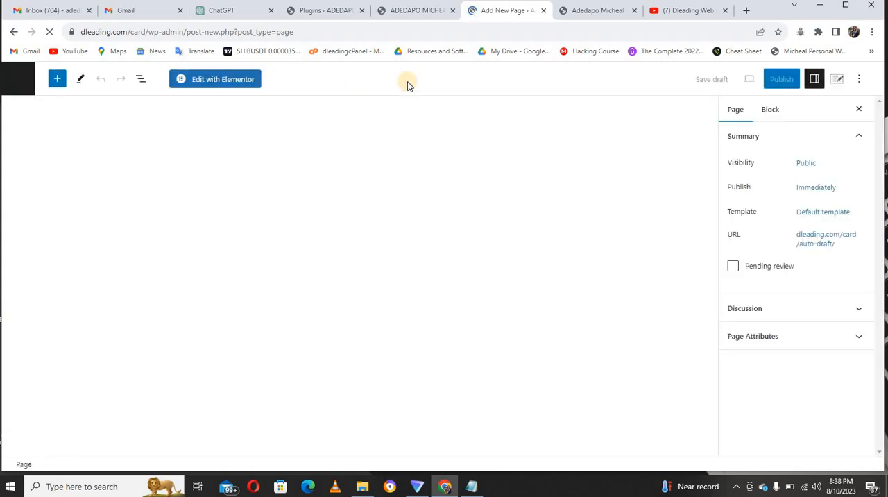
Turn off fullscreen mode in the new page's editor and title the page "Home".
{"action": "left_click", "coordinate": [860, 79]}
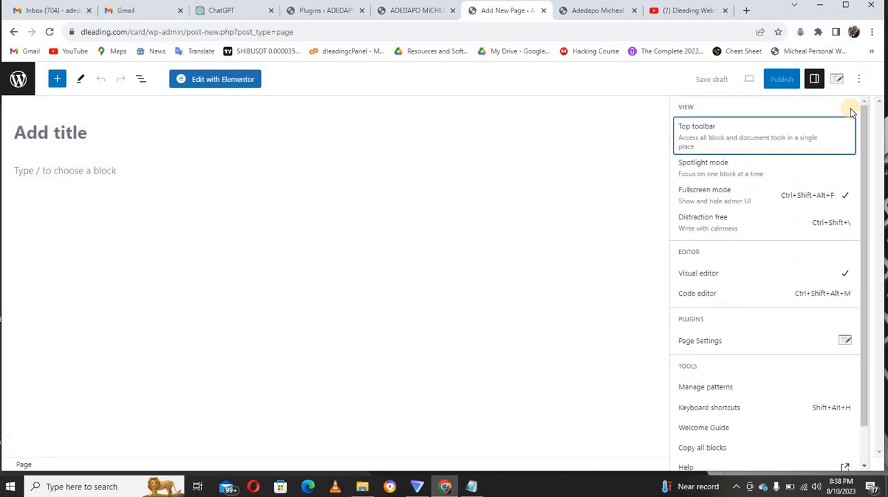
{"action": "left_click", "coordinate": [769, 197]}
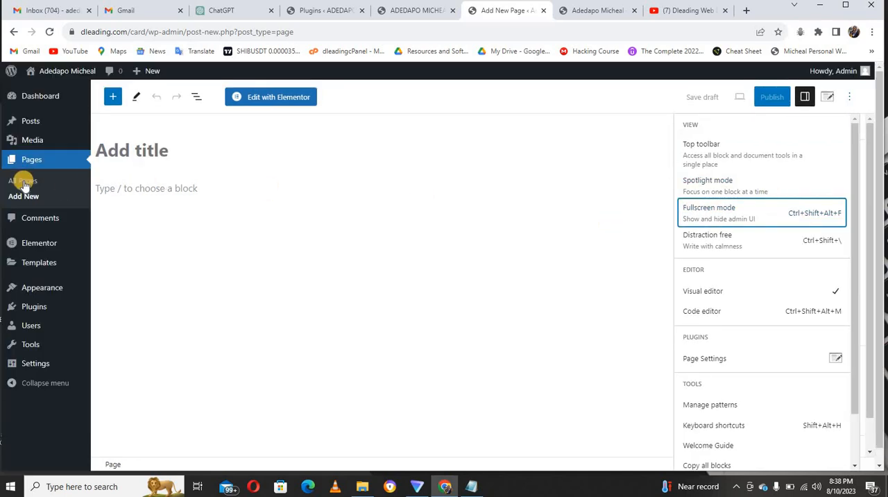
{"action": "left_click", "coordinate": [164, 151]}
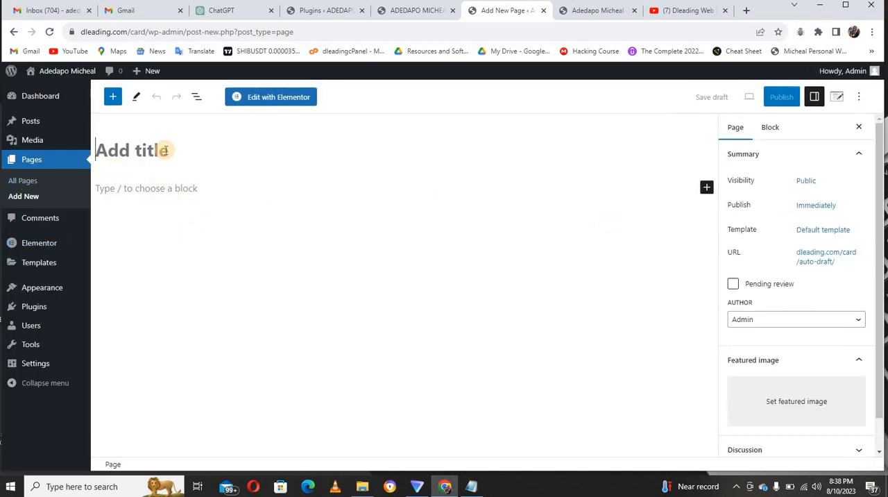
{"action": "type", "text": "Home"}
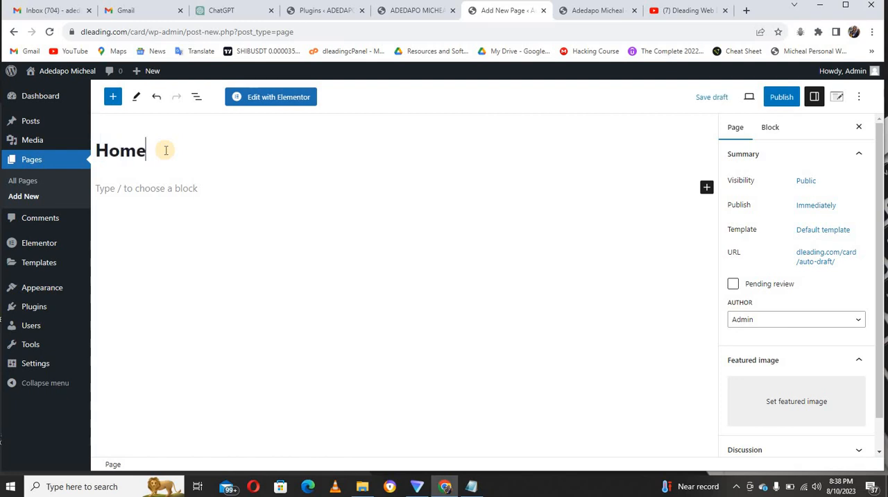
Set the Home page's template to Elementor Canvas and publish the page.
{"action": "left_click", "coordinate": [825, 231]}
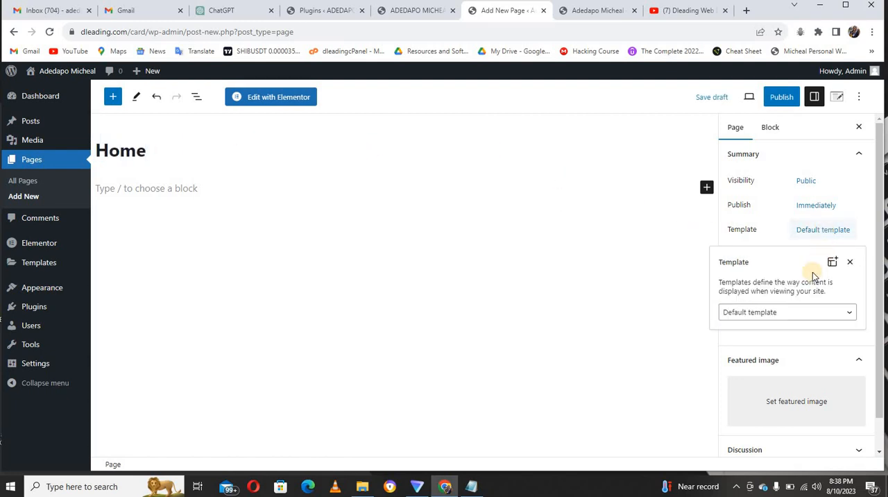
{"action": "left_click", "coordinate": [806, 316]}
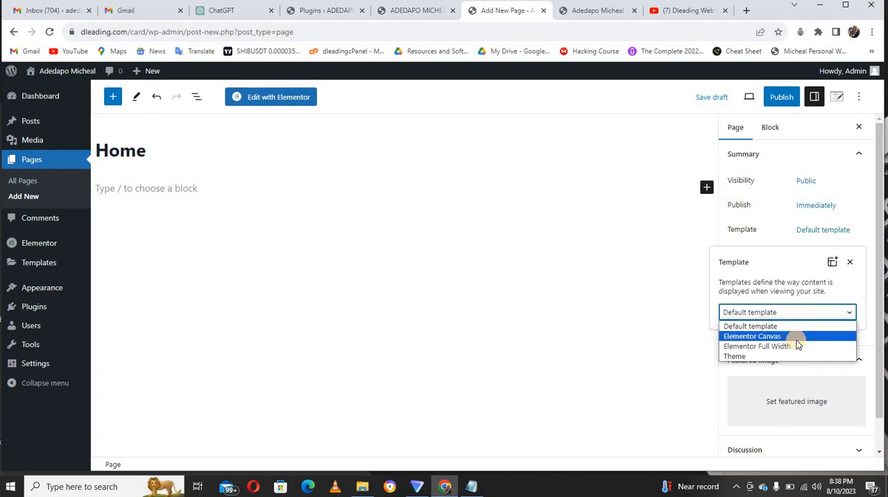
{"action": "left_click", "coordinate": [763, 336]}
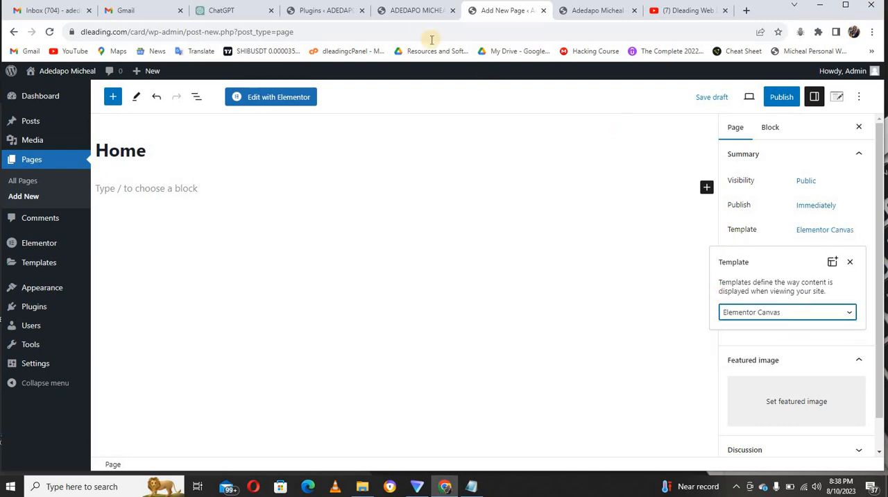
{"action": "left_click", "coordinate": [420, 14]}
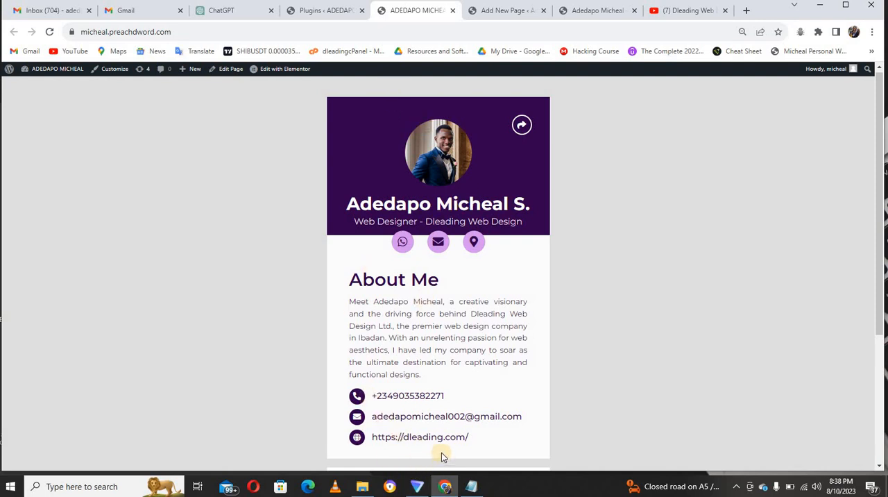
{"action": "left_click", "coordinate": [515, 12]}
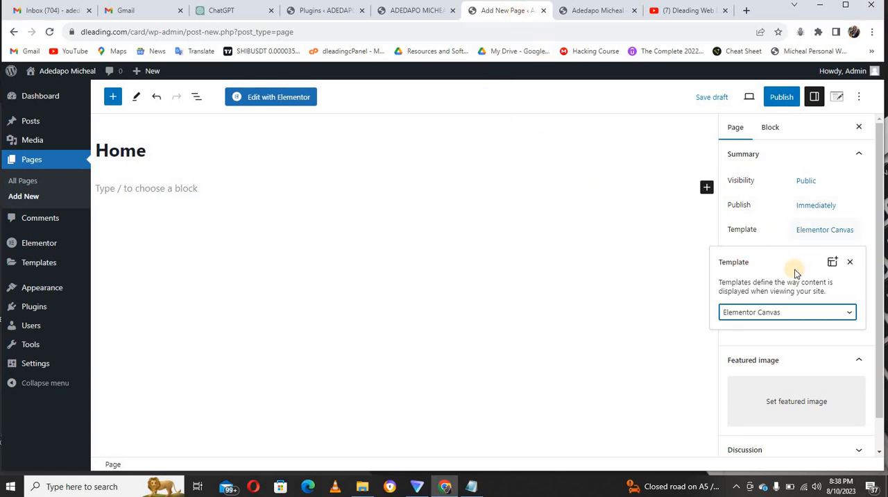
{"action": "left_click", "coordinate": [775, 102]}
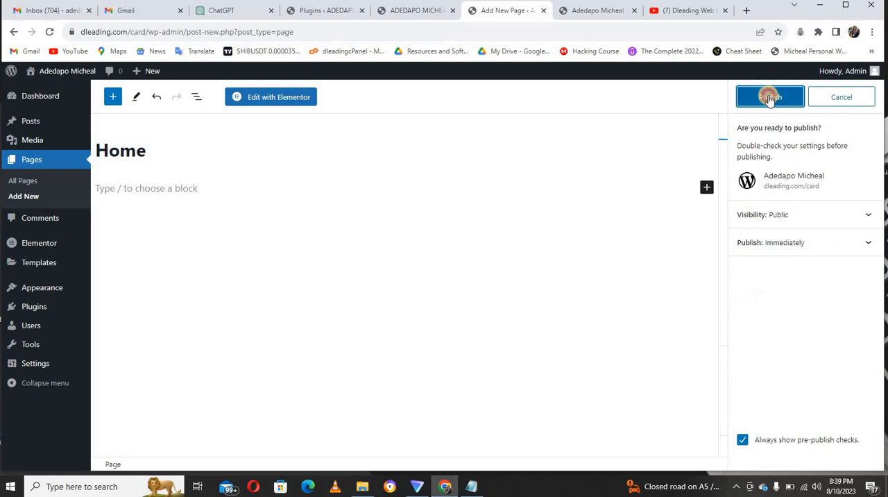
{"action": "left_click", "coordinate": [768, 98]}
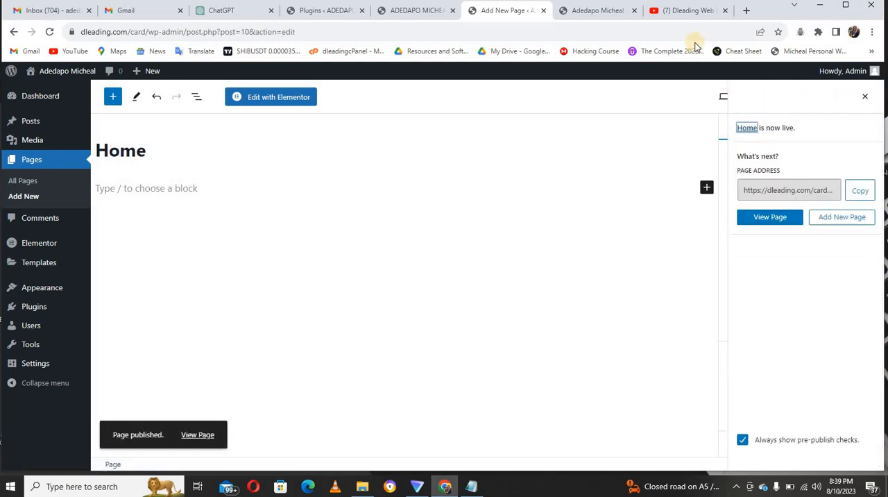
Reload the site's front end at dleading.com/card and view the published Home page.
{"action": "left_click", "coordinate": [609, 10]}
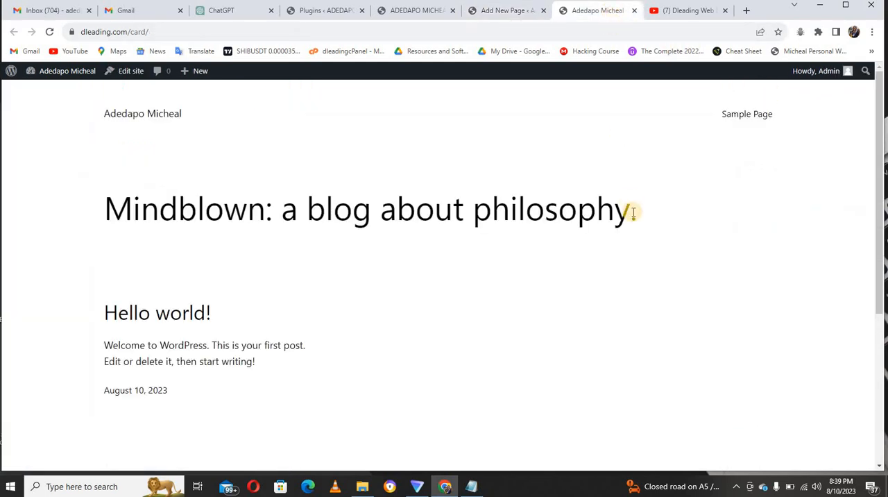
{"action": "key", "text": "F5"}
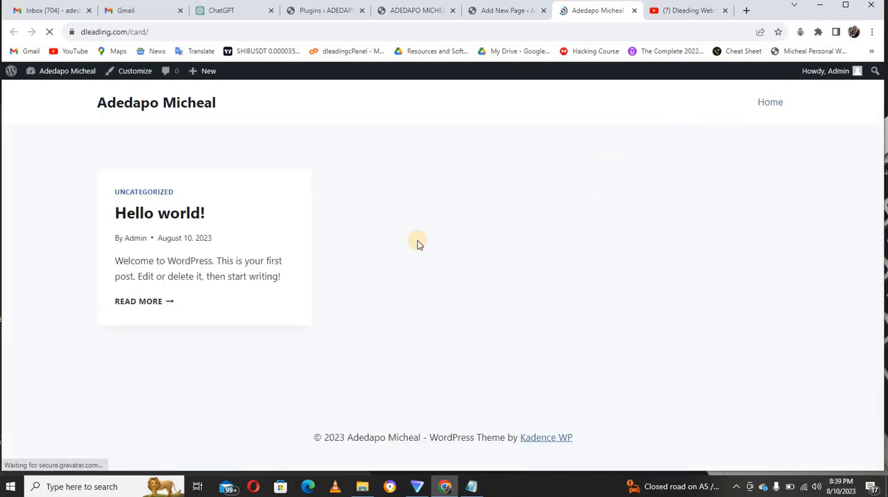
{"action": "left_click", "coordinate": [767, 103]}
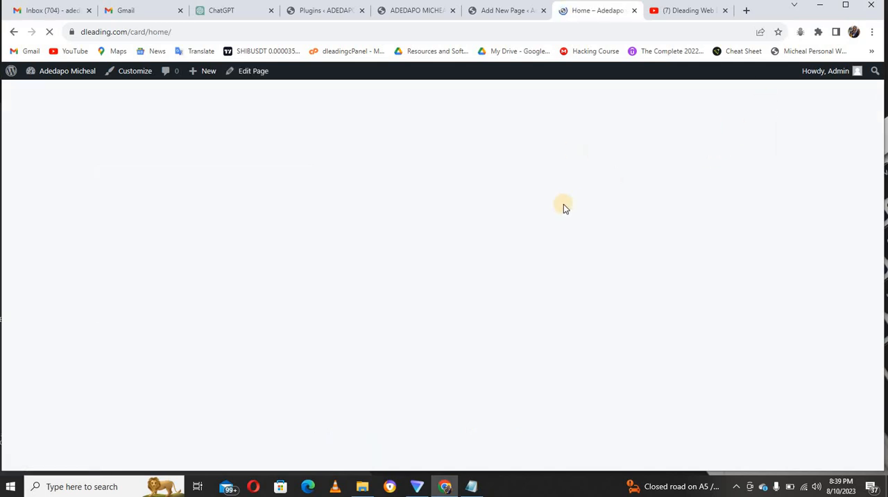
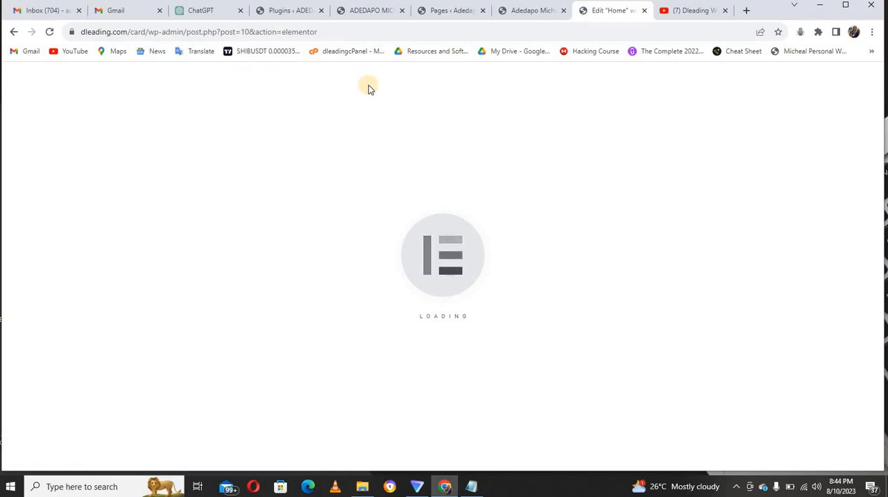
Go back to the site's admin dashboard and open Elementor's settings page.
{"action": "left_click", "coordinate": [510, 11]}
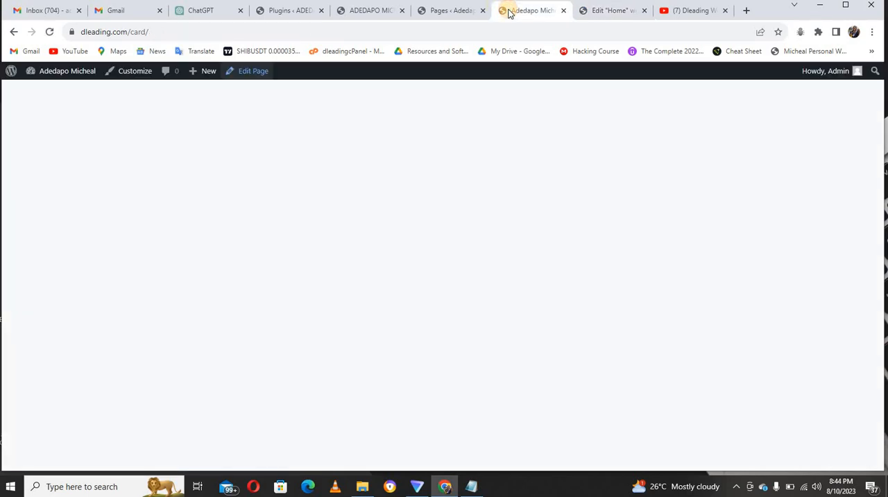
{"action": "left_click", "coordinate": [452, 10]}
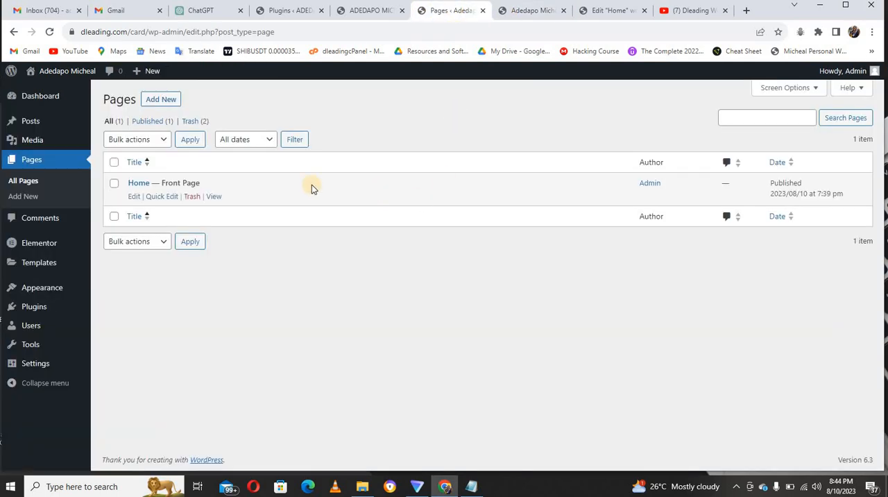
{"action": "mouse_move", "coordinate": [37, 274]}
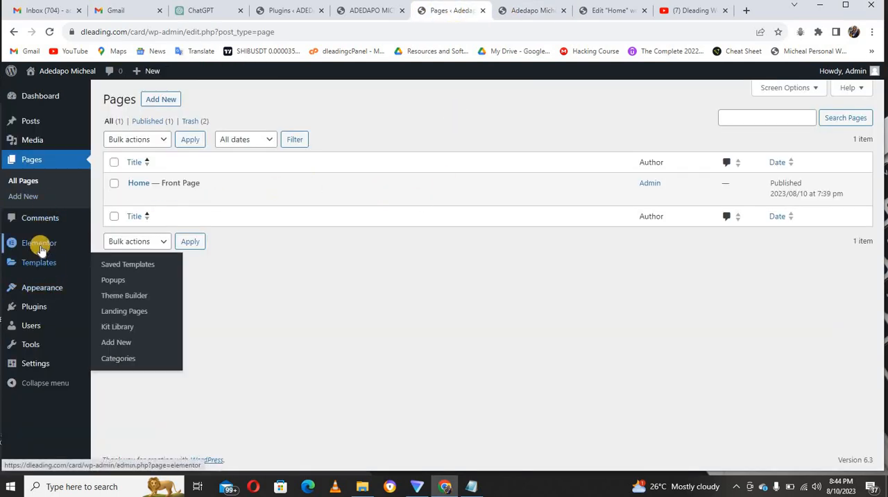
{"action": "mouse_move", "coordinate": [38, 244]}
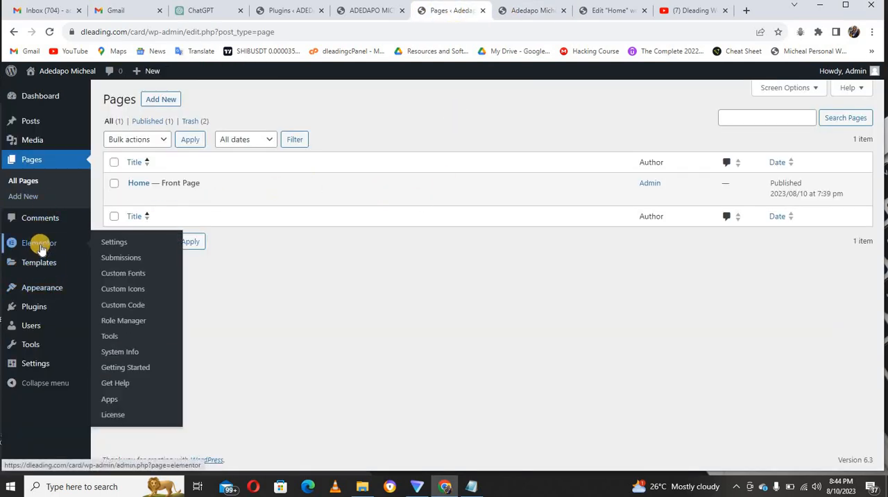
{"action": "left_click", "coordinate": [115, 242]}
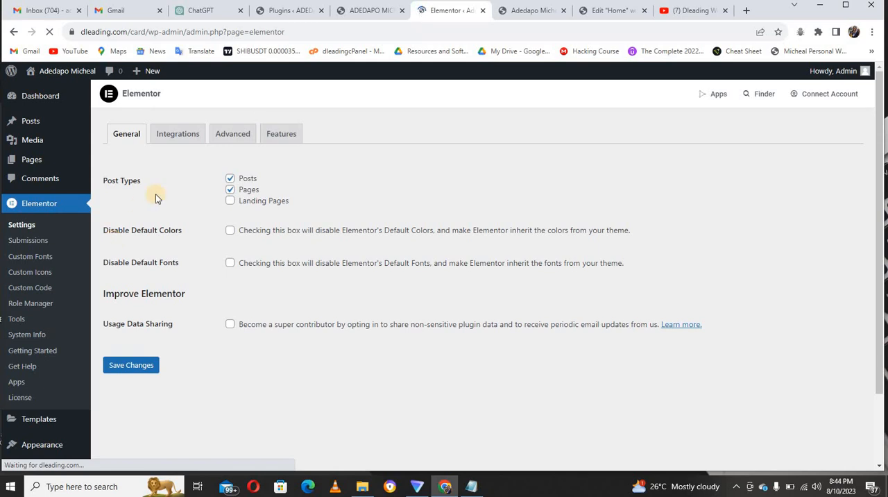
Look through Elementor's Integrations and Advanced settings.
{"action": "left_click", "coordinate": [178, 135]}
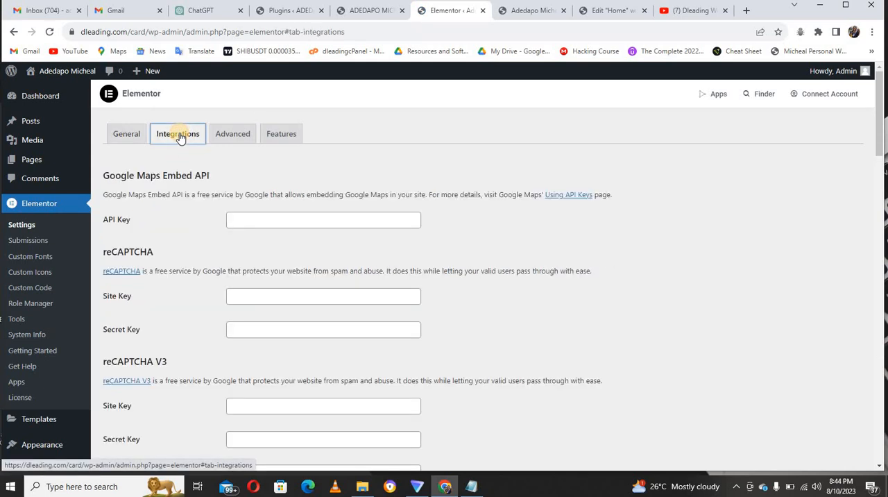
{"action": "left_click", "coordinate": [229, 138]}
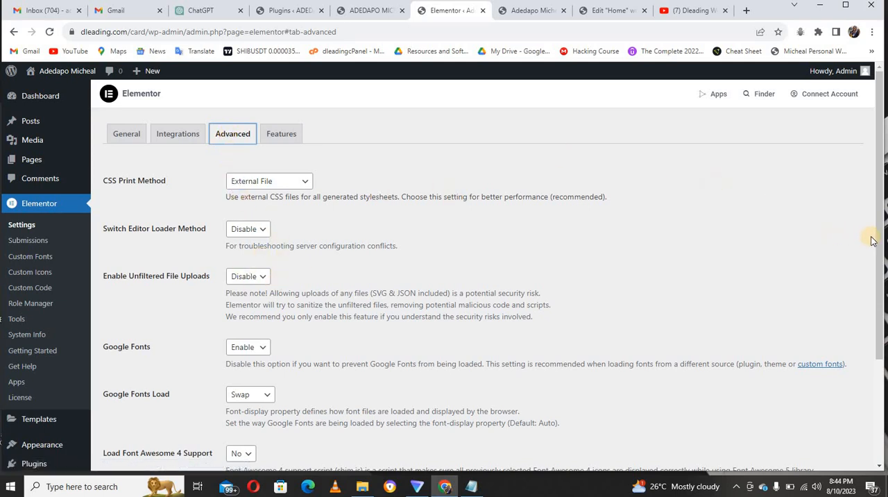
{"action": "left_click_drag", "start_coordinate": [879, 238], "coordinate": [880, 210]}
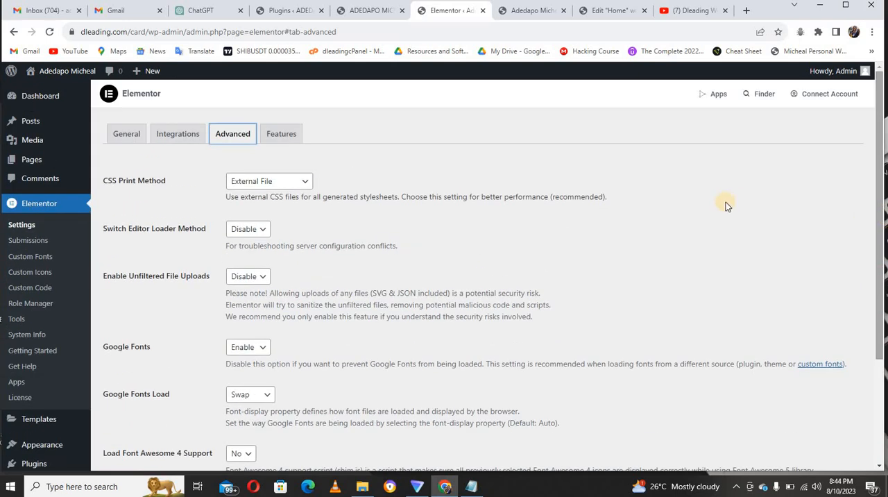
Set the Flexbox Container and Nested Elements experiments to Active in Elementor's features settings.
{"action": "left_click", "coordinate": [268, 138]}
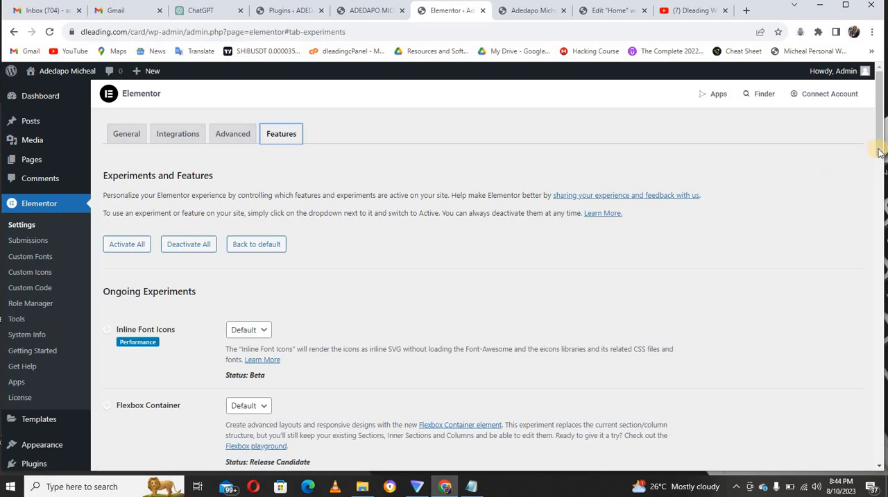
{"action": "left_click_drag", "start_coordinate": [879, 151], "coordinate": [880, 201]}
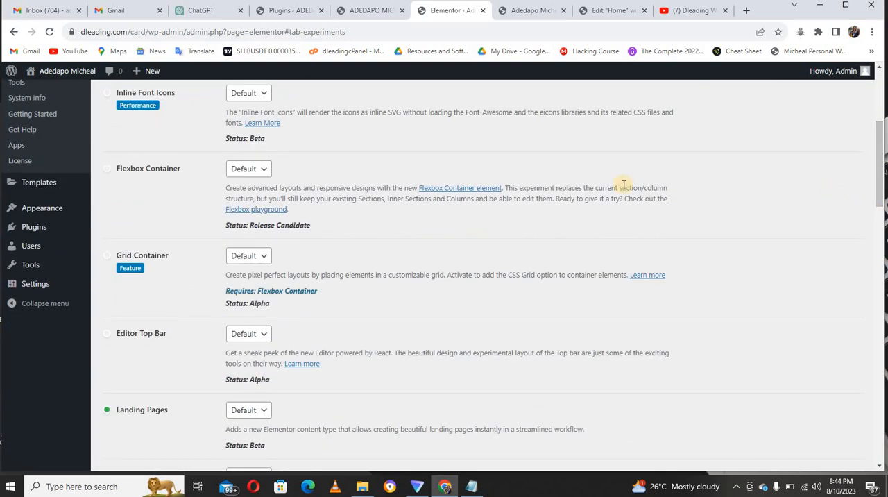
{"action": "left_click", "coordinate": [255, 171]}
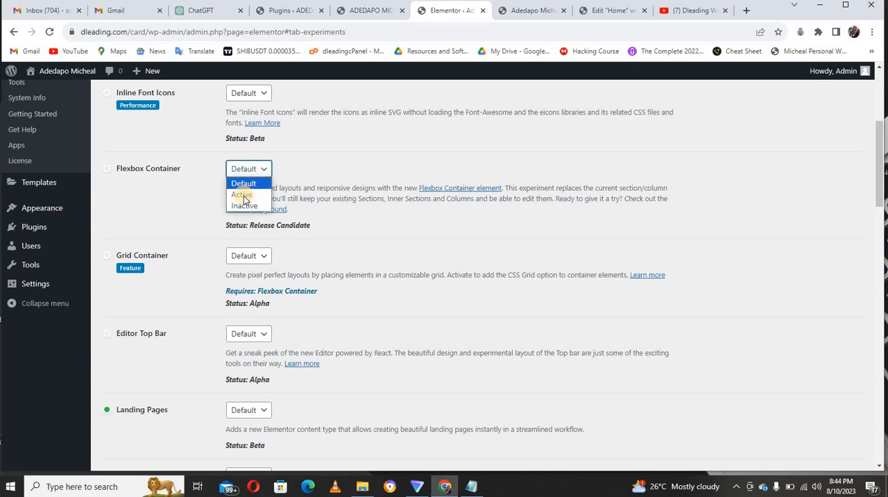
{"action": "left_click", "coordinate": [243, 196]}
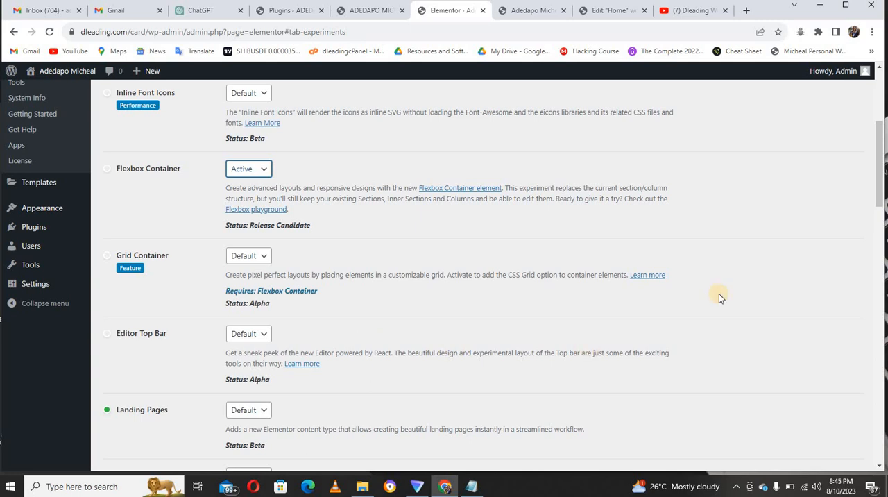
{"action": "left_click_drag", "start_coordinate": [875, 205], "coordinate": [876, 240]}
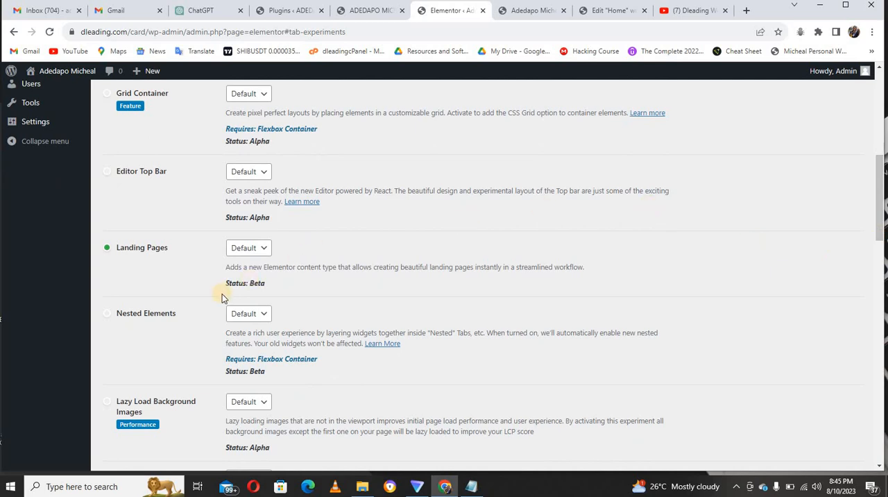
{"action": "left_click", "coordinate": [253, 313]}
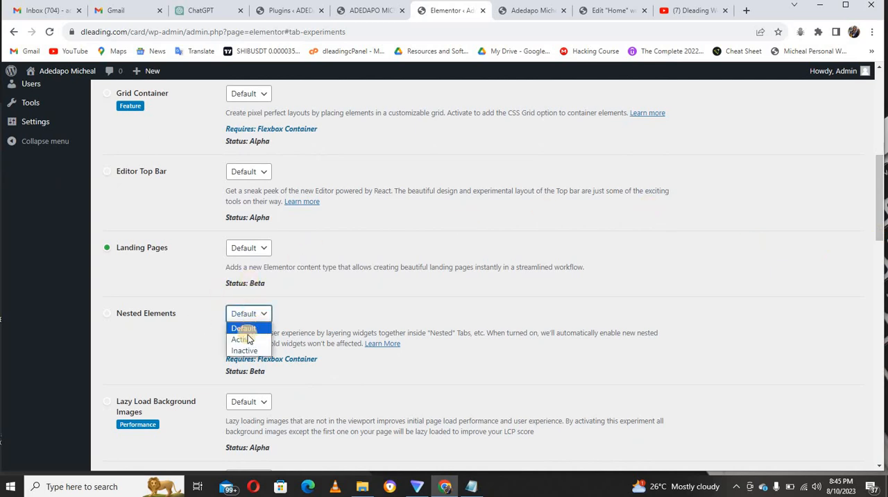
{"action": "left_click", "coordinate": [243, 337]}
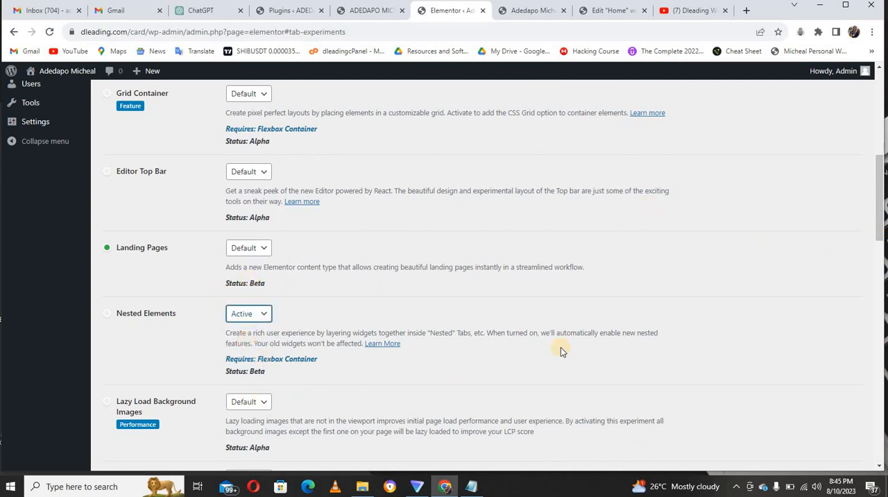
Review the rest of the experiments list and save the changed Elementor feature settings.
{"action": "left_click_drag", "start_coordinate": [883, 235], "coordinate": [814, 442]}
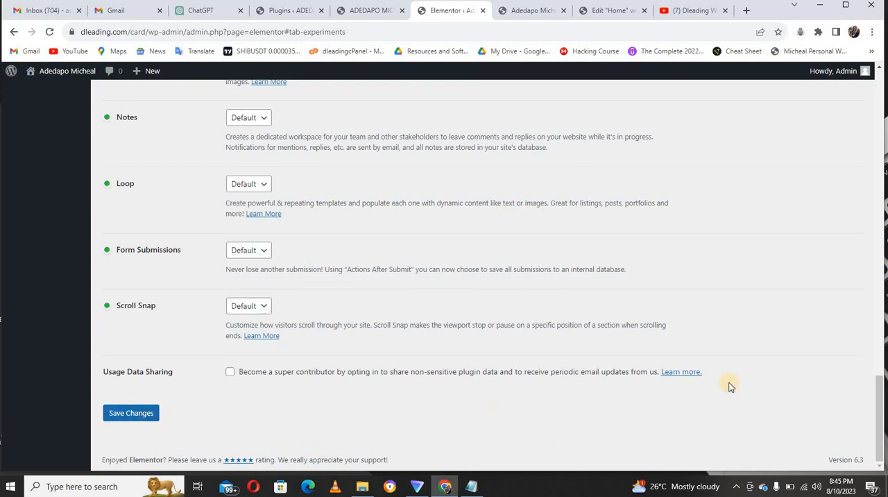
{"action": "left_click_drag", "start_coordinate": [874, 387], "coordinate": [874, 169]}
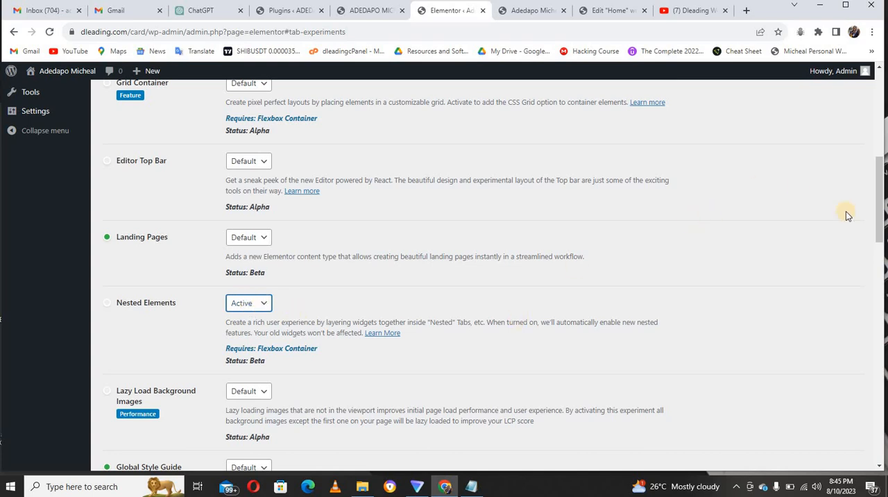
{"action": "left_click_drag", "start_coordinate": [879, 210], "coordinate": [878, 173]}
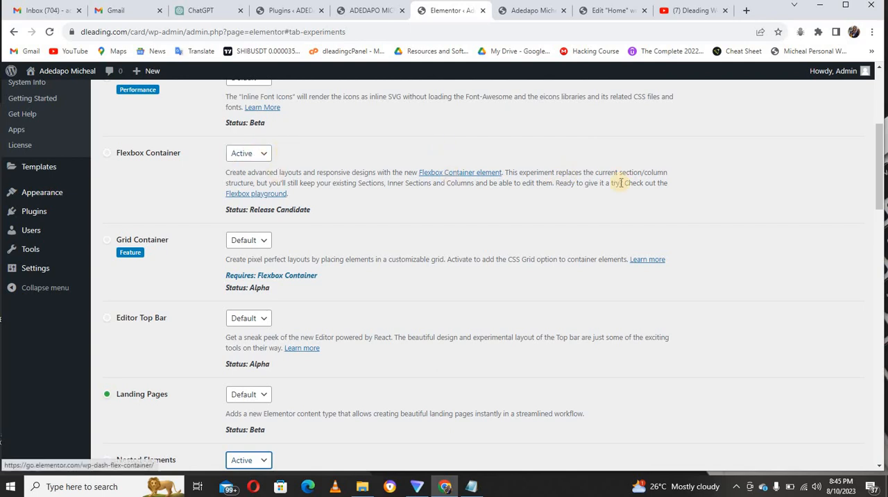
{"action": "left_click_drag", "start_coordinate": [879, 175], "coordinate": [879, 454]}
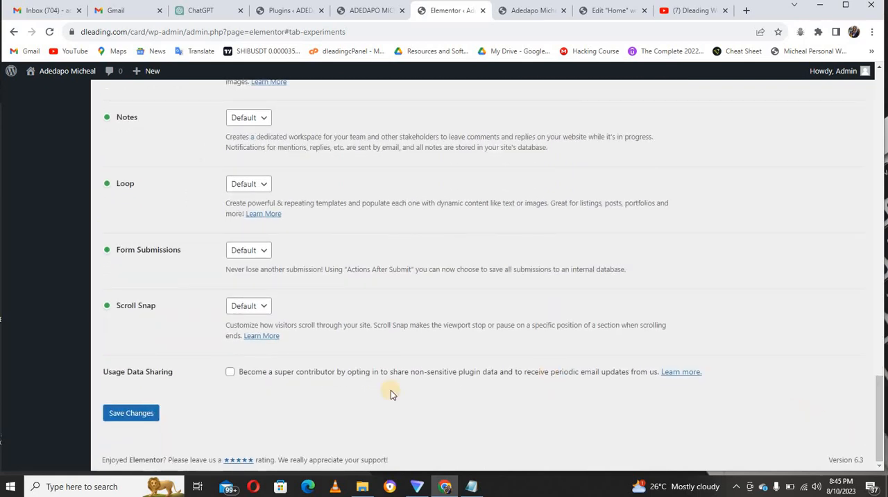
{"action": "left_click", "coordinate": [120, 415]}
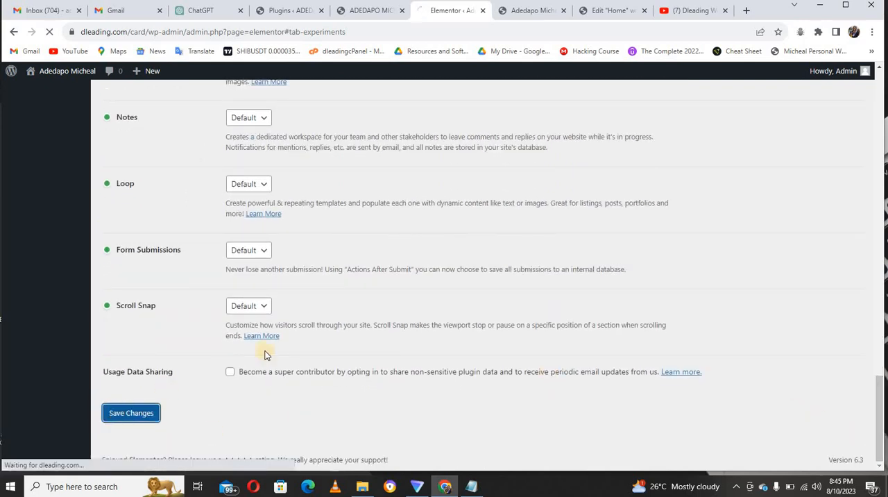
Return to the Home page's Elementor editor, dismiss the What's New notice and reload the editor.
{"action": "left_click", "coordinate": [627, 9]}
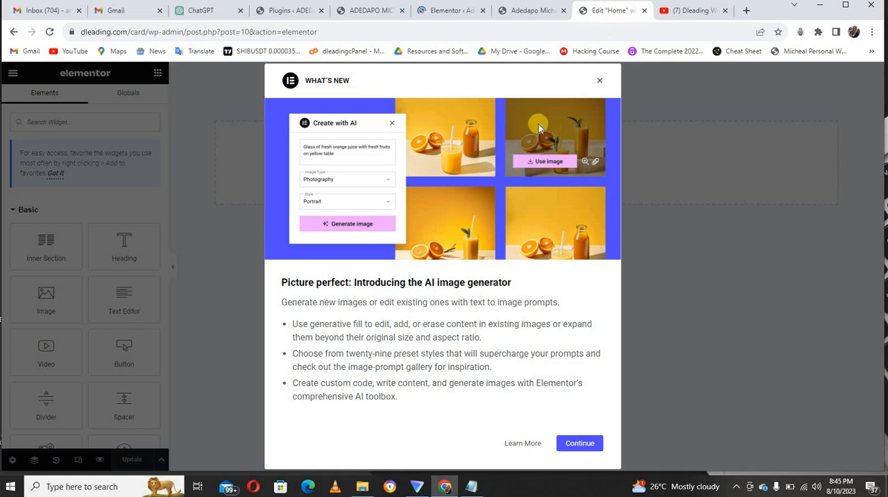
{"action": "left_click", "coordinate": [599, 82]}
{"action": "left_click", "coordinate": [598, 95]}
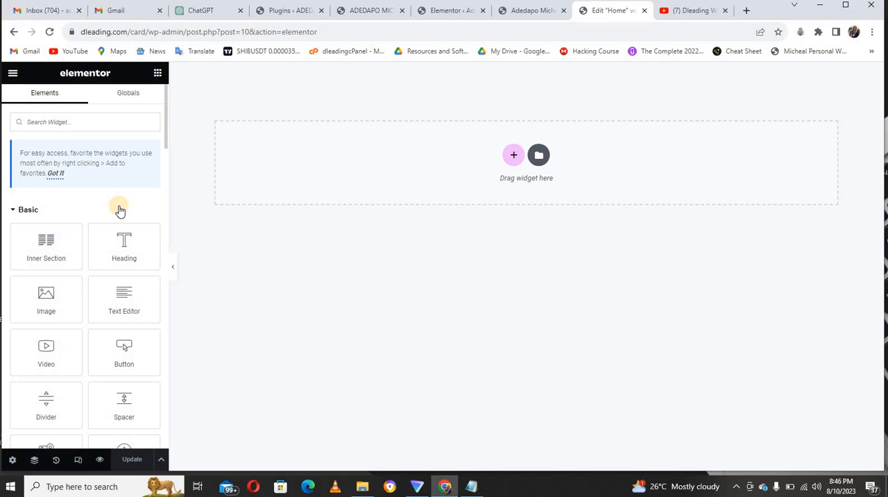
{"action": "key", "text": "ctrl+r"}
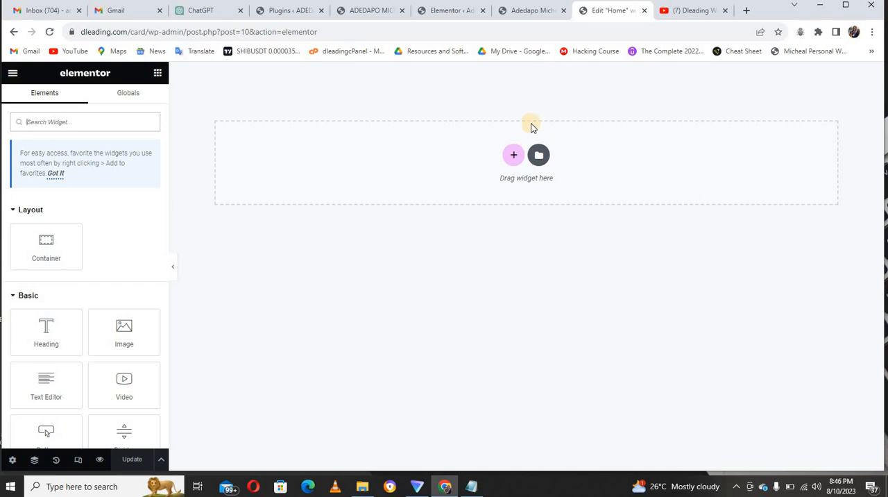
Add a single container with downward direction and set its unlinked padding to 50 px at top and bottom, 0 at the sides.
{"action": "left_click", "coordinate": [512, 155]}
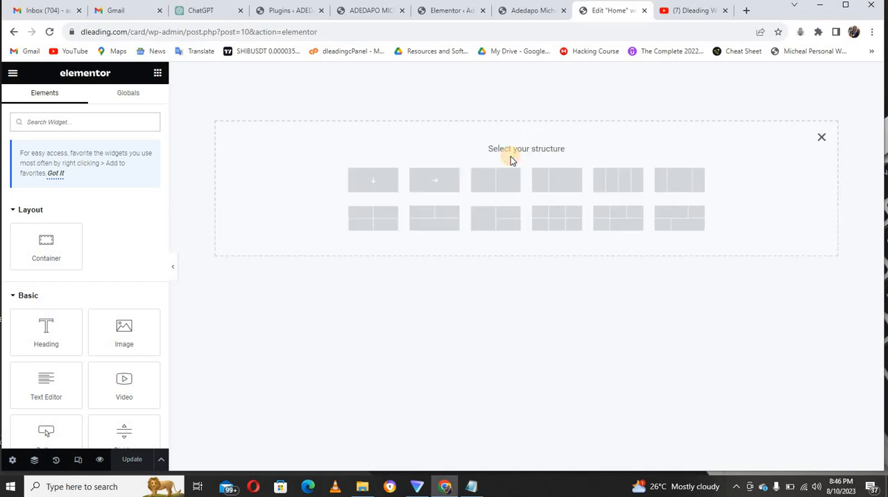
{"action": "left_click", "coordinate": [373, 182]}
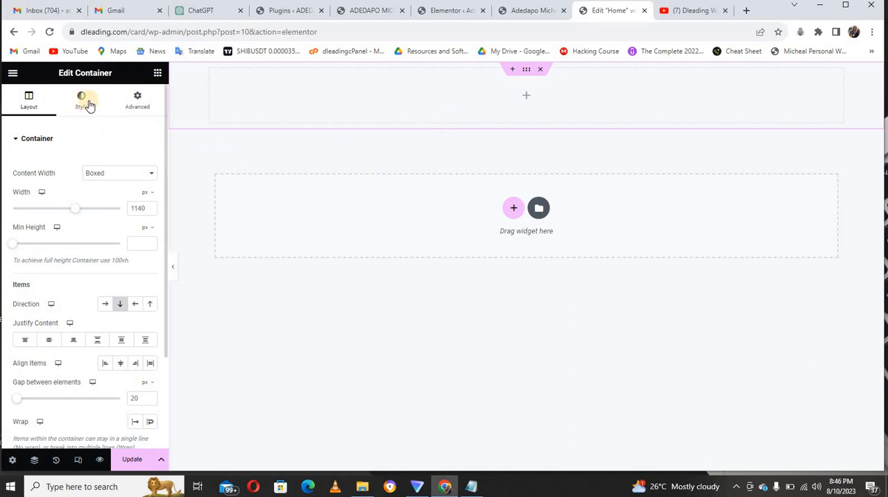
{"action": "left_click", "coordinate": [142, 106]}
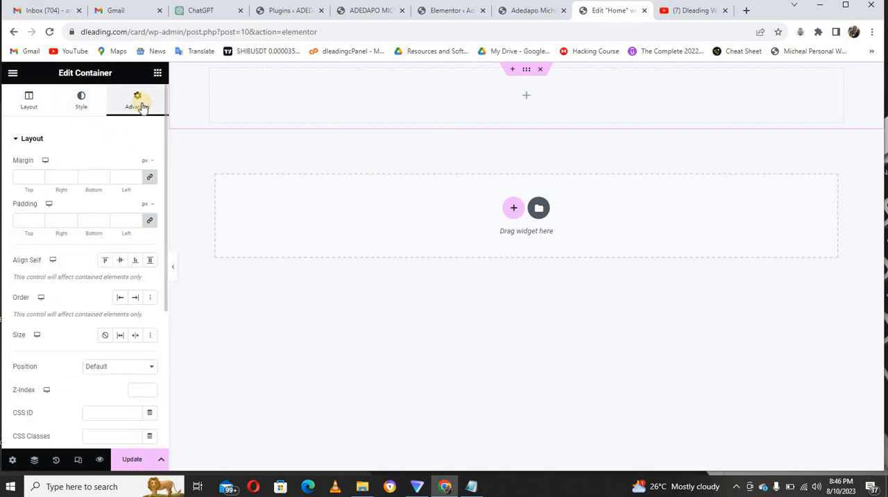
{"action": "left_click", "coordinate": [149, 221]}
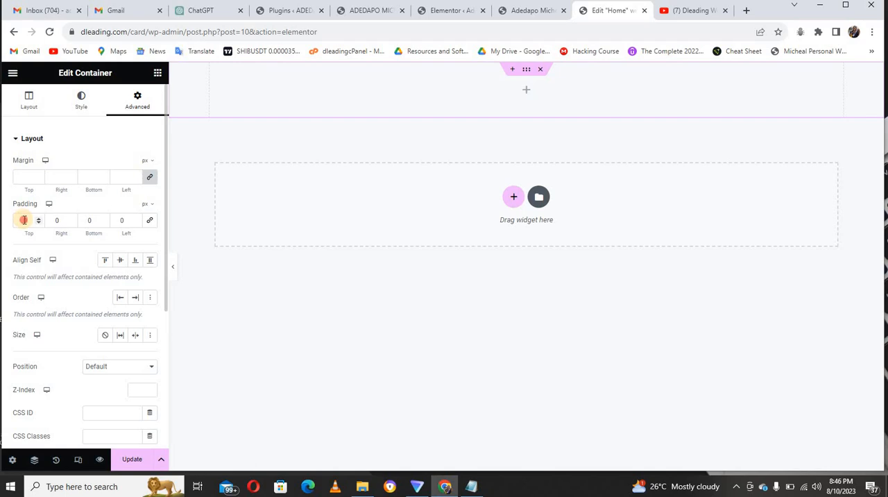
{"action": "type", "text": "5"}
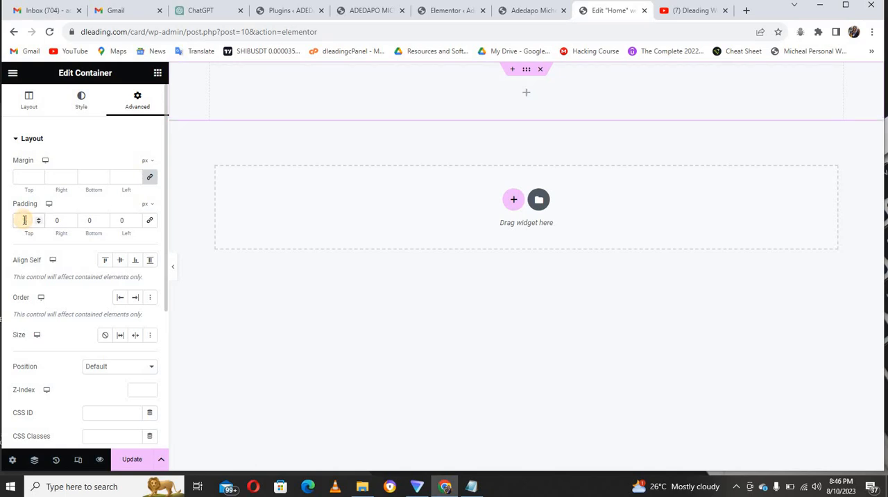
{"action": "type", "text": "0"}
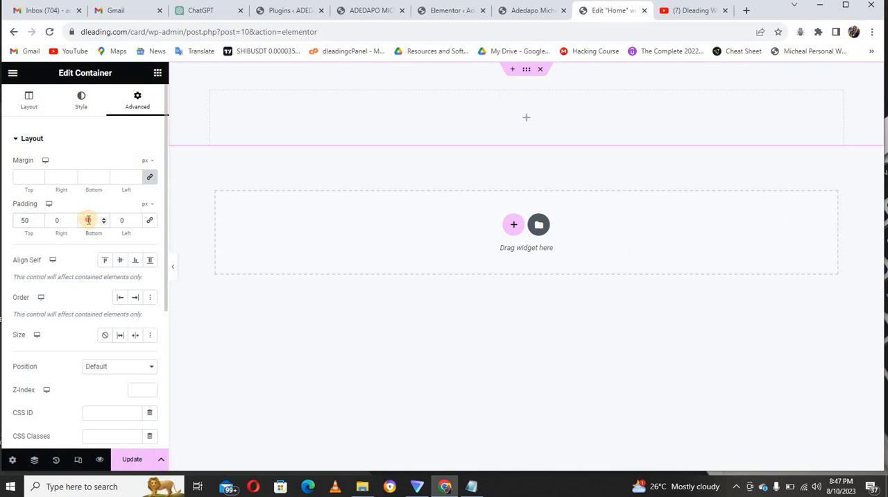
{"action": "type", "text": "50"}
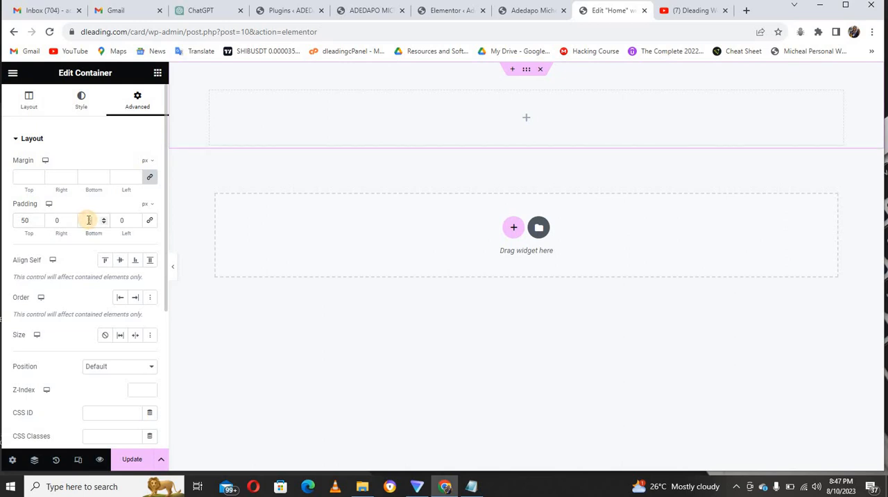
Set the container's minimum height to 100 vh in its layout settings.
{"action": "left_click", "coordinate": [29, 105]}
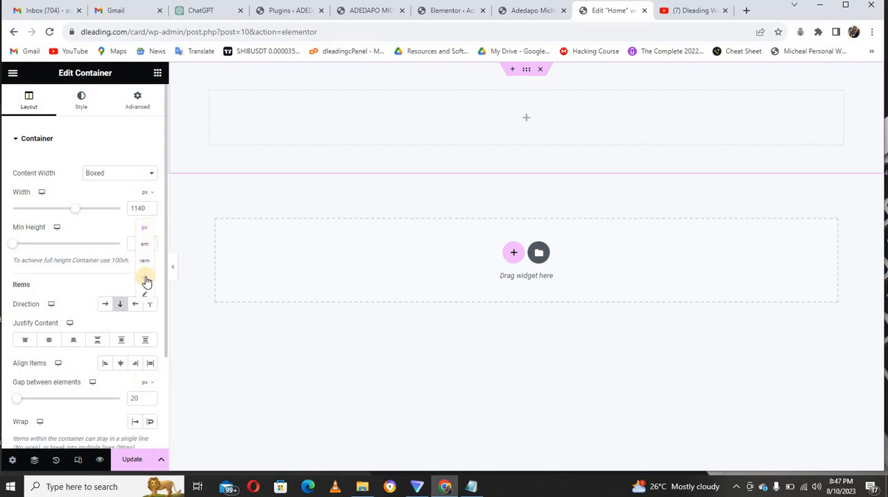
{"action": "left_click", "coordinate": [146, 279]}
{"action": "left_click_drag", "start_coordinate": [14, 243], "coordinate": [129, 242]}
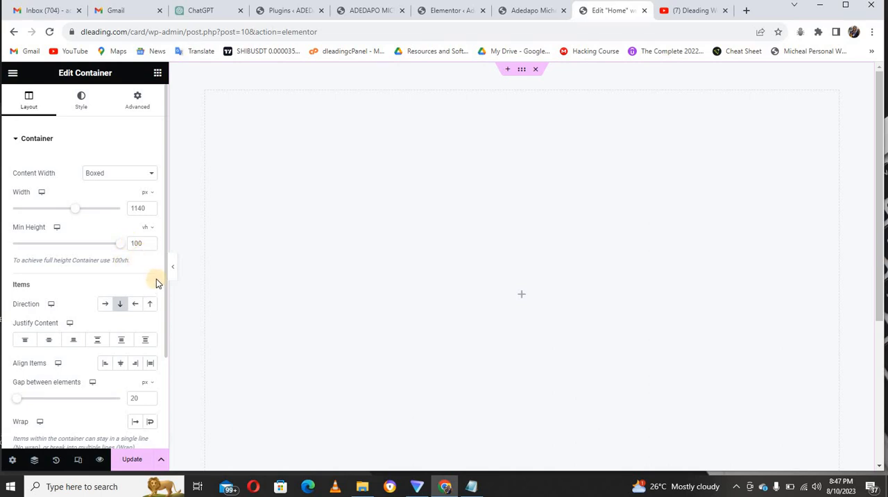
Try a boxed content width of 1500 px on the container and check how it fills the canvas.
{"action": "left_click", "coordinate": [138, 208]}
{"action": "type", "text": "1500"}
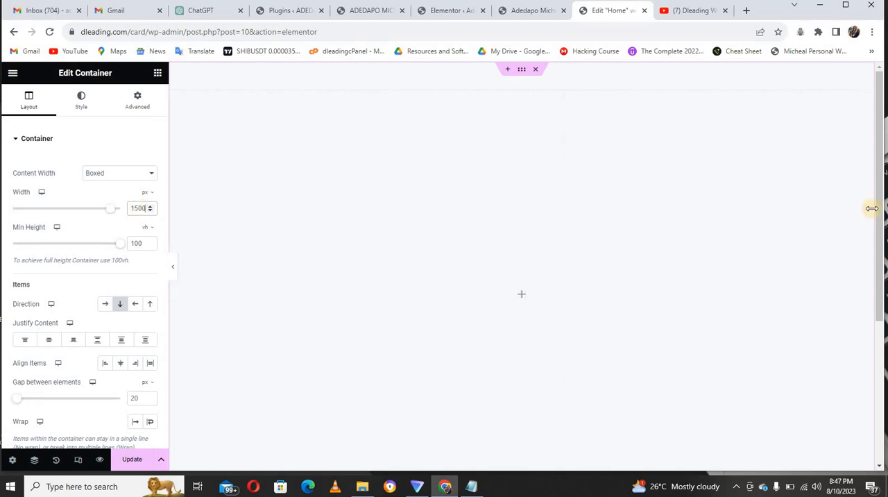
{"action": "left_click_drag", "start_coordinate": [880, 221], "coordinate": [878, 254]}
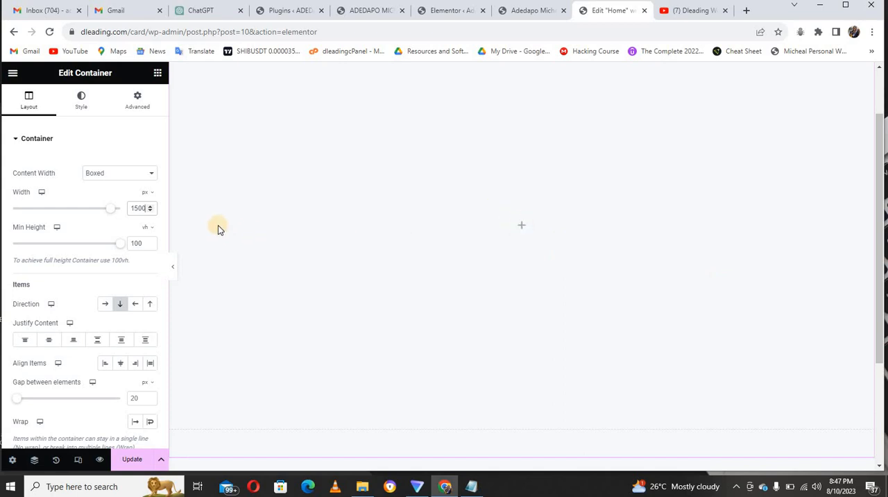
Set the container's boxed content width to 500 px.
{"action": "double_click", "coordinate": [139, 208]}
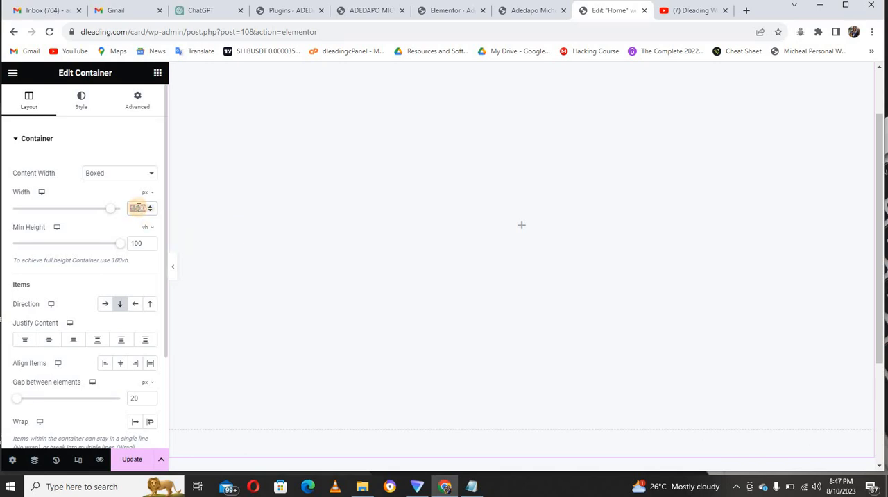
{"action": "type", "text": "500"}
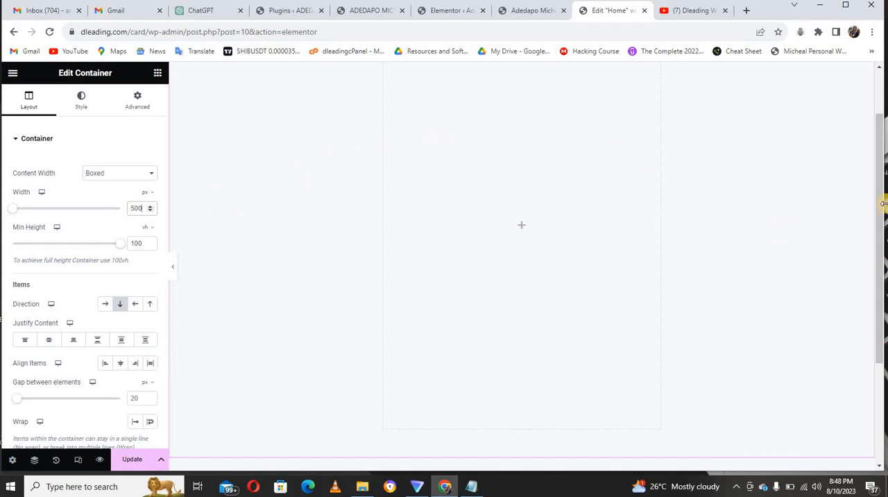
Give the main container a classic background with the colour #dedede.
{"action": "left_click_drag", "start_coordinate": [873, 188], "coordinate": [878, 127]}
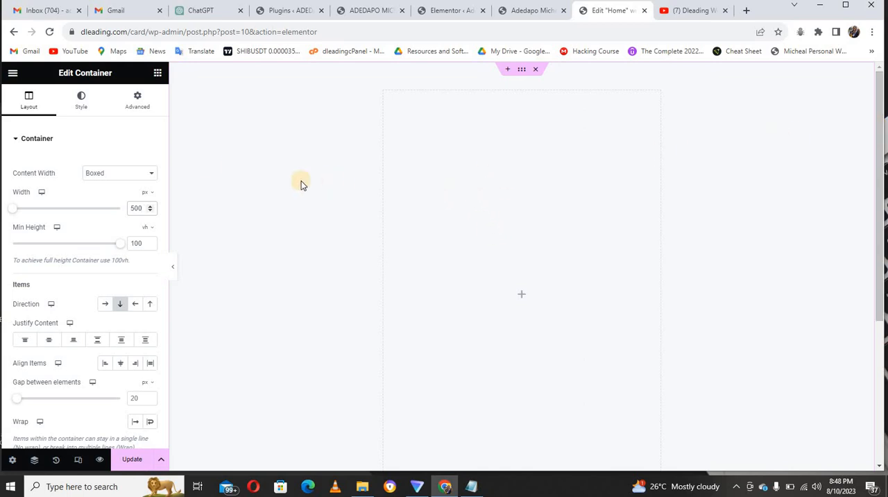
{"action": "left_click", "coordinate": [81, 107]}
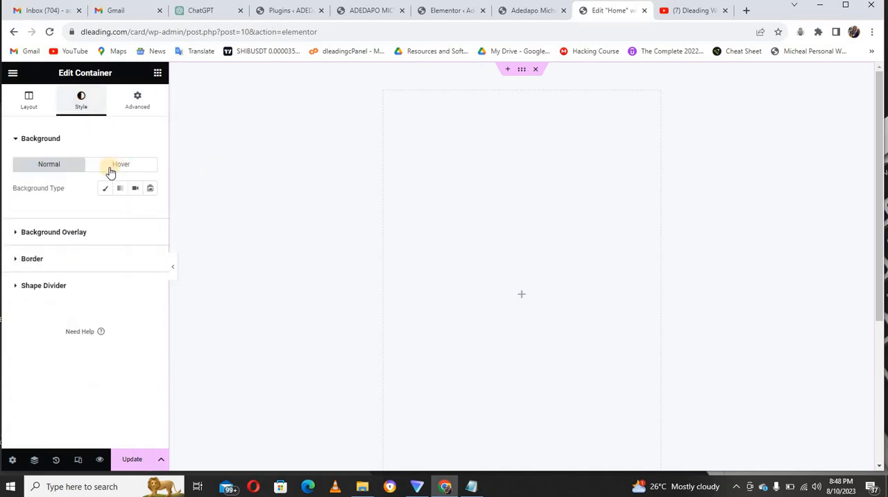
{"action": "left_click", "coordinate": [106, 189]}
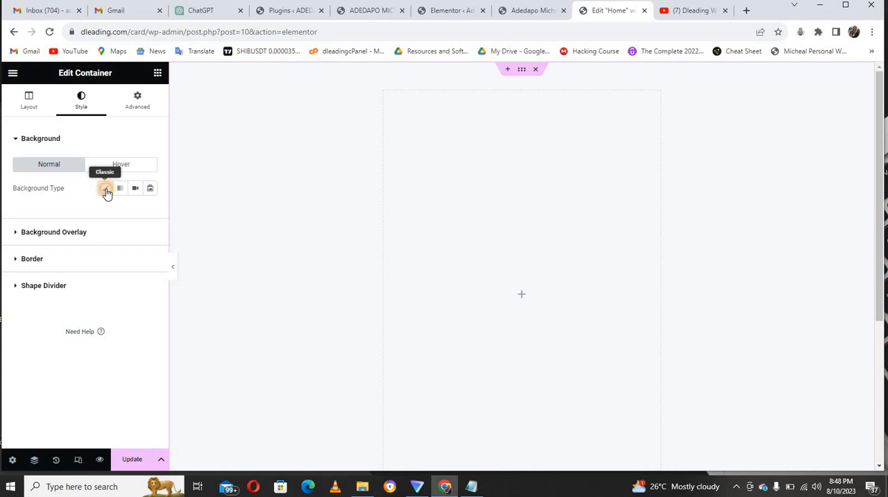
{"action": "left_click", "coordinate": [150, 211]}
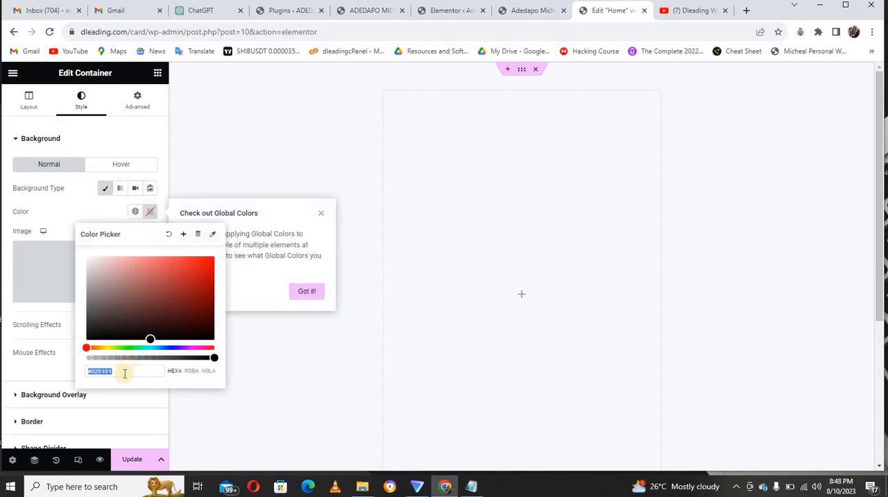
{"action": "left_click", "coordinate": [125, 372]}
{"action": "key", "text": "BackSpace"}
{"action": "key", "text": "BackSpace"}
{"action": "key", "text": "BackSpace"}
{"action": "key", "text": "BackSpace"}
{"action": "key", "text": "BackSpace"}
{"action": "key", "text": "BackSpace"}
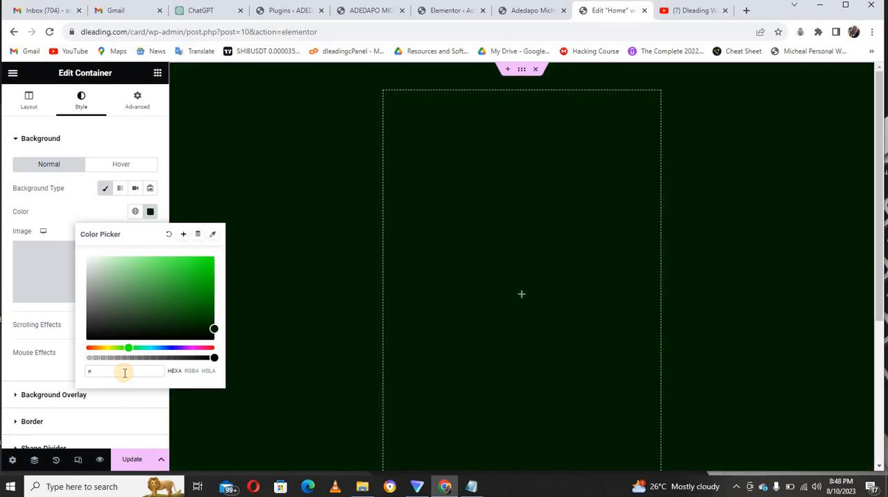
{"action": "type", "text": "dedede"}
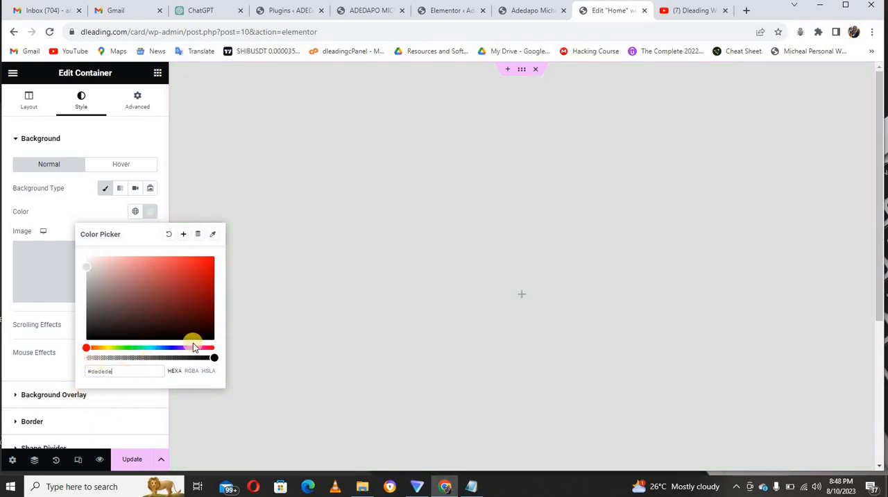
{"action": "left_click", "coordinate": [68, 210]}
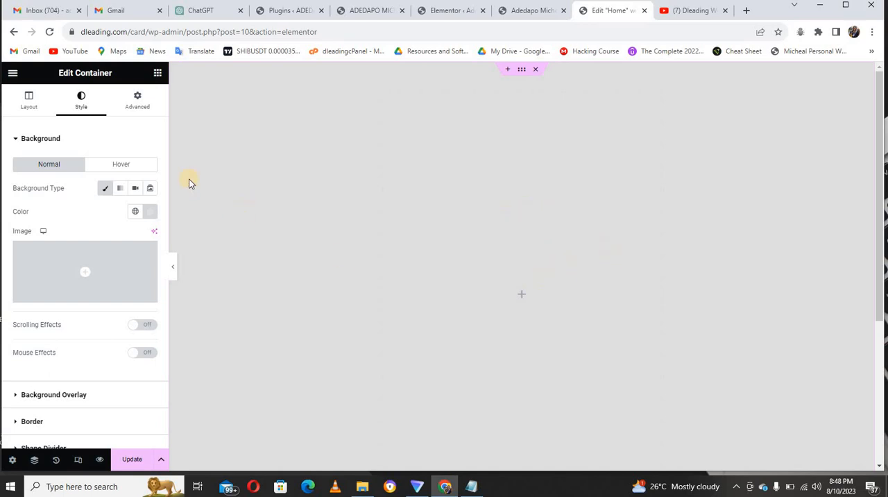
Nest a new container inside the main container and give it the classic background colour #32004d, copied from the Notepad notes.
{"action": "left_click", "coordinate": [157, 75]}
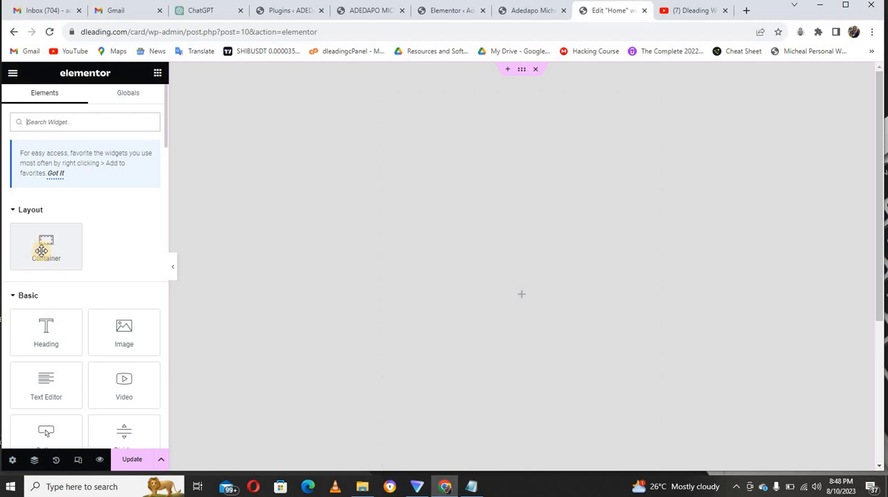
{"action": "left_click_drag", "start_coordinate": [40, 250], "coordinate": [494, 289]}
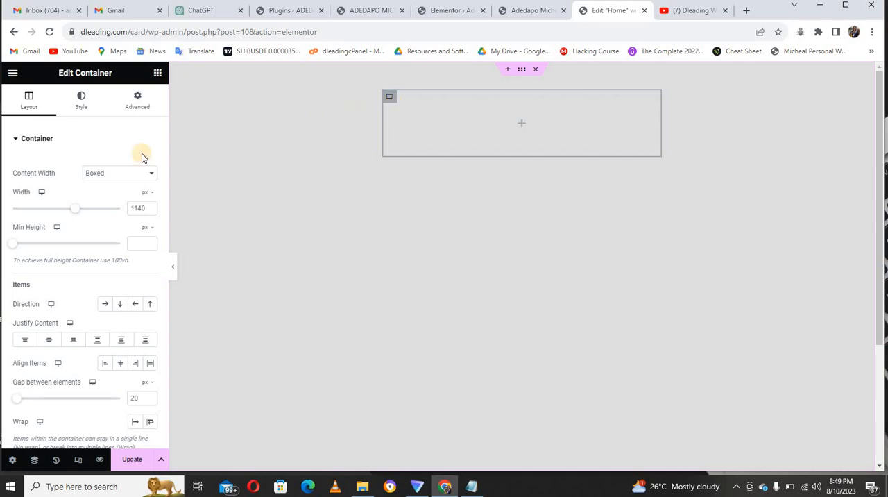
{"action": "left_click", "coordinate": [78, 111]}
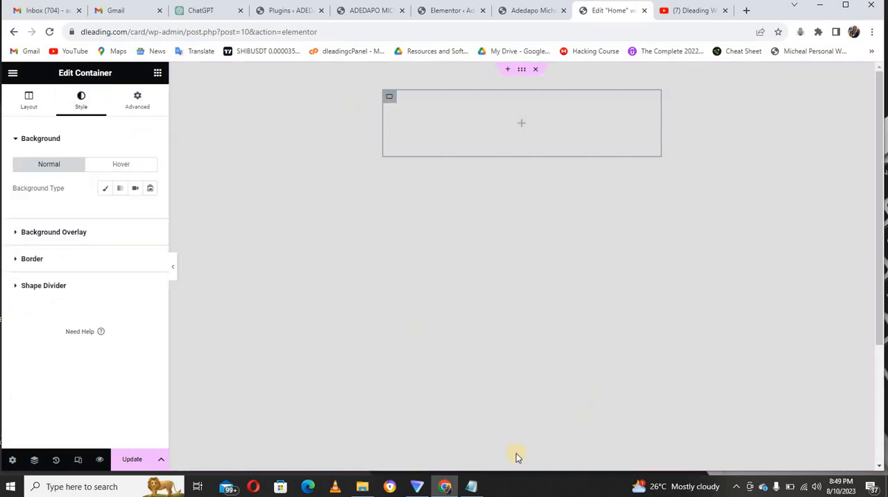
{"action": "left_click", "coordinate": [471, 485]}
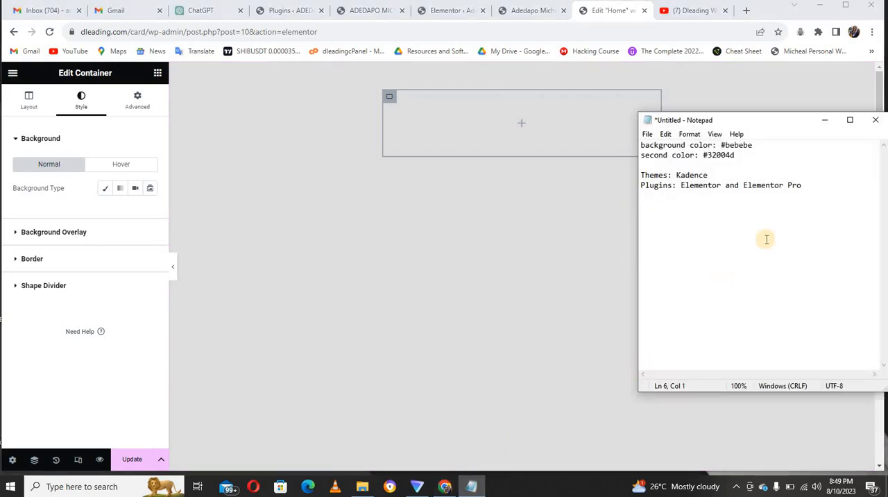
{"action": "left_click_drag", "start_coordinate": [734, 155], "coordinate": [704, 155]}
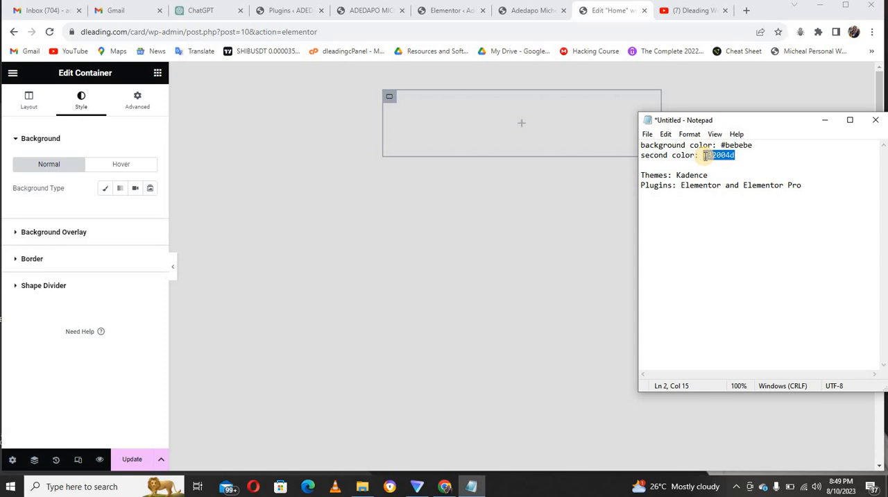
{"action": "left_click", "coordinate": [105, 188]}
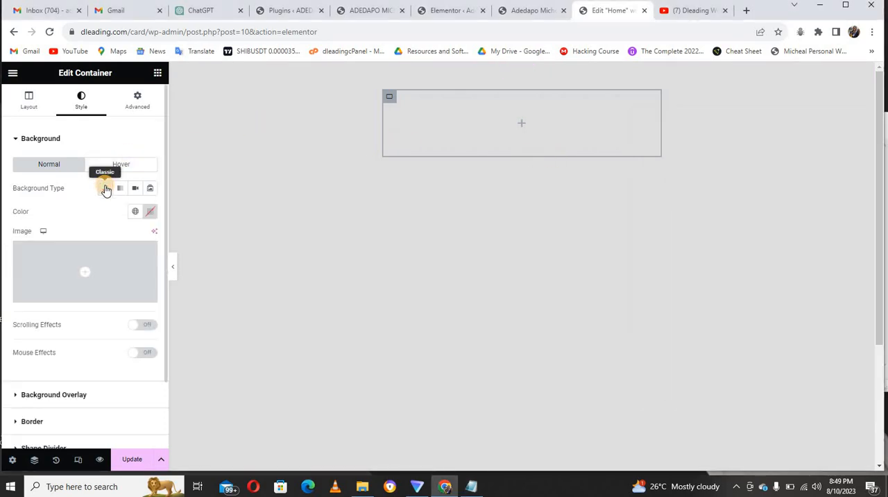
{"action": "left_click", "coordinate": [150, 211]}
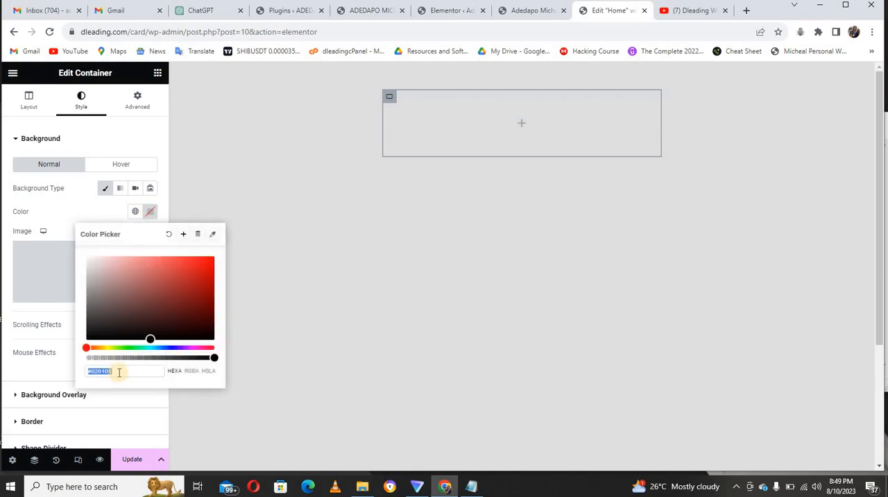
{"action": "key", "text": "BackSpace"}
{"action": "type", "text": "#320046"}
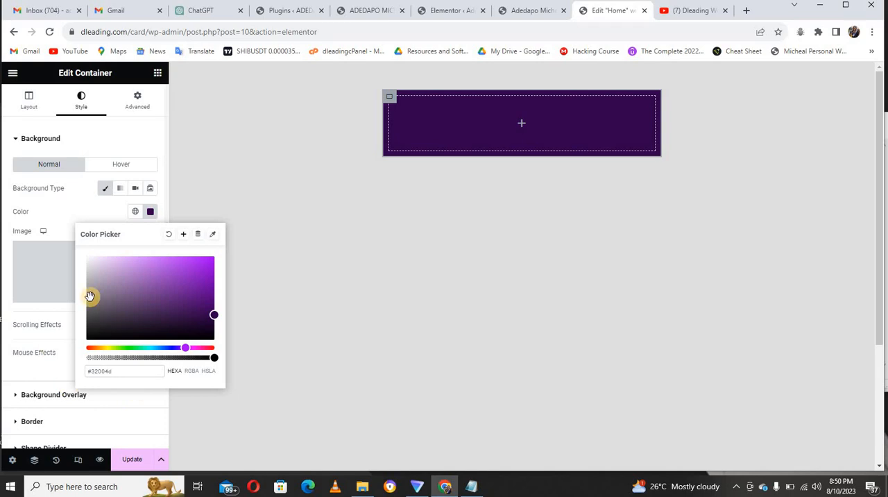
{"action": "left_click", "coordinate": [77, 210]}
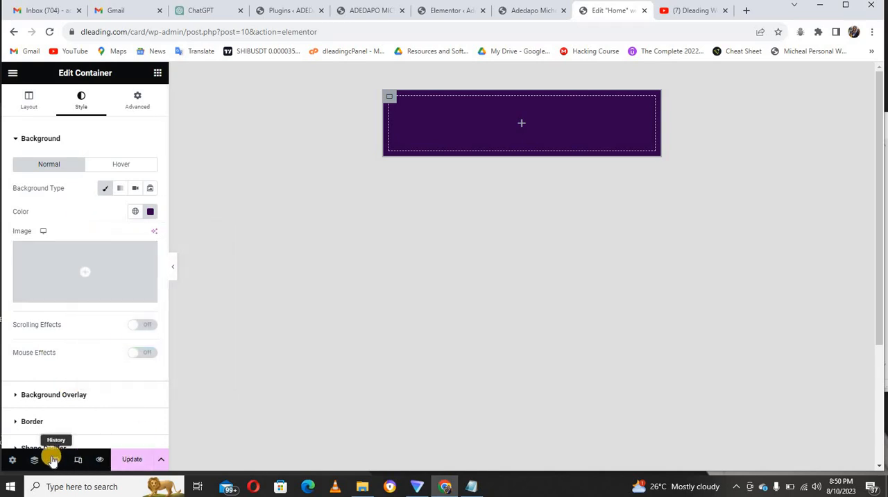
Select the outer container in the Navigator and set its top and bottom padding to 0 px.
{"action": "left_click", "coordinate": [35, 460]}
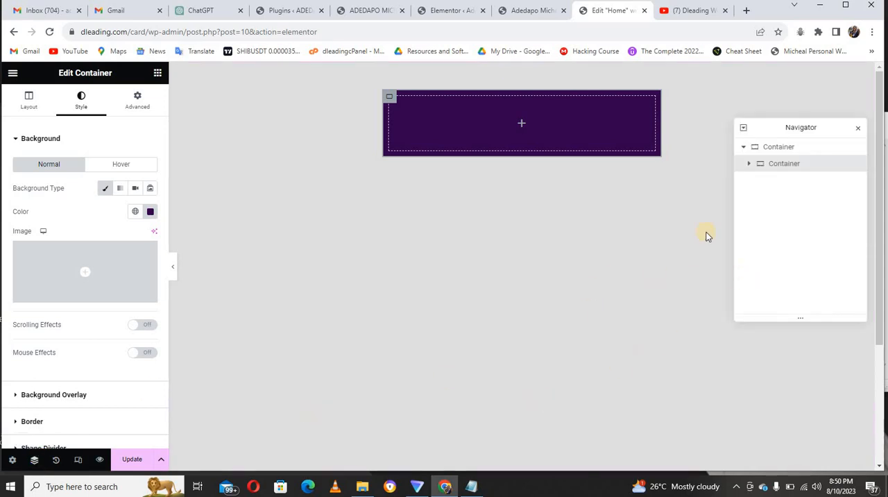
{"action": "left_click", "coordinate": [778, 148]}
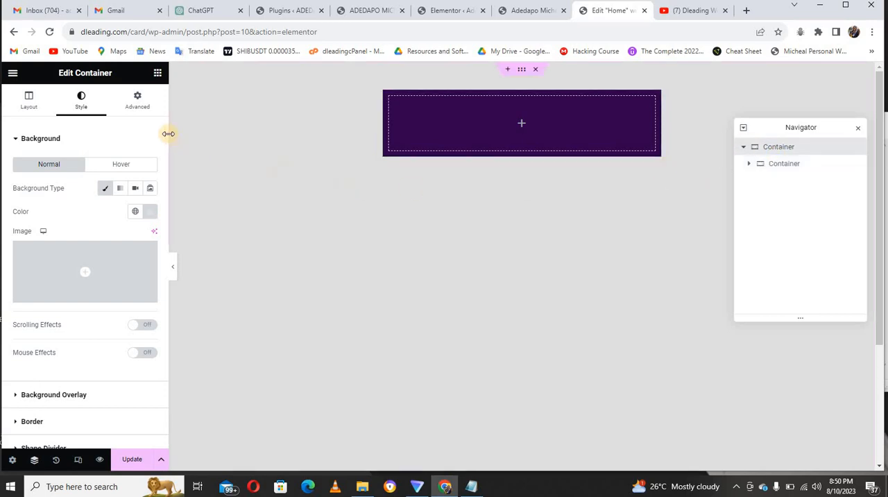
{"action": "left_click", "coordinate": [137, 103]}
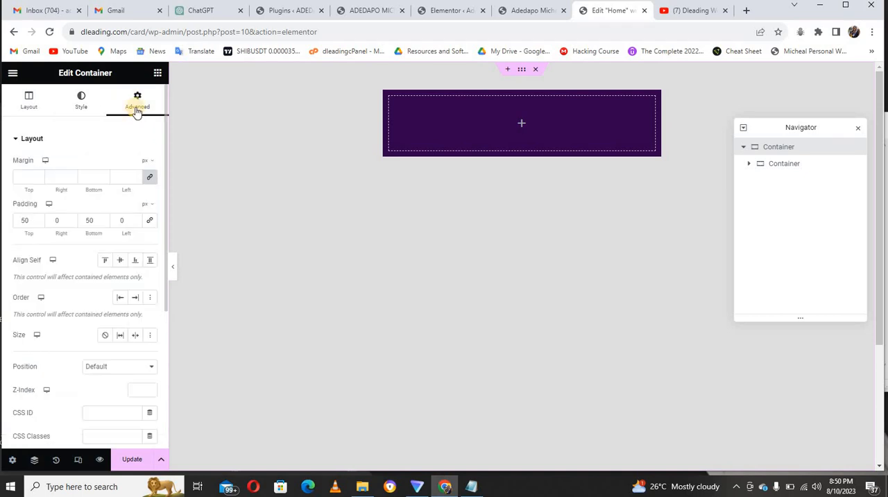
{"action": "double_click", "coordinate": [23, 221]}
{"action": "type", "text": "0"}
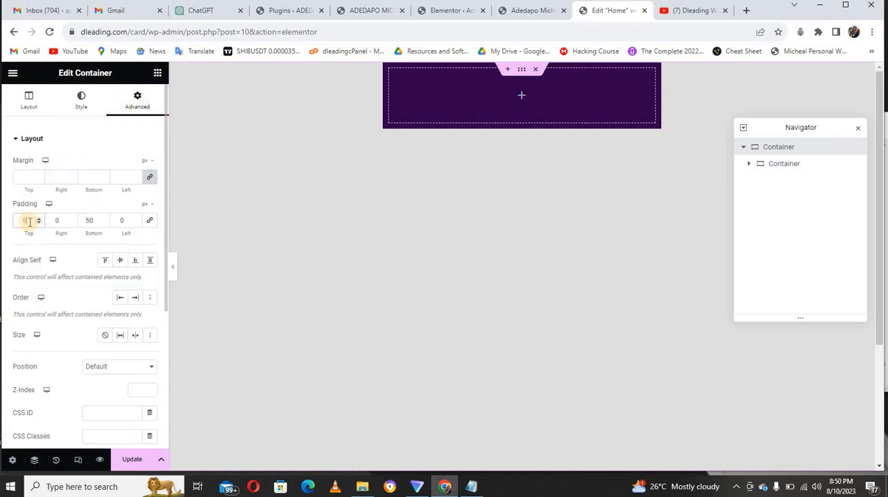
{"action": "double_click", "coordinate": [90, 221]}
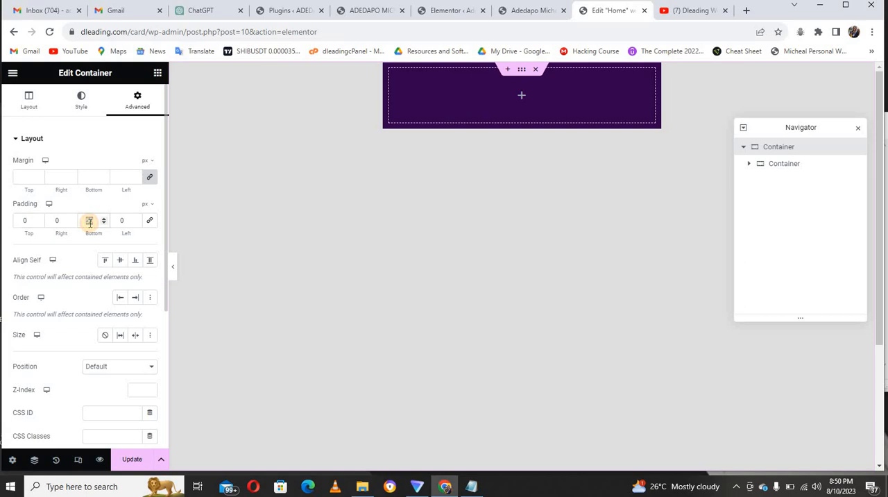
{"action": "type", "text": "0"}
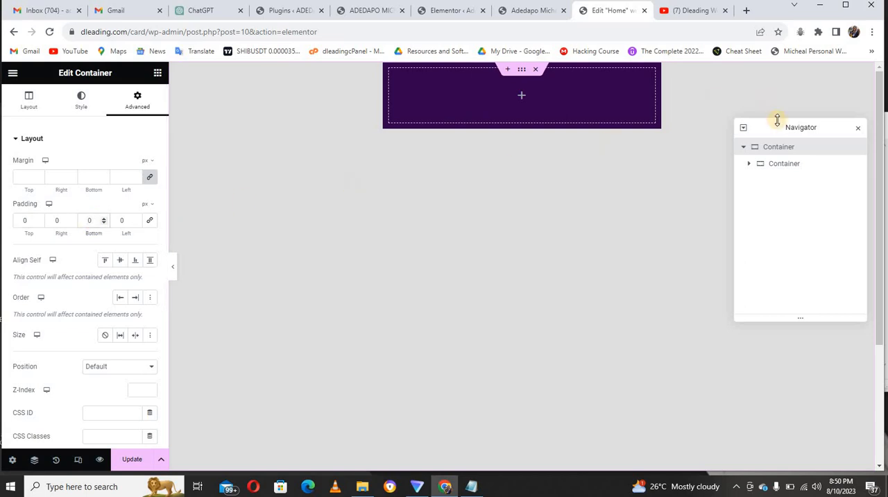
Unlink the inner container's padding and set it to 50 px at top and bottom, 0 at the sides.
{"action": "left_click", "coordinate": [777, 167]}
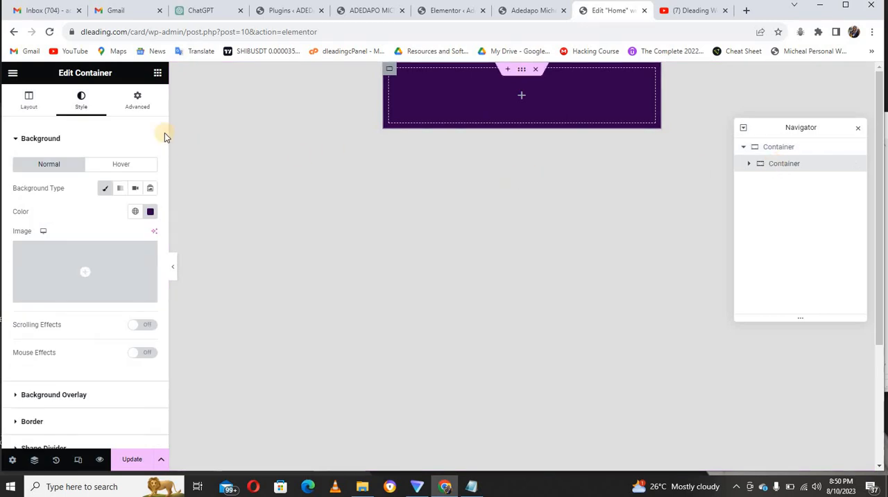
{"action": "left_click", "coordinate": [141, 108]}
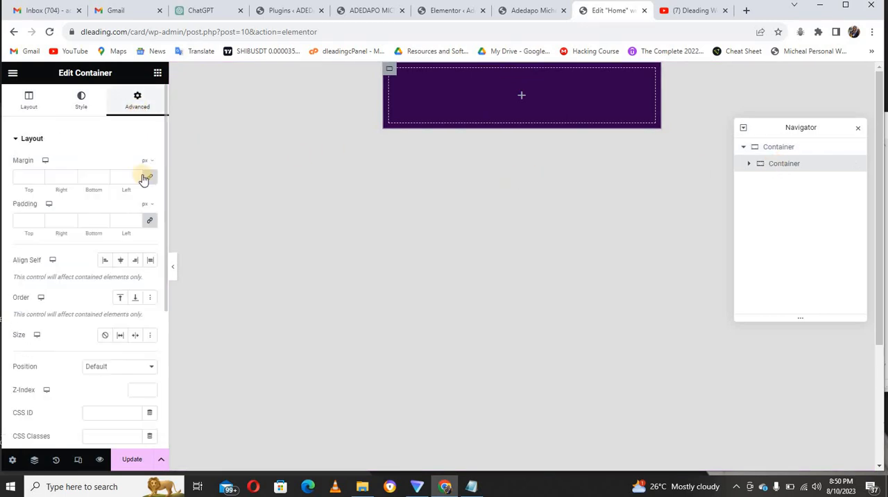
{"action": "left_click", "coordinate": [150, 223]}
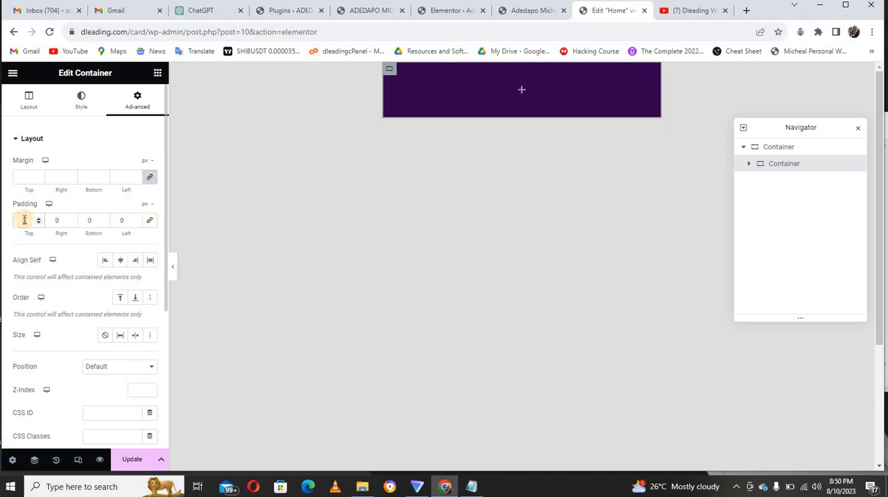
{"action": "type", "text": "50"}
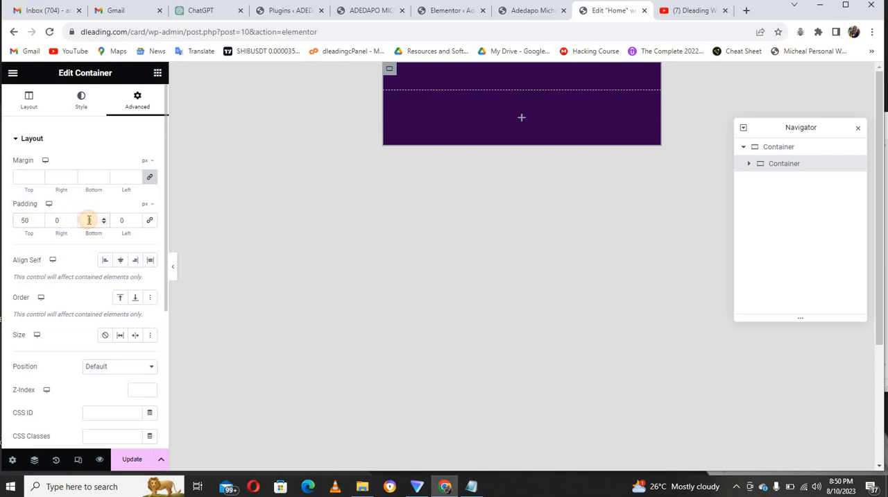
{"action": "type", "text": "50"}
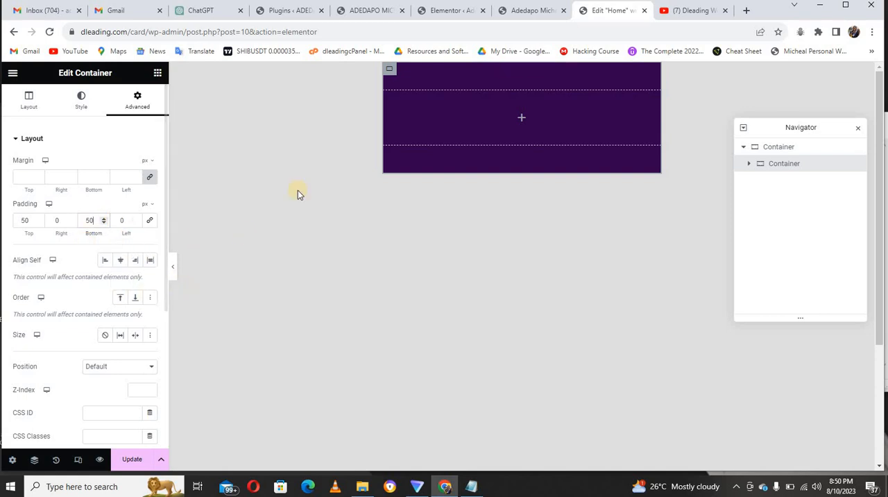
Examine the header of the finished sample card site, placing the Home editor's browser tab beside it for comparison.
{"action": "left_click", "coordinate": [521, 13]}
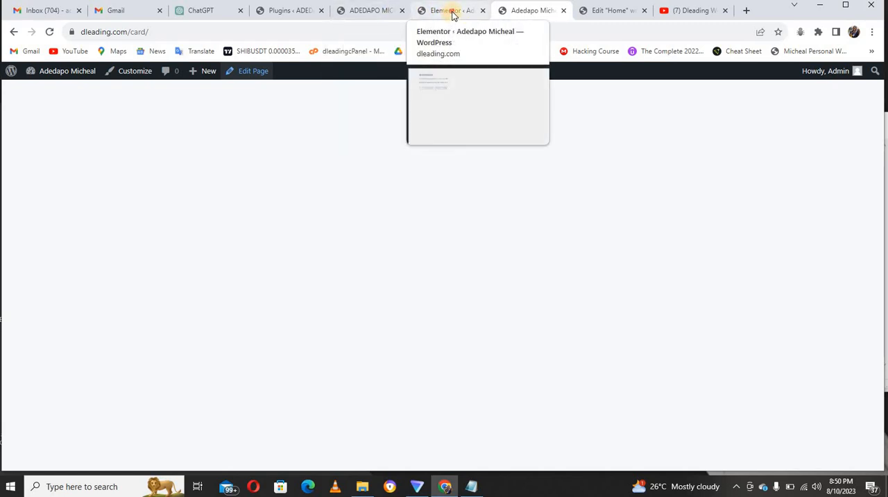
{"action": "left_click", "coordinate": [451, 14]}
{"action": "left_click", "coordinate": [375, 11]}
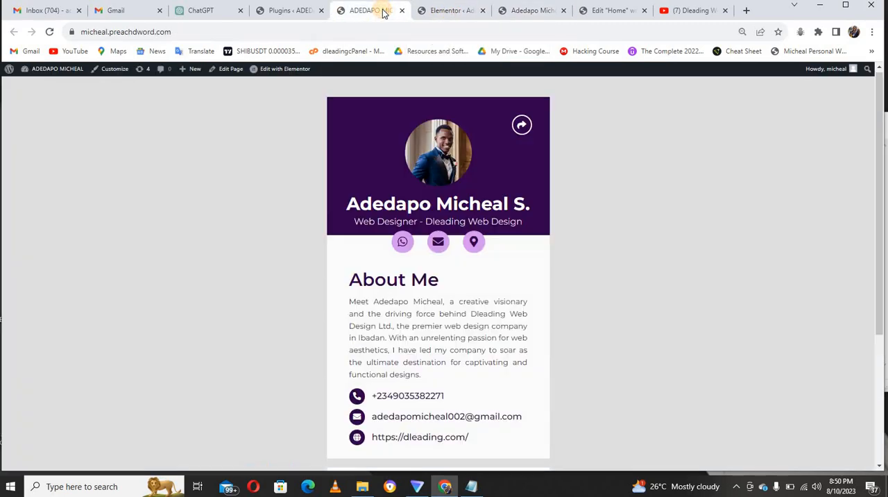
{"action": "left_click_drag", "start_coordinate": [595, 10], "coordinate": [418, 21]}
{"action": "left_click", "coordinate": [375, 12]}
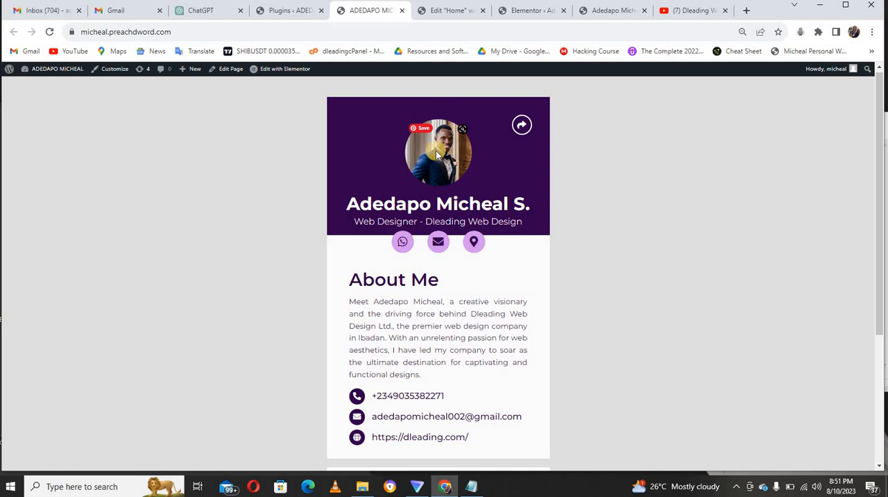
{"action": "left_click", "coordinate": [441, 12]}
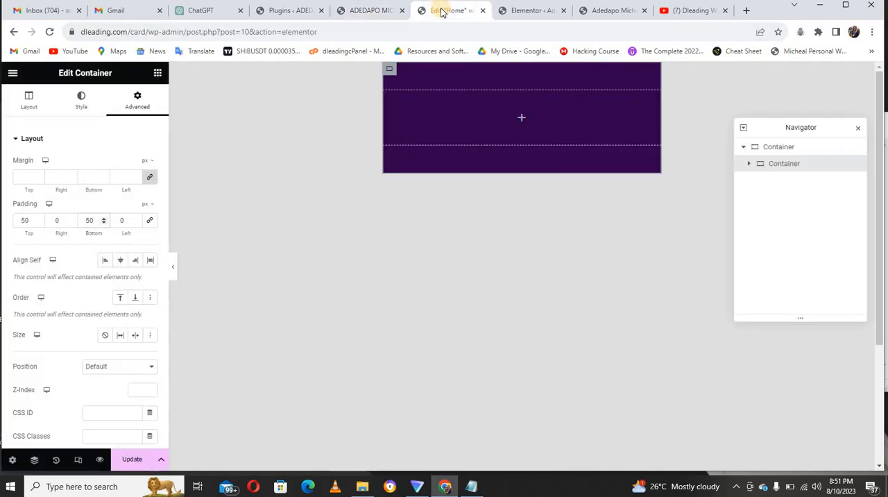
Add an Image widget inside the purple inner container and fill it with "dleading picture" uploaded from the Downloads folder.
{"action": "left_click", "coordinate": [157, 72]}
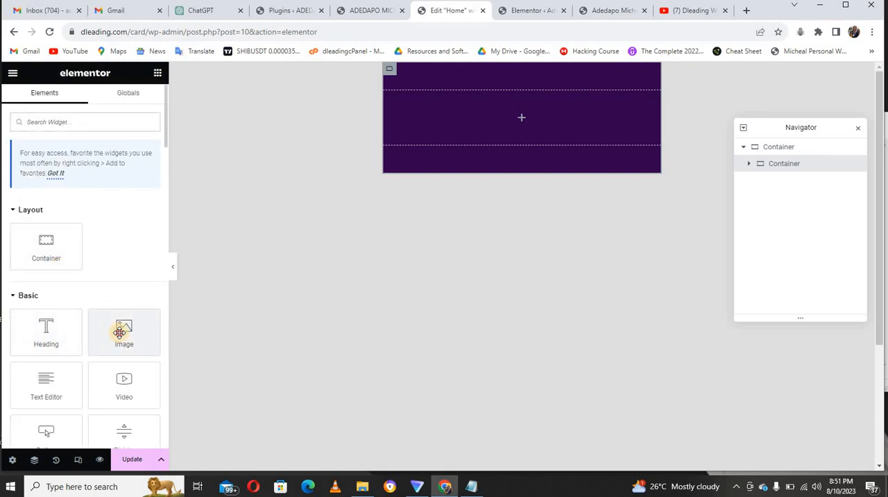
{"action": "left_click_drag", "start_coordinate": [120, 332], "coordinate": [461, 109]}
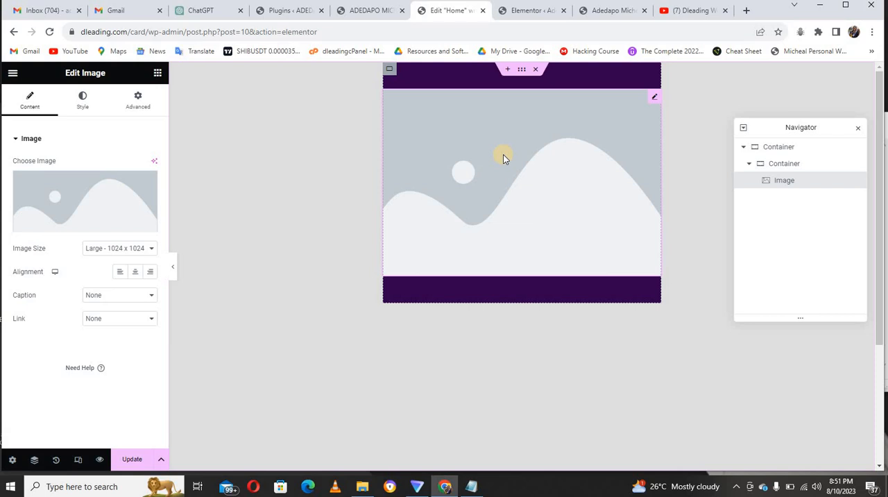
{"action": "left_click", "coordinate": [97, 209]}
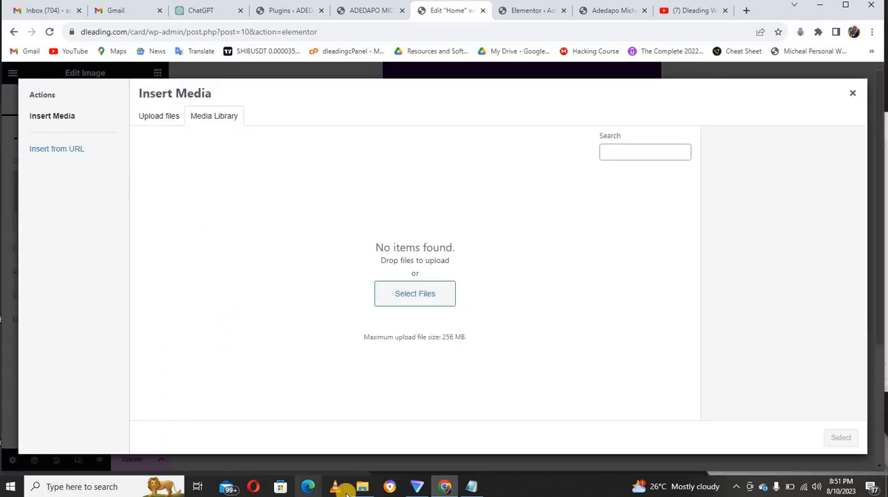
{"action": "left_click", "coordinate": [361, 487]}
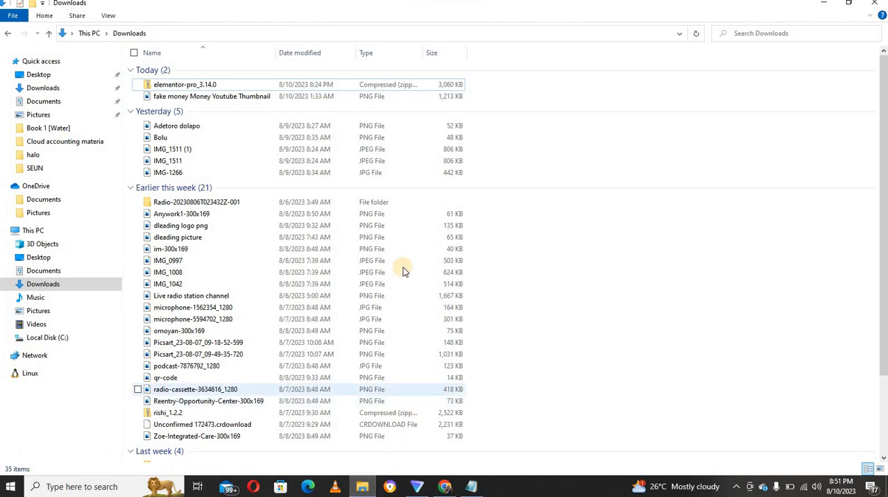
{"action": "left_click", "coordinate": [827, 7]}
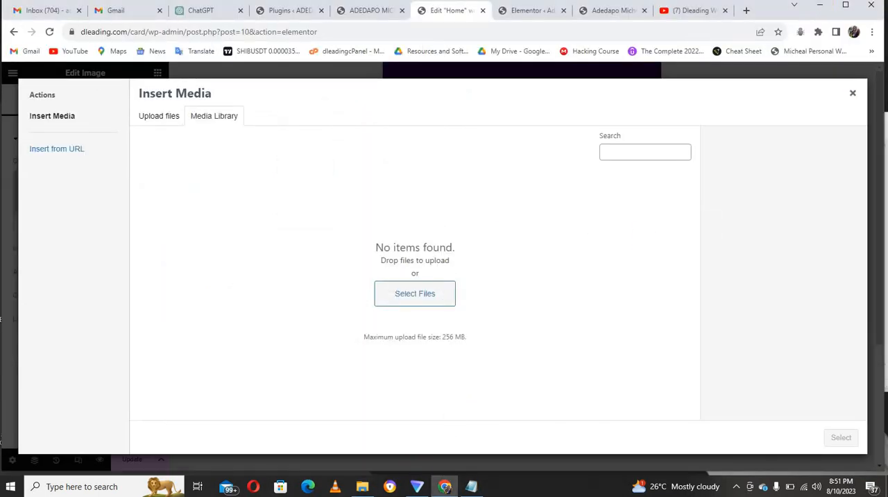
{"action": "left_click", "coordinate": [361, 487]}
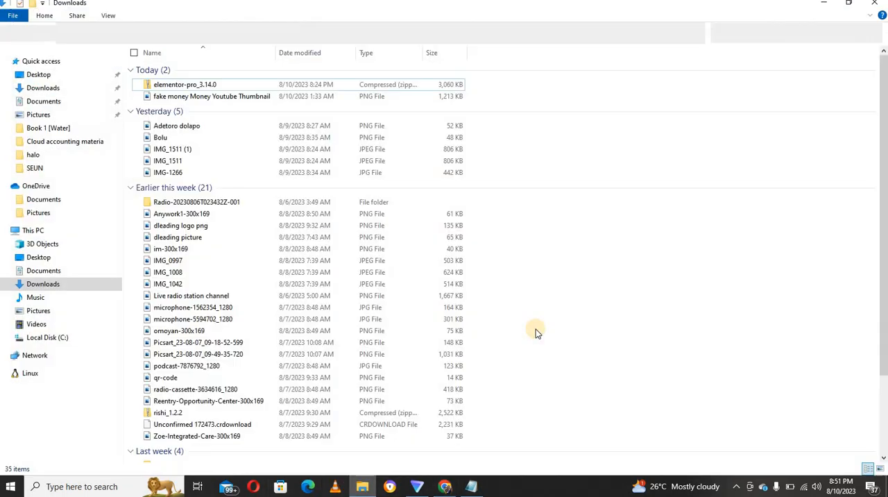
{"action": "left_click", "coordinate": [850, 5]}
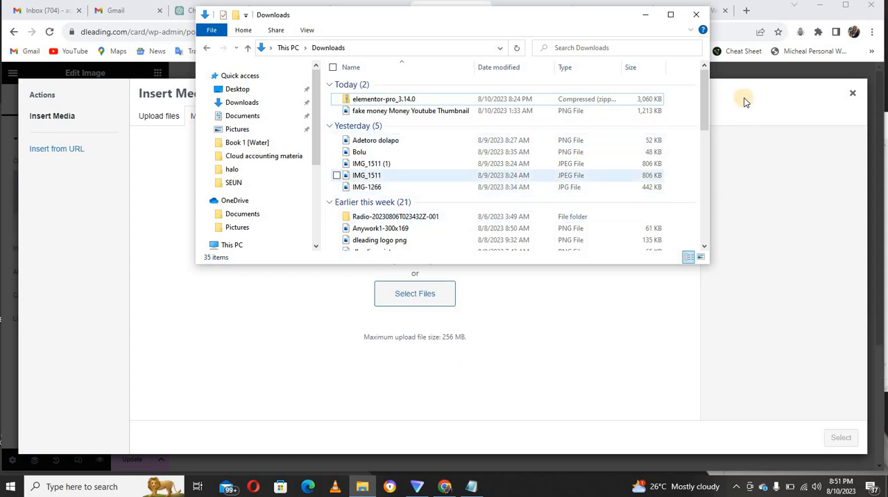
{"action": "left_click_drag", "start_coordinate": [705, 108], "coordinate": [706, 126]}
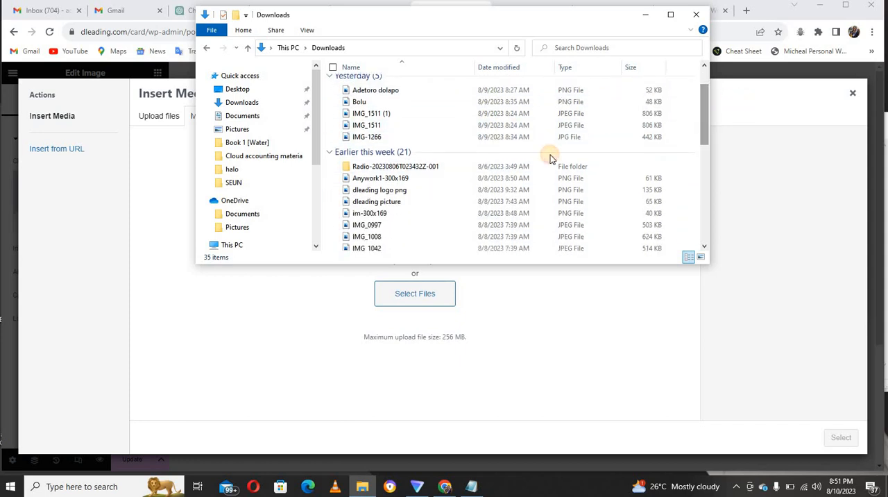
{"action": "left_click_drag", "start_coordinate": [407, 204], "coordinate": [332, 345]}
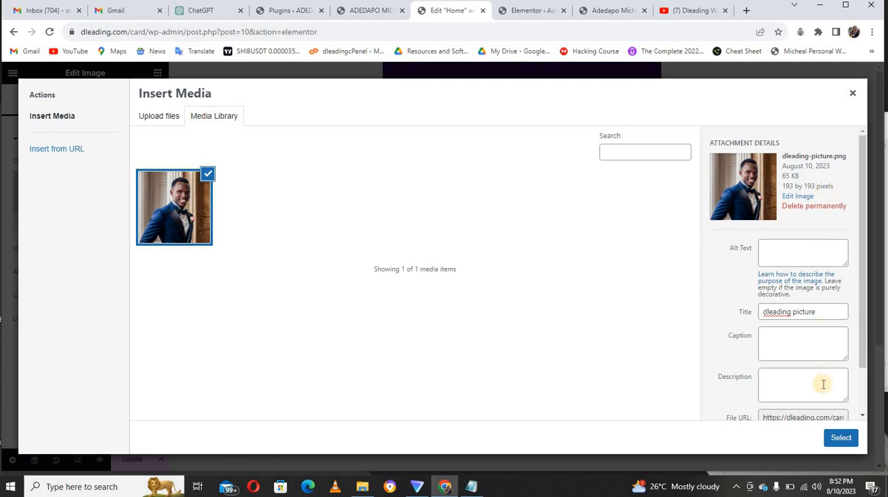
{"action": "left_click", "coordinate": [840, 437]}
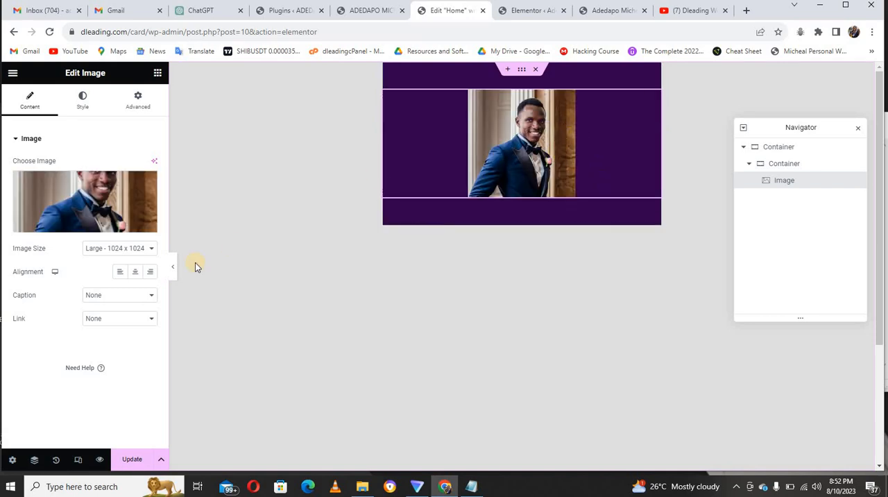
Round the profile image into a circle by setting its border radius to 100 px on all corners.
{"action": "left_click", "coordinate": [81, 109]}
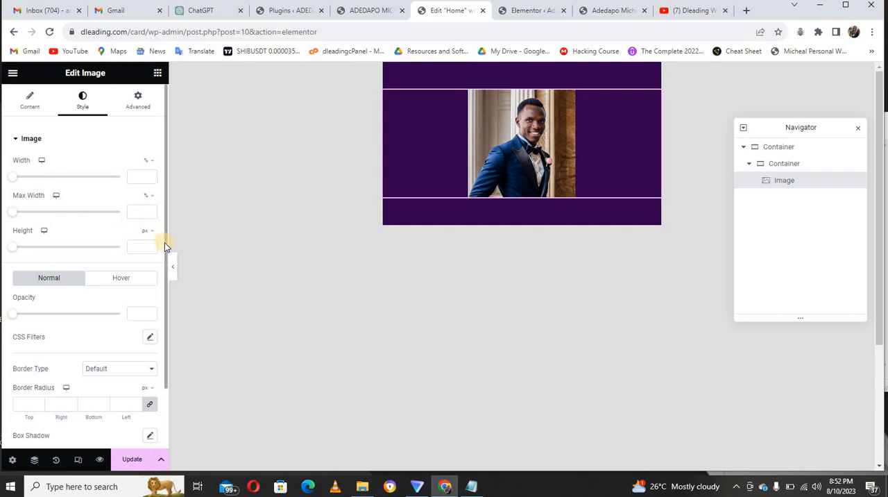
{"action": "mouse_move", "coordinate": [164, 242]}
{"action": "left_mouse_down"}
{"action": "mouse_move", "coordinate": [165, 283]}
{"action": "mouse_move", "coordinate": [73, 319]}
{"action": "left_mouse_up"}
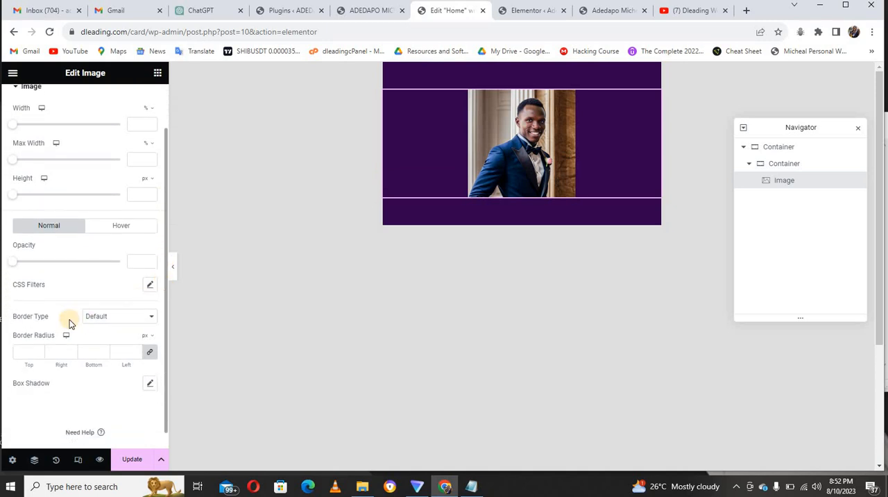
{"action": "left_click", "coordinate": [25, 352]}
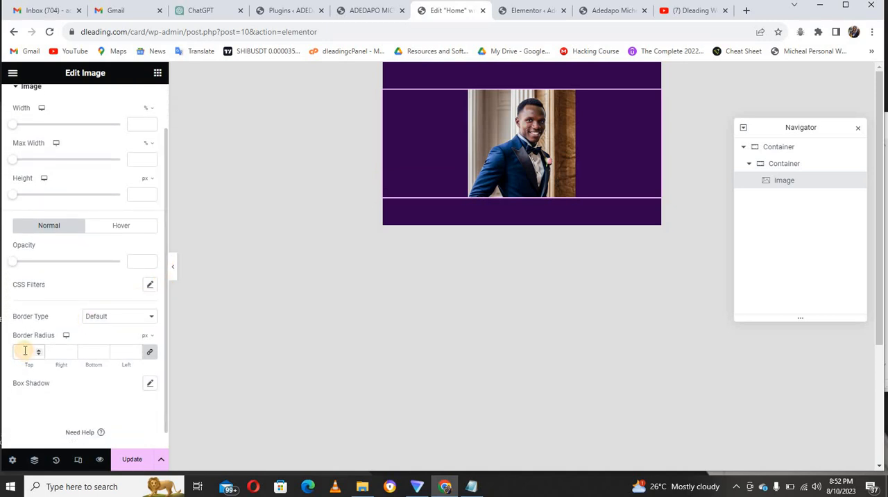
{"action": "type", "text": "100"}
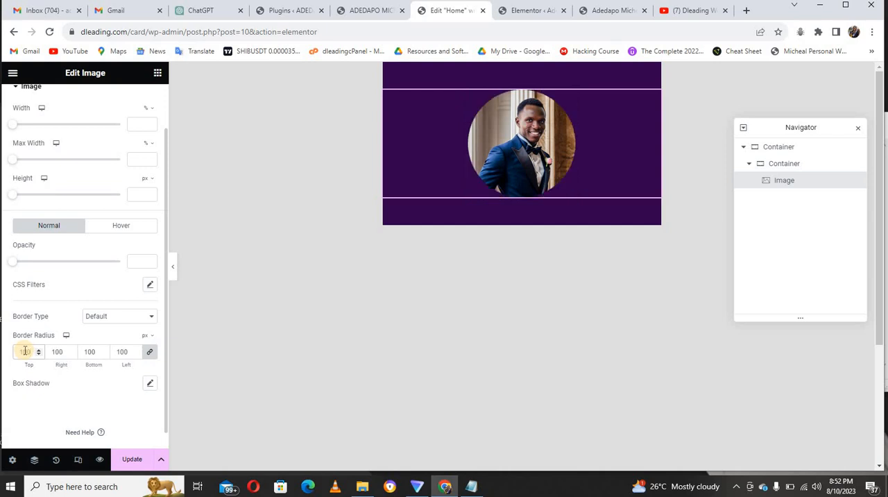
Set the profile image's width to 35%.
{"action": "left_click", "coordinate": [136, 123]}
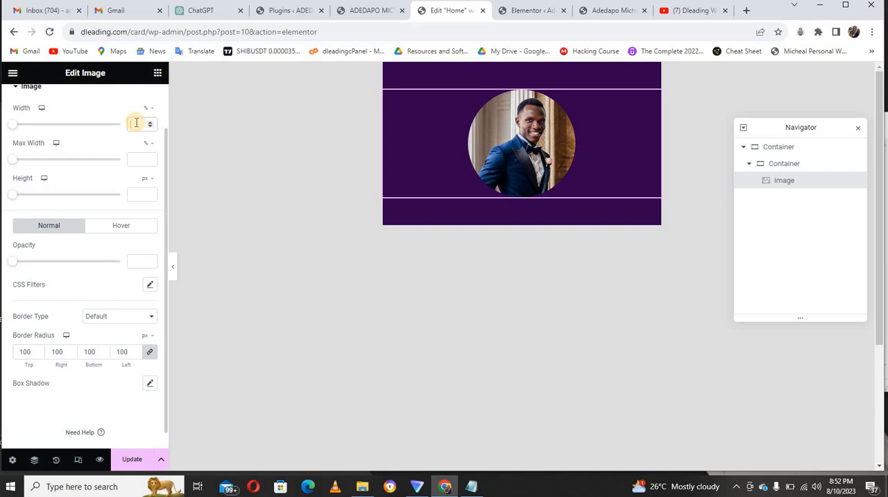
{"action": "type", "text": "25"}
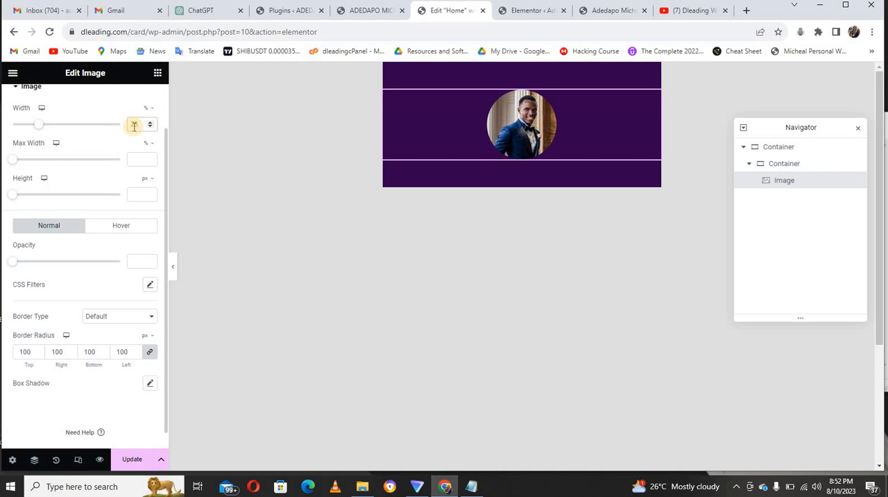
{"action": "key", "text": "BackSpace"}
{"action": "type", "text": "35"}
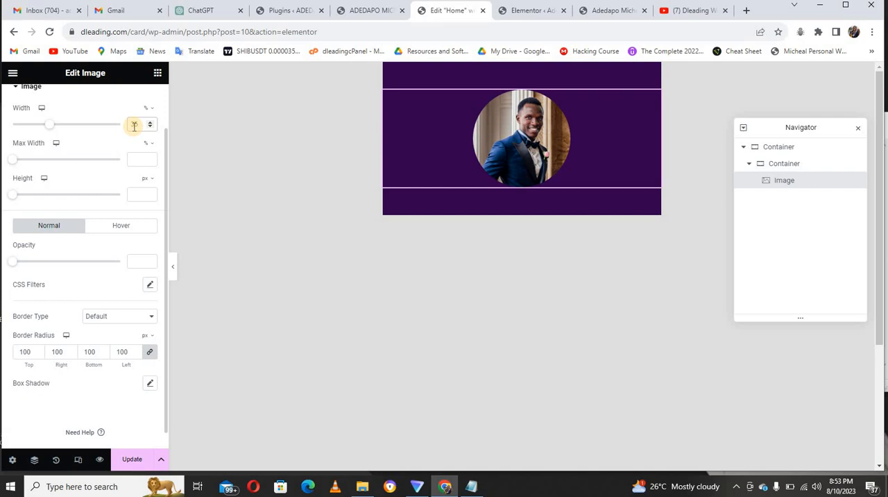
Following the sample card site, add a Heading widget below the profile image and enter the cardholder's full name as its title.
{"action": "left_click", "coordinate": [349, 10]}
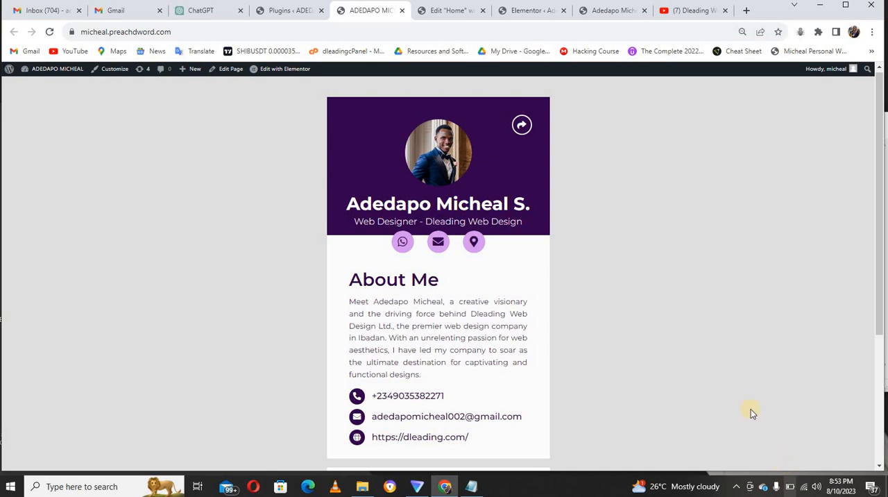
{"action": "left_click", "coordinate": [443, 12]}
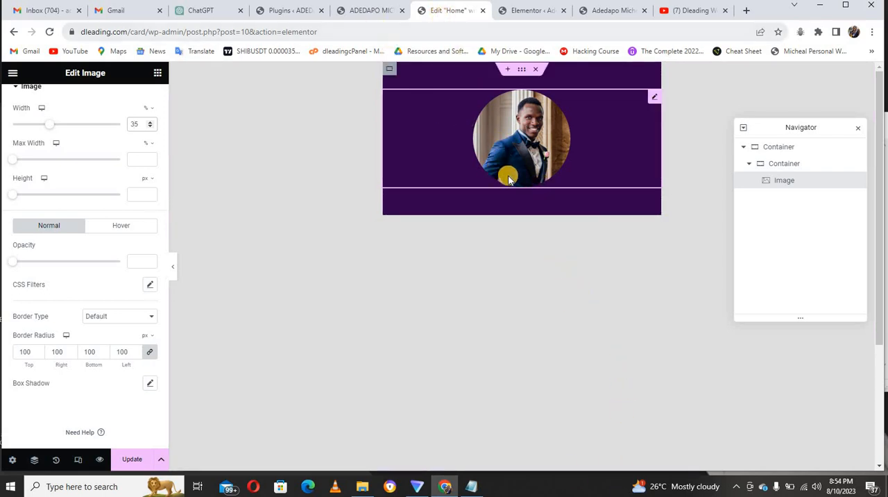
{"action": "left_click", "coordinate": [158, 75]}
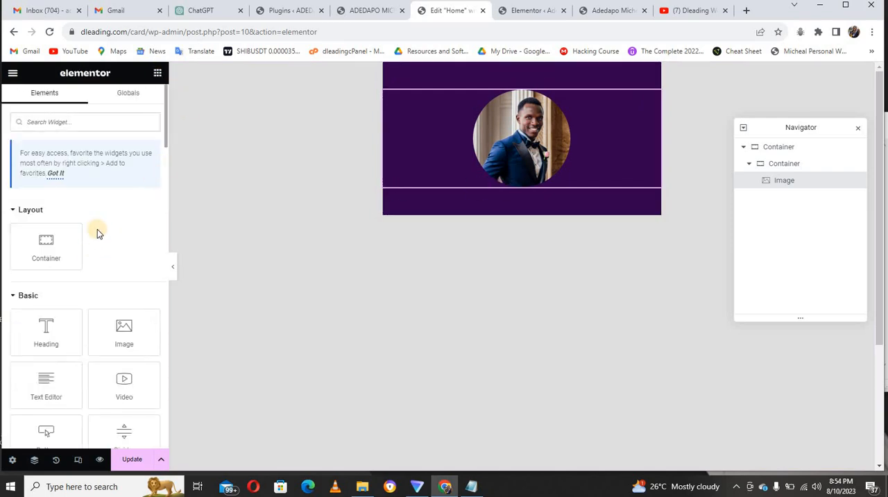
{"action": "left_click_drag", "start_coordinate": [71, 323], "coordinate": [490, 191]}
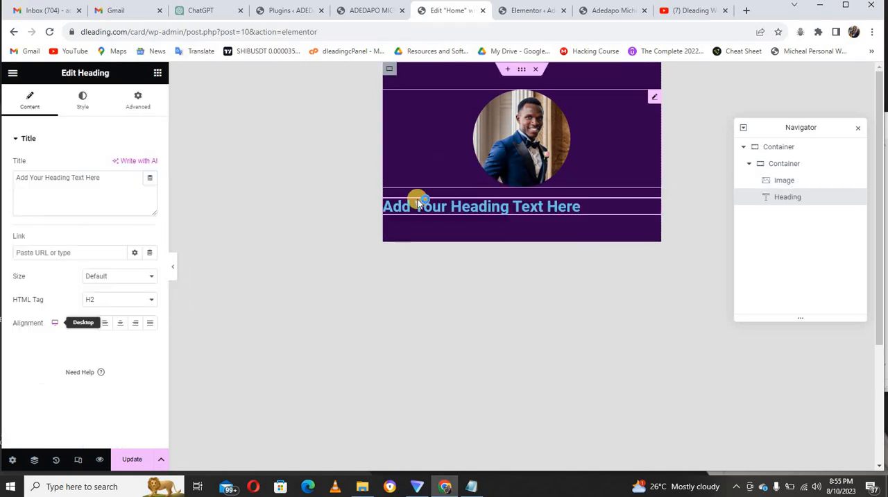
{"action": "triple_click", "coordinate": [99, 179]}
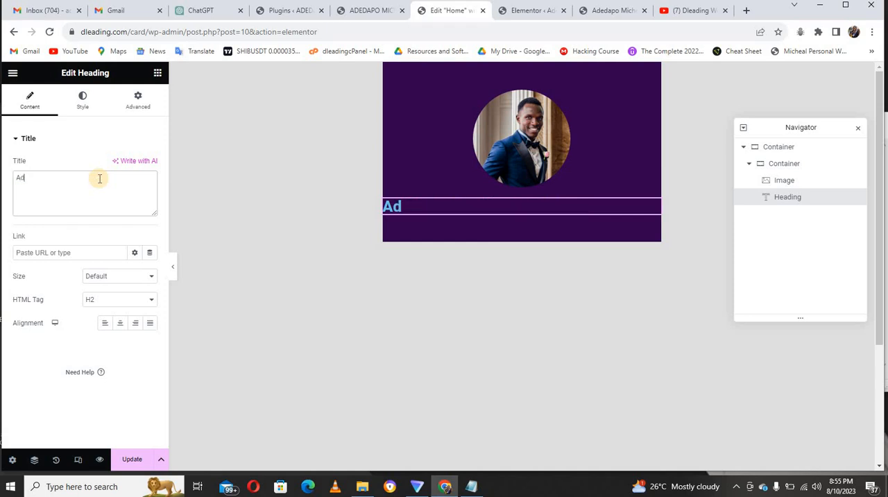
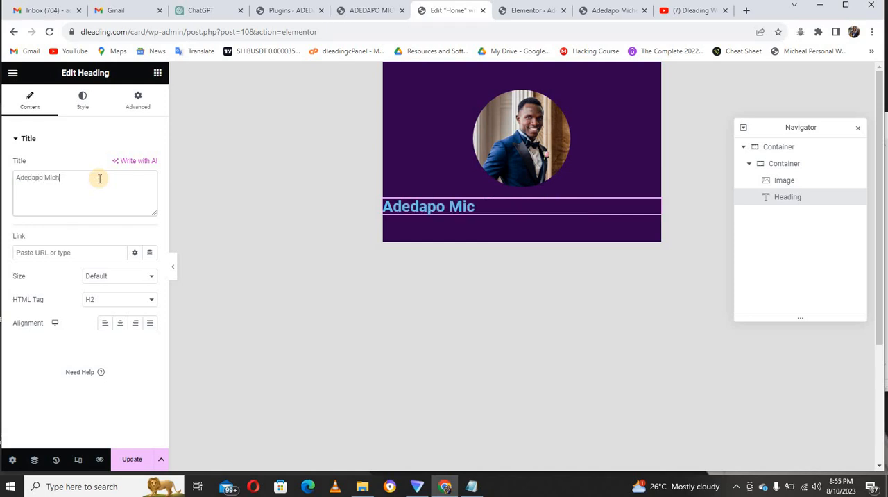
Compare with the sample card site and center-align the name heading.
{"action": "left_click", "coordinate": [362, 10]}
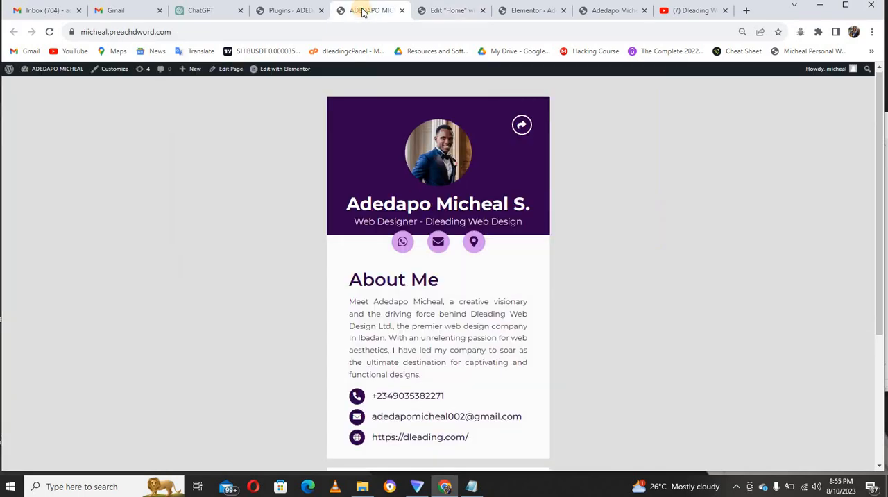
{"action": "left_click", "coordinate": [450, 10]}
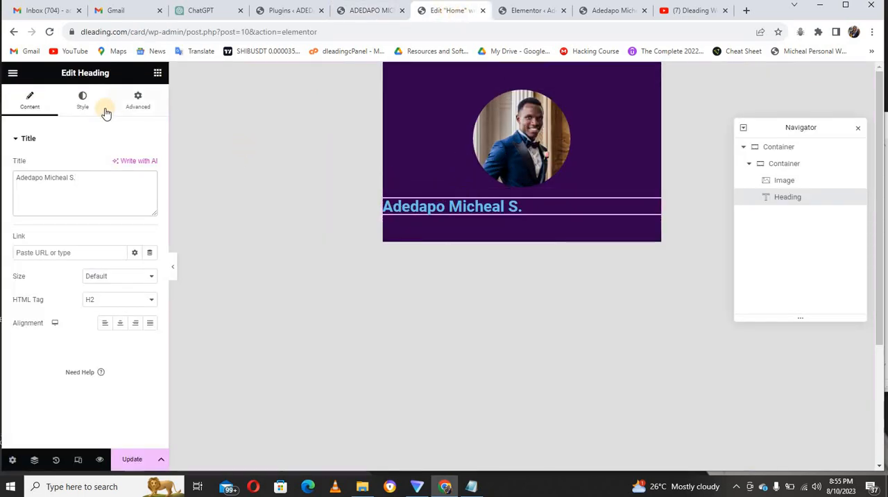
{"action": "left_click", "coordinate": [68, 108]}
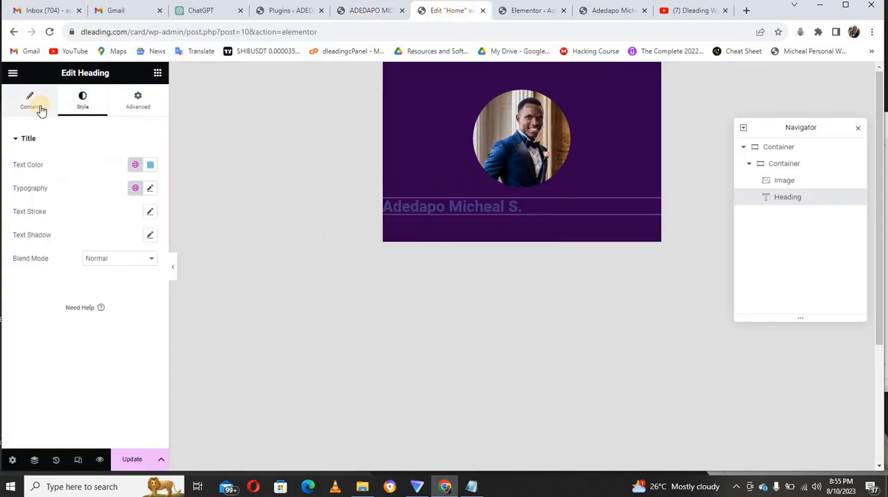
{"action": "left_click", "coordinate": [40, 109]}
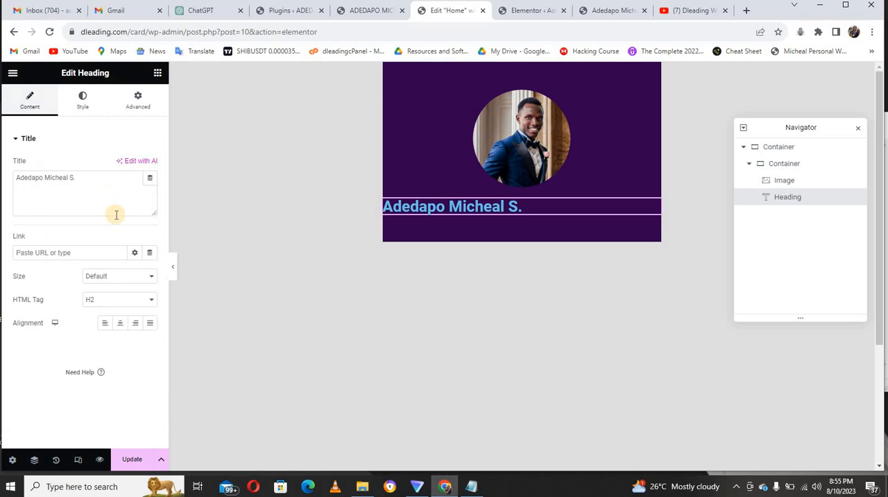
{"action": "left_click", "coordinate": [120, 322]}
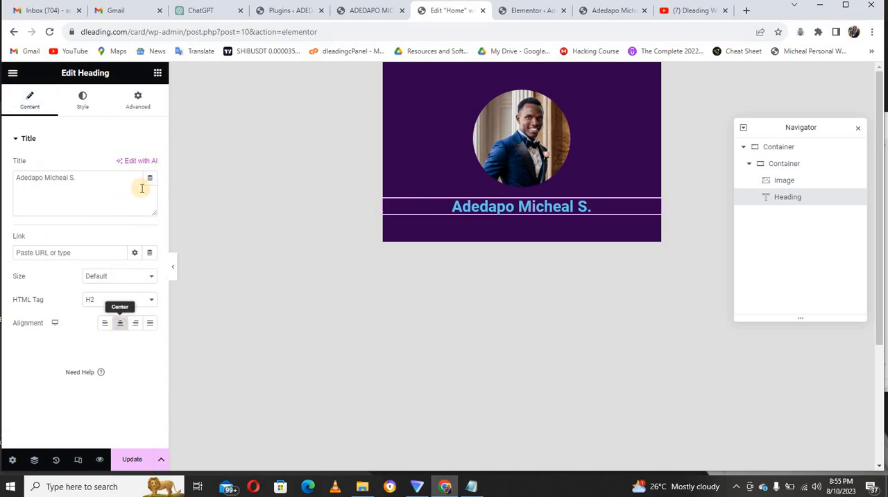
Change the name heading's text color to white, #FFFFFF.
{"action": "left_click", "coordinate": [84, 107]}
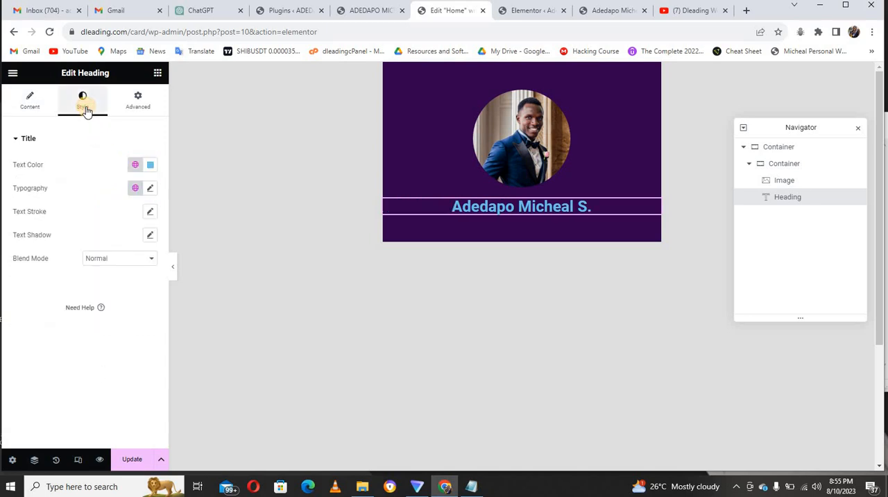
{"action": "left_click", "coordinate": [151, 167]}
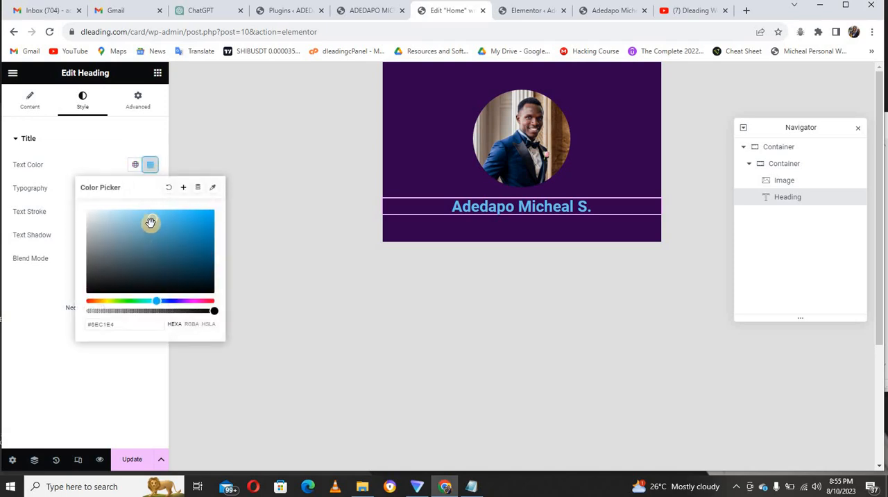
{"action": "left_click_drag", "start_coordinate": [125, 214], "coordinate": [79, 210]}
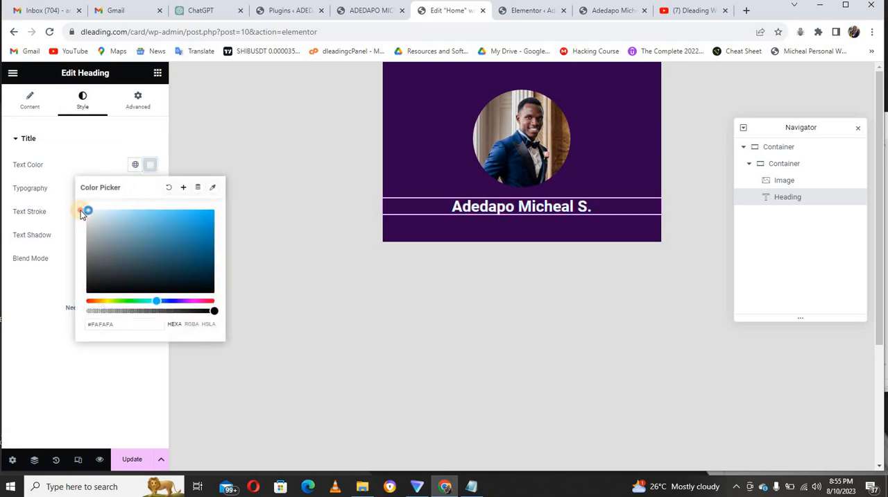
{"action": "left_click", "coordinate": [79, 162]}
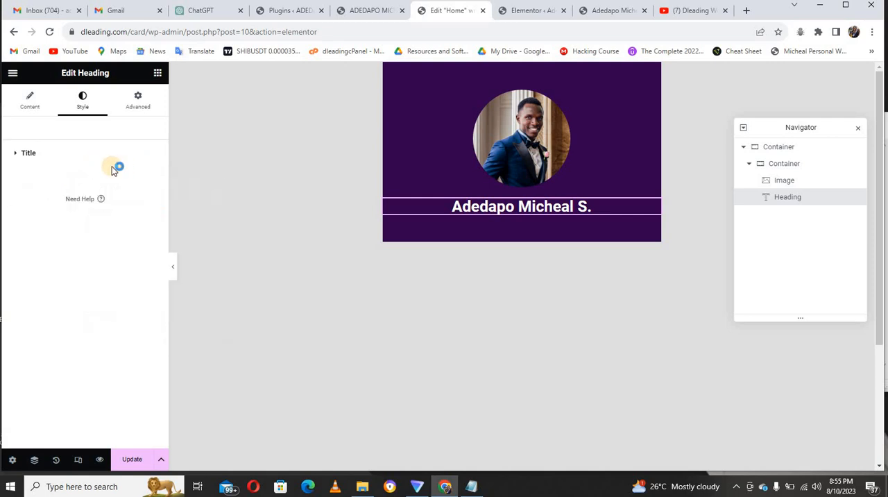
{"action": "left_click", "coordinate": [52, 154]}
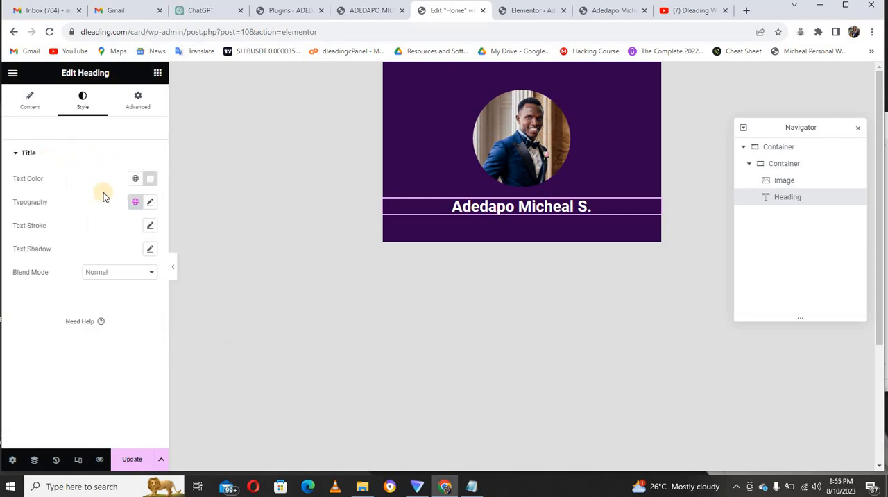
Set the name heading's typography to the Montserrat family, 45 px size and 700 (Bold) weight.
{"action": "left_click", "coordinate": [151, 201]}
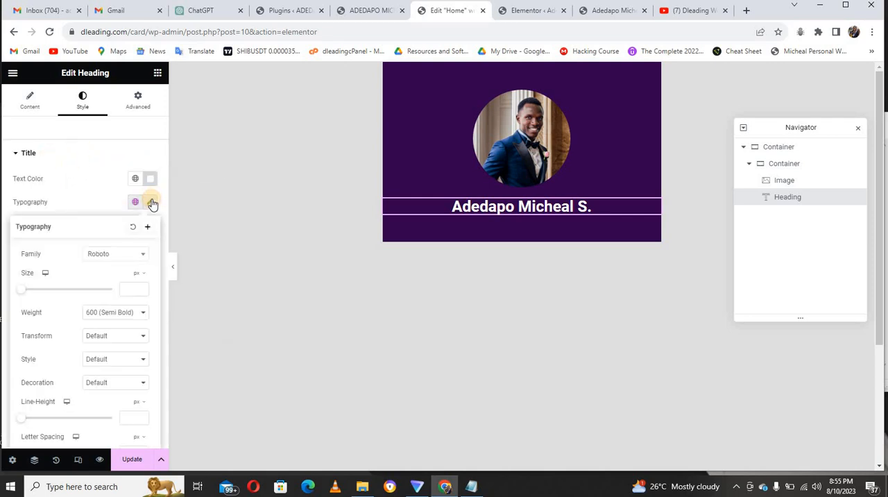
{"action": "left_click", "coordinate": [116, 256]}
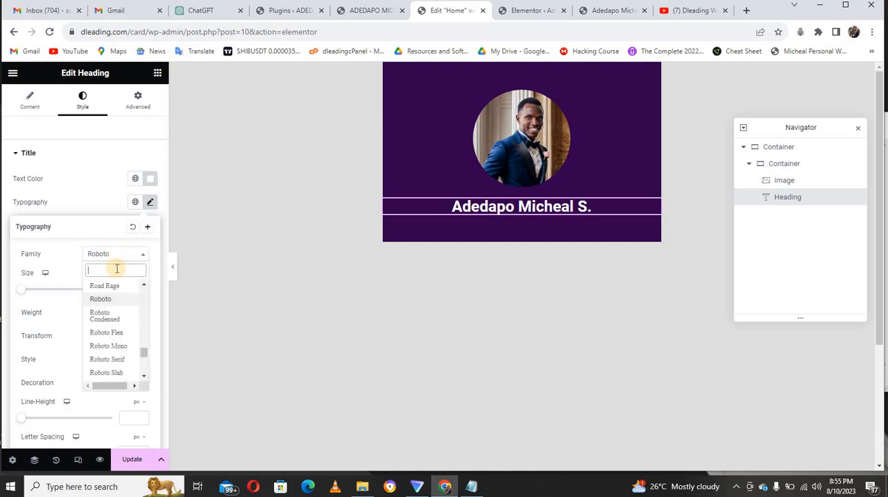
{"action": "type", "text": "mont"}
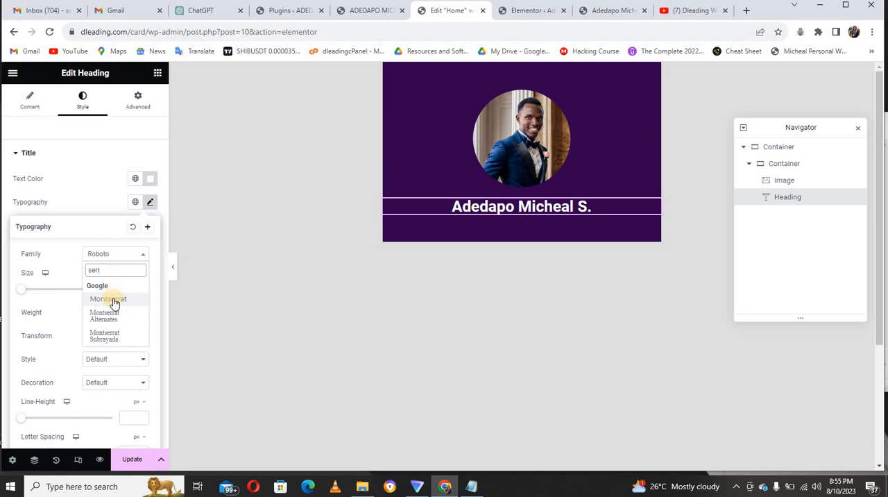
{"action": "left_click", "coordinate": [114, 298]}
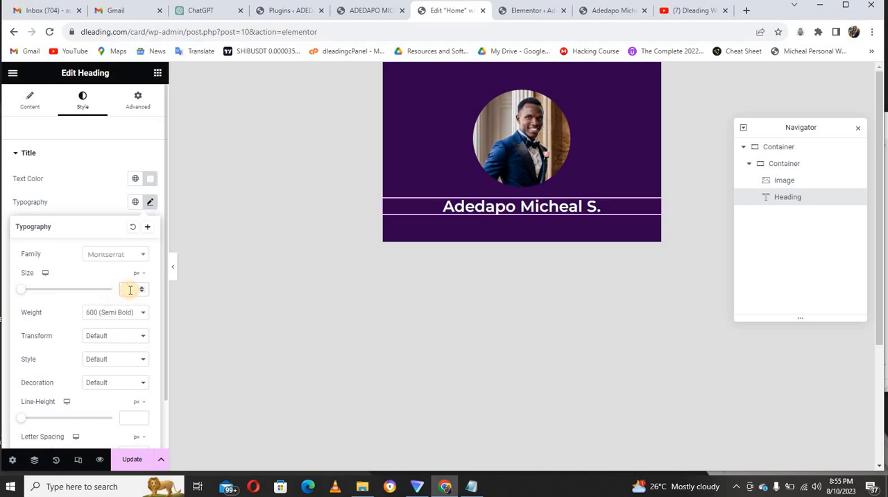
{"action": "type", "text": "45"}
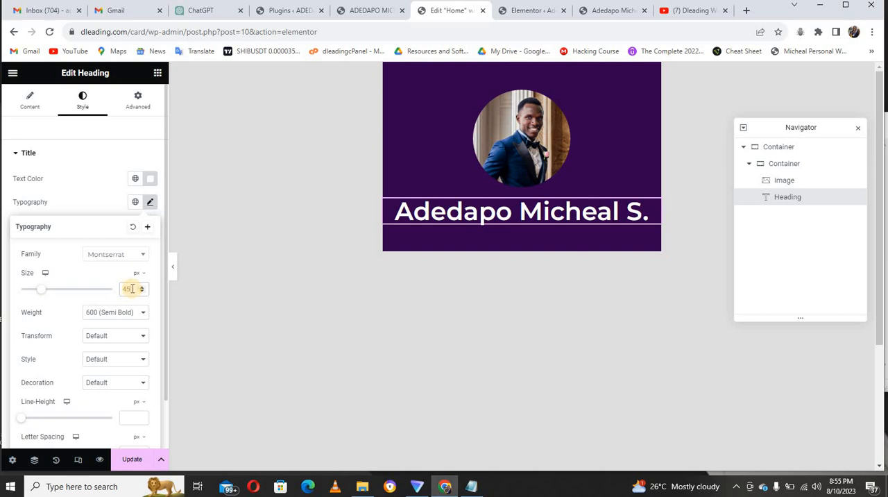
{"action": "left_click", "coordinate": [130, 313]}
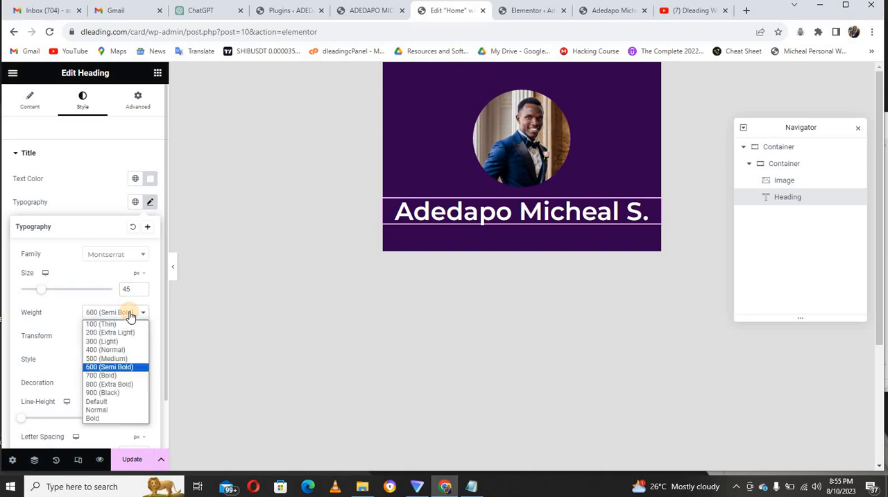
{"action": "left_click", "coordinate": [118, 374]}
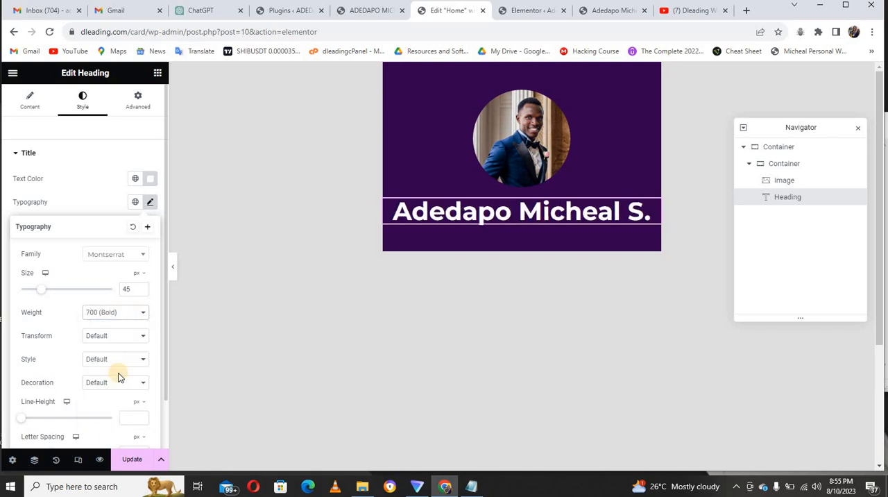
Compare the name heading with the sample card site and reduce its font size to 35 px.
{"action": "left_click", "coordinate": [128, 289]}
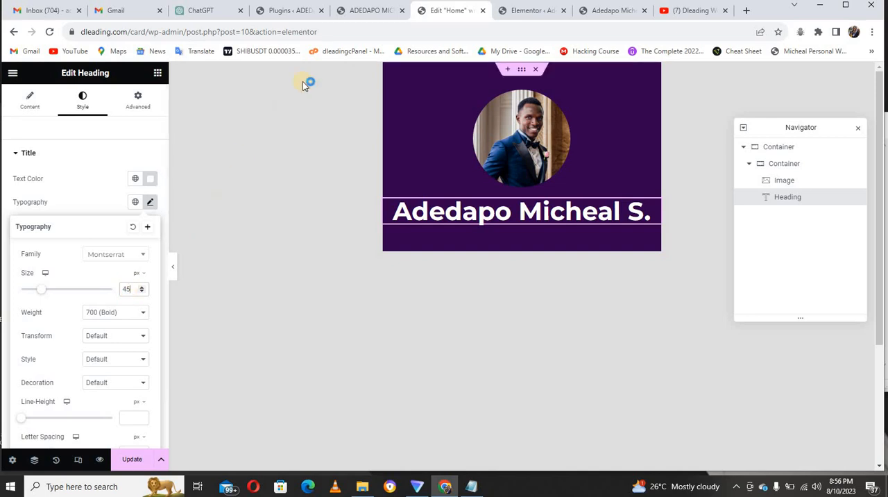
{"action": "left_click", "coordinate": [351, 13]}
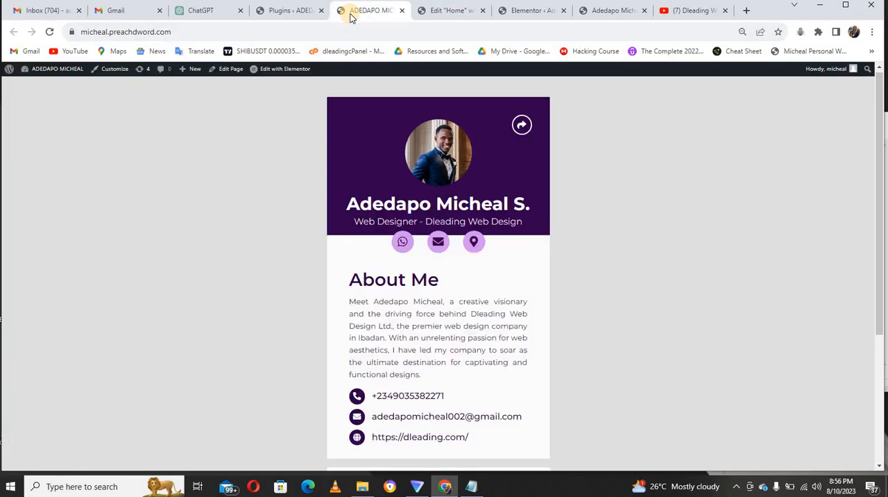
{"action": "left_click", "coordinate": [436, 12]}
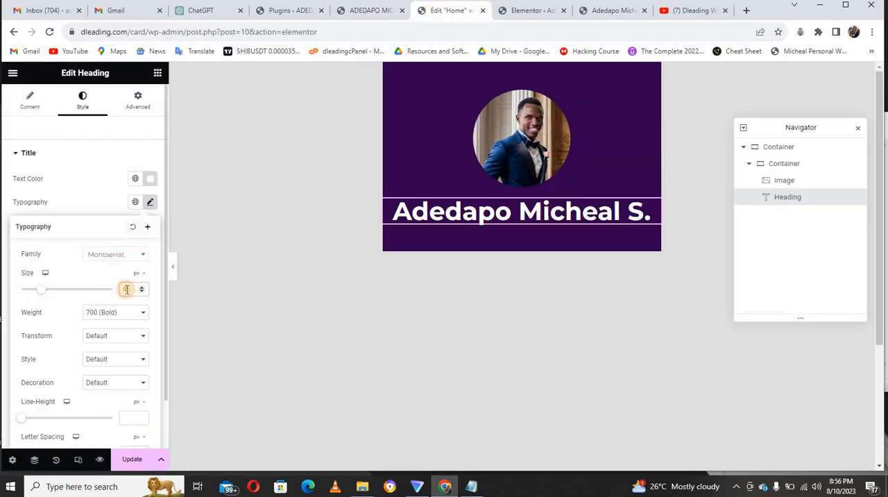
{"action": "type", "text": "40"}
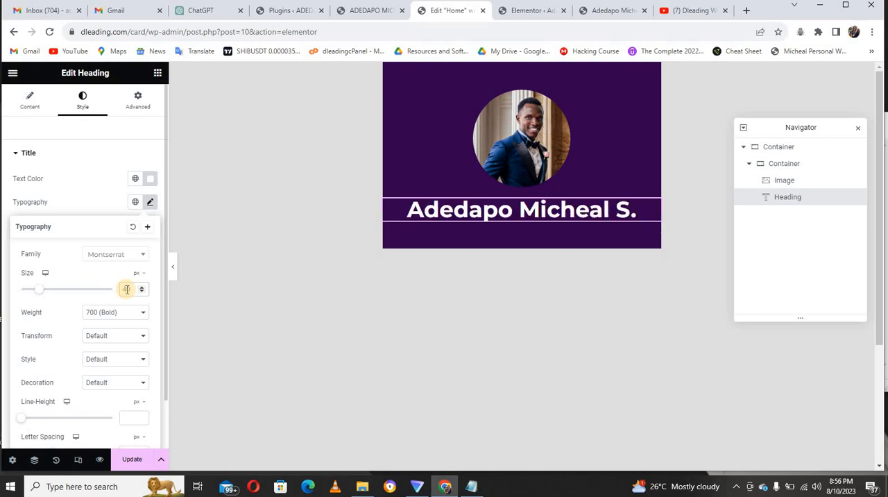
{"action": "type", "text": "35"}
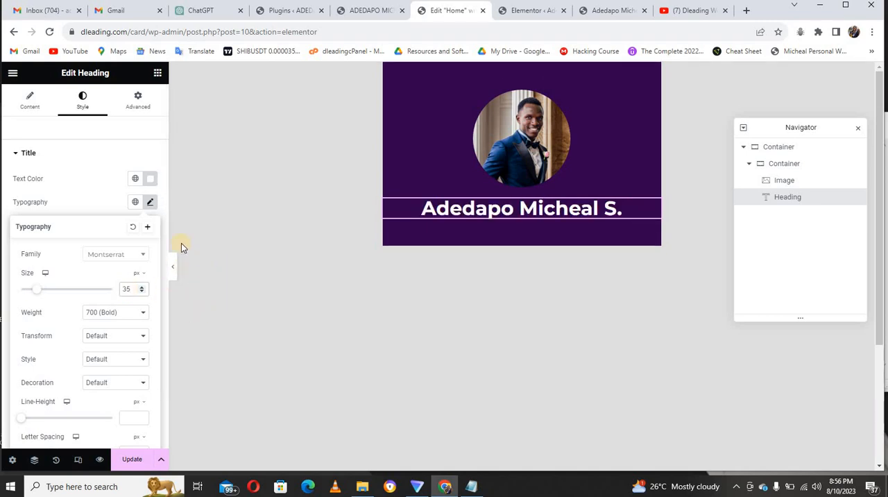
{"action": "left_click", "coordinate": [94, 155]}
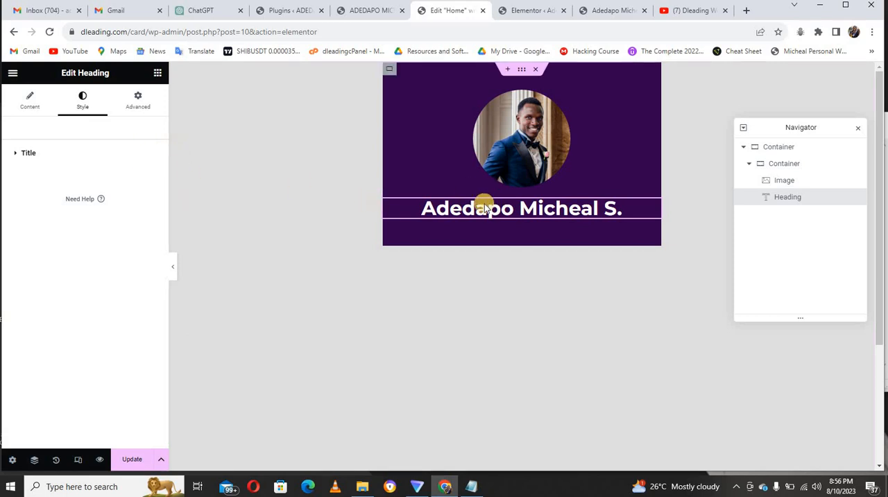
Duplicate the name heading and replace the copy's title with "Web Designer - Dleading Web Design" copied from the sample card site.
{"action": "right_click", "coordinate": [648, 206]}
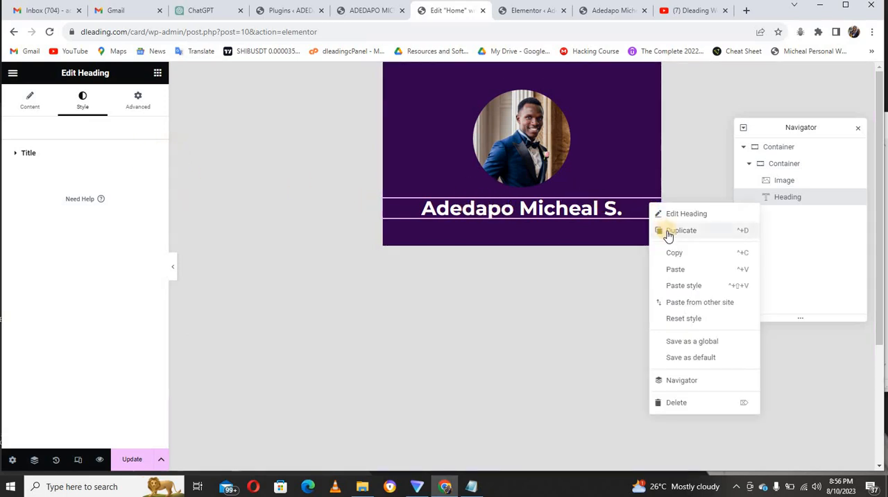
{"action": "left_click", "coordinate": [668, 234]}
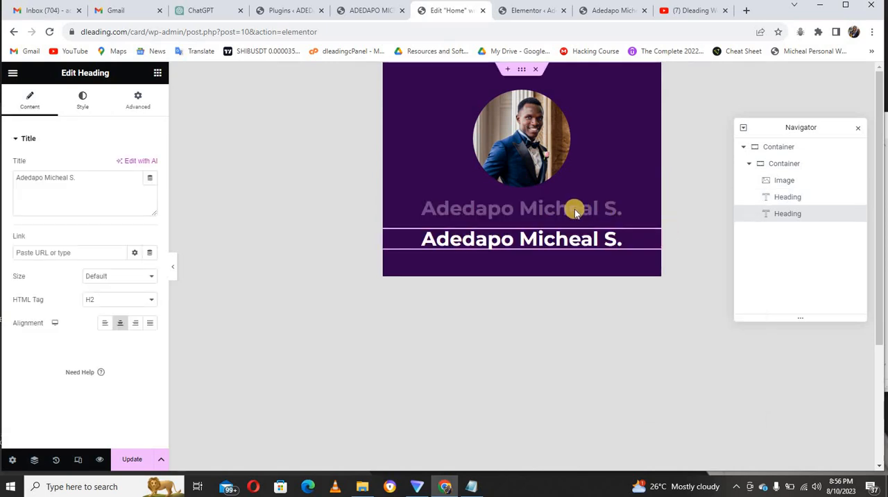
{"action": "left_click", "coordinate": [366, 12]}
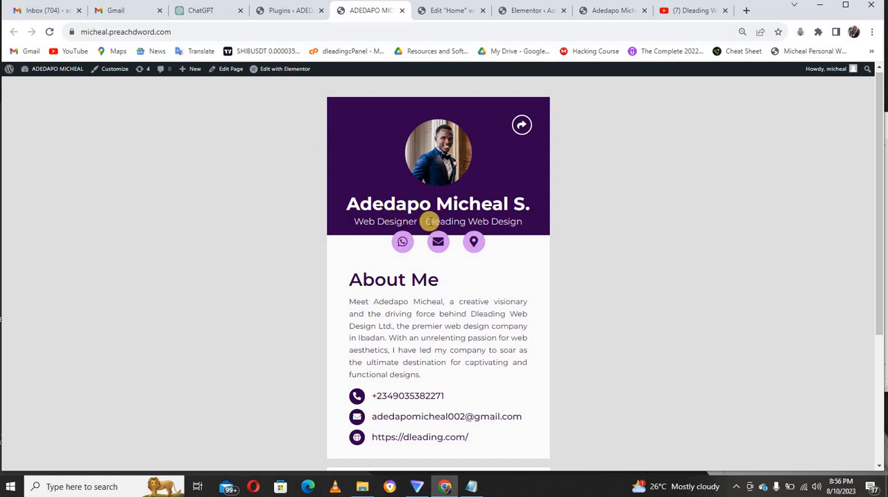
{"action": "left_click_drag", "start_coordinate": [352, 221], "coordinate": [521, 221]}
{"action": "key", "text": "ctrl+c"}
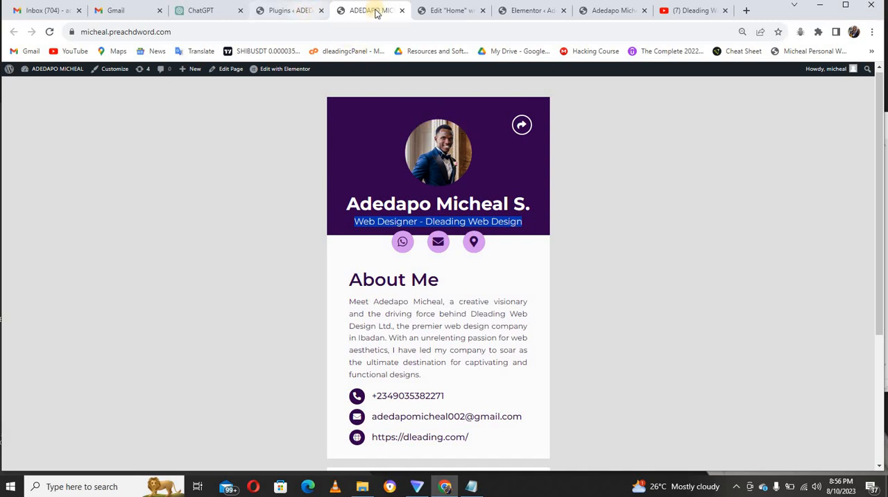
{"action": "left_click", "coordinate": [430, 11]}
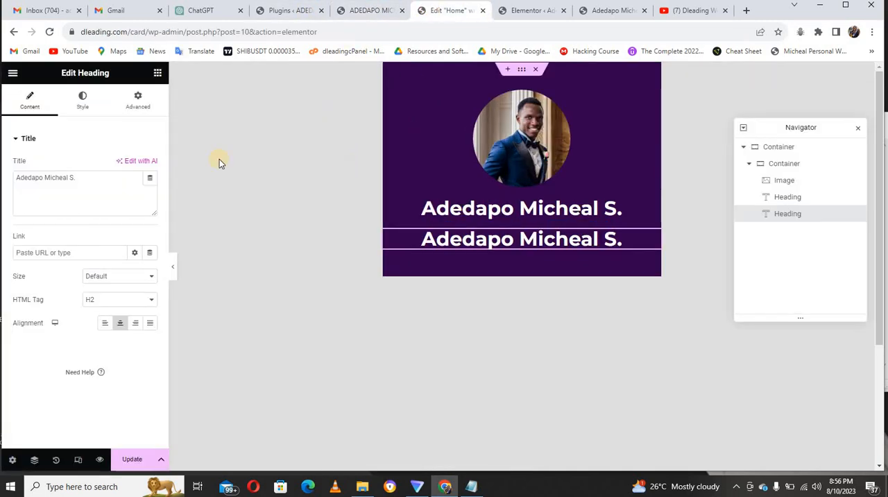
{"action": "left_click", "coordinate": [89, 179]}
{"action": "key", "text": "ctrl+a"}
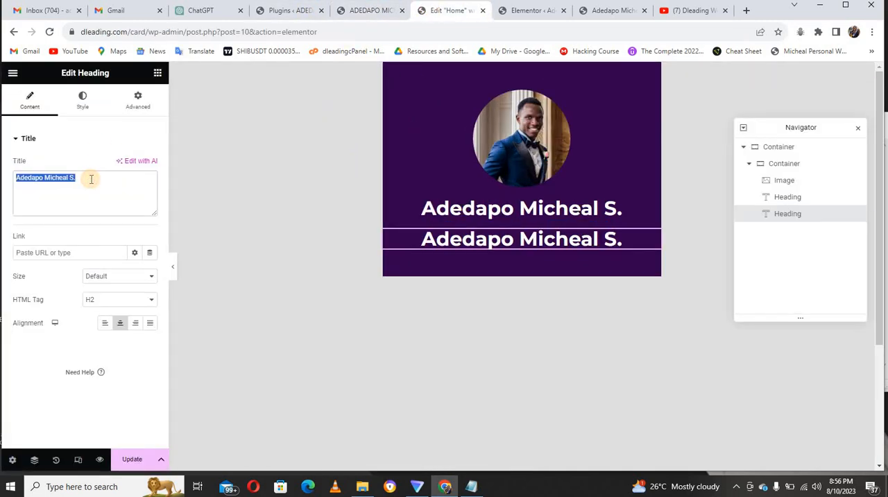
{"action": "key", "text": "ctrl+v"}
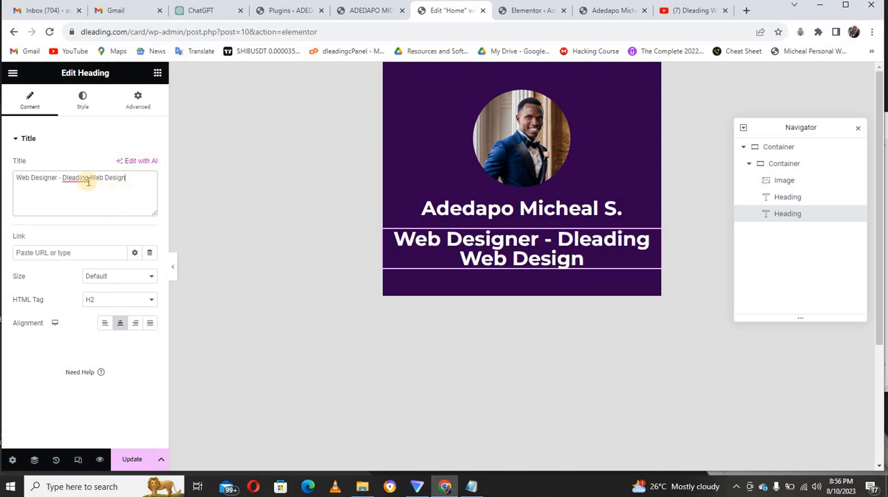
Set the job title heading's typography to 20 px size and 400 (Normal) weight.
{"action": "left_click", "coordinate": [83, 102]}
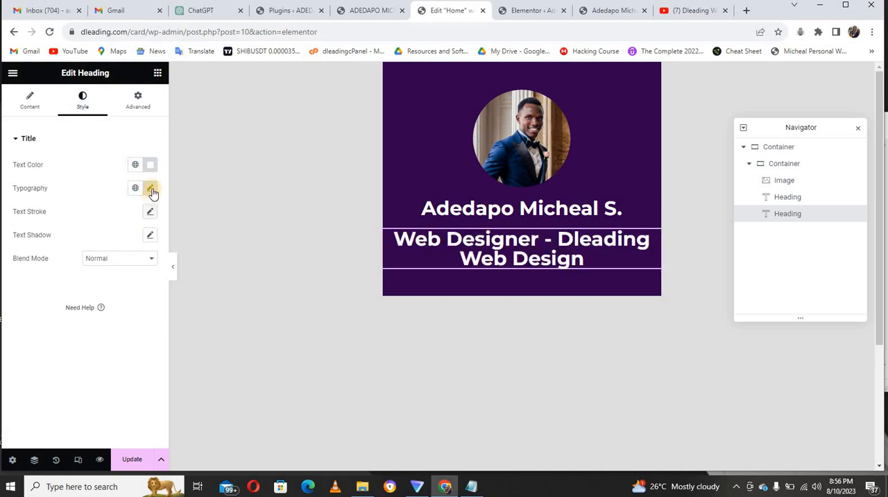
{"action": "left_click", "coordinate": [153, 188]}
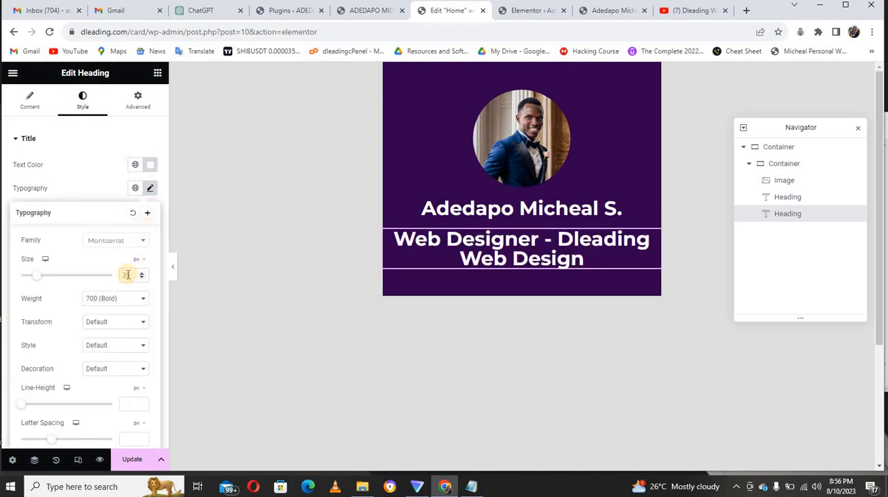
{"action": "type", "text": "20"}
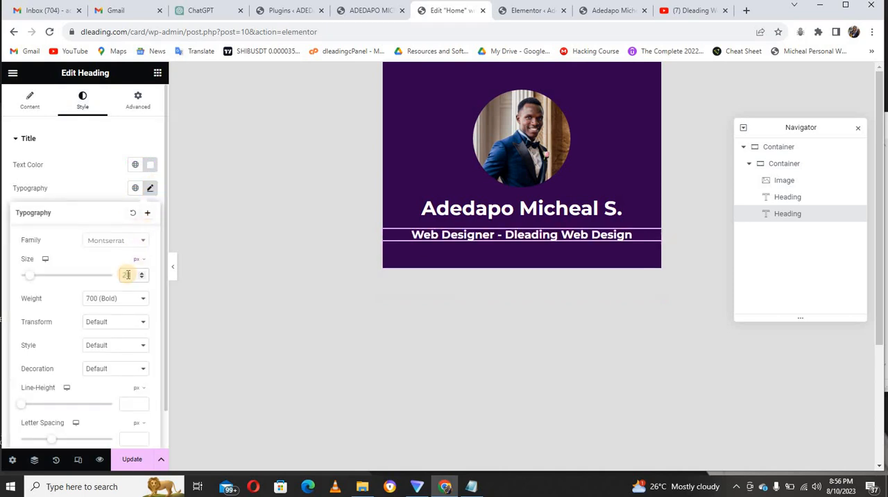
{"action": "left_click", "coordinate": [120, 301]}
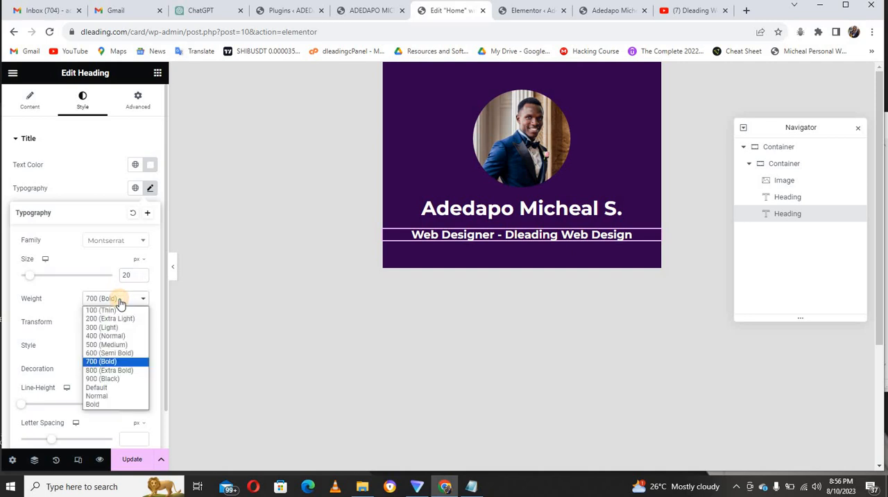
{"action": "left_click", "coordinate": [116, 337]}
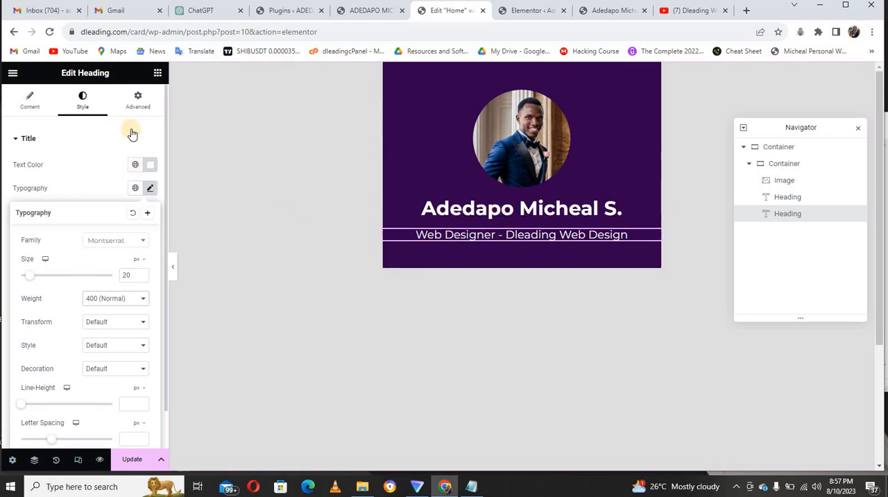
Unlink the job title heading's padding and margin sides, set its top margin to -20 px and check the spacing in a full-width preview.
{"action": "left_click", "coordinate": [138, 104]}
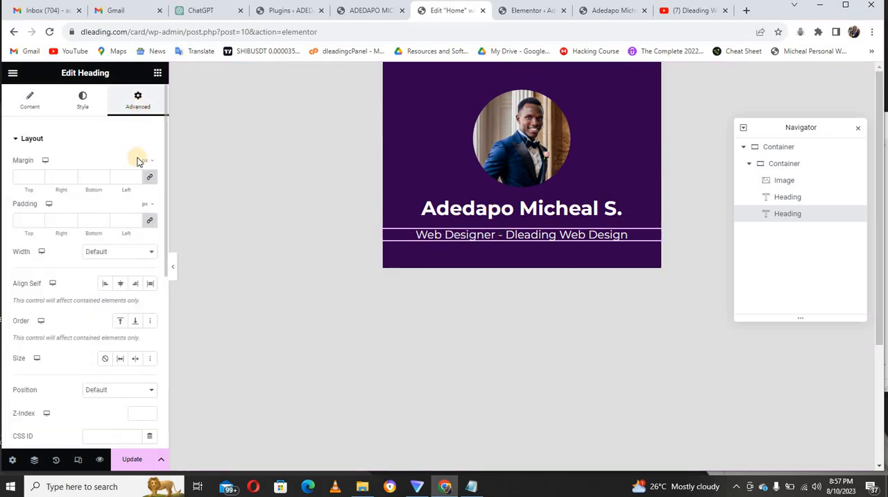
{"action": "left_click", "coordinate": [150, 220]}
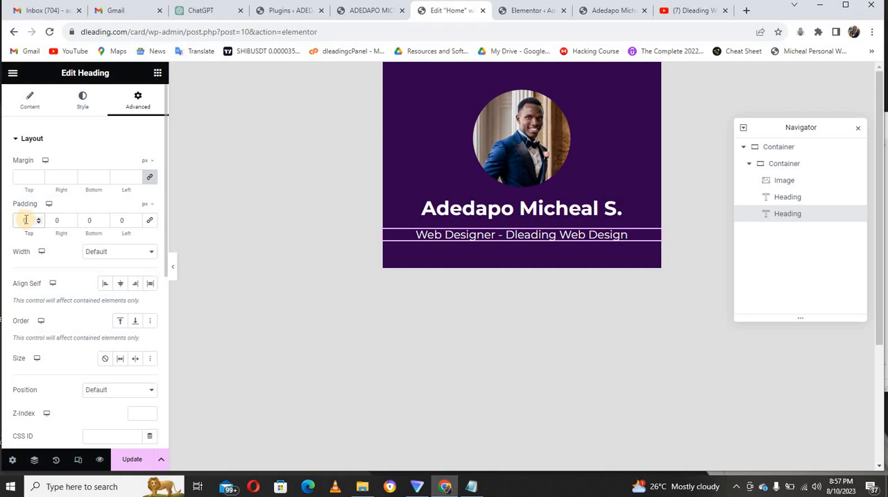
{"action": "left_click", "coordinate": [150, 176]}
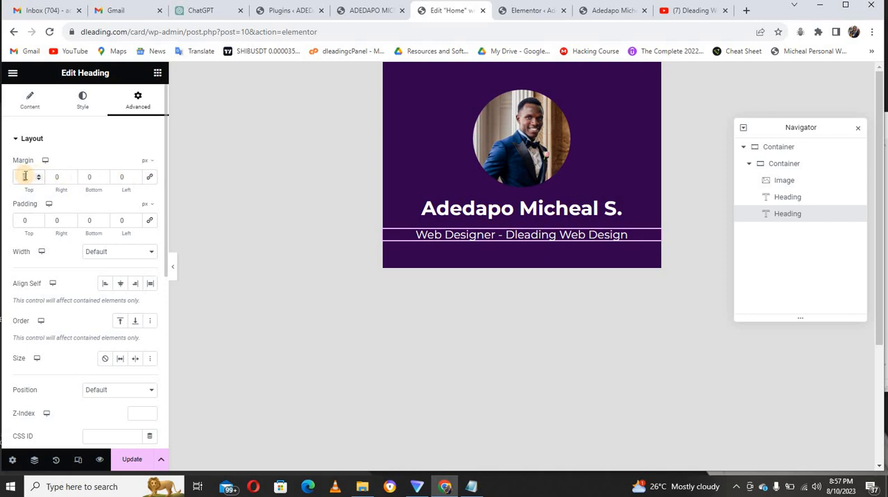
{"action": "key", "text": "BackSpace"}
{"action": "type", "text": "-20"}
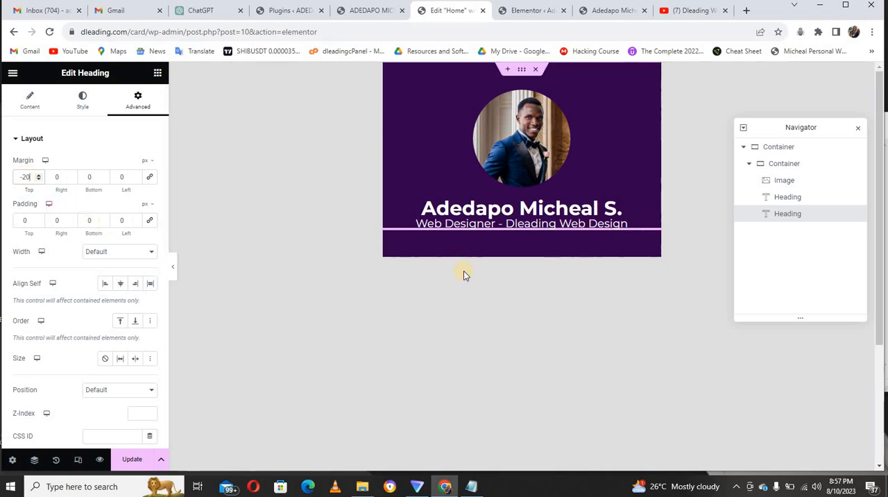
{"action": "left_click", "coordinate": [175, 270]}
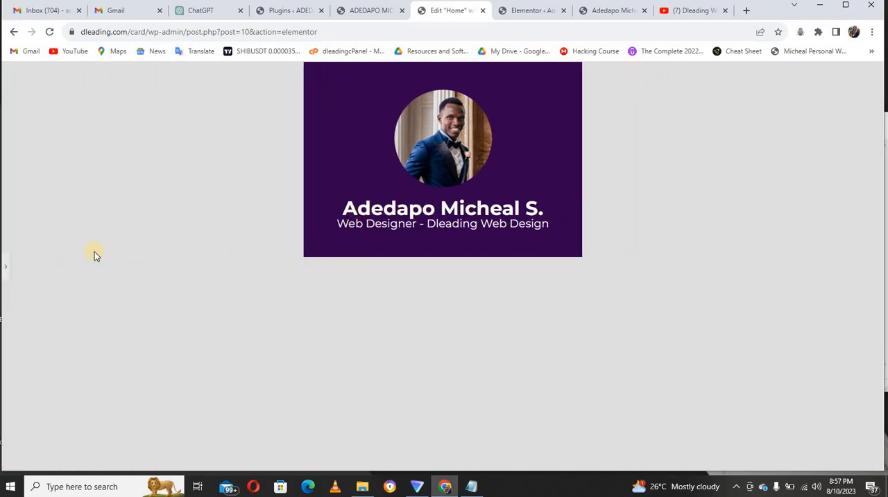
{"action": "left_click", "coordinate": [5, 270]}
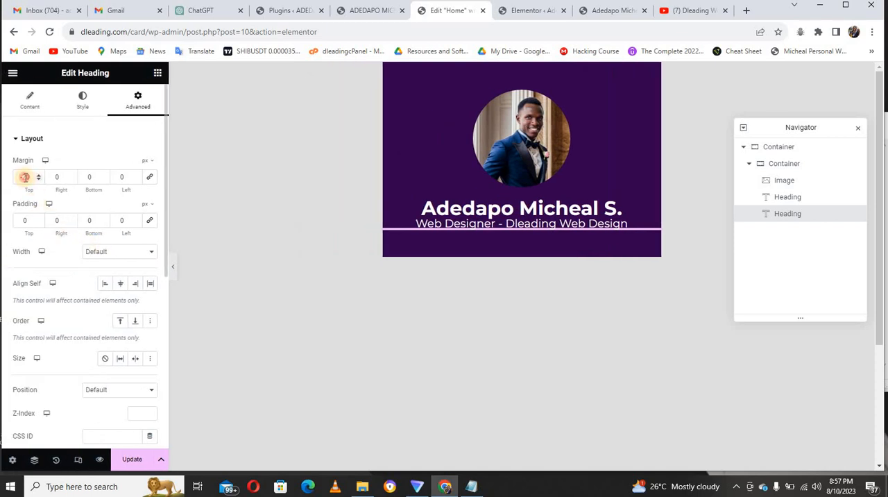
Set the job title heading's top margin to -15 px and preview the card at full width.
{"action": "left_click", "coordinate": [25, 177]}
{"action": "key", "text": "BackSpace"}
{"action": "key", "text": "BackSpace"}
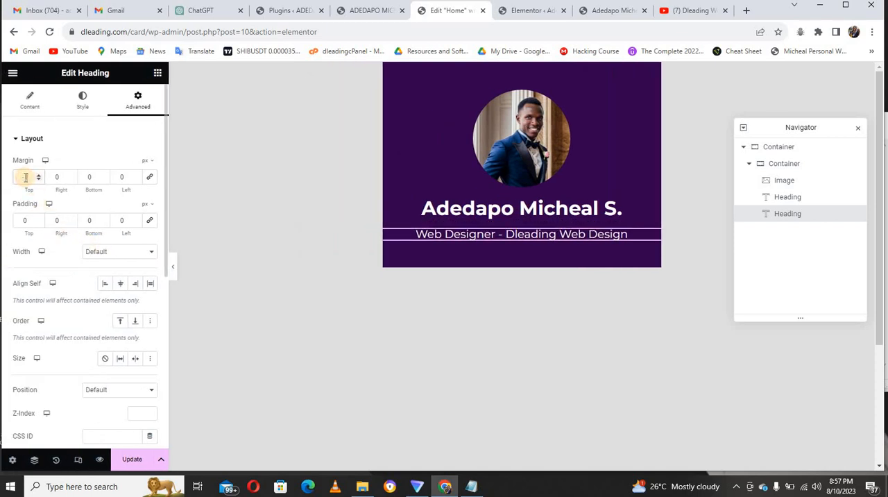
{"action": "type", "text": "15"}
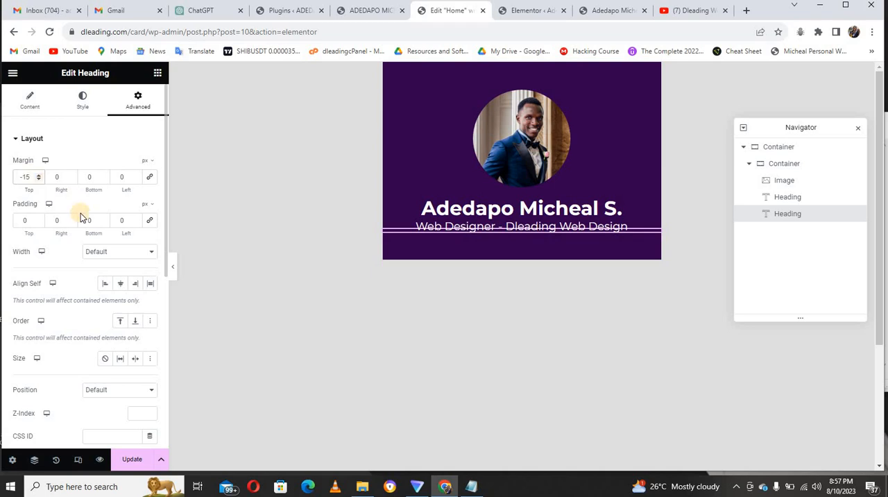
{"action": "left_click", "coordinate": [173, 270]}
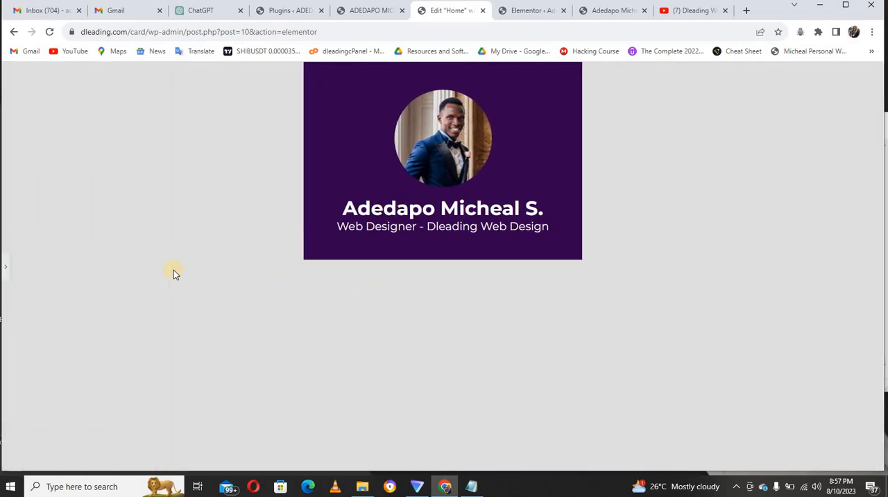
{"action": "left_click", "coordinate": [7, 267]}
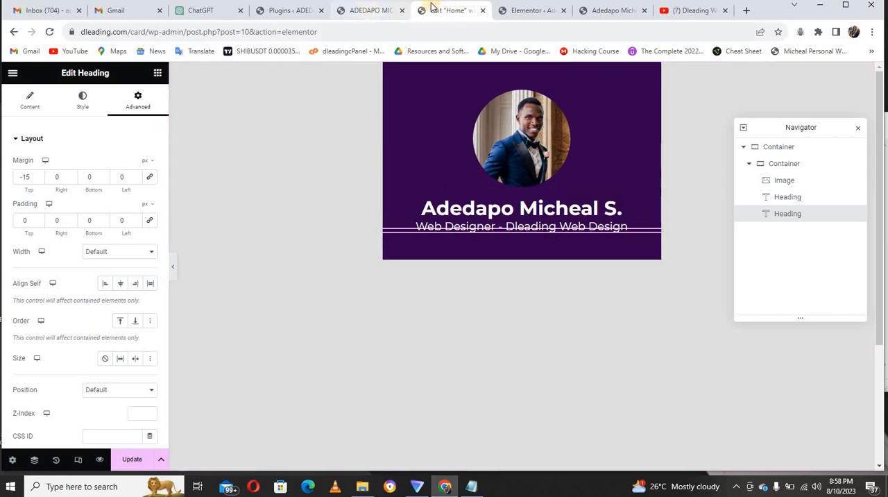
{"action": "left_click", "coordinate": [365, 12]}
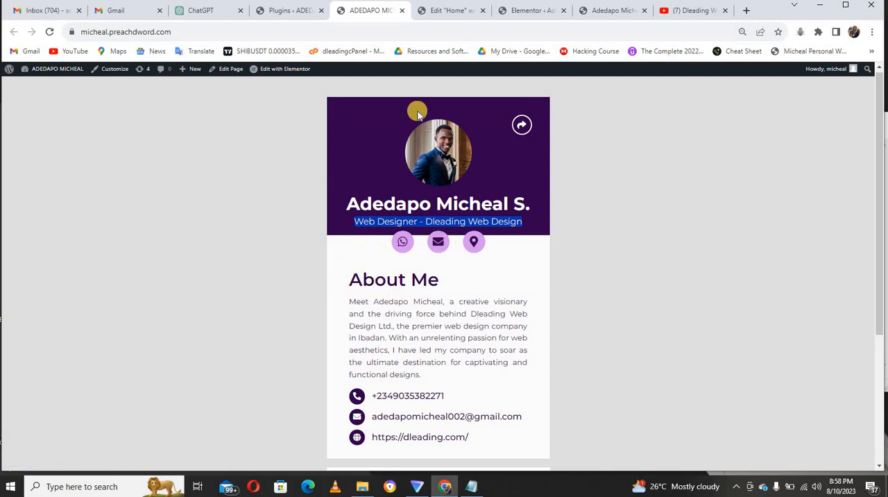
{"action": "left_click", "coordinate": [448, 10]}
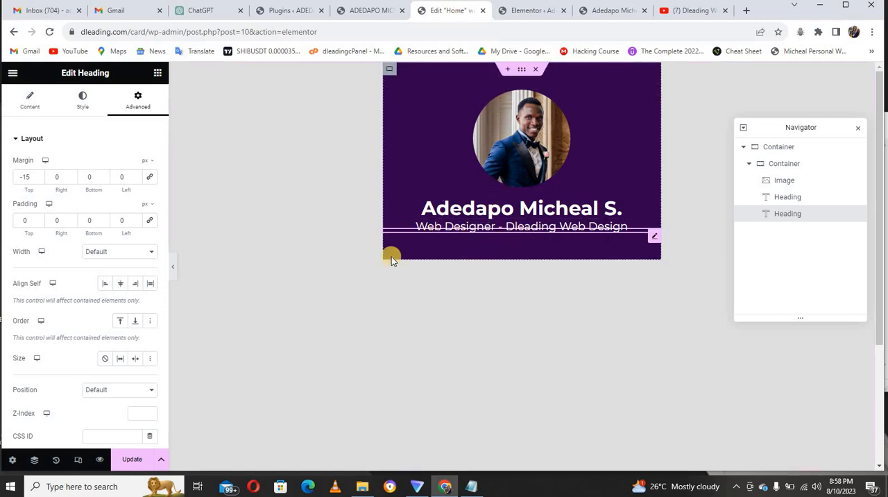
{"action": "left_click", "coordinate": [157, 75]}
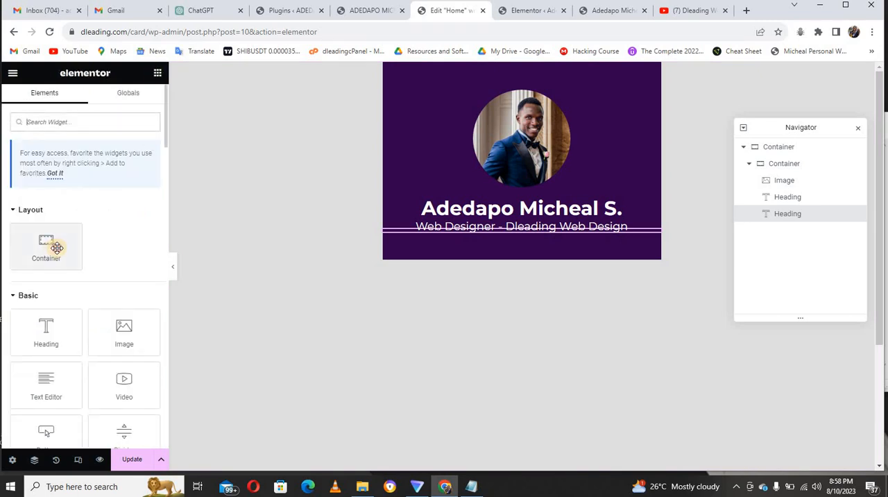
{"action": "left_click_drag", "start_coordinate": [51, 242], "coordinate": [458, 251]}
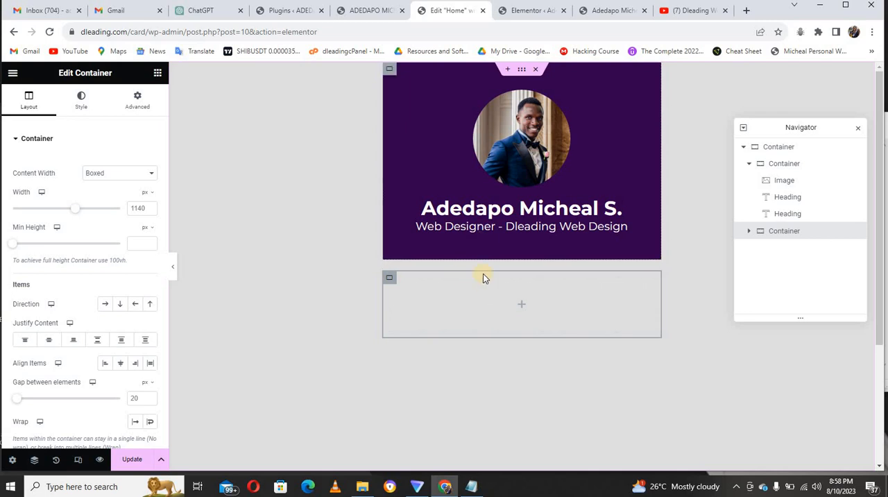
{"action": "right_click", "coordinate": [392, 278]}
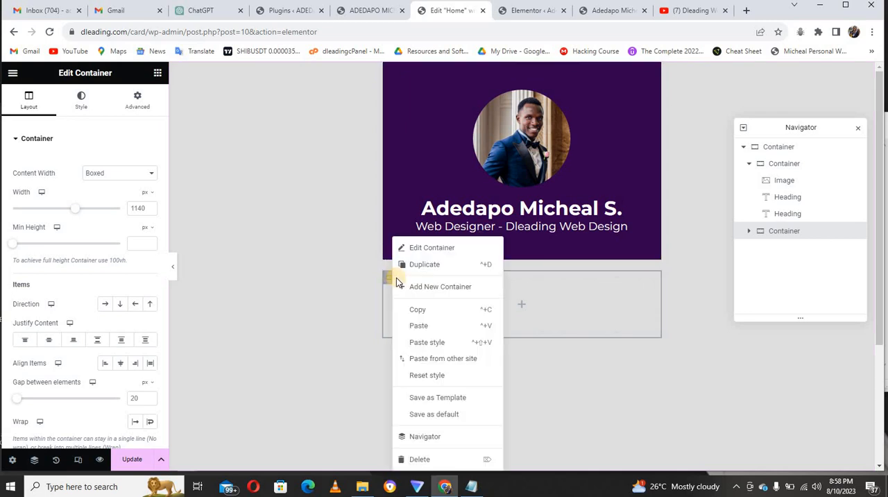
{"action": "left_click", "coordinate": [423, 459]}
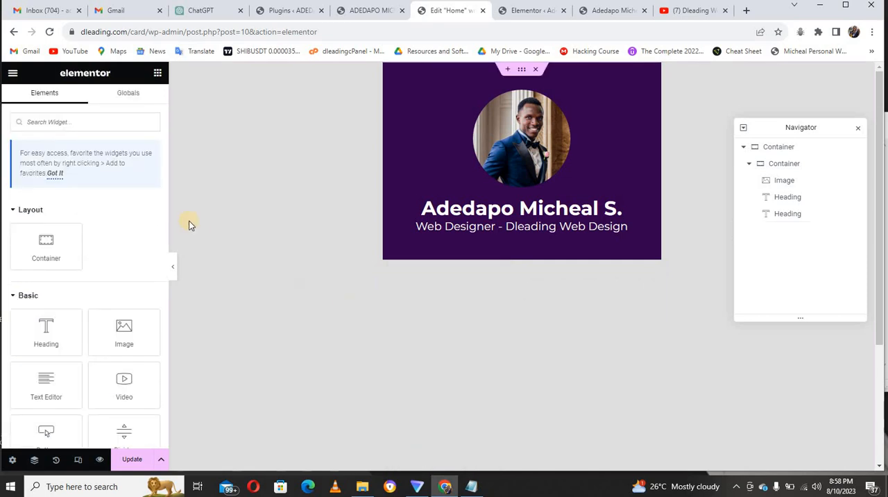
Add a container inside the purple header container below the job title heading and set its padding to 0 with the sides unlinked.
{"action": "left_click_drag", "start_coordinate": [100, 227], "coordinate": [446, 231]}
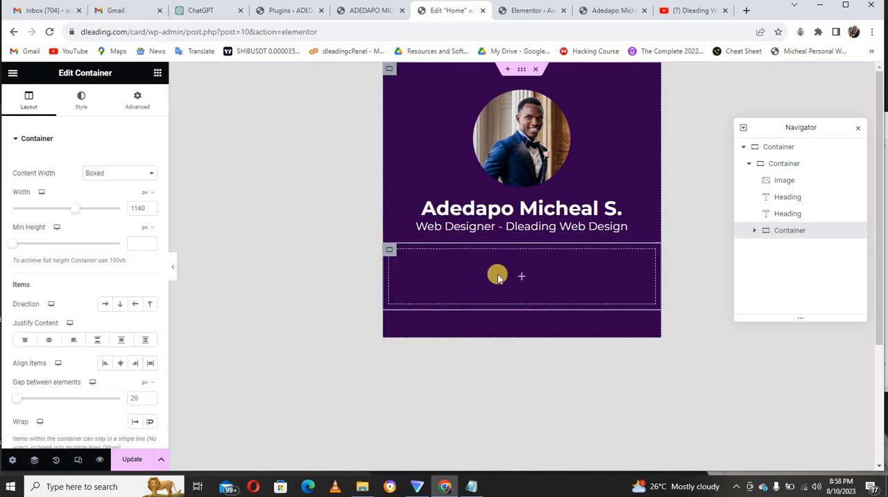
{"action": "left_click", "coordinate": [391, 249]}
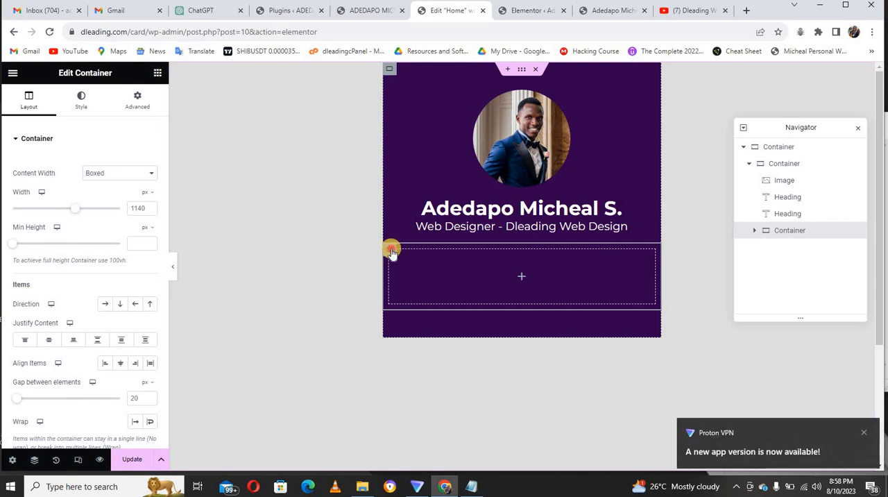
{"action": "left_click", "coordinate": [132, 108]}
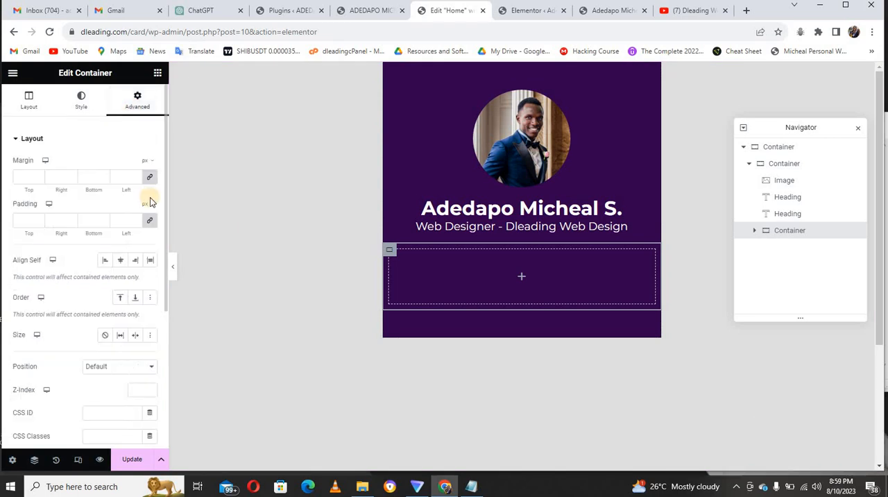
{"action": "left_click", "coordinate": [149, 222]}
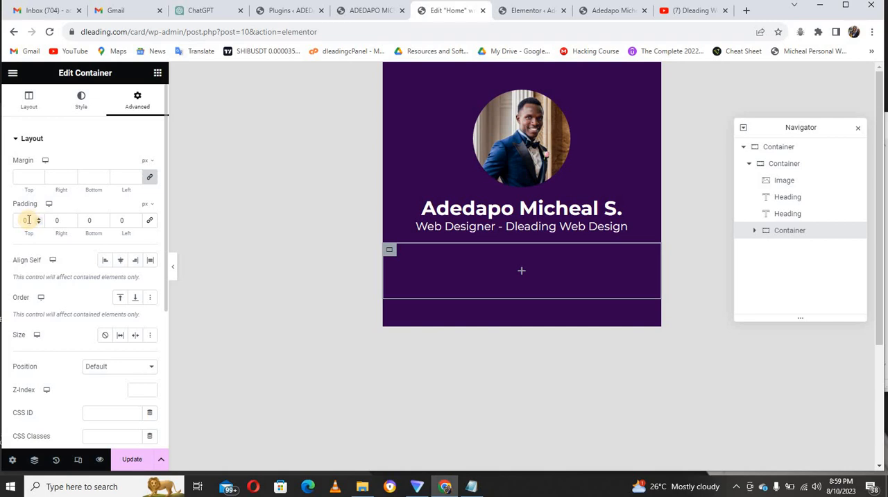
Give the new inner container a classic white background (#FFFFFF) and preview the card at full width.
{"action": "left_click", "coordinate": [82, 108]}
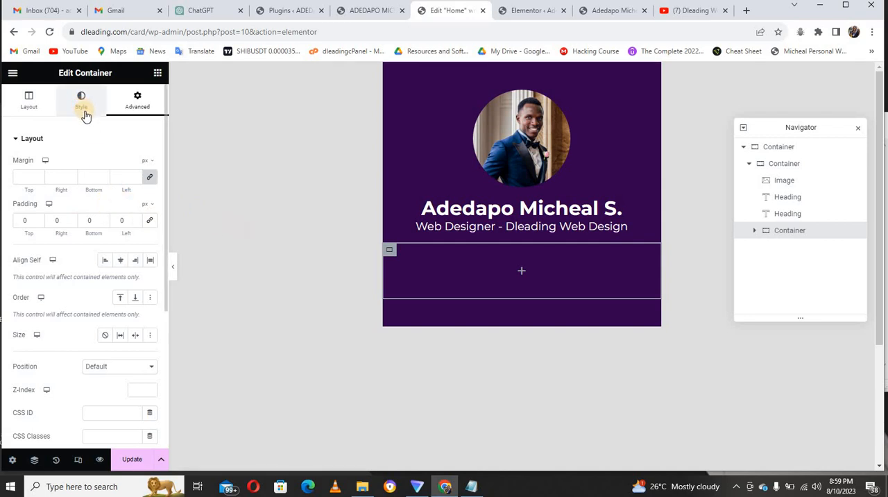
{"action": "left_click", "coordinate": [82, 108]}
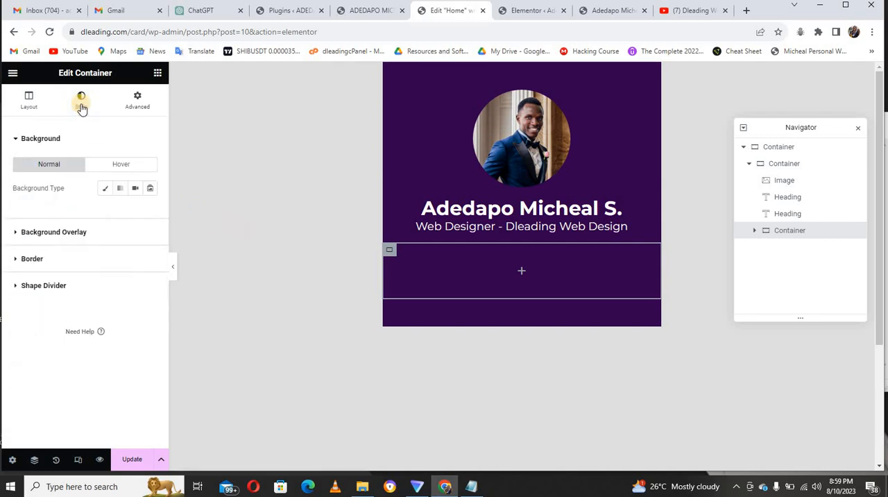
{"action": "left_click", "coordinate": [103, 190]}
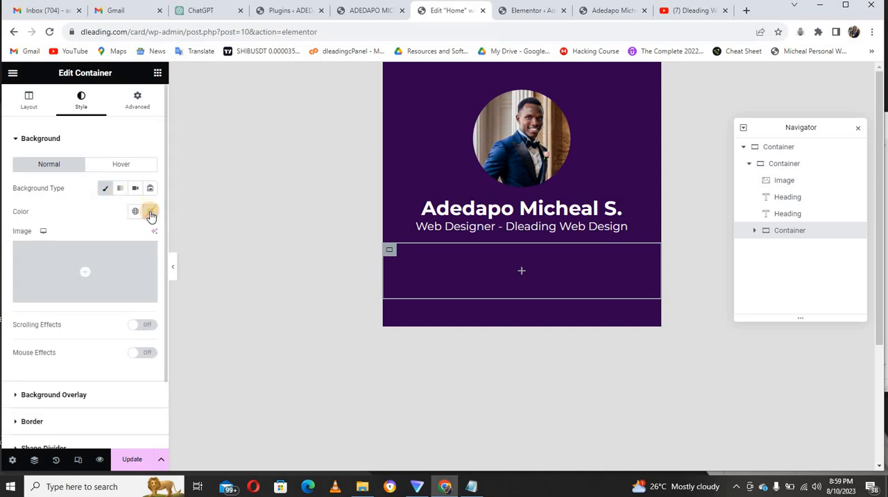
{"action": "left_click", "coordinate": [150, 213]}
{"action": "left_click_drag", "start_coordinate": [130, 283], "coordinate": [74, 255]}
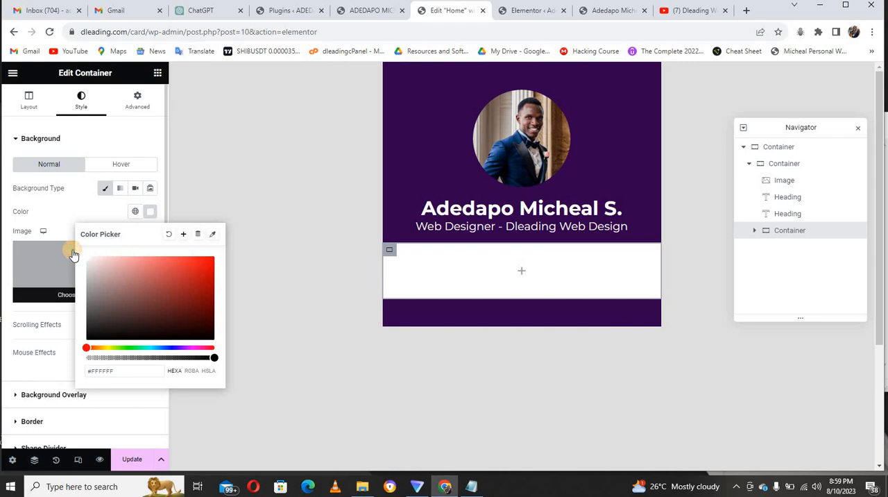
{"action": "left_click", "coordinate": [314, 292]}
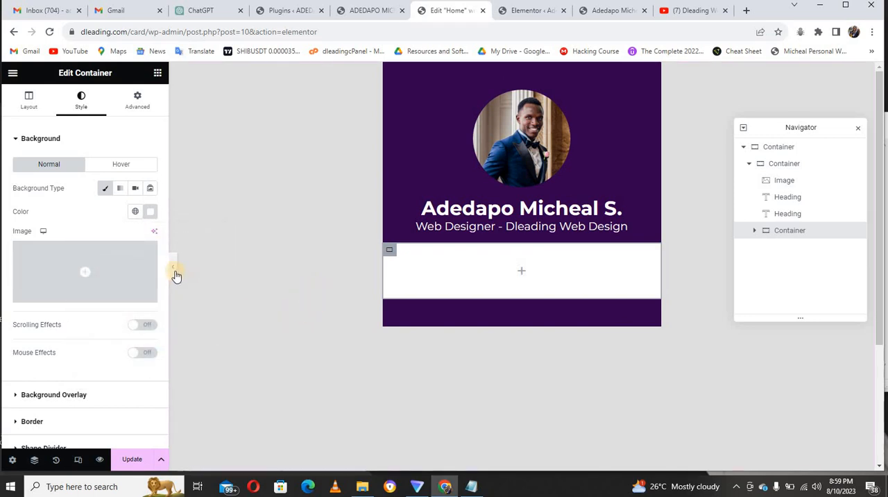
{"action": "left_click", "coordinate": [174, 270]}
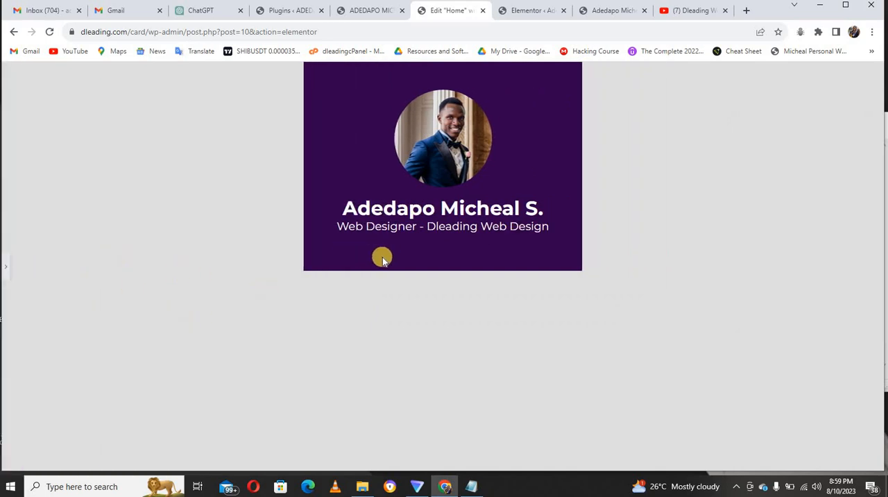
{"action": "left_click", "coordinate": [5, 268]}
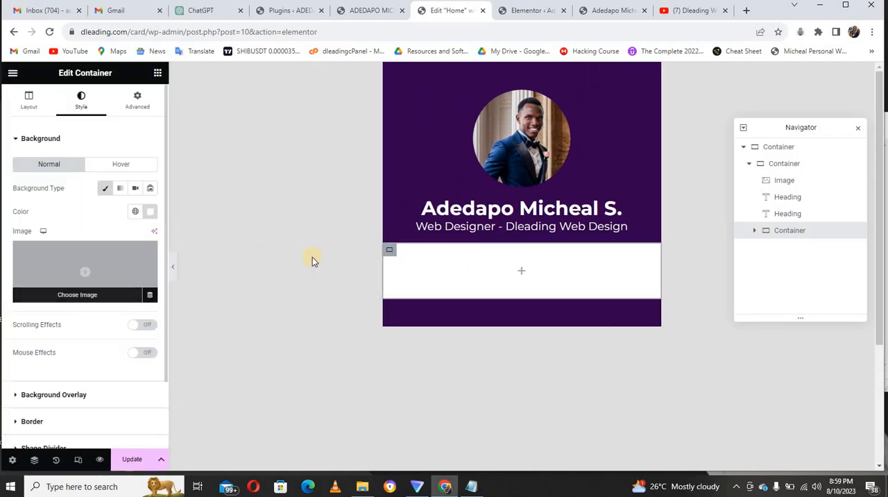
Update the page and add a Social Icons widget inside the white inner container.
{"action": "left_click", "coordinate": [157, 74]}
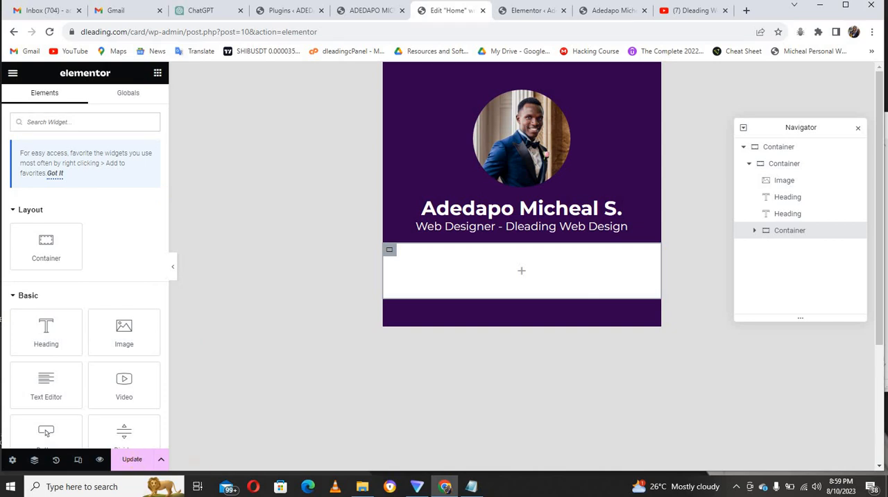
{"action": "left_click", "coordinate": [136, 461]}
{"action": "left_click", "coordinate": [117, 125]}
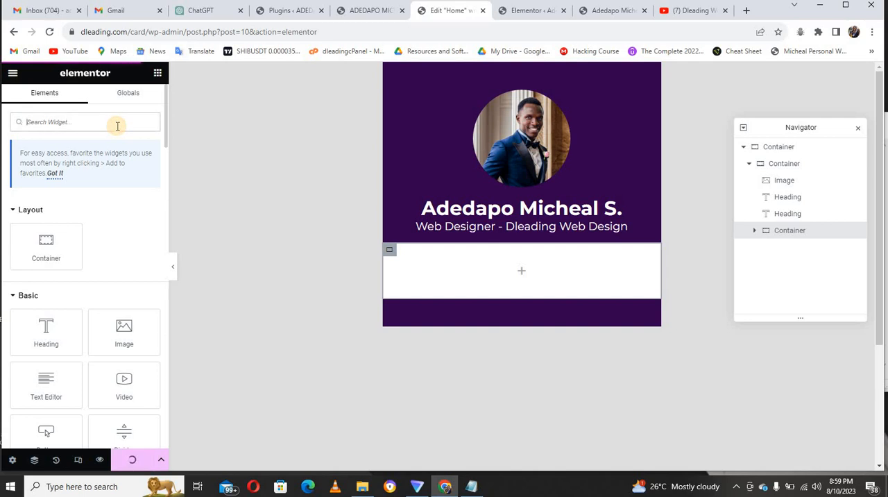
{"action": "type", "text": "soci"}
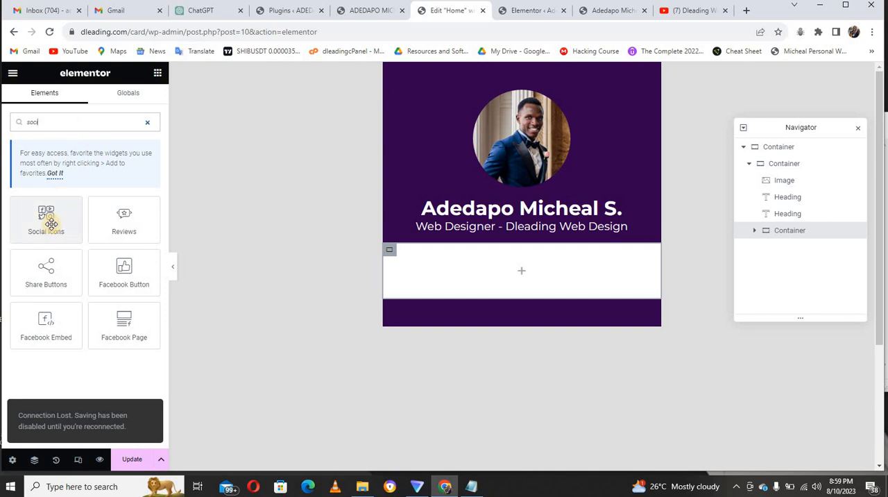
{"action": "left_click_drag", "start_coordinate": [48, 222], "coordinate": [472, 267]}
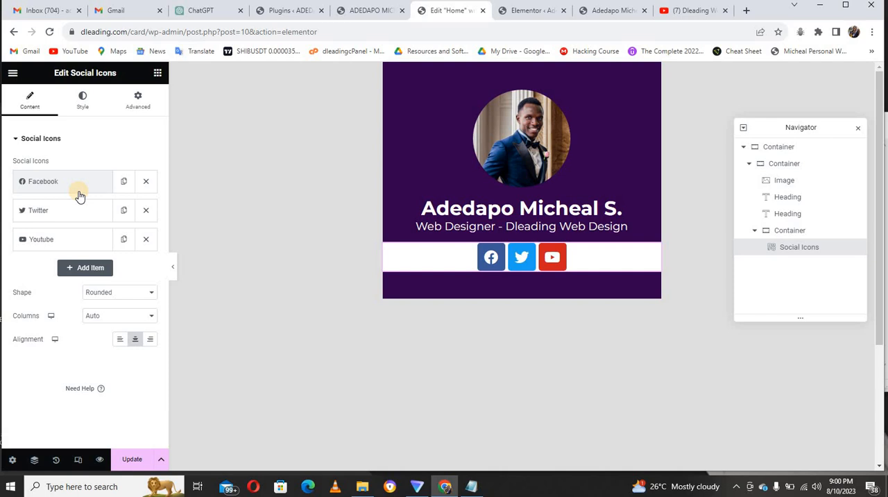
Replace the Facebook item's icon with the WhatsApp icon from the icon library.
{"action": "left_click", "coordinate": [80, 186]}
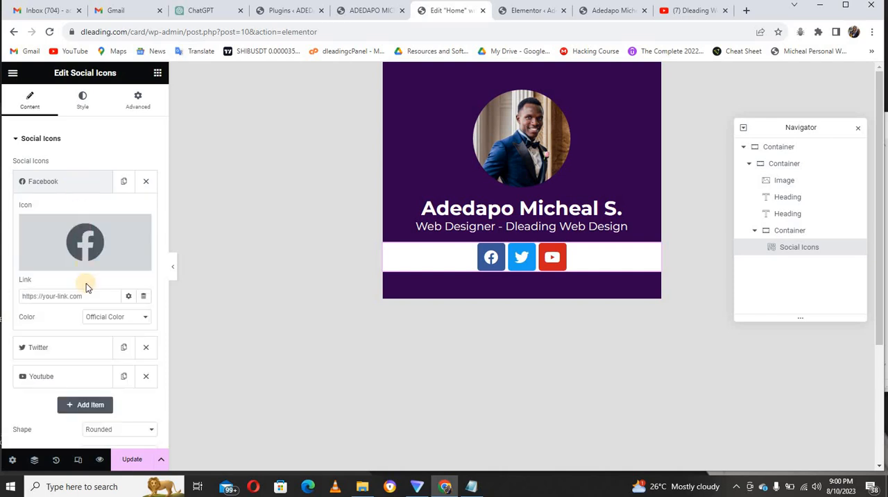
{"action": "left_click", "coordinate": [90, 251]}
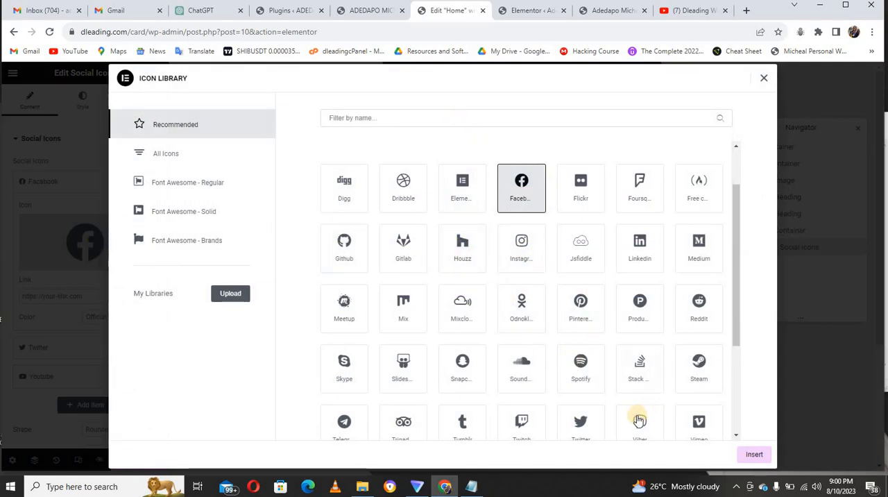
{"action": "left_click", "coordinate": [479, 117]}
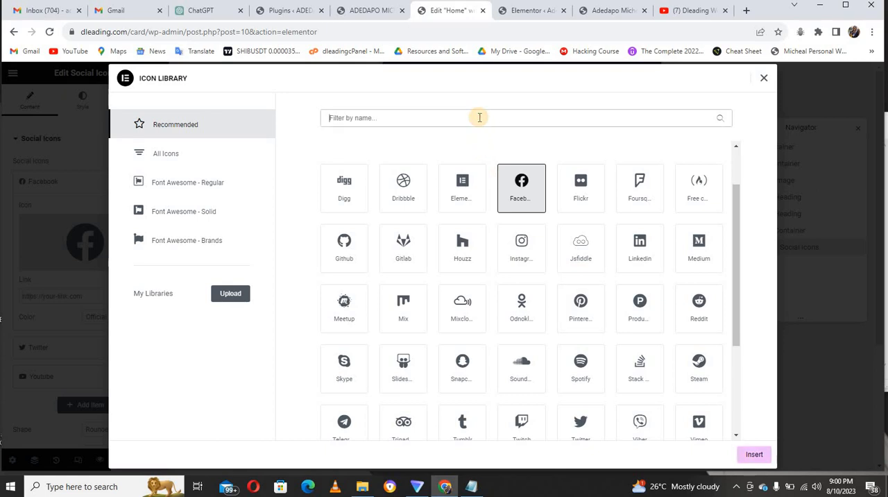
{"action": "type", "text": "what"}
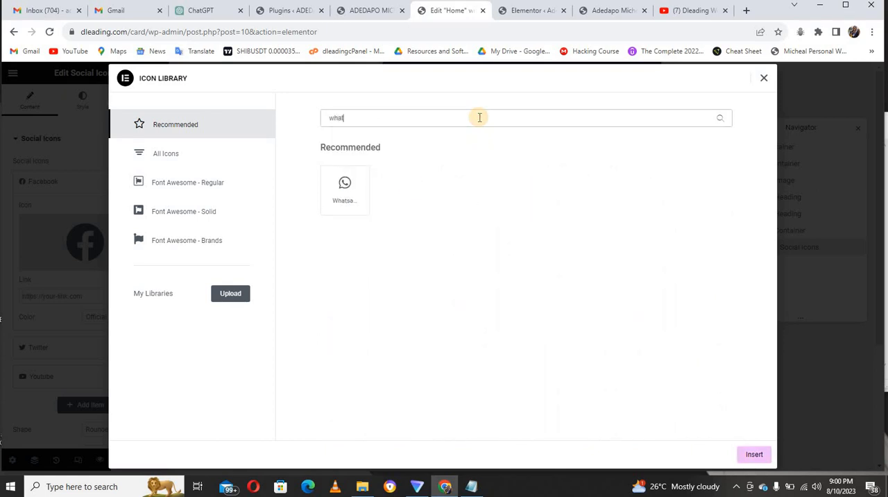
{"action": "left_click", "coordinate": [344, 190]}
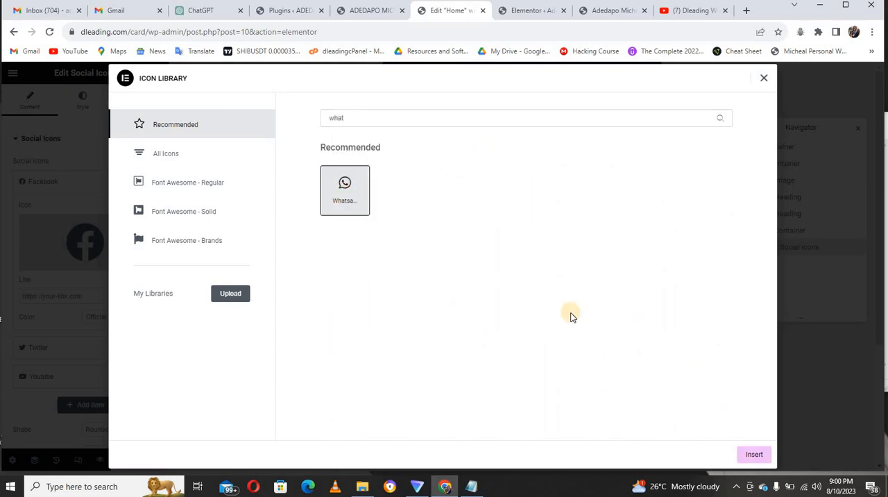
{"action": "left_click", "coordinate": [760, 459]}
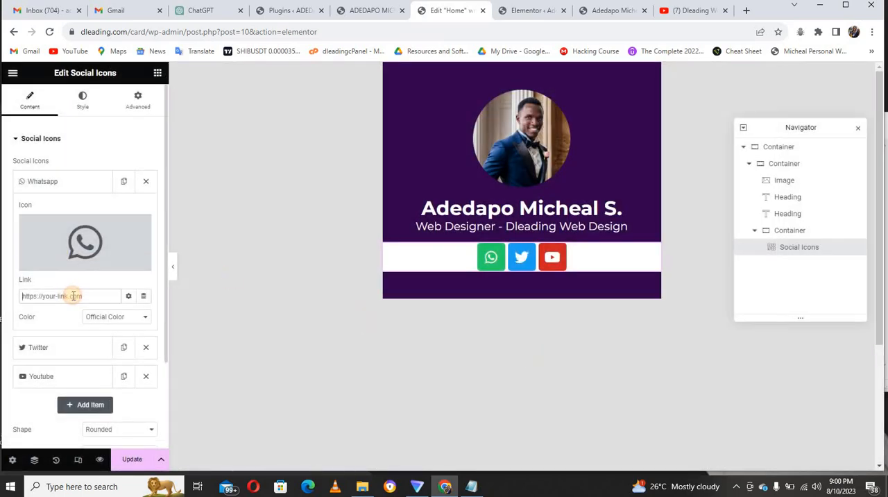
Link the WhatsApp icon to a dynamic Contact URL of type WhatsApp and enter the contact's phone number.
{"action": "left_click", "coordinate": [143, 296]}
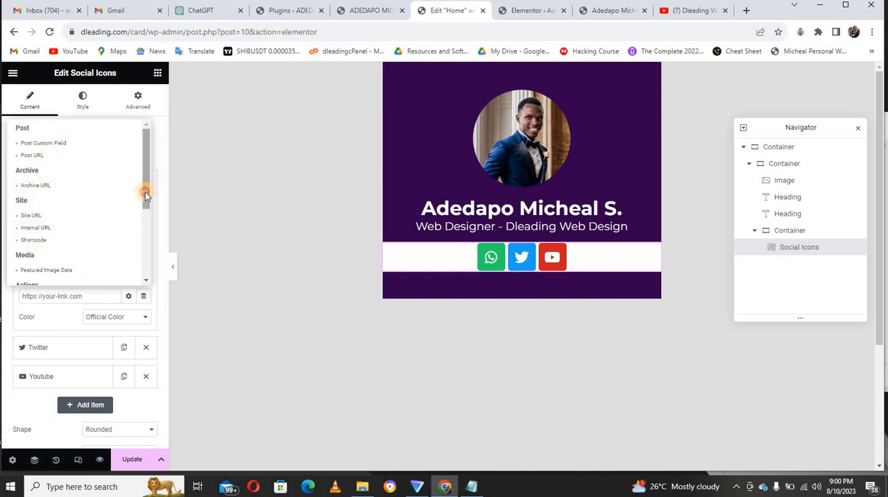
{"action": "left_click_drag", "start_coordinate": [145, 191], "coordinate": [145, 232]}
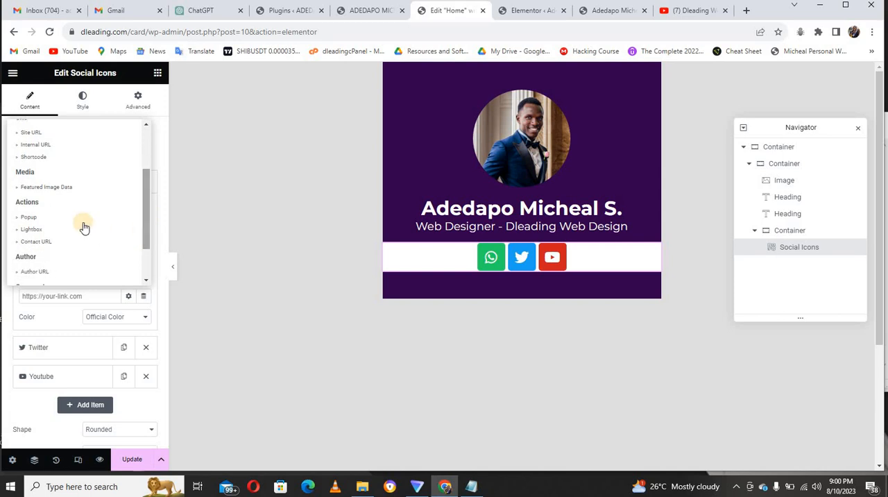
{"action": "left_click", "coordinate": [36, 242]}
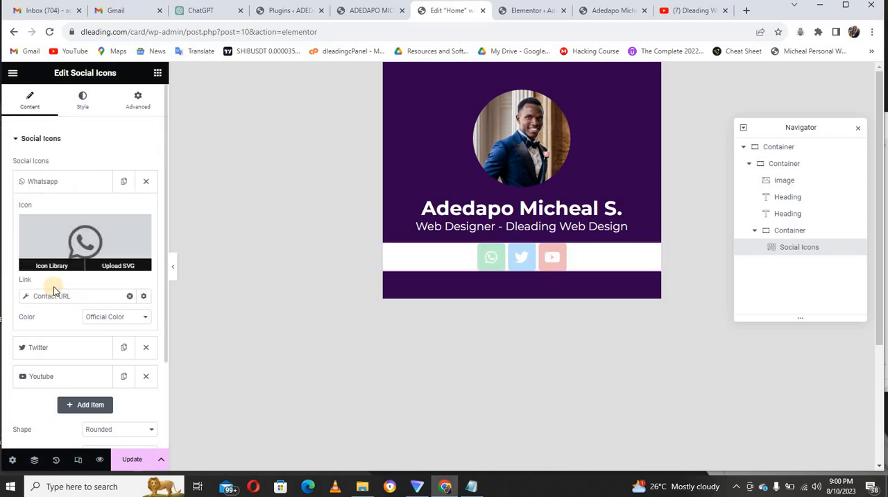
{"action": "left_click", "coordinate": [79, 298]}
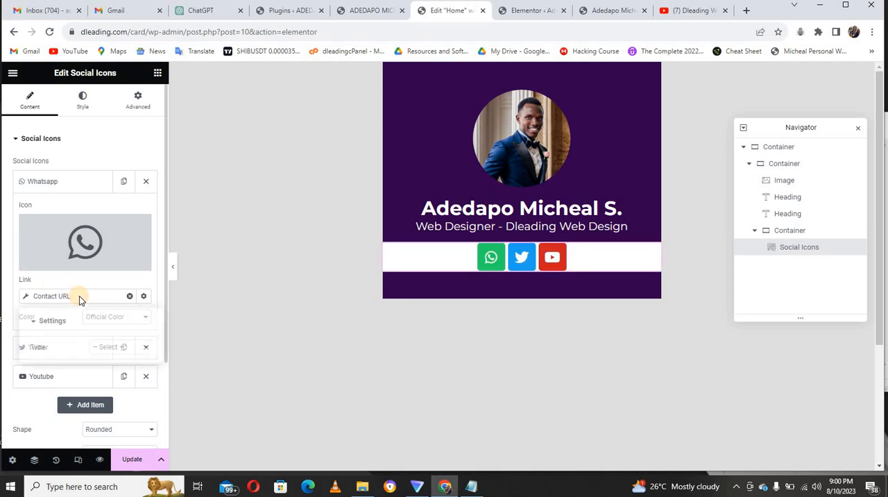
{"action": "left_click", "coordinate": [116, 349]}
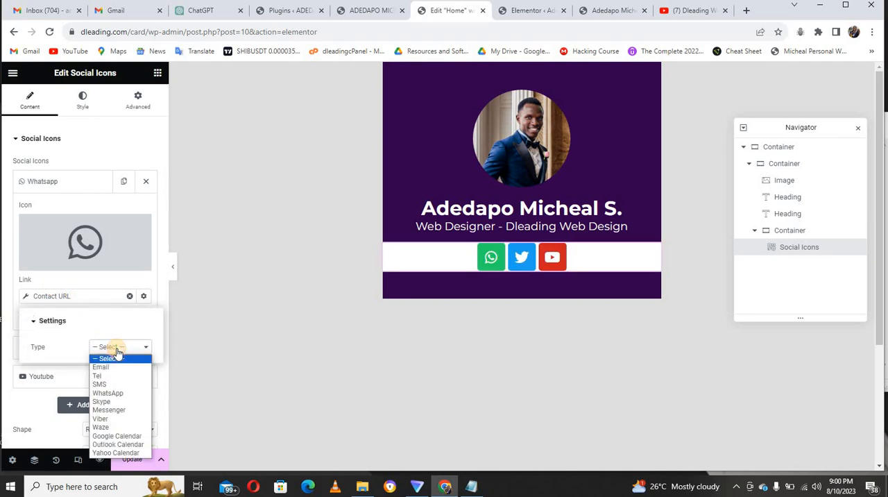
{"action": "left_click", "coordinate": [116, 391]}
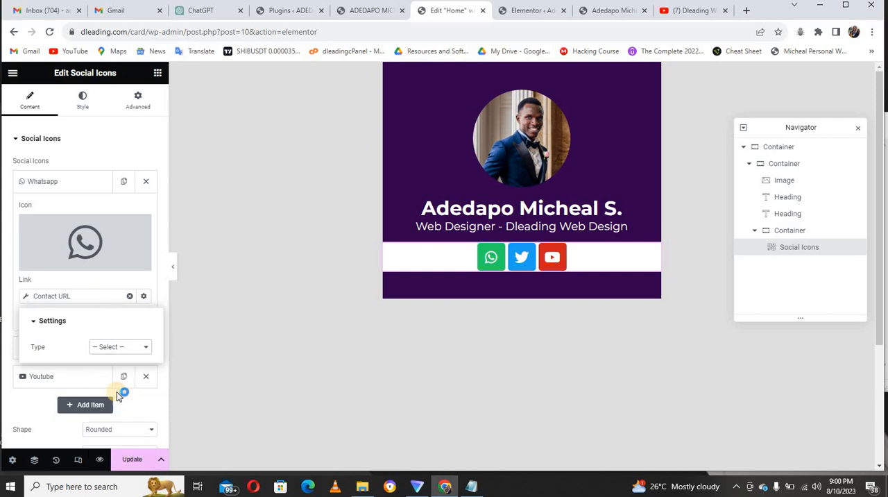
{"action": "left_click", "coordinate": [111, 366]}
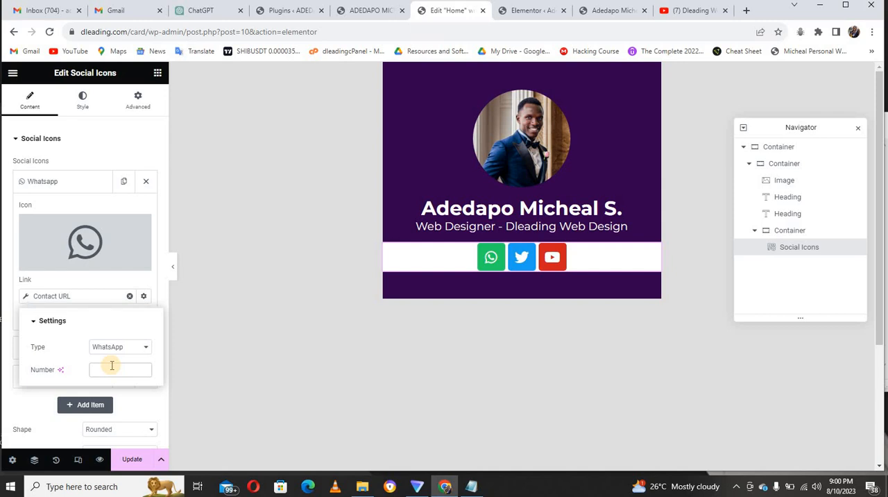
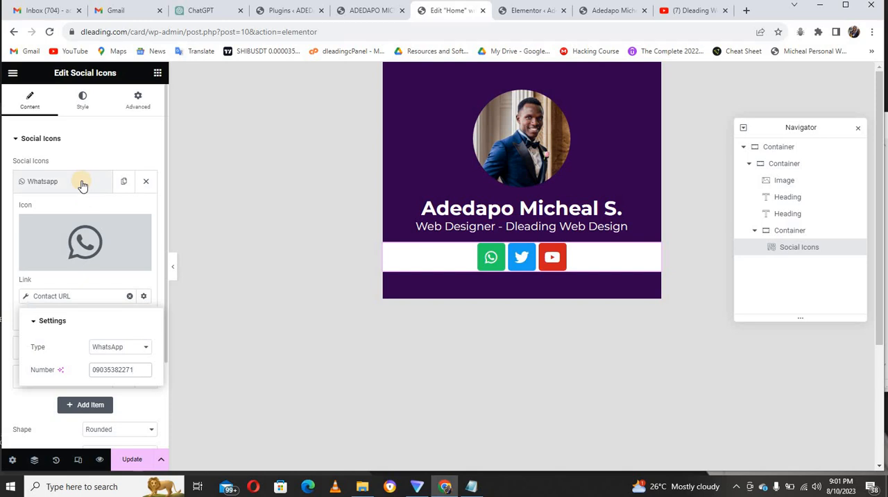
Replace the Twitter item's icon with the Envelope icon, searching the icon library for "env".
{"action": "left_click", "coordinate": [82, 184]}
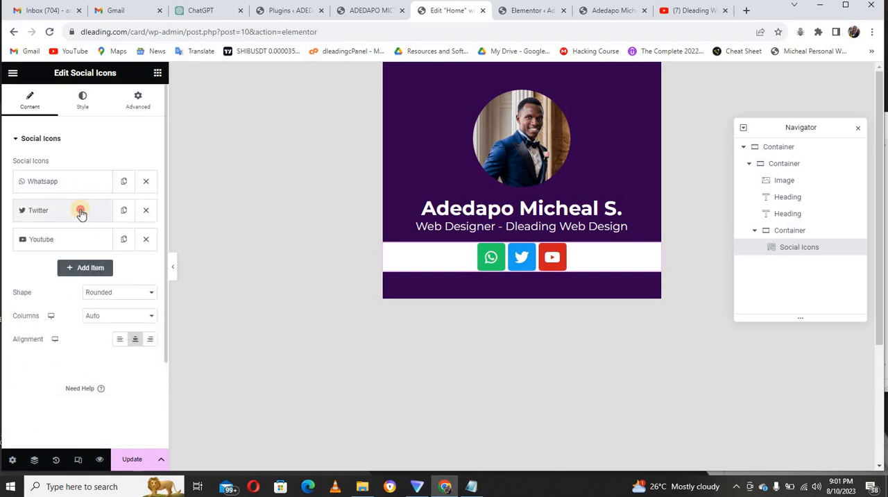
{"action": "left_click", "coordinate": [81, 211]}
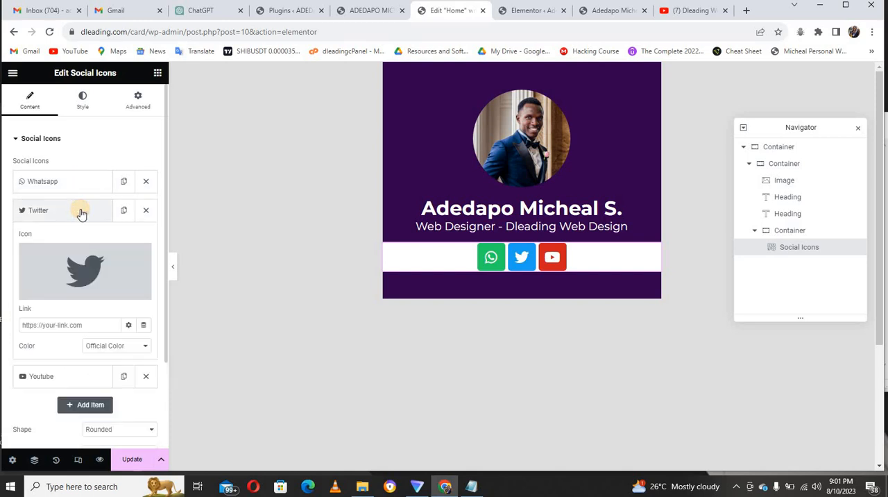
{"action": "left_click", "coordinate": [88, 264]}
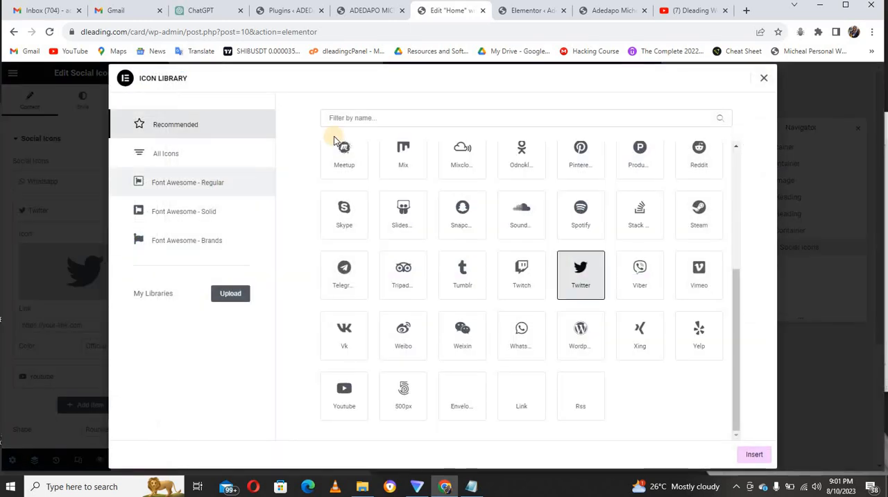
{"action": "left_click", "coordinate": [382, 118]}
{"action": "type", "text": "e"}
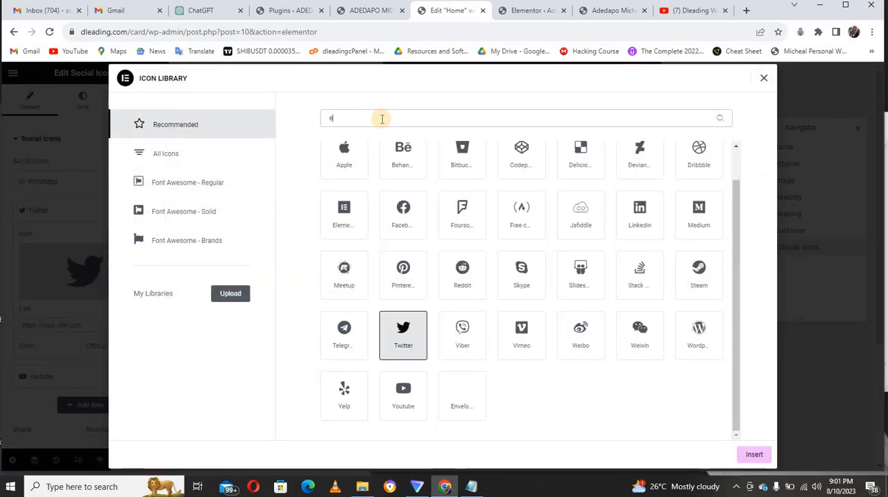
{"action": "type", "text": "nvl"}
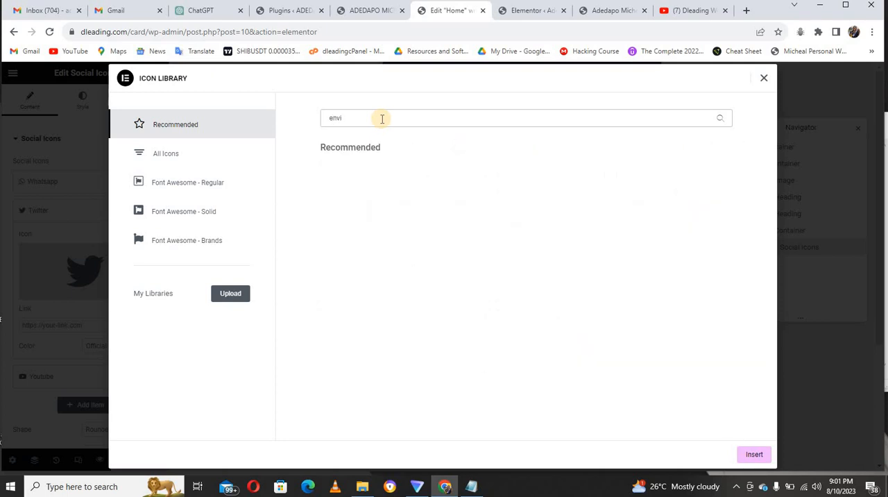
{"action": "key", "text": "BackSpace"}
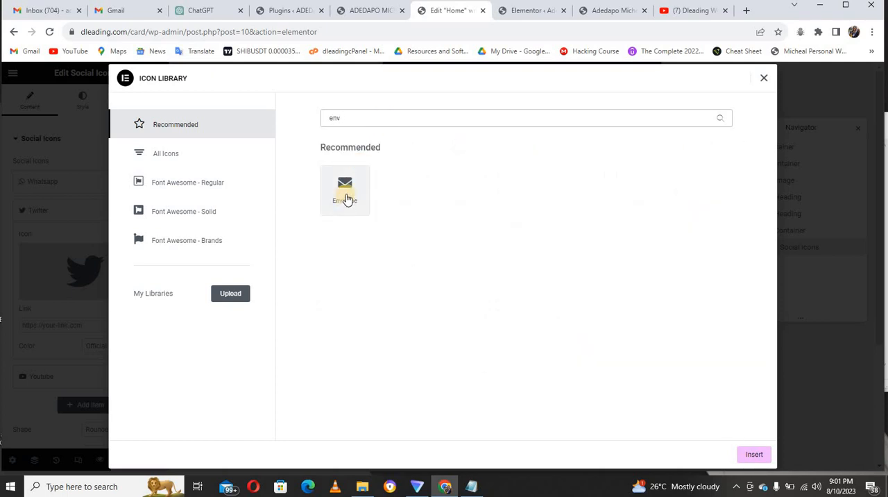
{"action": "left_click", "coordinate": [347, 199]}
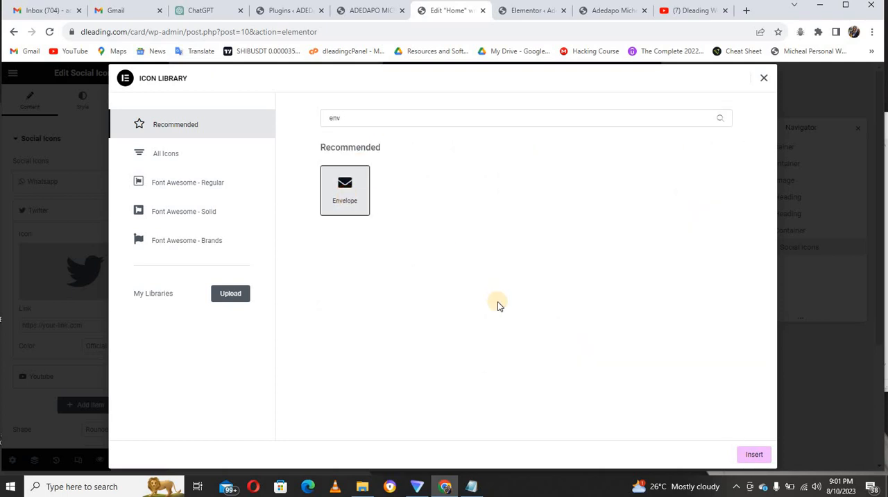
{"action": "left_click", "coordinate": [753, 454]}
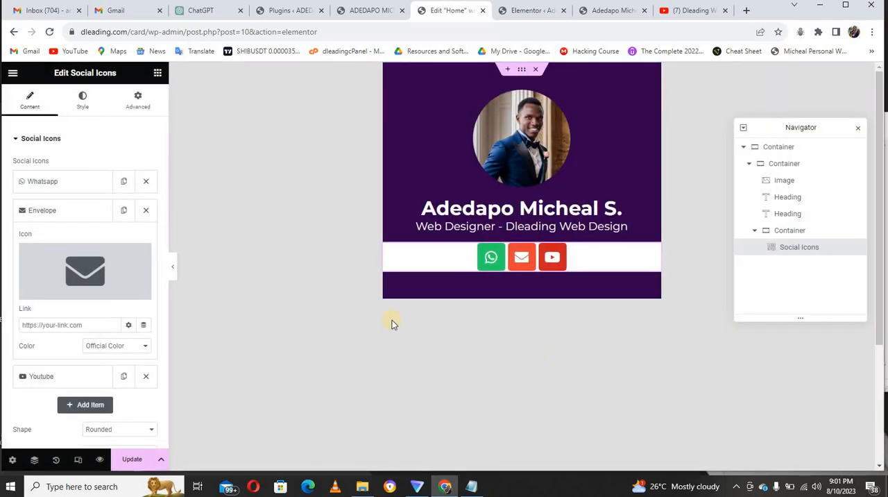
{"action": "left_click", "coordinate": [83, 325]}
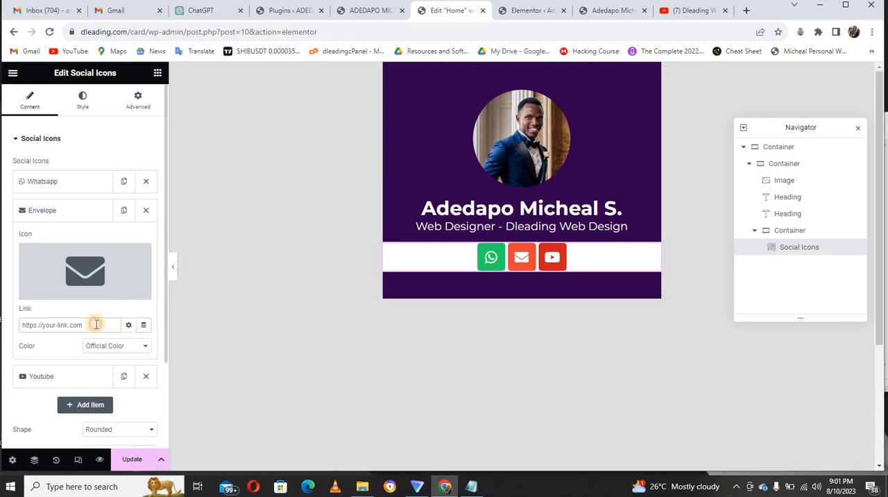
{"action": "type", "text": "ma"}
{"action": "key", "text": "BackSpace"}
{"action": "key", "text": "BackSpace"}
{"action": "key", "text": "BackSpace"}
Link the Envelope icon to a dynamic Contact URL of type Email.
{"action": "left_click", "coordinate": [144, 326]}
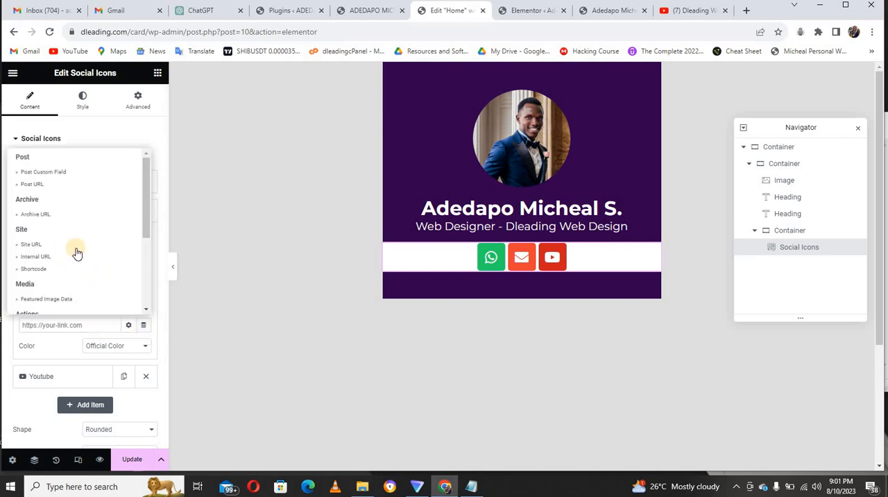
{"action": "left_click_drag", "start_coordinate": [144, 219], "coordinate": [144, 262]}
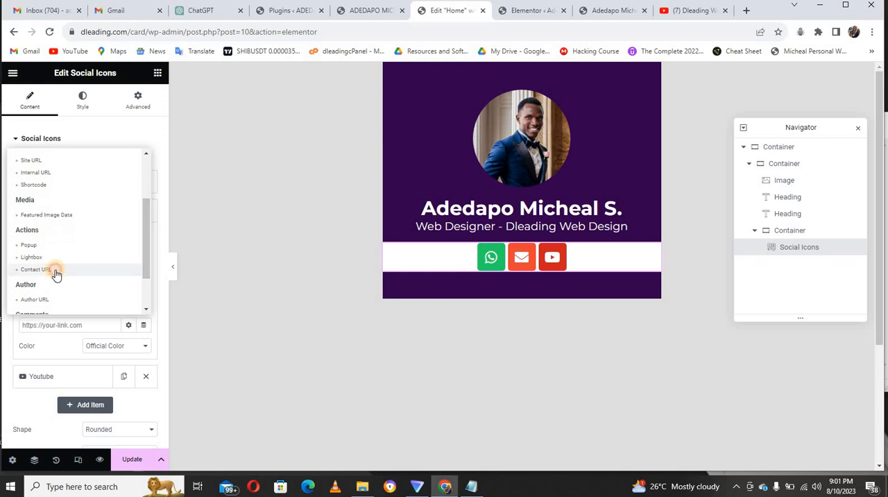
{"action": "left_click", "coordinate": [56, 272]}
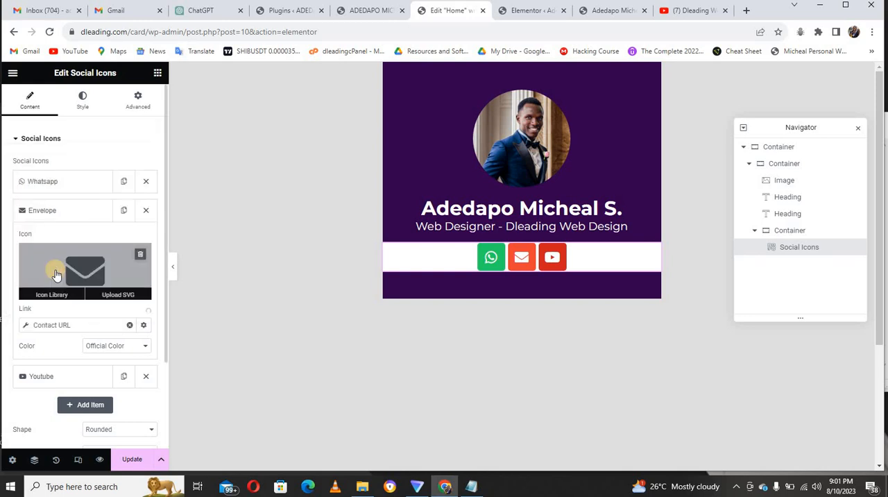
{"action": "left_click", "coordinate": [90, 329]}
{"action": "left_click", "coordinate": [117, 376]}
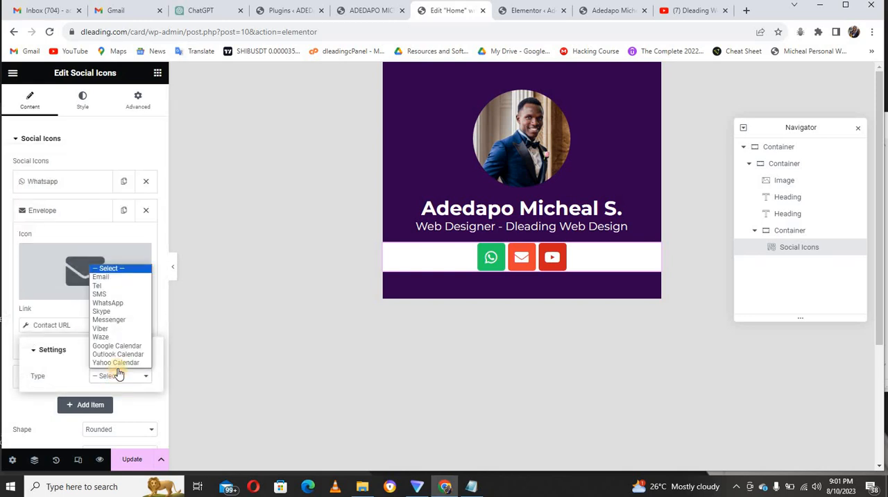
{"action": "left_click", "coordinate": [111, 277]}
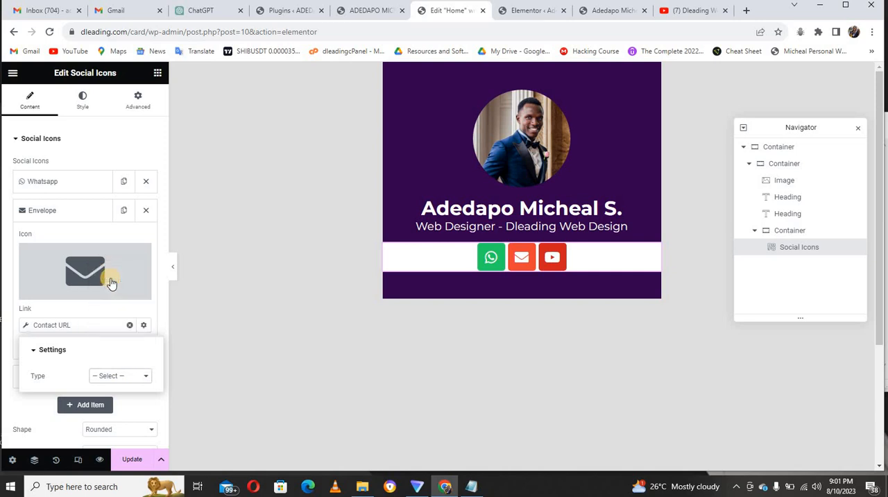
Enter the contact's email address in the Envelope icon's Contact URL settings and collapse the item.
{"action": "left_click", "coordinate": [111, 396]}
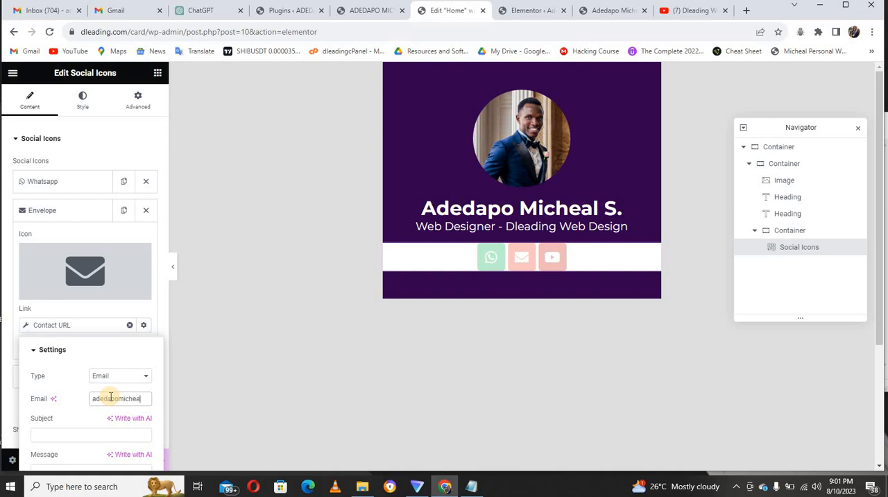
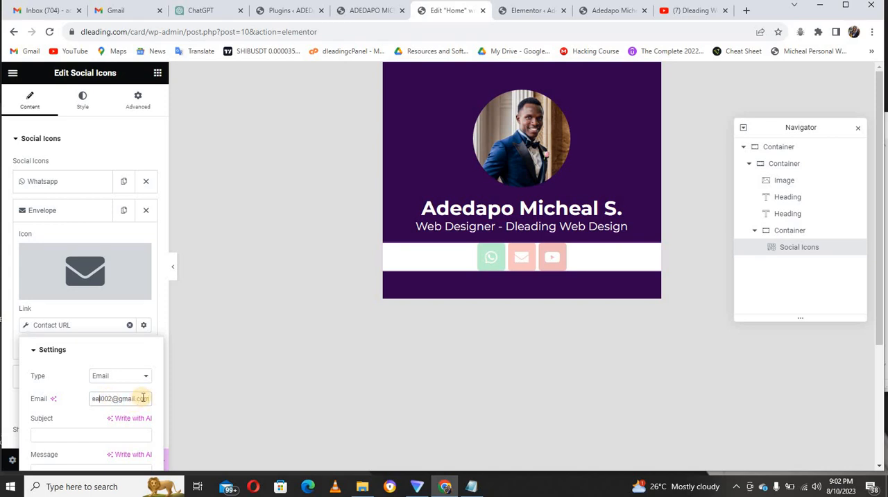
{"action": "key", "text": "Left"}
{"action": "key", "text": "Left"}
{"action": "key", "text": "Left"}
{"action": "key", "text": "Left"}
{"action": "key", "text": "Left"}
{"action": "key", "text": "Left"}
{"action": "key", "text": "Left"}
{"action": "key", "text": "Left"}
{"action": "key", "text": "Left"}
{"action": "key", "text": "Left"}
{"action": "key", "text": "Left"}
{"action": "key", "text": "Left"}
{"action": "key", "text": "Left"}
{"action": "key", "text": "Left"}
{"action": "left_click", "coordinate": [85, 219]}
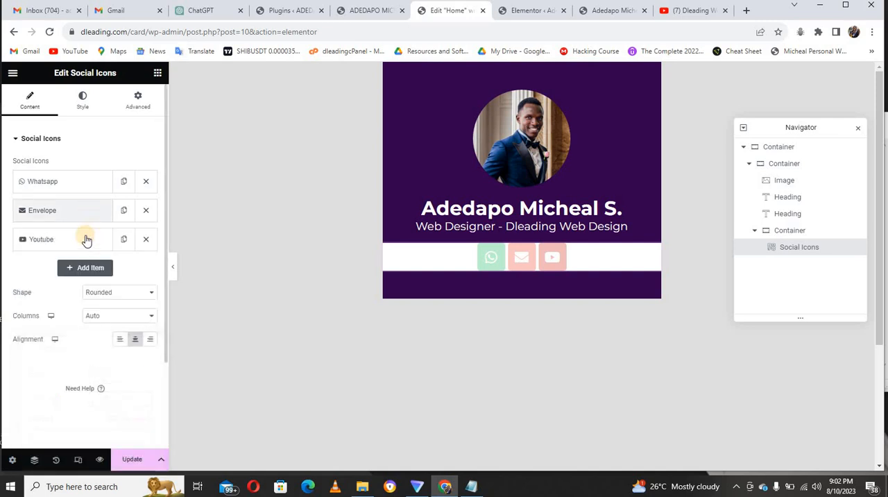
Open the icon library for the YouTube item and search all icons for "loca".
{"action": "left_click", "coordinate": [83, 236]}
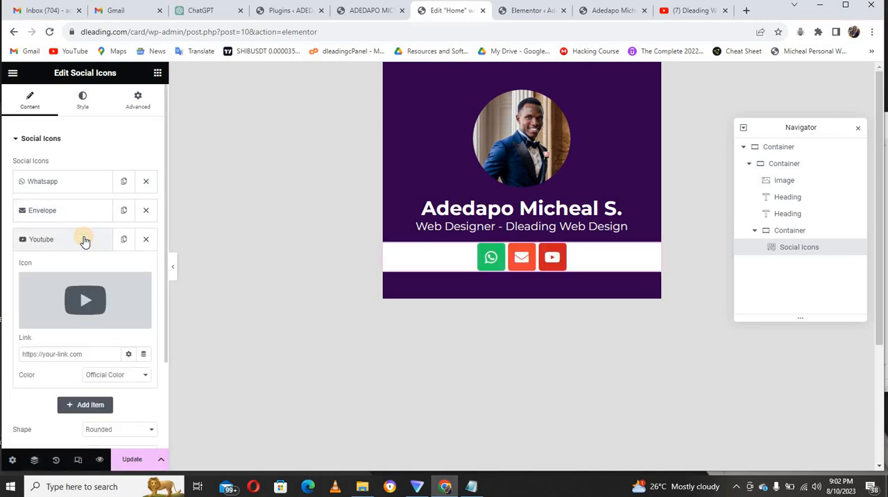
{"action": "left_click", "coordinate": [106, 290]}
{"action": "left_click", "coordinate": [383, 119]}
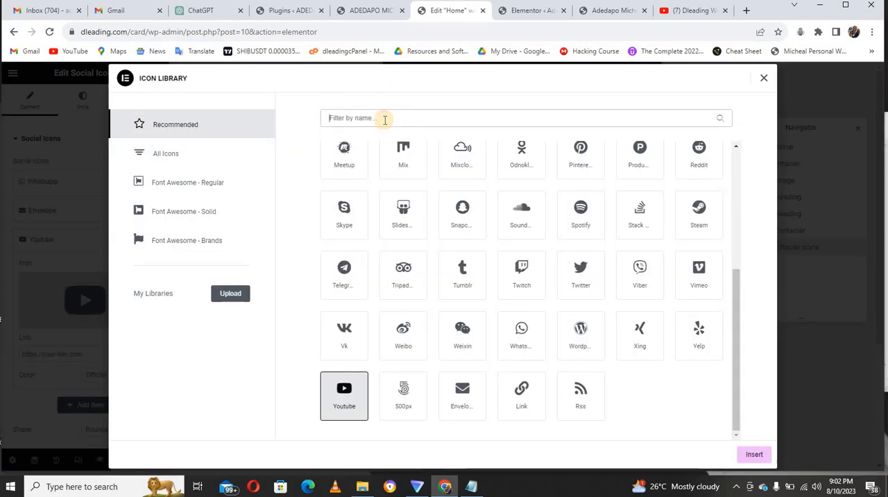
{"action": "type", "text": "loca"}
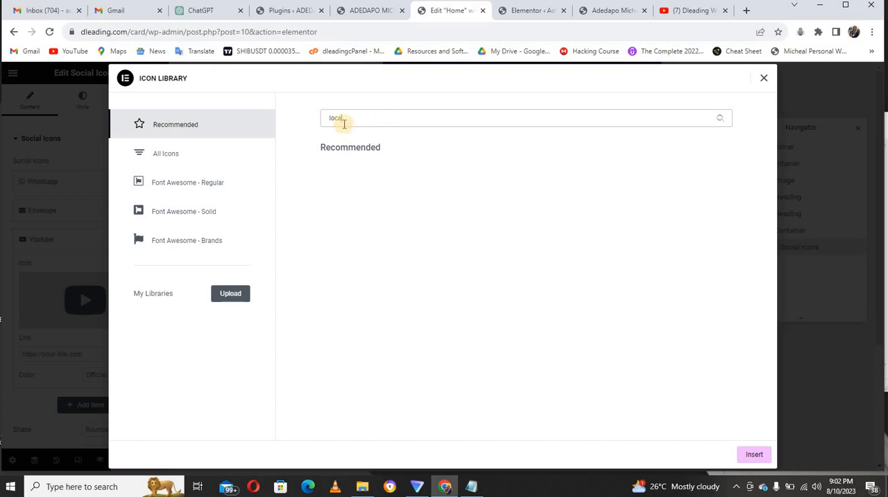
{"action": "left_click", "coordinate": [182, 161]}
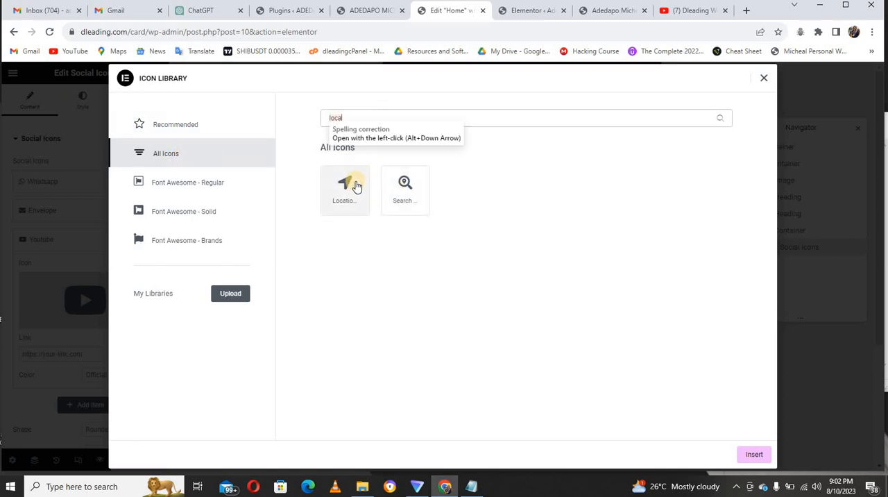
Check the location icon on the finished reference card and search the icon library for "loc".
{"action": "left_click", "coordinate": [378, 11]}
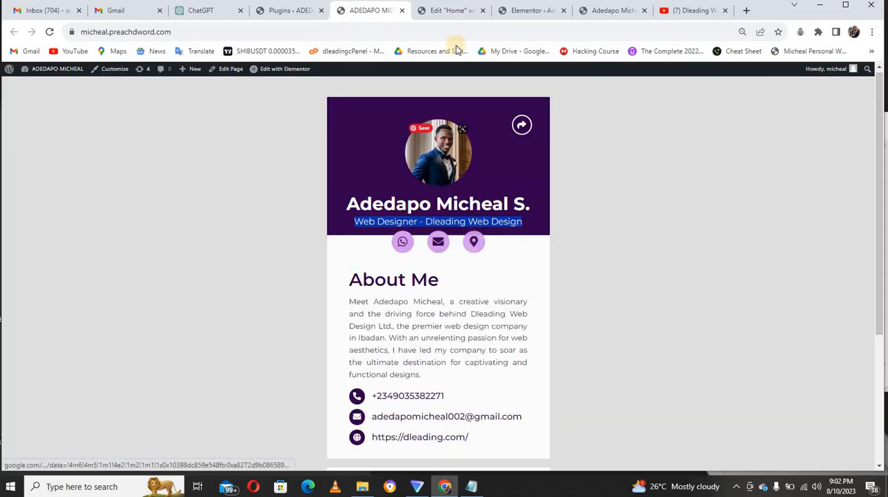
{"action": "left_click", "coordinate": [455, 10]}
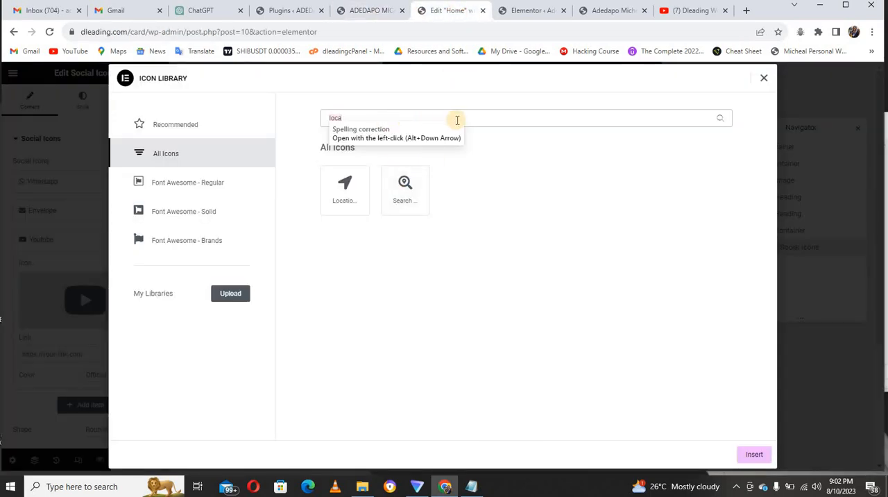
{"action": "key", "text": "BackSpace"}
{"action": "key", "text": "BackSpace"}
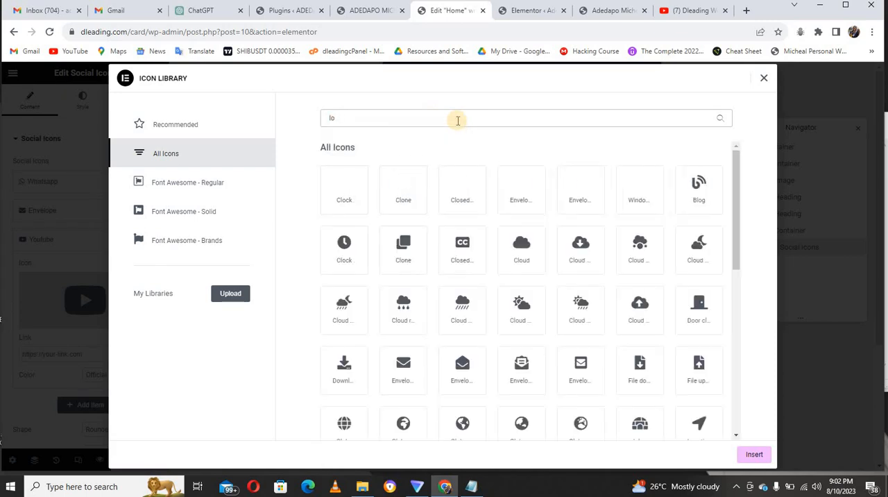
{"action": "type", "text": "c"}
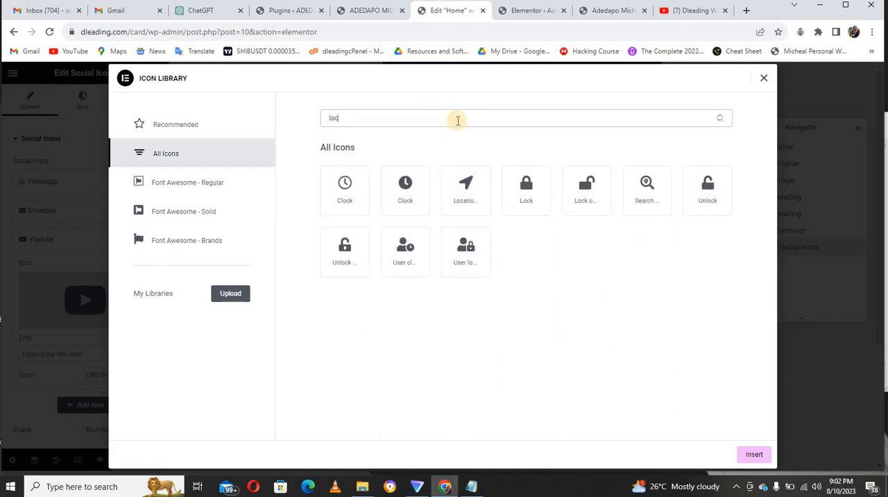
{"action": "left_click", "coordinate": [357, 198]}
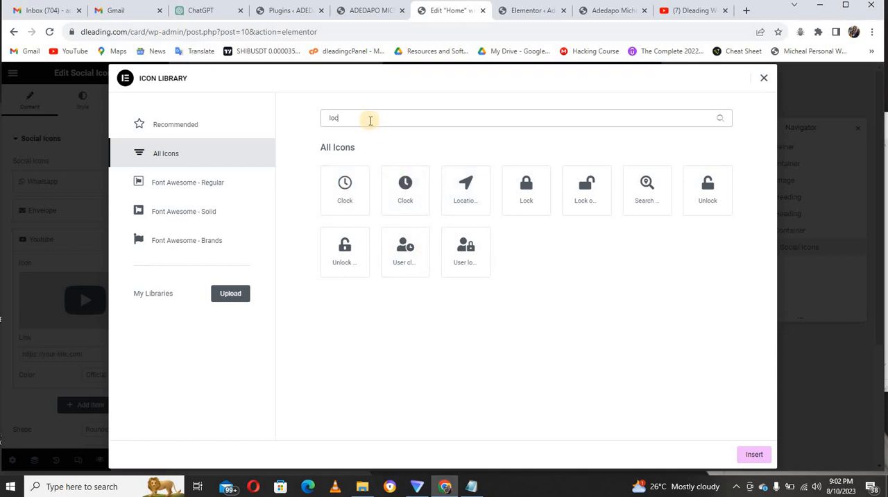
Search the icon library for "map" and replace the YouTube item's icon with the Map Marker Alt icon.
{"action": "key", "text": "BackSpace"}
{"action": "key", "text": "BackSpace"}
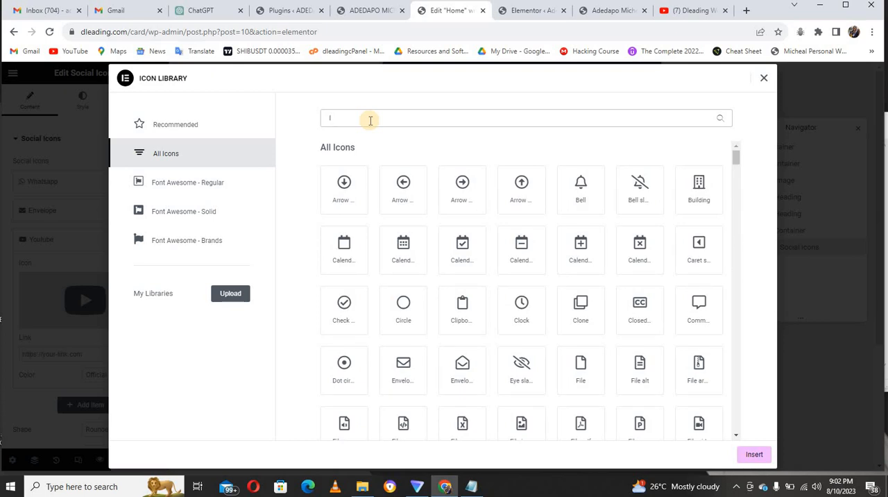
{"action": "key", "text": "BackSpace"}
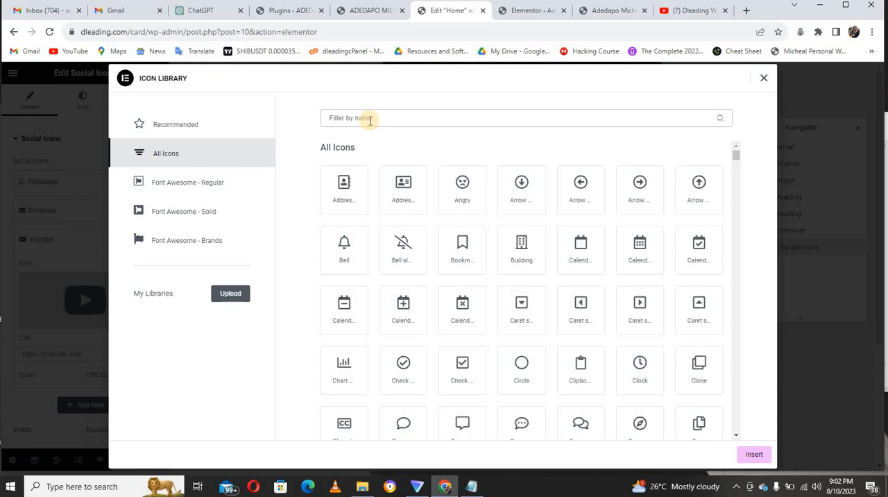
{"action": "type", "text": "map"}
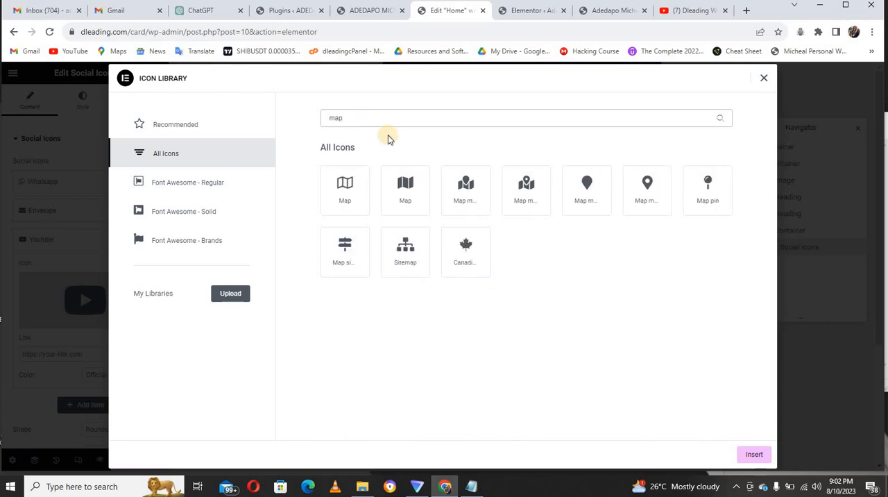
{"action": "left_click", "coordinate": [647, 187]}
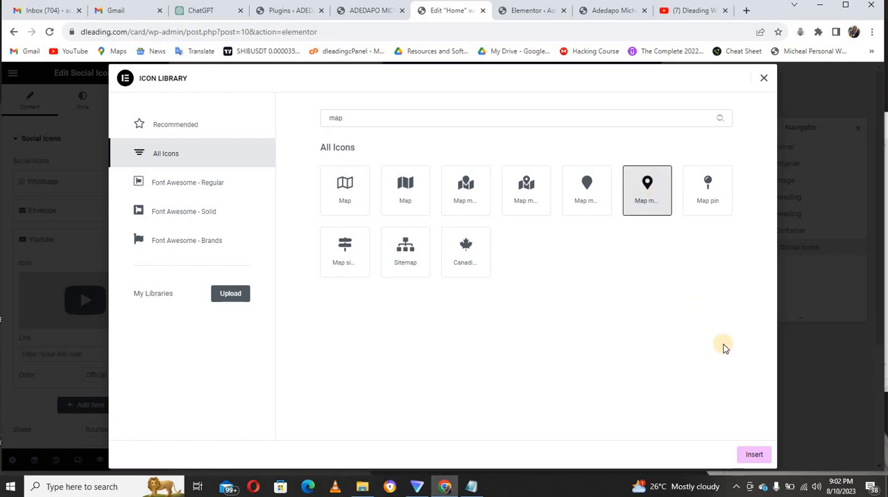
{"action": "left_click", "coordinate": [752, 455]}
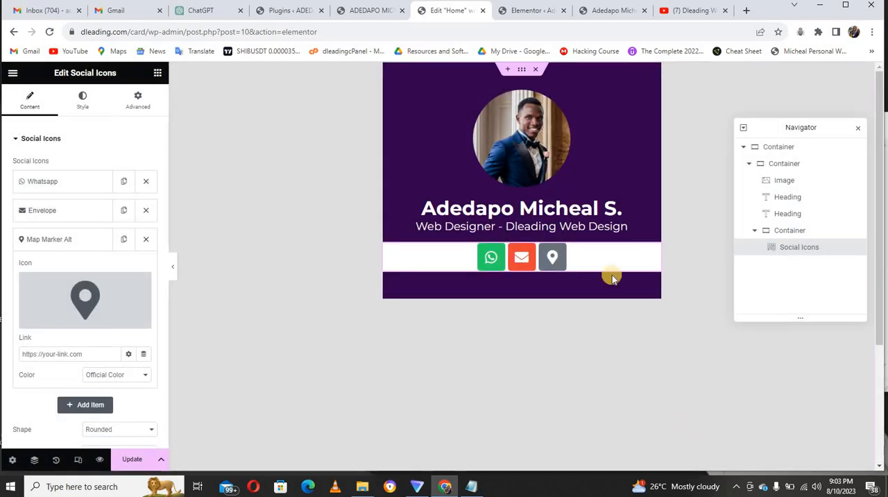
Search Google for "dleading web design" in a new browser tab to find the business's location listing.
{"action": "left_click", "coordinate": [746, 11]}
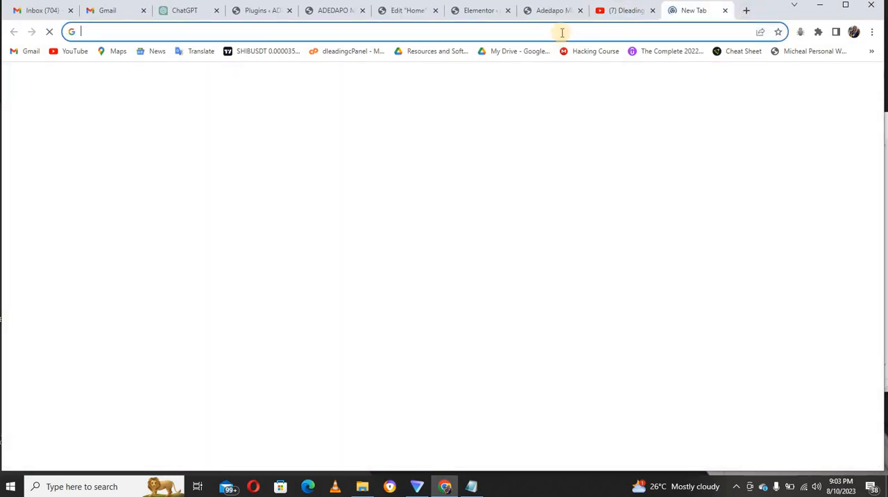
{"action": "type", "text": "dleadi"}
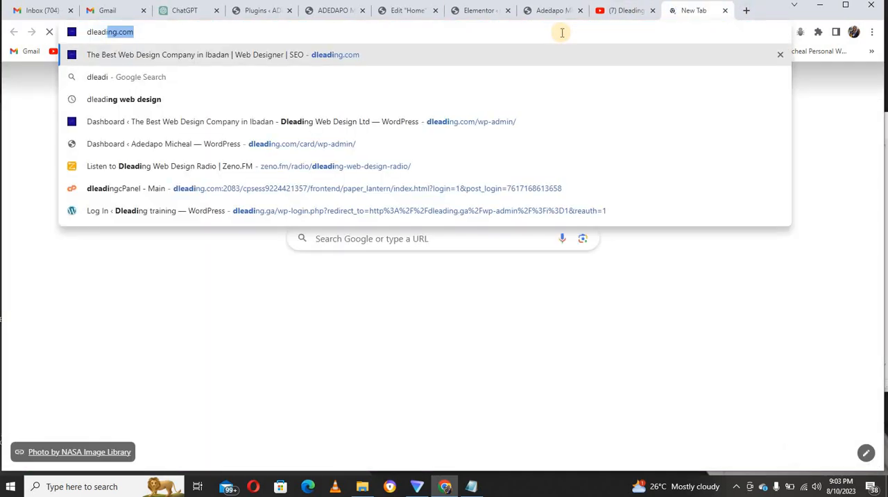
{"action": "type", "text": "ng web"}
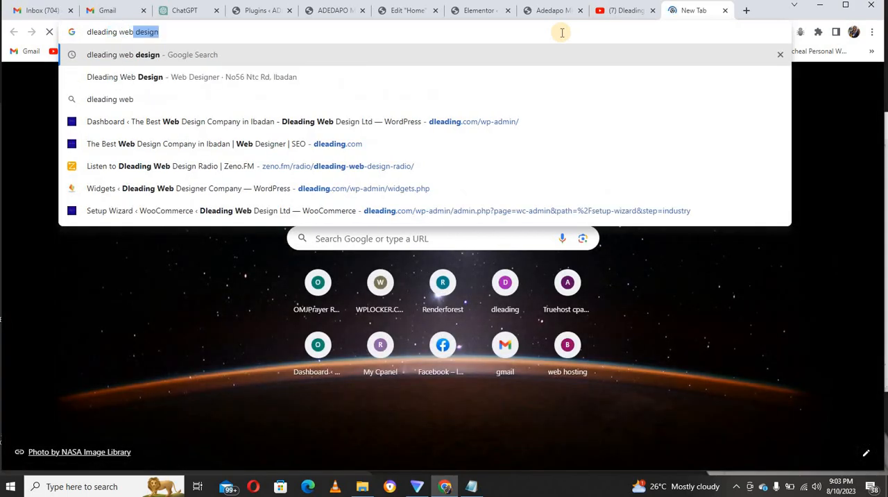
{"action": "key", "text": "Return"}
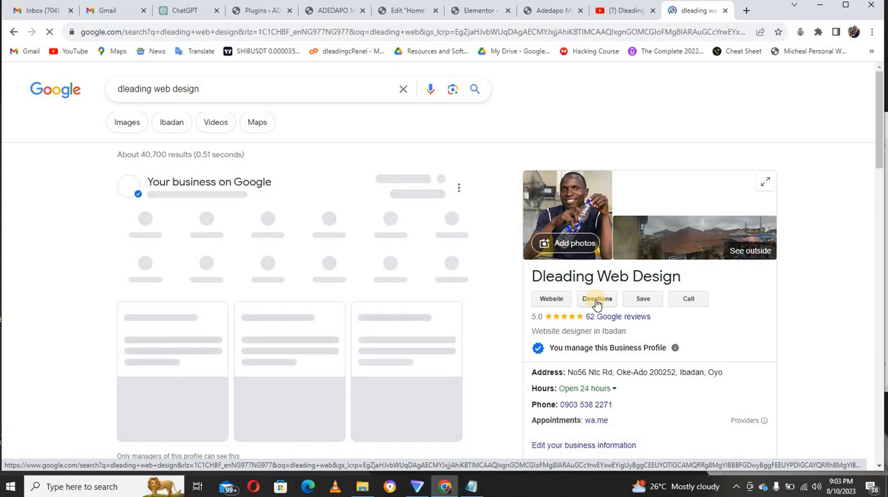
Open the Google Maps directions to Dleading Web Design and use their URL as the link of the Map Marker Alt item.
{"action": "left_click", "coordinate": [597, 304]}
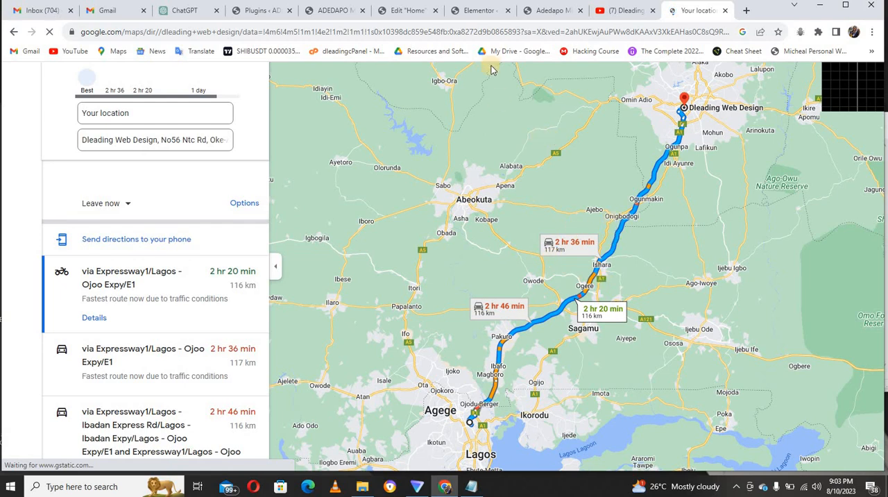
{"action": "left_click", "coordinate": [481, 31]}
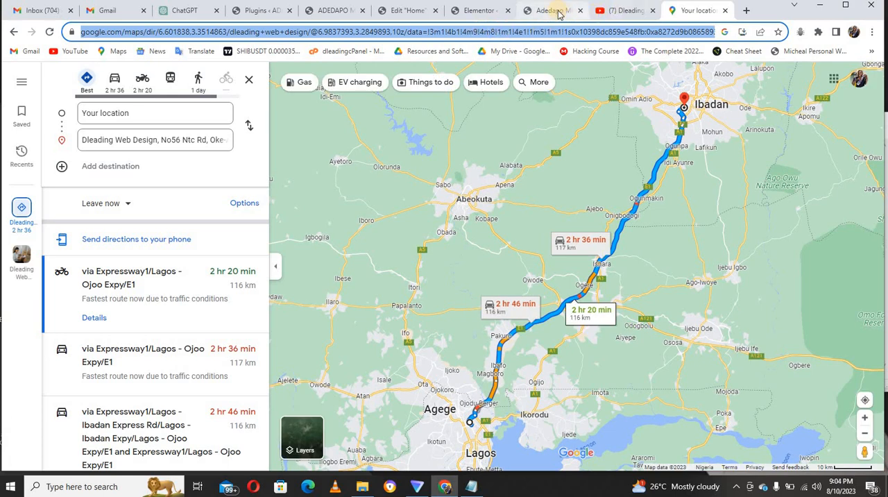
{"action": "left_click", "coordinate": [485, 10]}
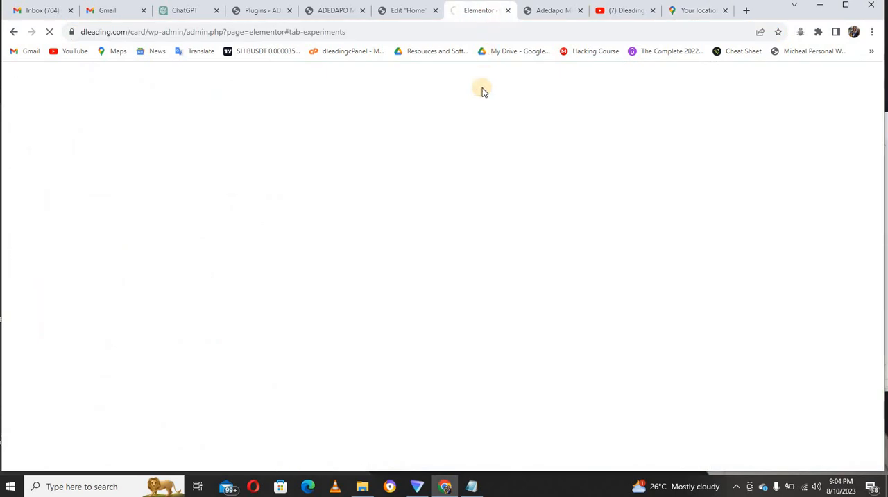
{"action": "left_click", "coordinate": [413, 10]}
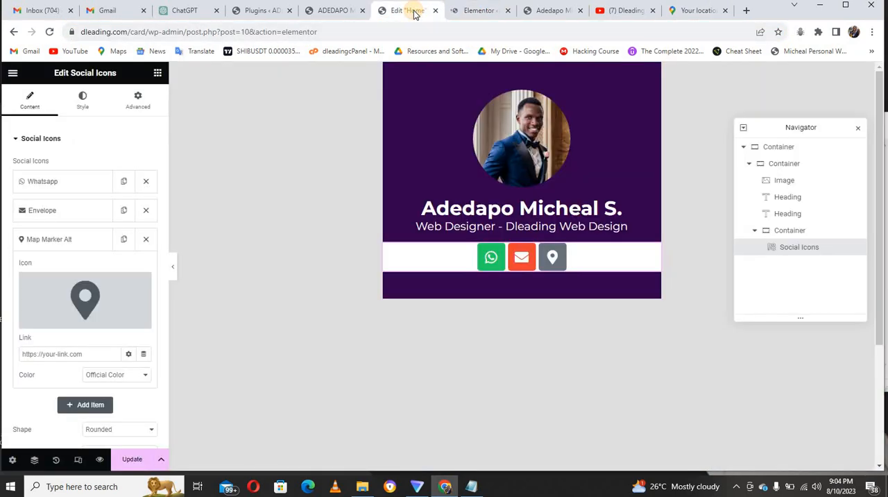
{"action": "left_click", "coordinate": [91, 355]}
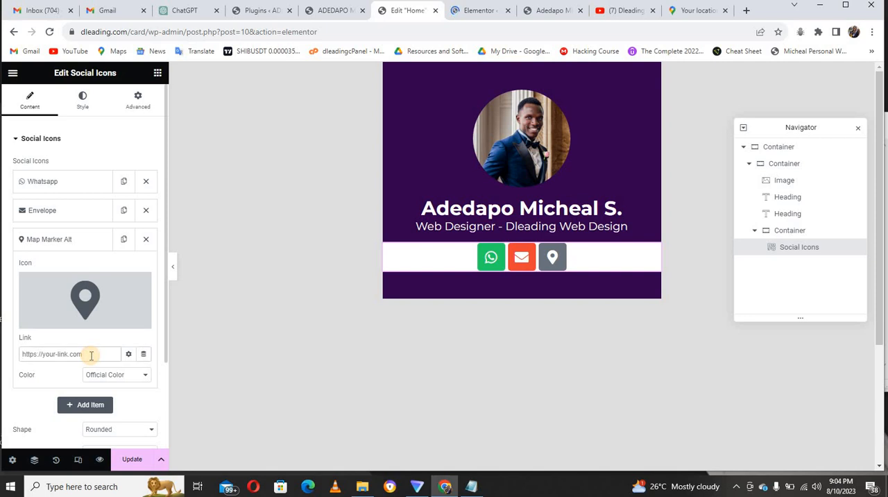
{"action": "key", "text": "ctrl+v"}
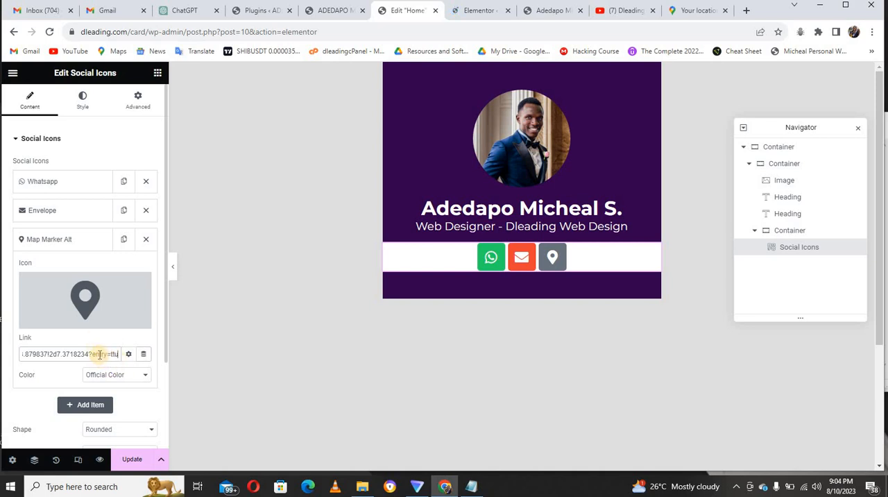
{"action": "left_click", "coordinate": [79, 247]}
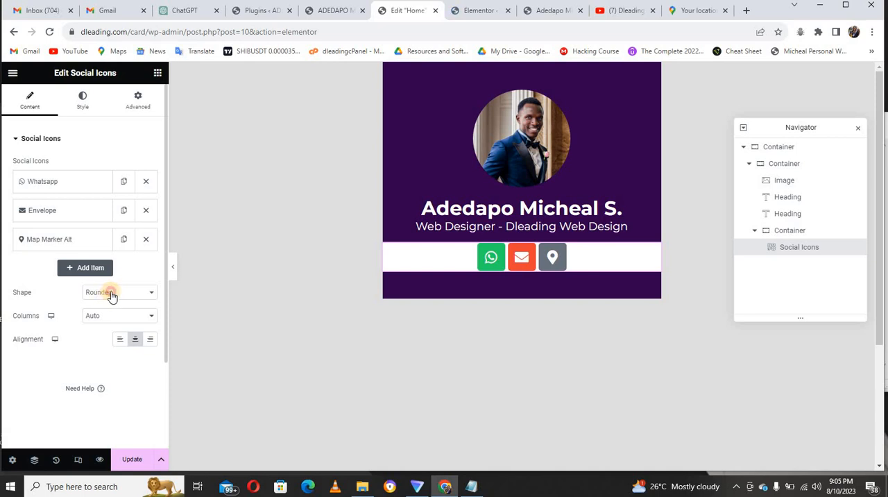
Set the social icons' shape to Circle and switch their icon color from official to Custom.
{"action": "left_click", "coordinate": [111, 295]}
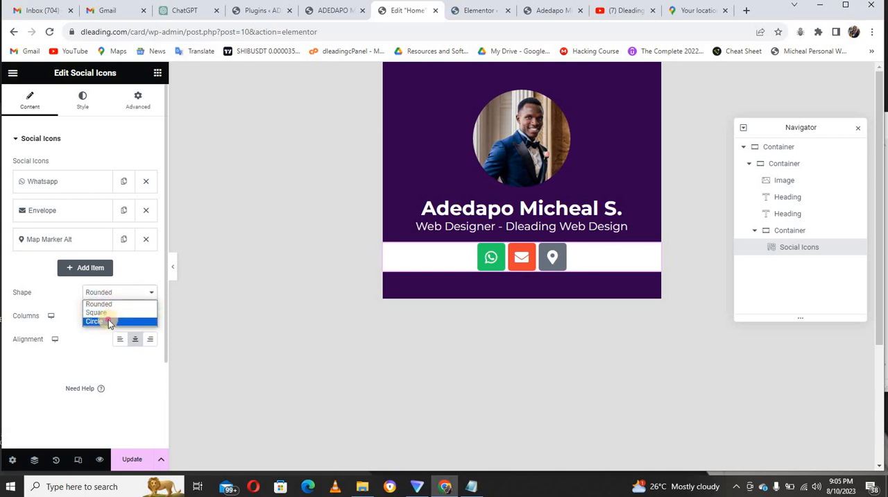
{"action": "left_click", "coordinate": [108, 320]}
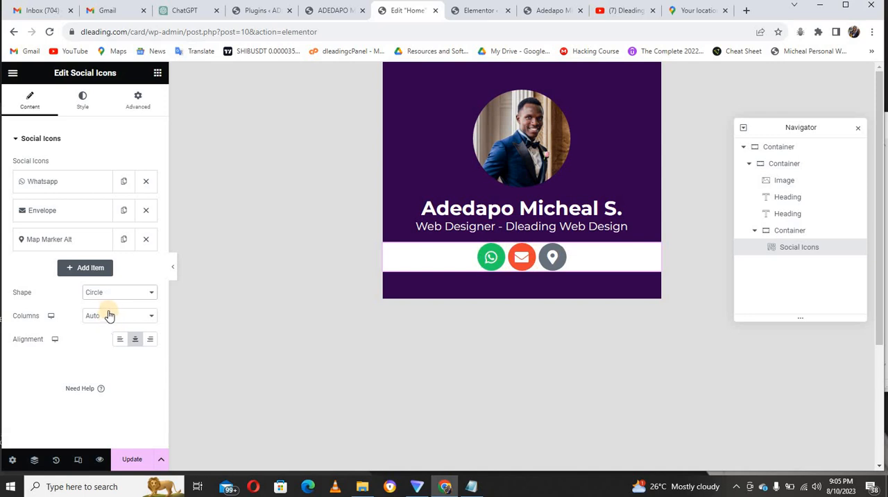
{"action": "left_click", "coordinate": [82, 111]}
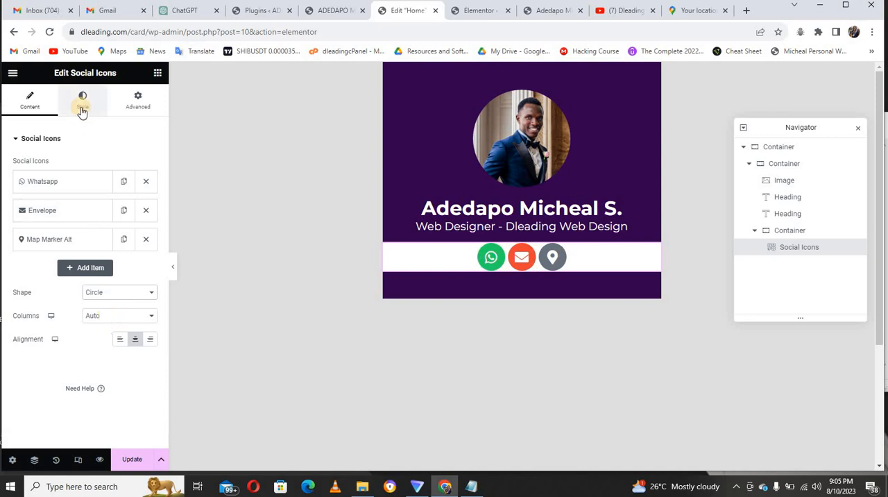
{"action": "left_click", "coordinate": [81, 110]}
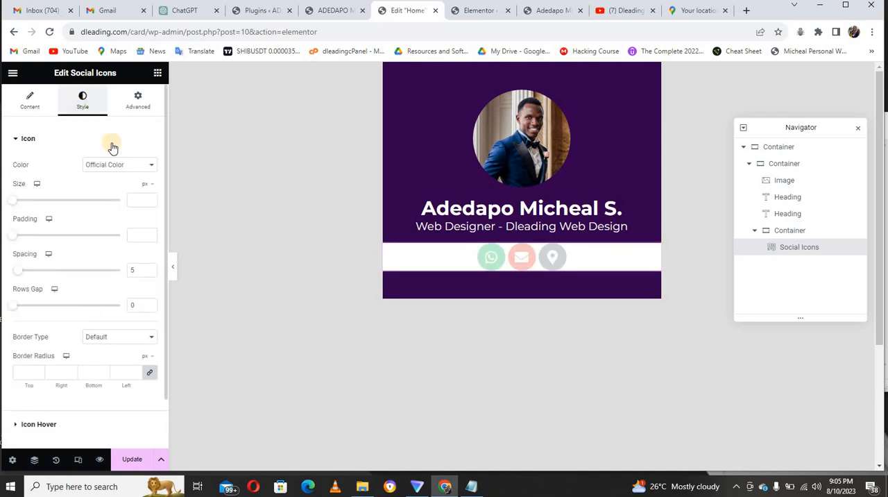
{"action": "left_click", "coordinate": [114, 169]}
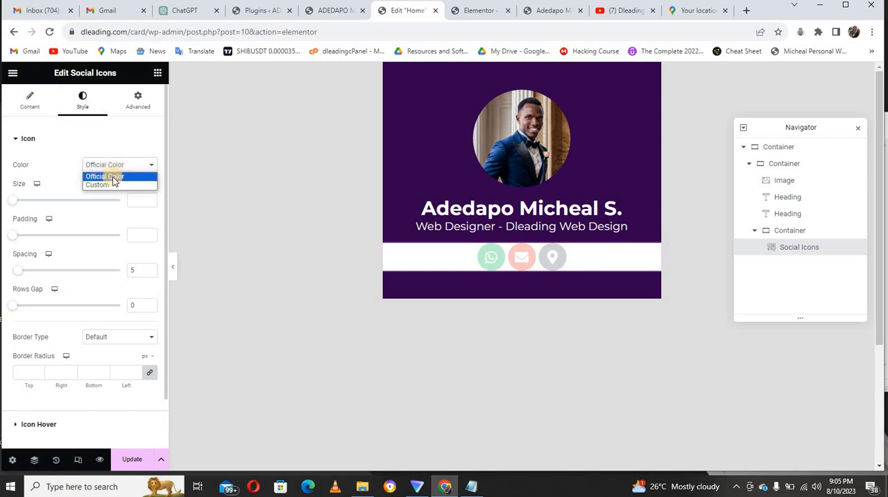
{"action": "left_click", "coordinate": [113, 184]}
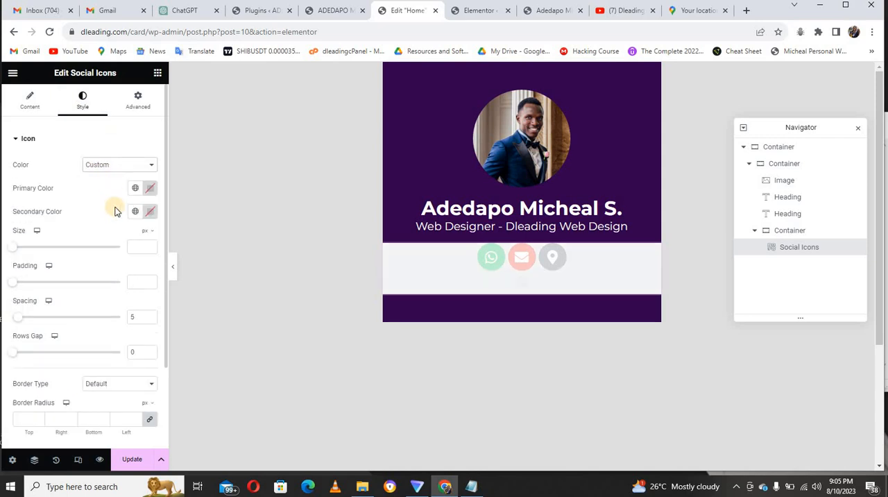
Set the social icons' primary color to a medium purple, about #985AD6, using the finished reference card as a guide.
{"action": "left_click", "coordinate": [149, 188]}
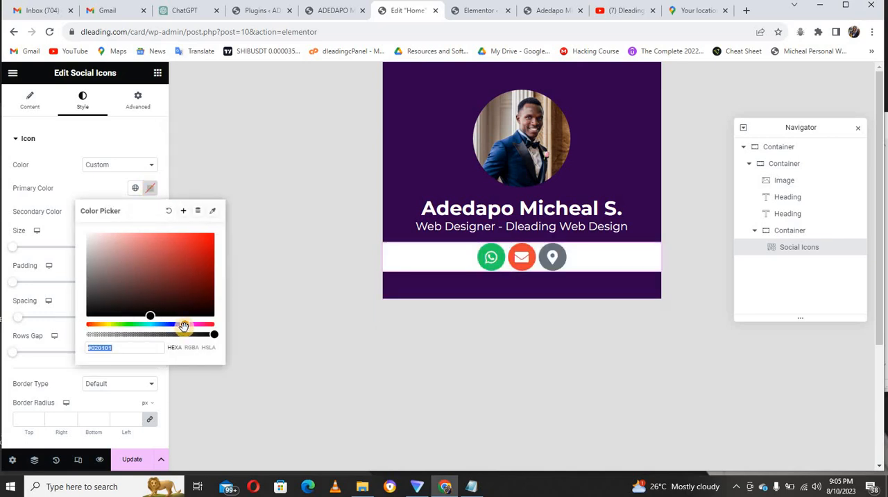
{"action": "left_click_drag", "start_coordinate": [183, 326], "coordinate": [181, 325]}
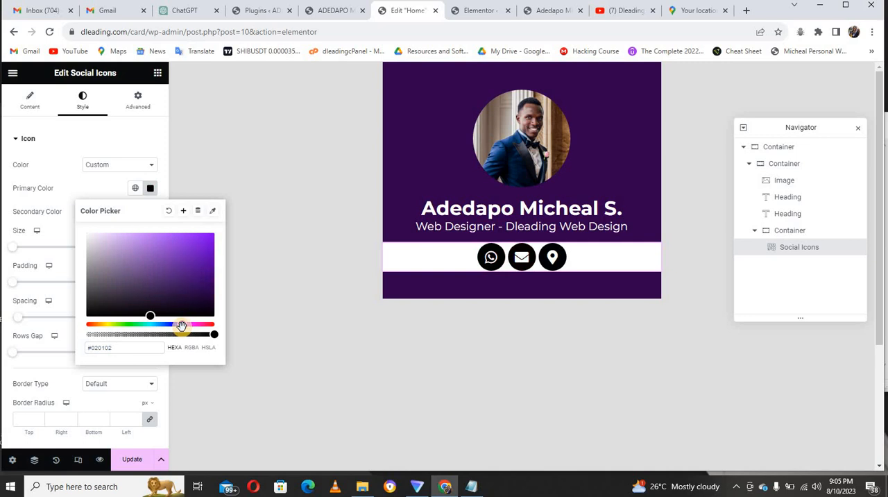
{"action": "left_click", "coordinate": [192, 248]}
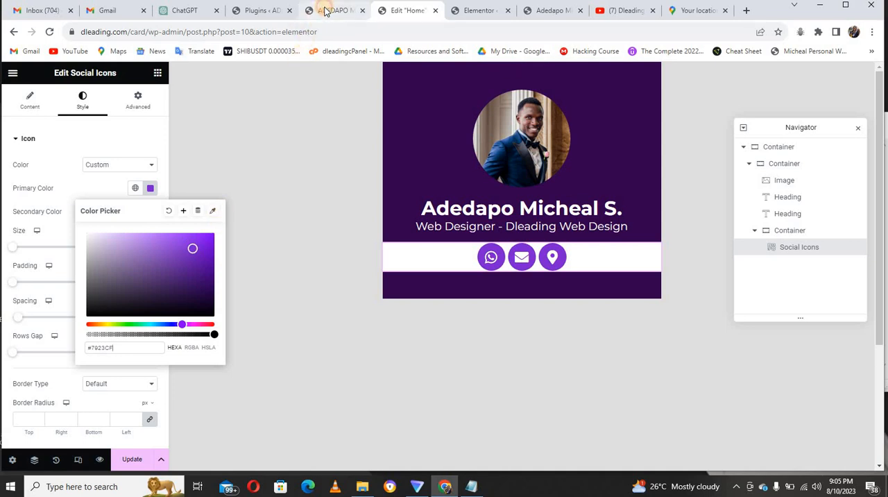
{"action": "left_click", "coordinate": [324, 10]}
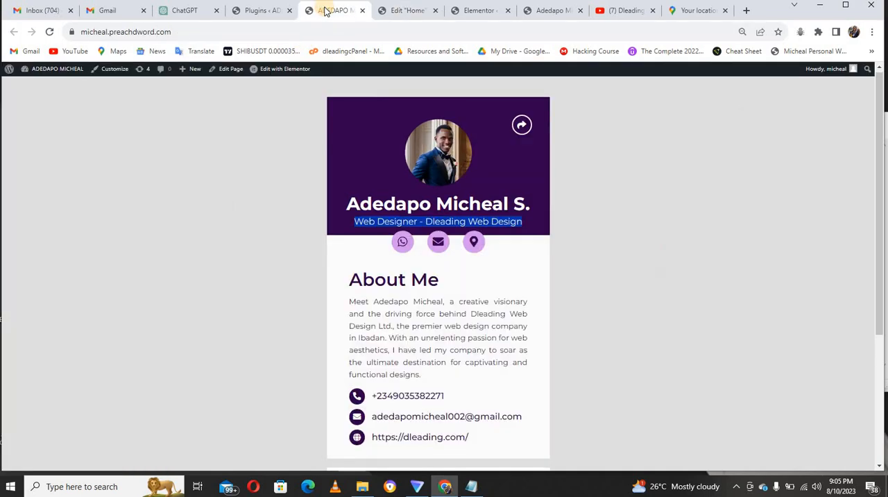
{"action": "left_click", "coordinate": [403, 11]}
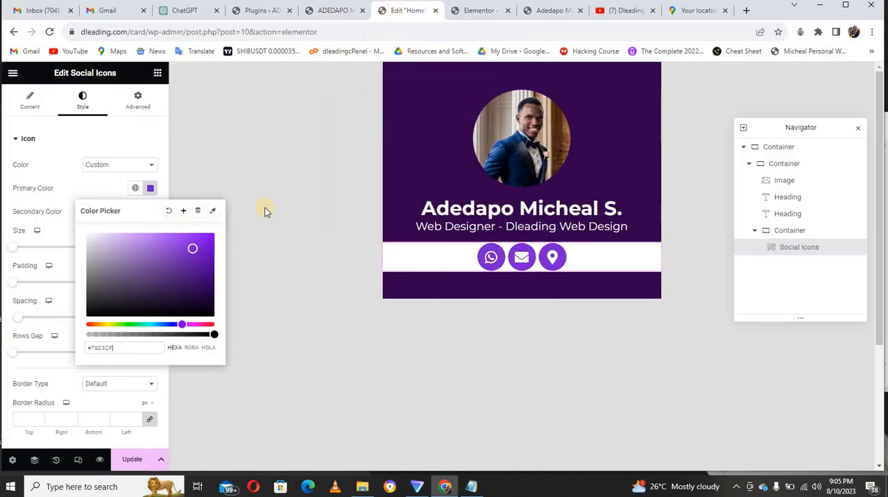
{"action": "left_click", "coordinate": [138, 240]}
{"action": "left_click", "coordinate": [132, 239]}
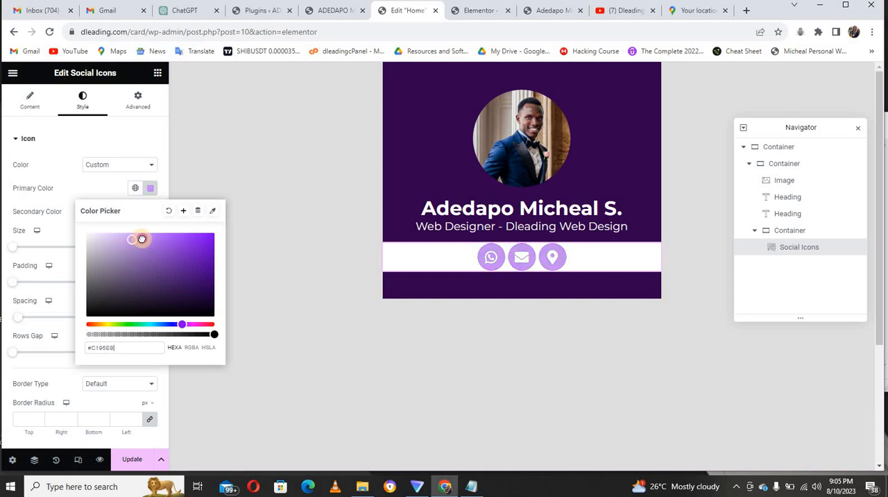
{"action": "left_click_drag", "start_coordinate": [142, 239], "coordinate": [156, 242]}
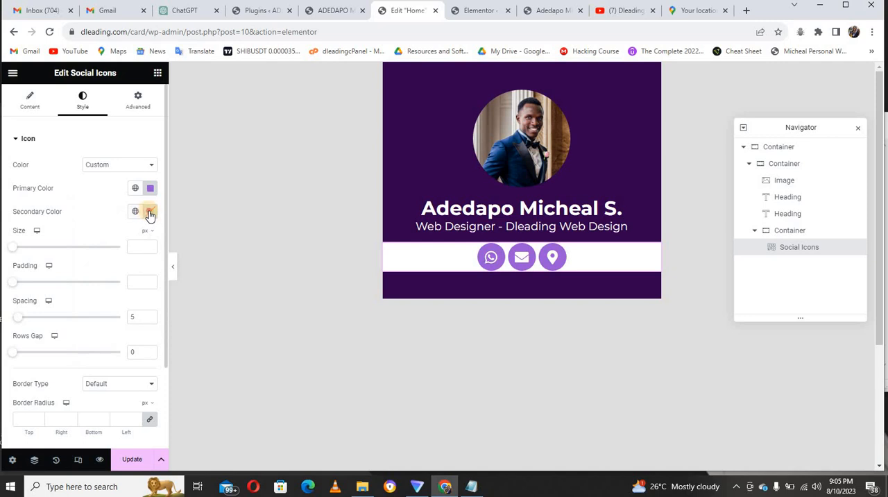
Set the social icons' secondary color to #32004d, the second color saved in the Notepad notes.
{"action": "left_click", "coordinate": [150, 210]}
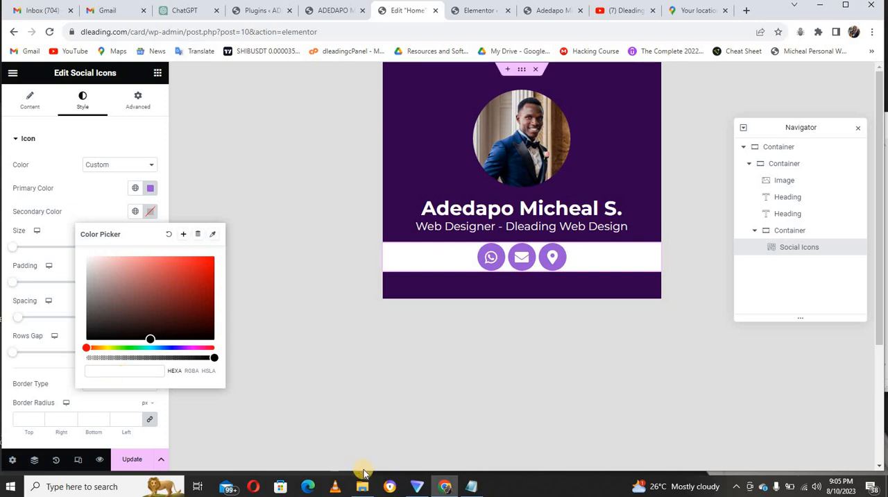
{"action": "left_click", "coordinate": [471, 485]}
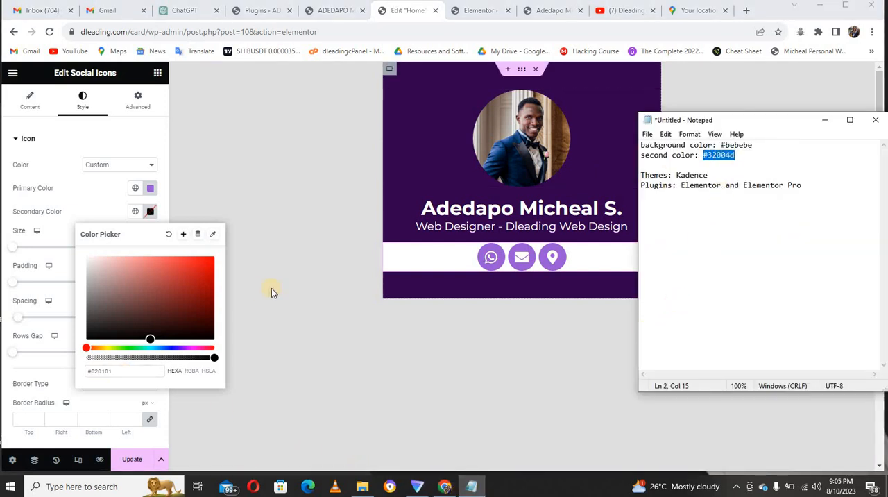
{"action": "left_click", "coordinate": [120, 375]}
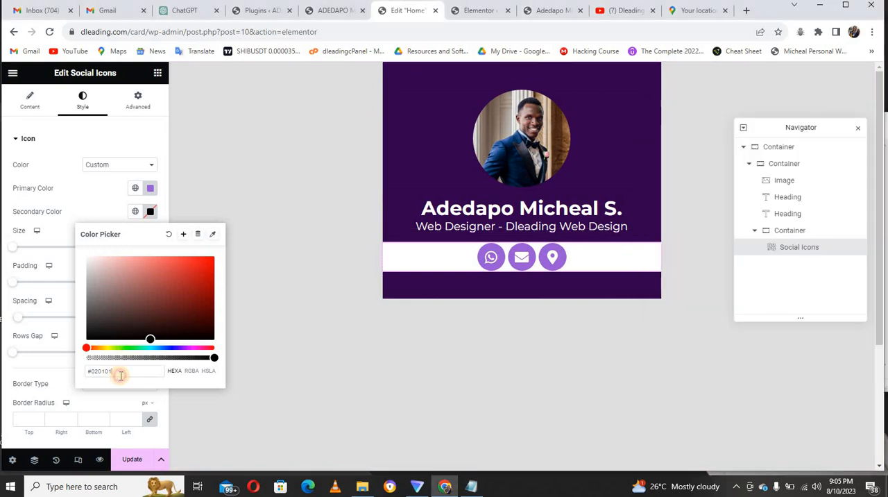
{"action": "key", "text": "ctrl+a"}
{"action": "type", "text": "#32004d"}
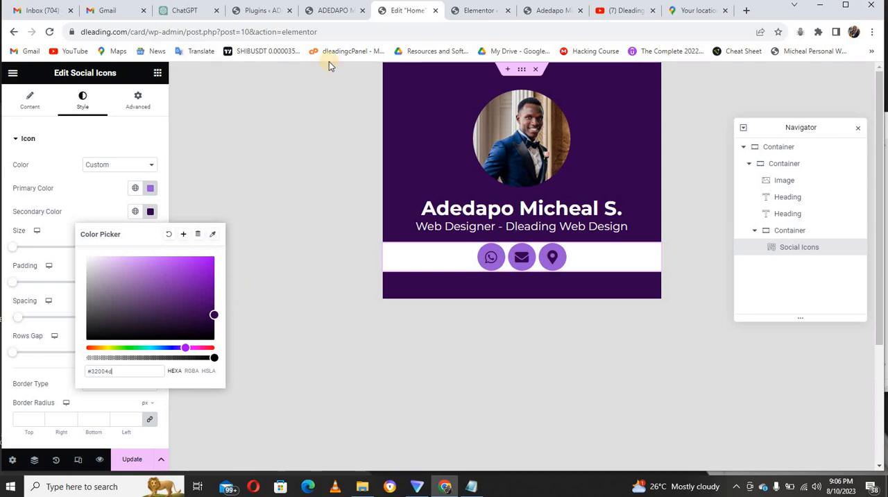
Compare with the reference card and lighten the icons' primary color to the semi-transparent purple #A567E4CC.
{"action": "left_click", "coordinate": [337, 10]}
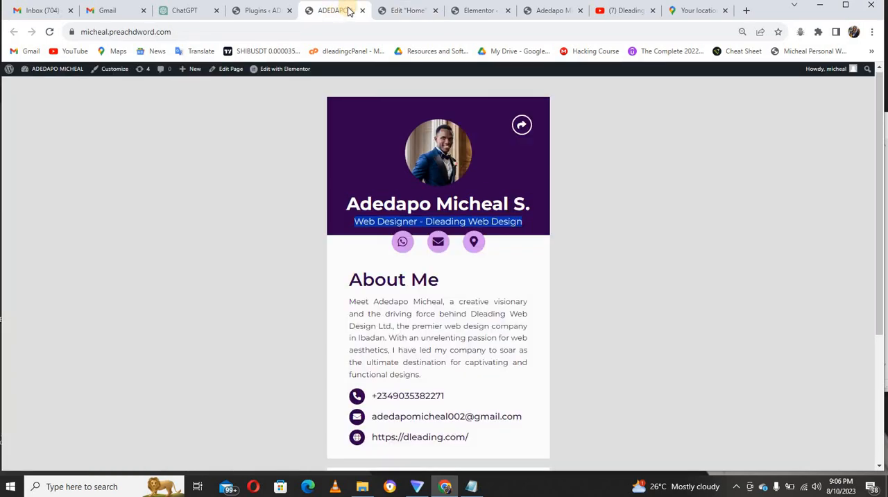
{"action": "left_click", "coordinate": [392, 11]}
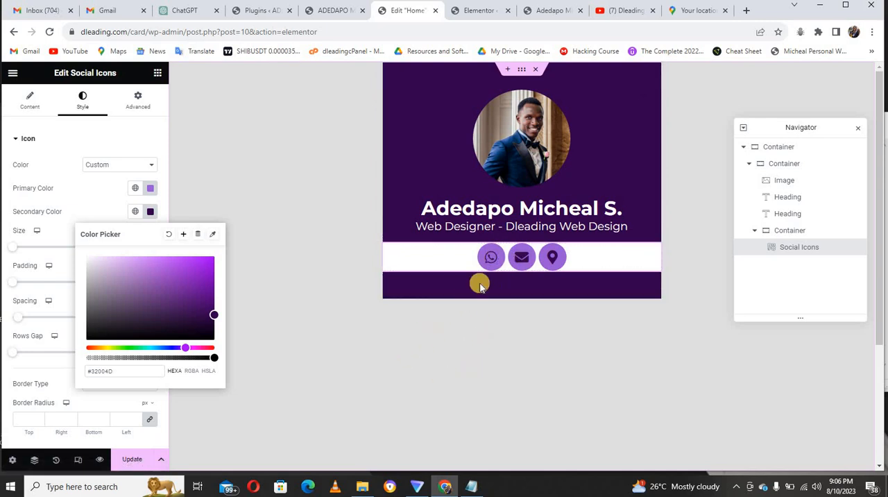
{"action": "left_click", "coordinate": [152, 191]}
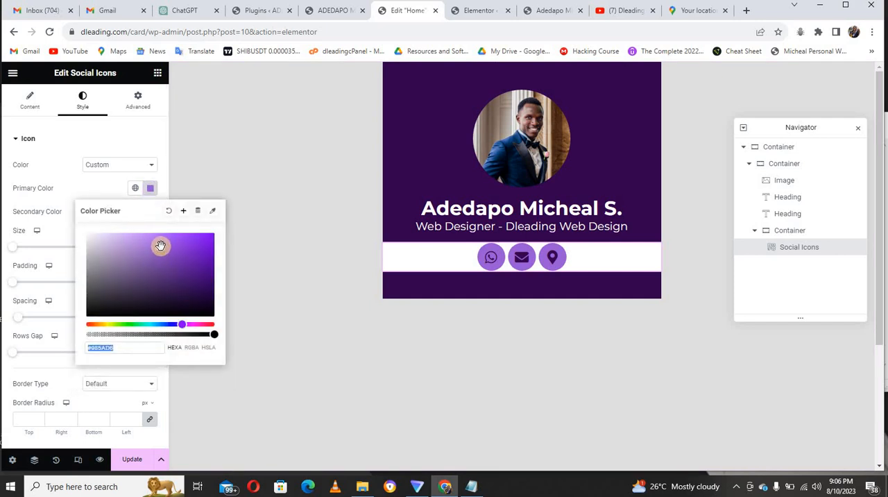
{"action": "left_click_drag", "start_coordinate": [158, 246], "coordinate": [156, 241]}
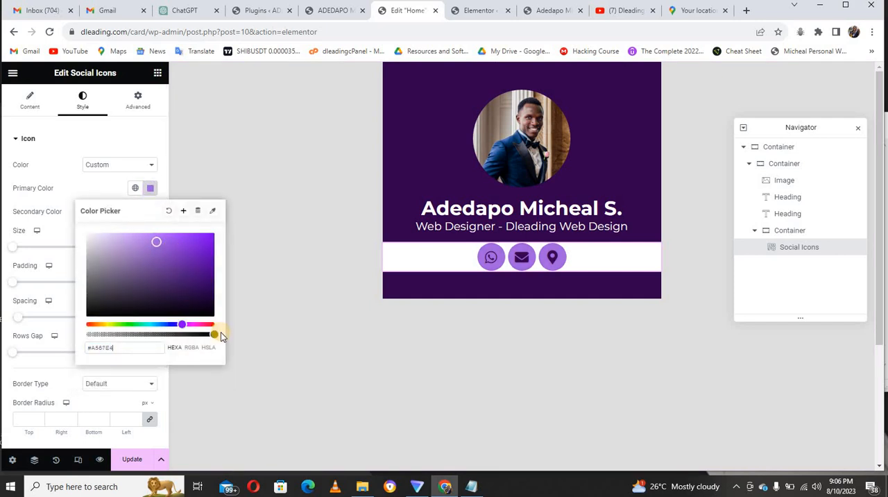
{"action": "left_click_drag", "start_coordinate": [212, 335], "coordinate": [189, 336]}
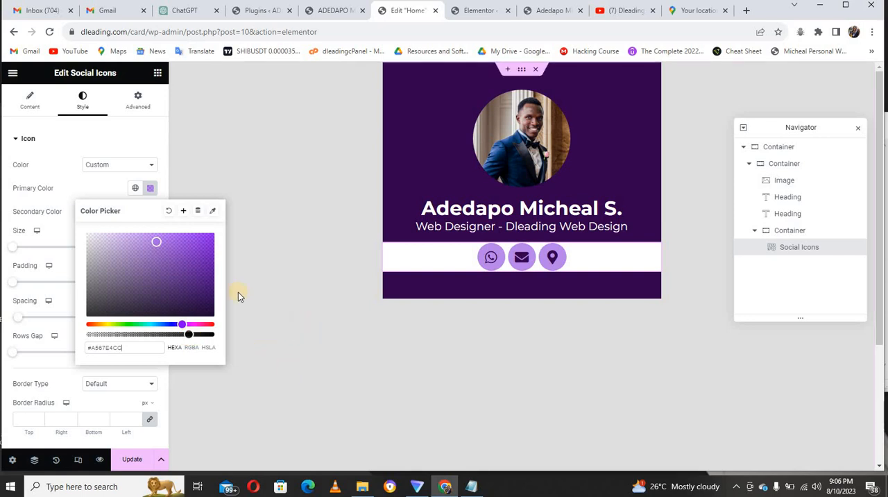
{"action": "left_click", "coordinate": [150, 143]}
{"action": "left_click", "coordinate": [150, 142]}
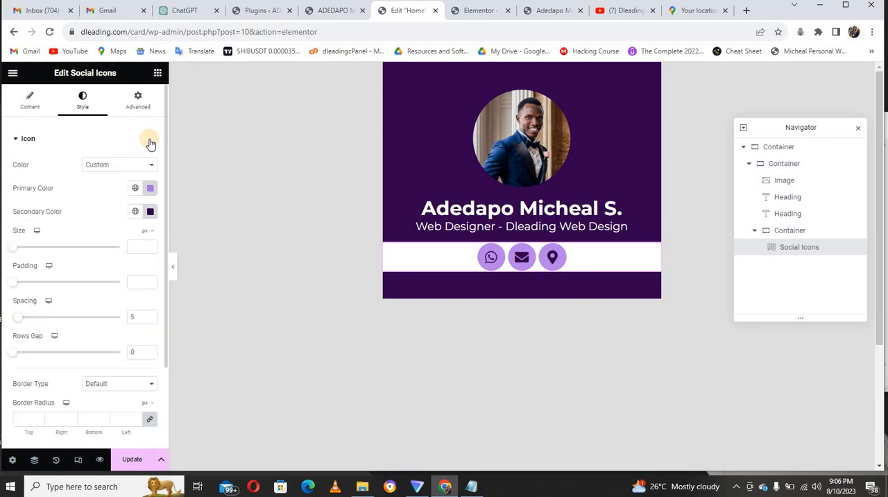
Try icon sizes of 18 and 40 px, settle on 25 px, and compare the icons with the finished reference card.
{"action": "left_click", "coordinate": [141, 247]}
{"action": "type", "text": "18"}
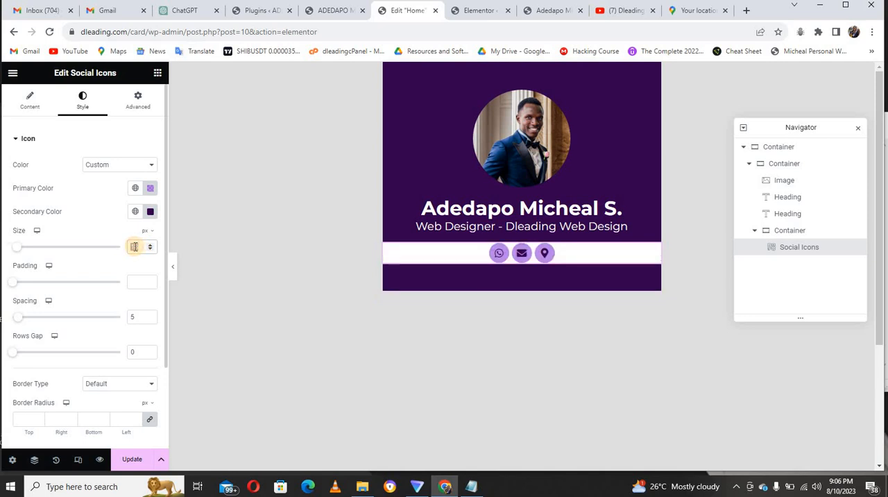
{"action": "type", "text": "40"}
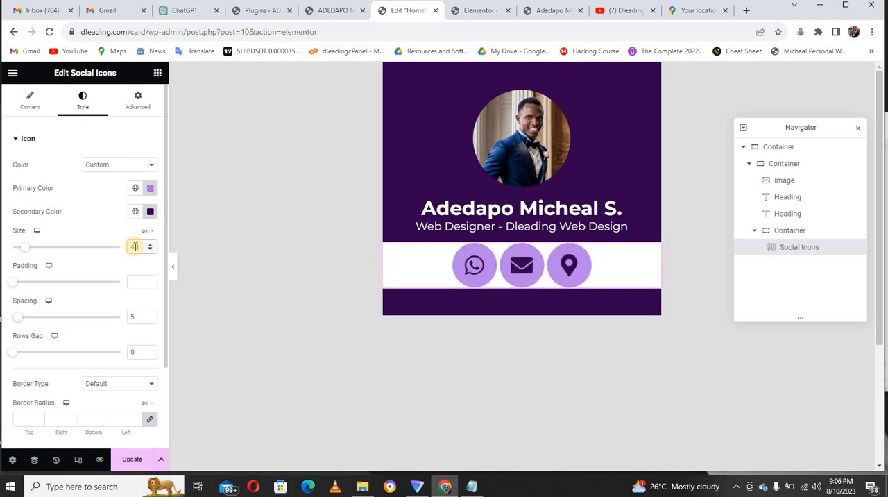
{"action": "type", "text": "25"}
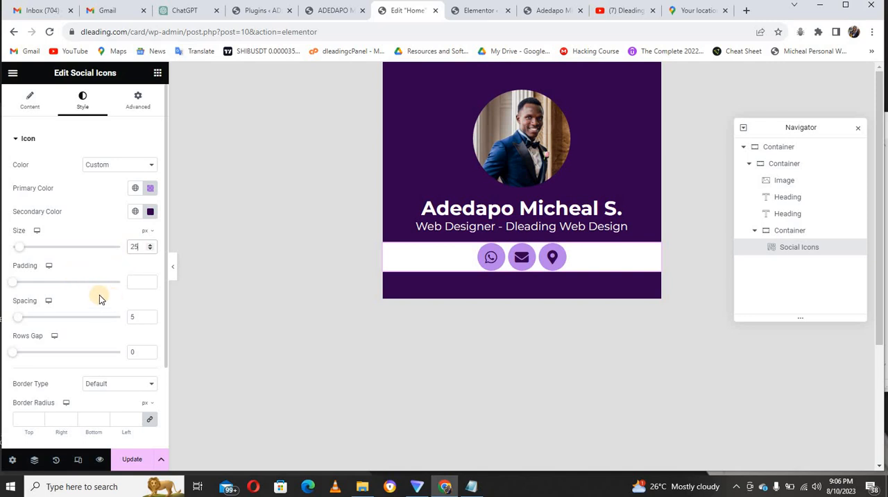
{"action": "left_click", "coordinate": [324, 7]}
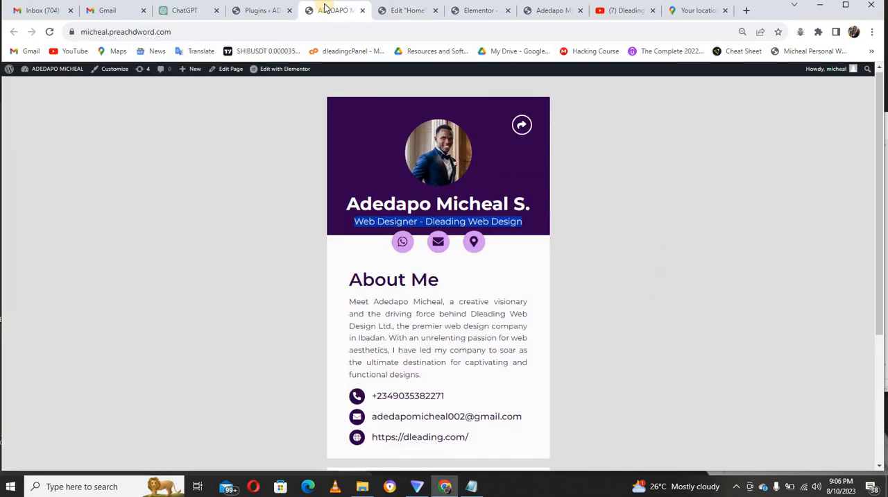
{"action": "left_click", "coordinate": [396, 11]}
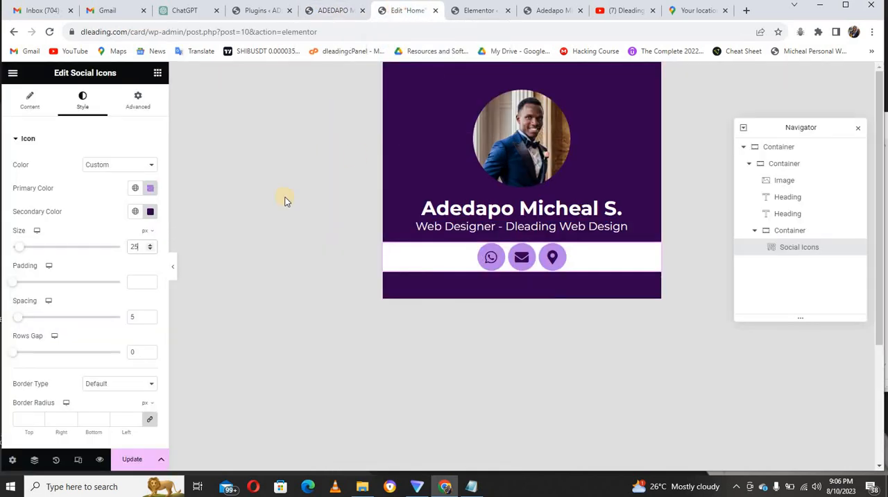
Set the social icons' size to 20 px and their spacing to 15.
{"action": "left_click", "coordinate": [133, 245]}
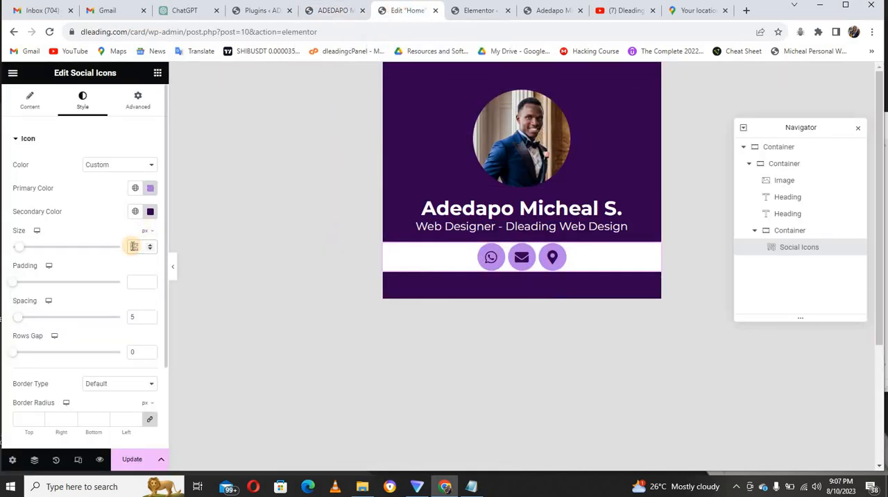
{"action": "type", "text": "20"}
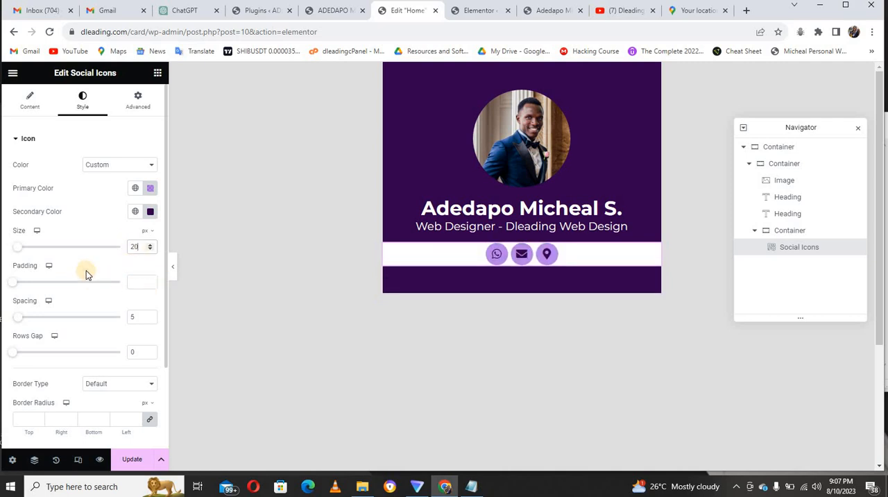
{"action": "left_click", "coordinate": [132, 316]}
{"action": "type", "text": "15"}
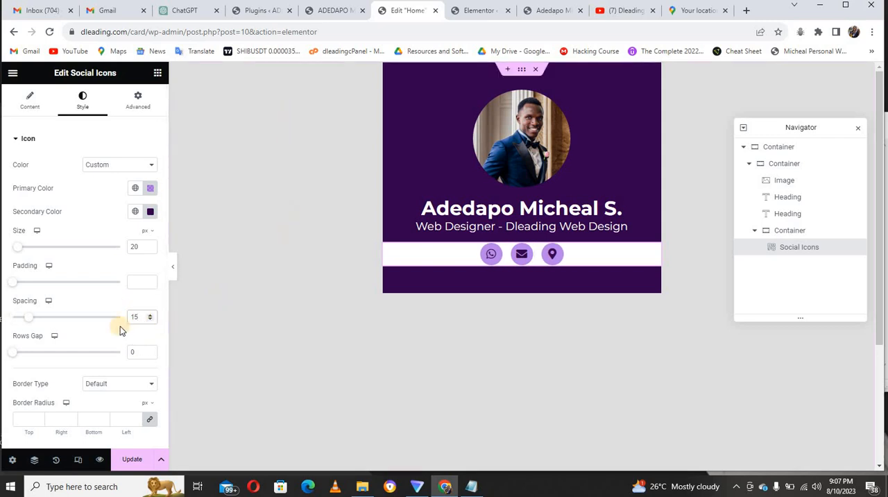
{"action": "left_click", "coordinate": [36, 139]}
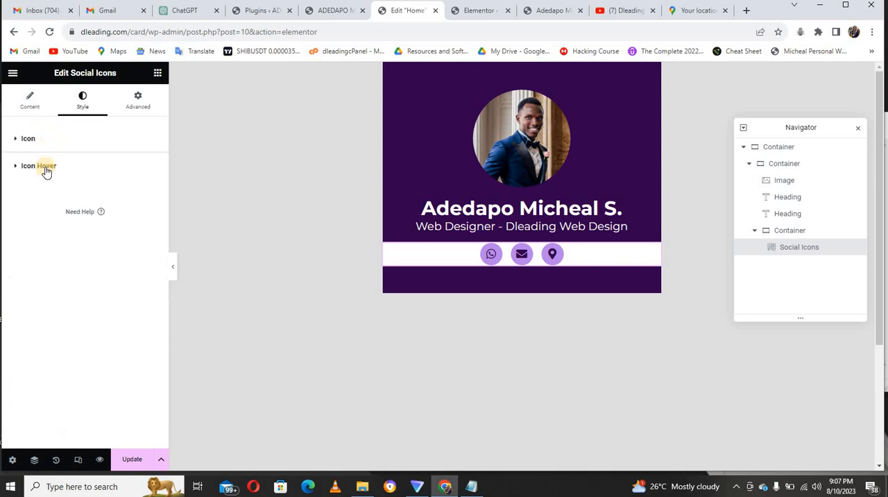
Unlink the social icons widget's padding values and open its top padding for editing.
{"action": "left_click", "coordinate": [136, 108]}
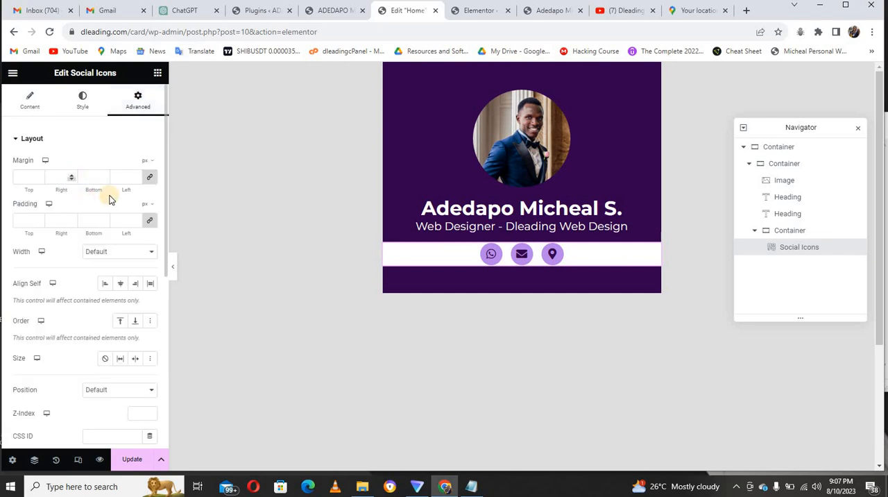
{"action": "left_click", "coordinate": [149, 222]}
{"action": "left_click", "coordinate": [25, 219]}
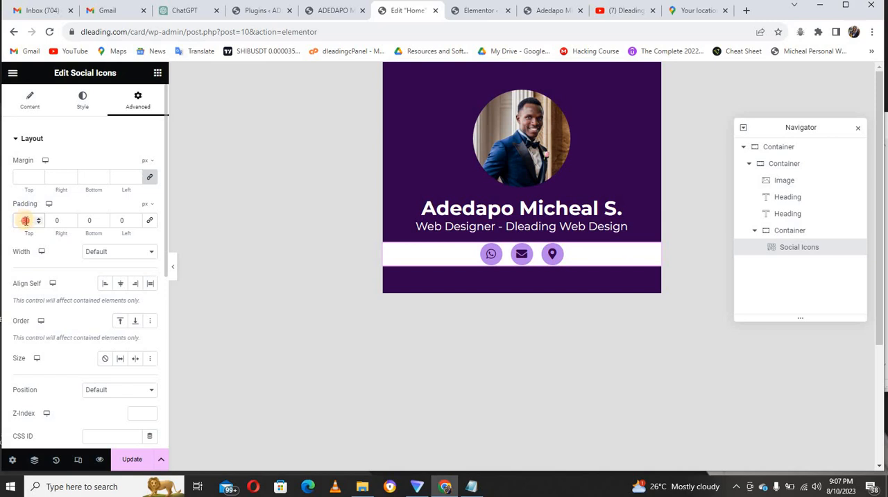
Unlink the social icons widget's margin values, set its top margin to -20 px, and preview the card at full width.
{"action": "double_click", "coordinate": [25, 221]}
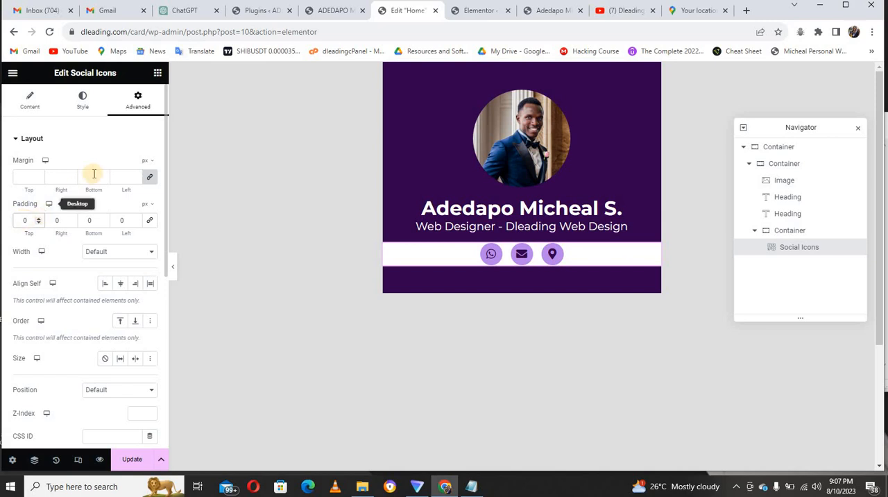
{"action": "left_click", "coordinate": [151, 180]}
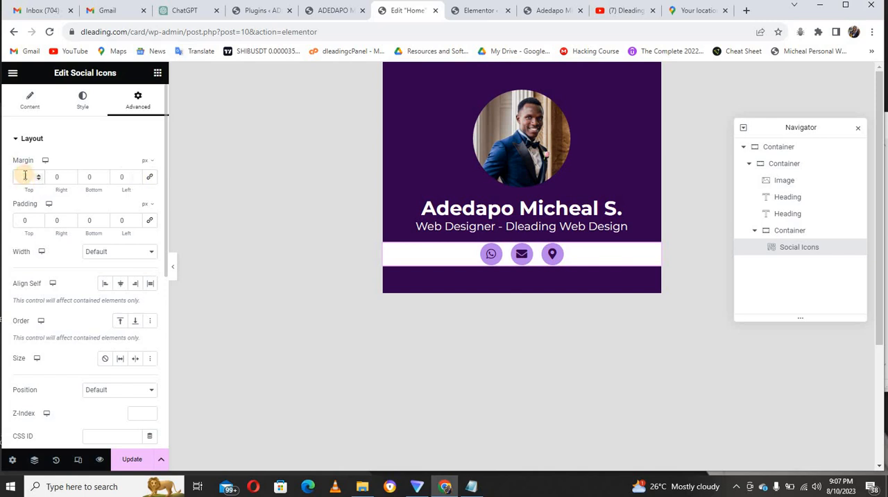
{"action": "type", "text": "-20"}
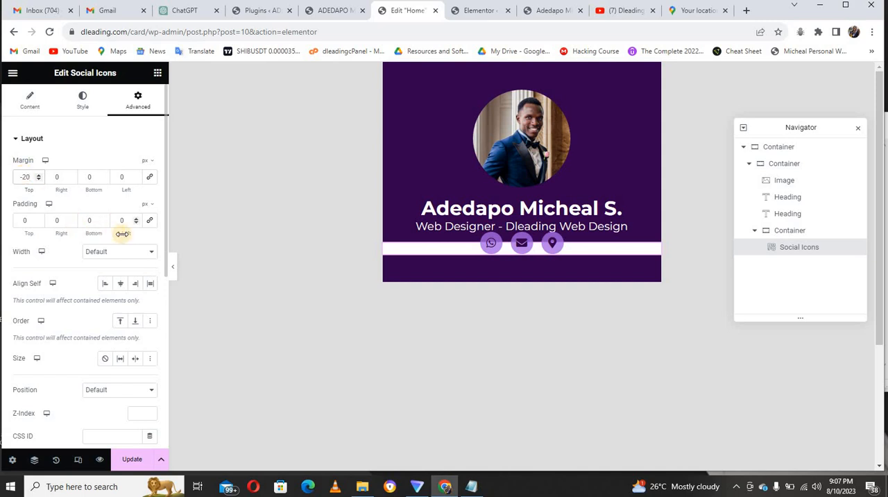
{"action": "left_click", "coordinate": [173, 267]}
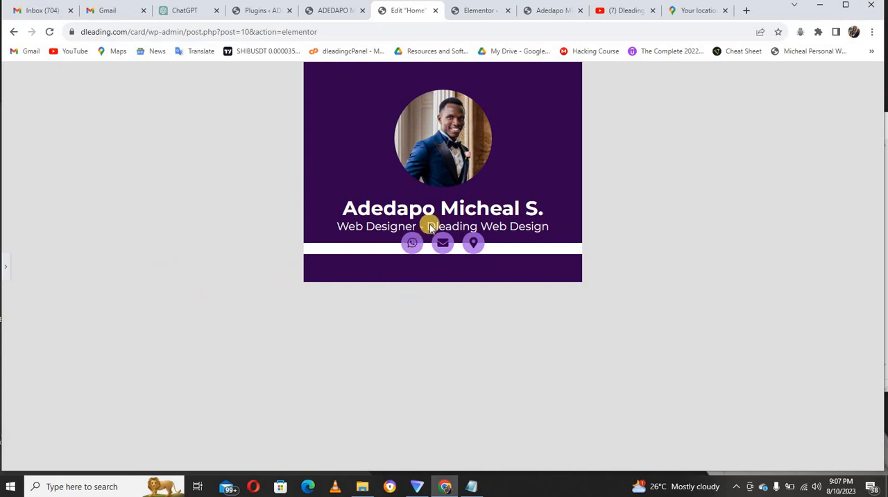
{"action": "left_click", "coordinate": [7, 271]}
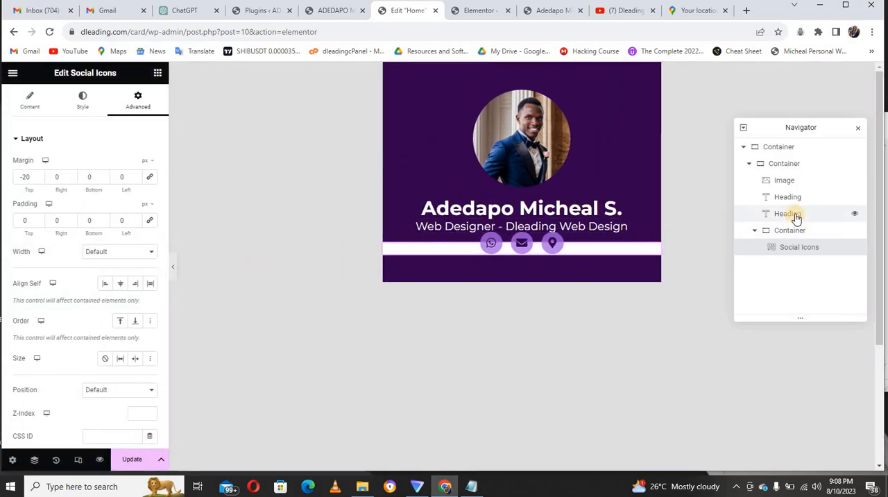
Set the bottom margin of the job-title heading to 5 px and preview the card at full width.
{"action": "left_click", "coordinate": [418, 221]}
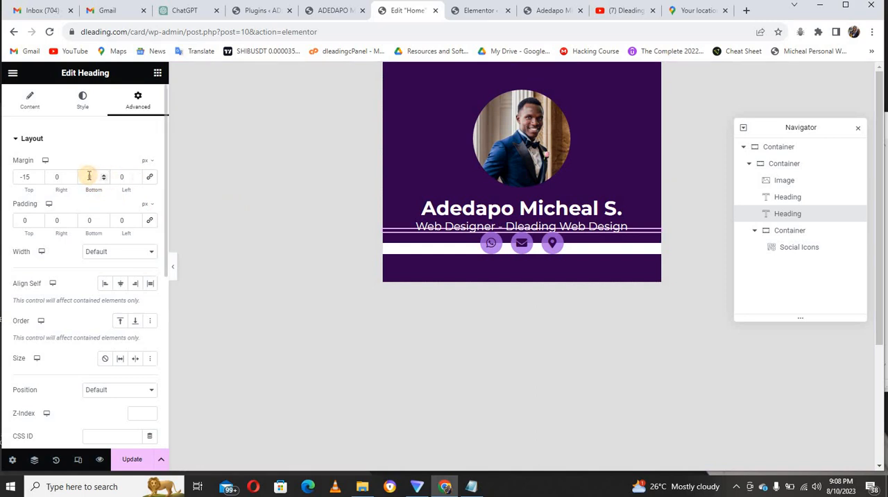
{"action": "type", "text": "50"}
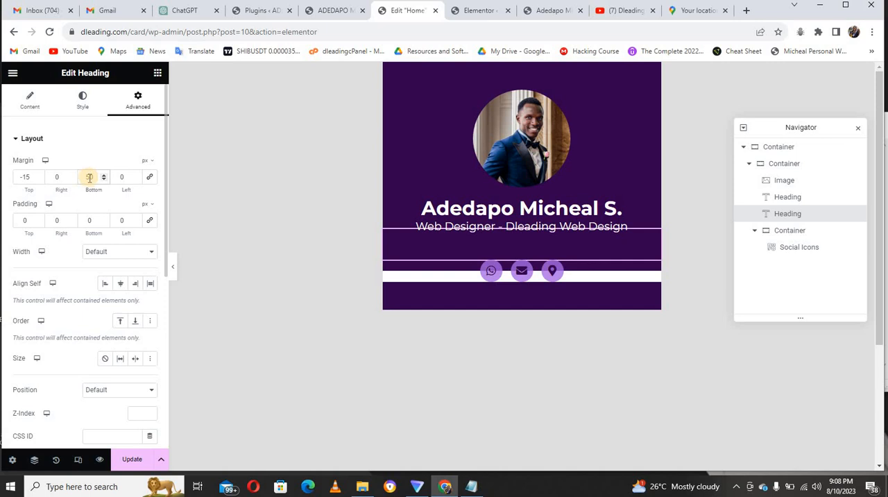
{"action": "key", "text": "BackSpace"}
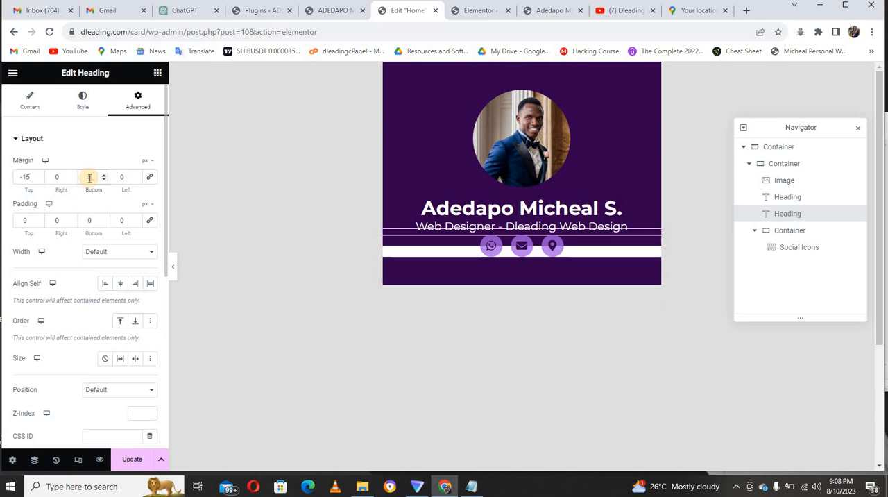
{"action": "left_click", "coordinate": [174, 269]}
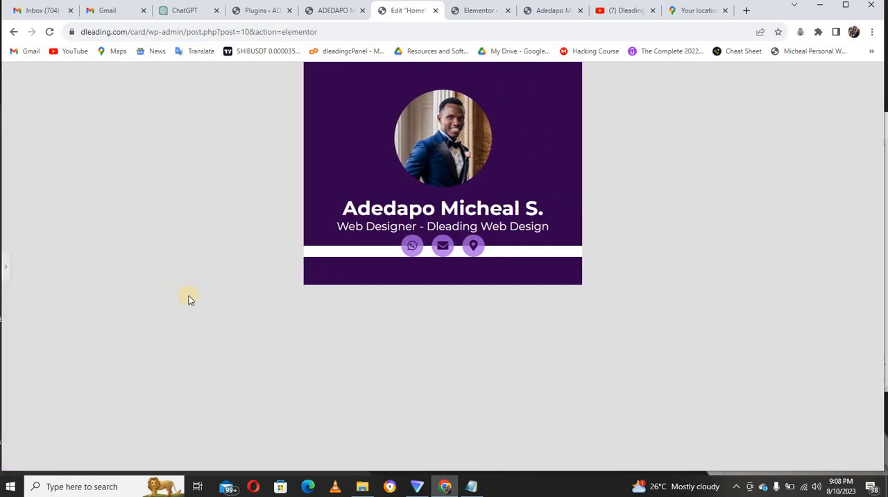
{"action": "left_click", "coordinate": [4, 269]}
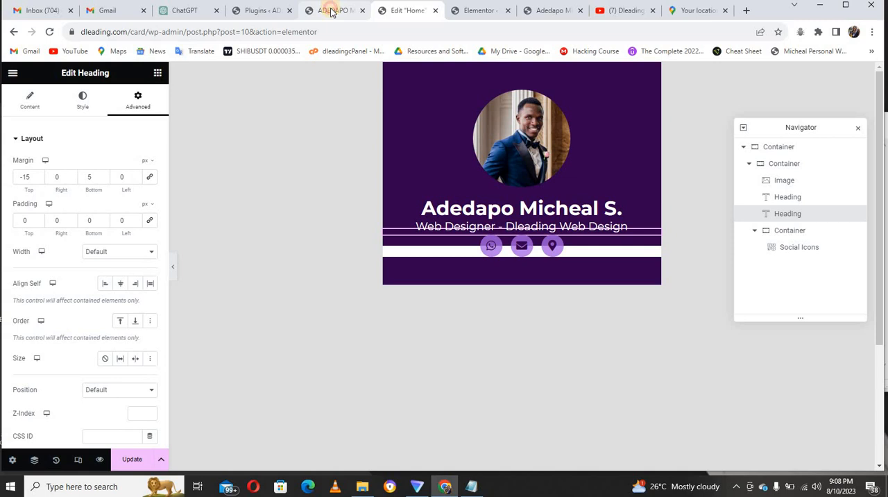
Compare with the reference card and lighten the social icons' primary color to #D7B3FCCC.
{"action": "left_click", "coordinate": [331, 11]}
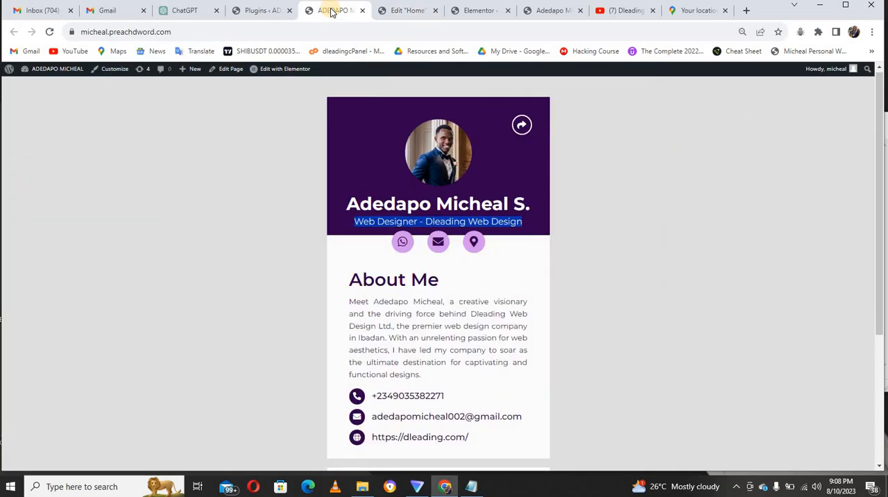
{"action": "left_click", "coordinate": [397, 11]}
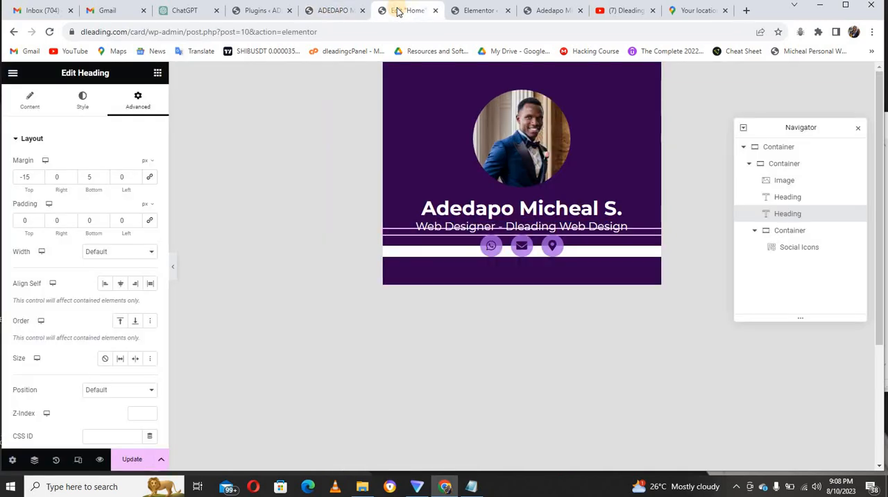
{"action": "left_click", "coordinate": [340, 10]}
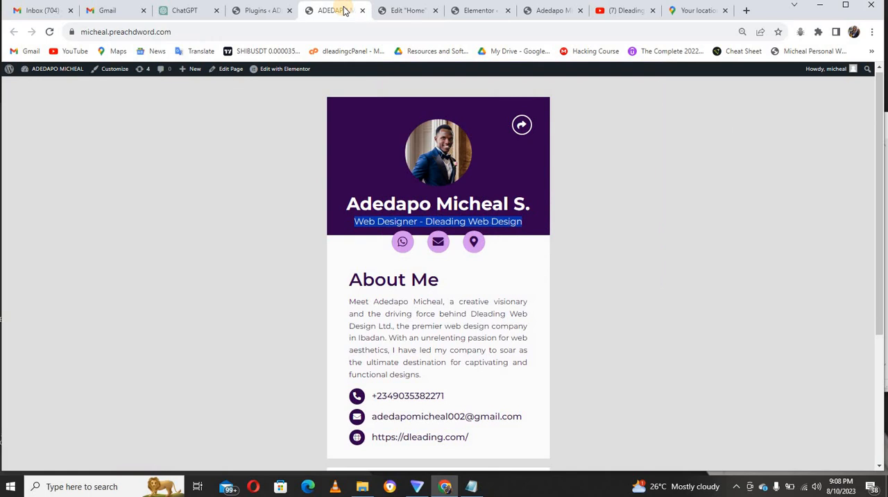
{"action": "left_click", "coordinate": [392, 11]}
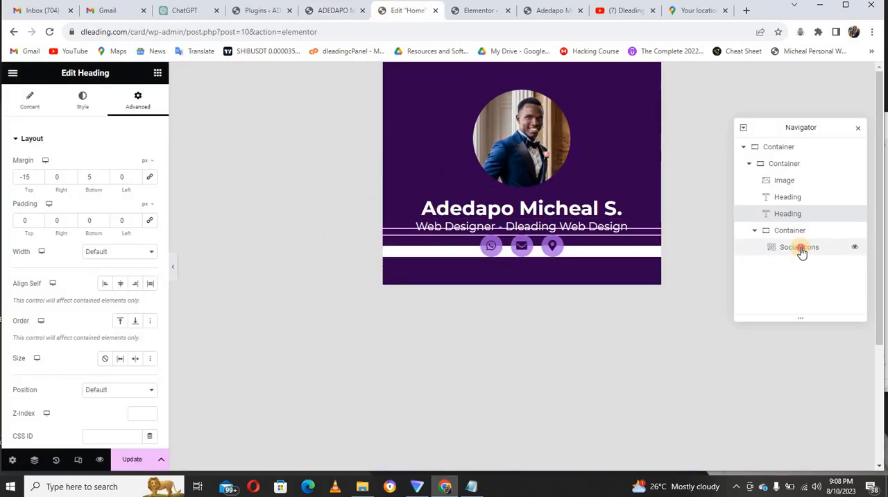
{"action": "left_click", "coordinate": [407, 269]}
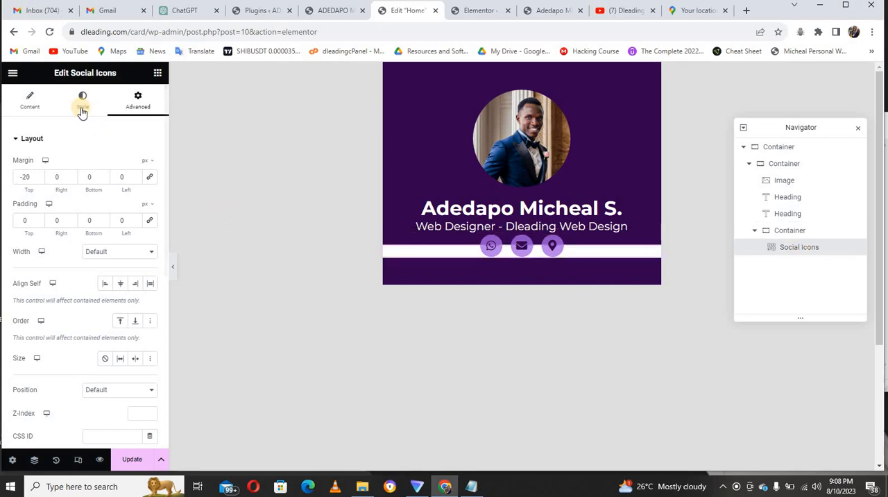
{"action": "left_click", "coordinate": [81, 105]}
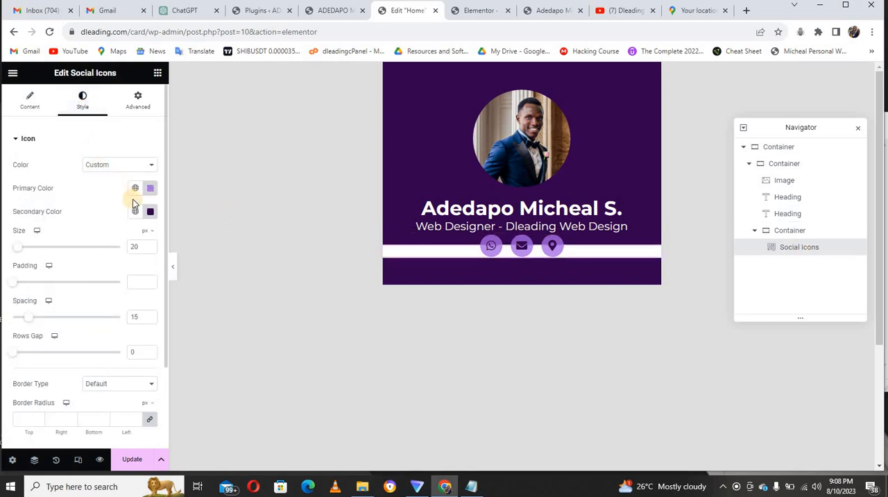
{"action": "left_click", "coordinate": [151, 188]}
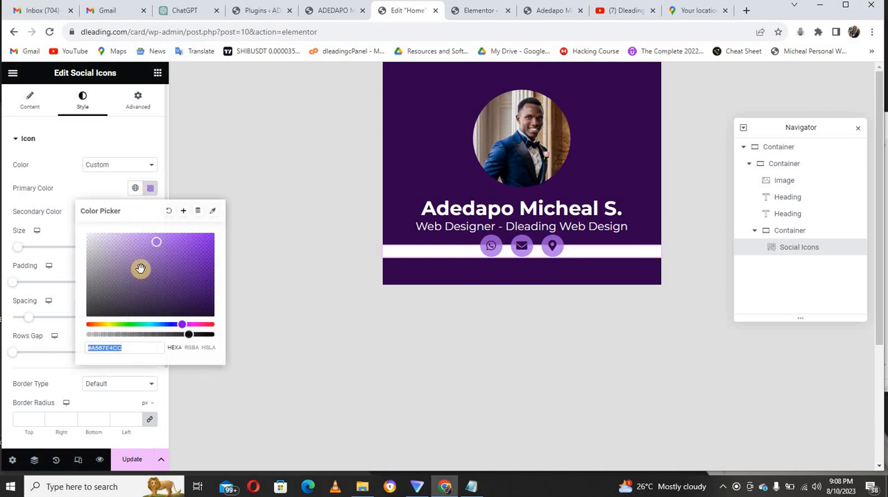
{"action": "left_click", "coordinate": [111, 244]}
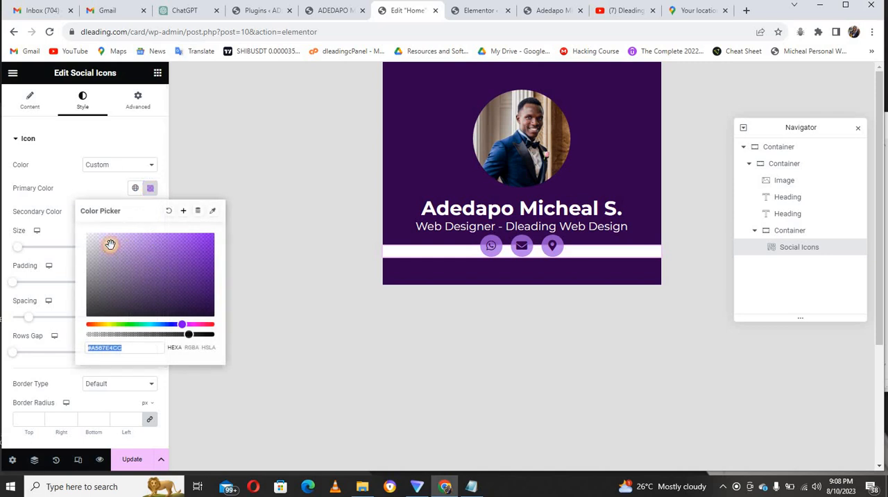
{"action": "left_click", "coordinate": [110, 244]}
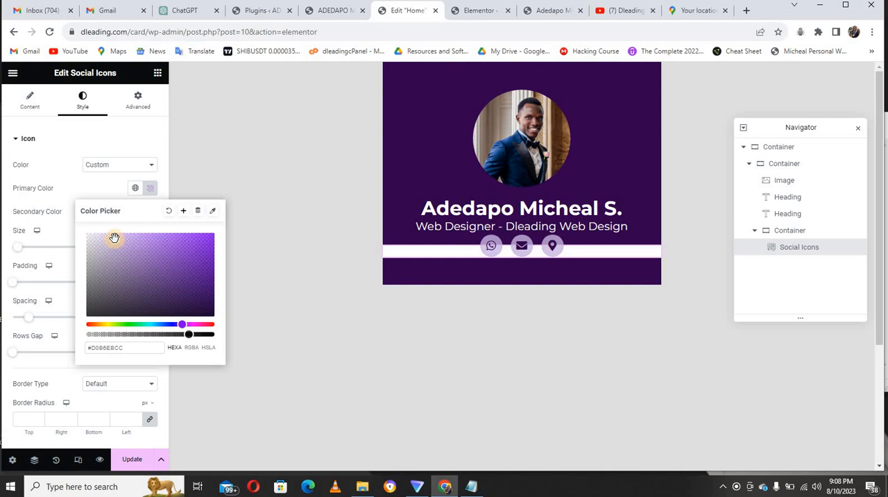
{"action": "mouse_move", "coordinate": [114, 238]}
{"action": "left_mouse_down"}
{"action": "mouse_move", "coordinate": [99, 235]}
{"action": "mouse_move", "coordinate": [123, 233]}
{"action": "left_mouse_up"}
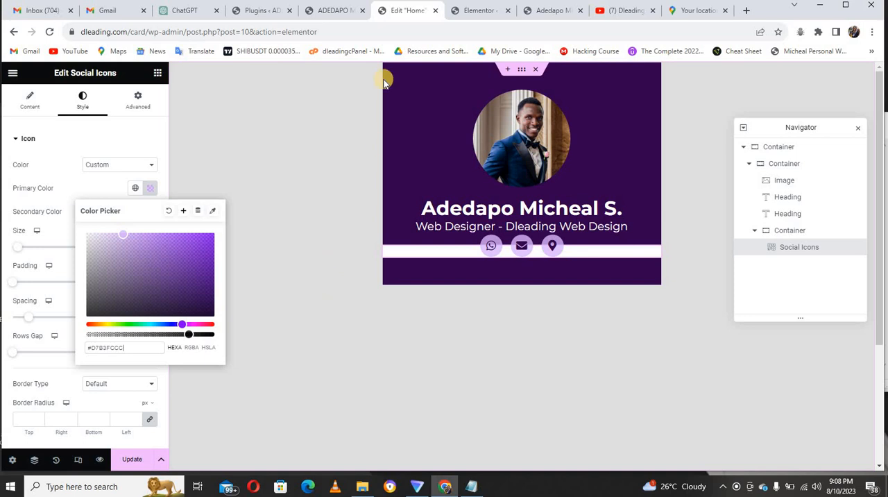
Shift the social icons' primary color to a fully opaque, pinker purple, #E1B3FC, checking it against the reference card.
{"action": "left_click", "coordinate": [346, 10]}
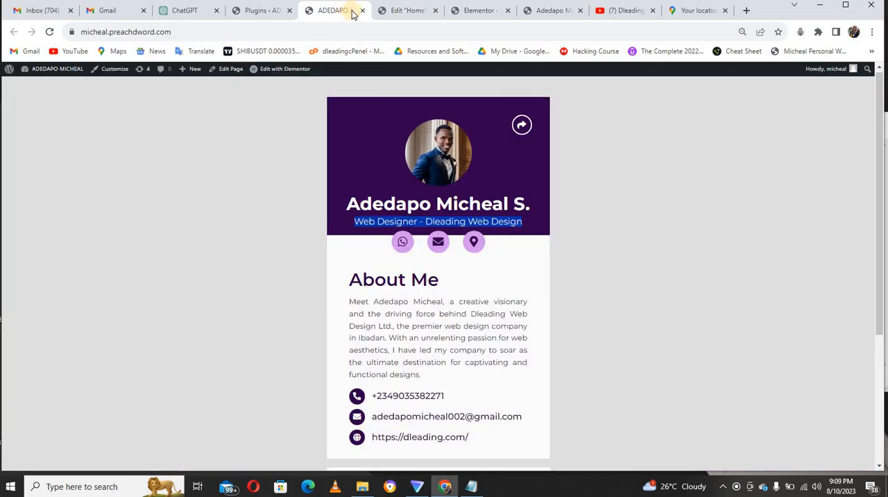
{"action": "left_click", "coordinate": [386, 11]}
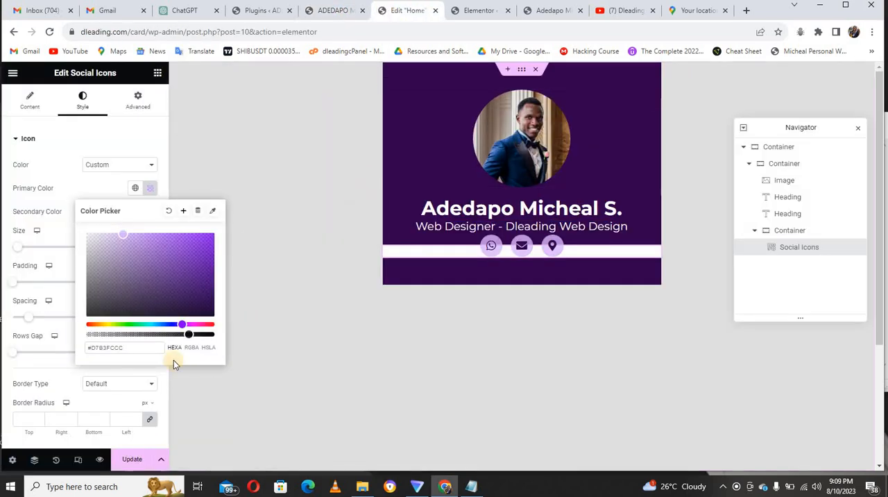
{"action": "left_click", "coordinate": [195, 324]}
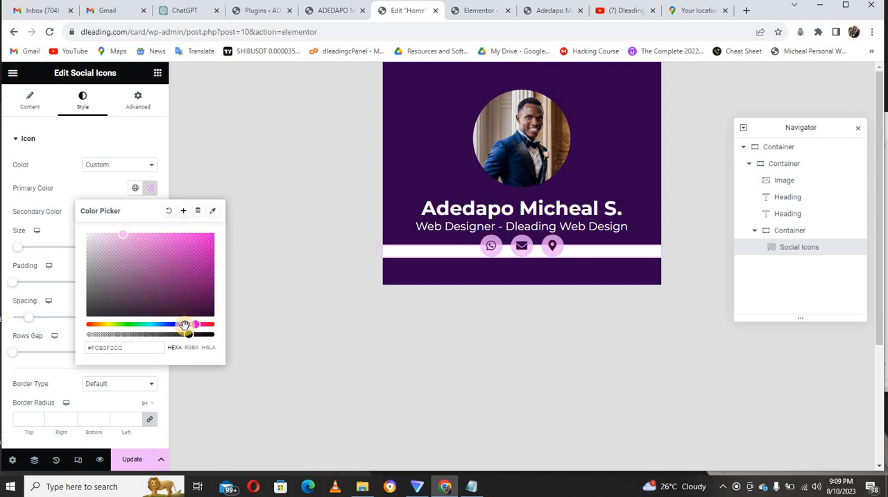
{"action": "left_click", "coordinate": [183, 324]}
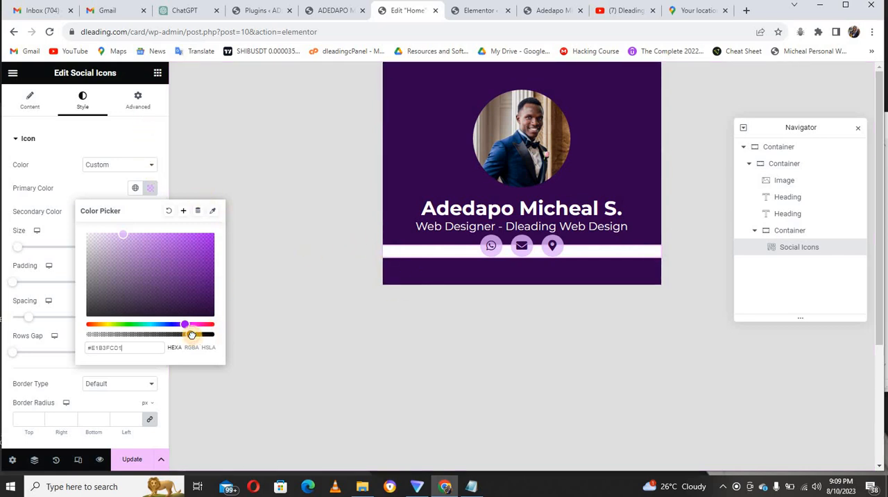
{"action": "left_click_drag", "start_coordinate": [192, 335], "coordinate": [198, 337]}
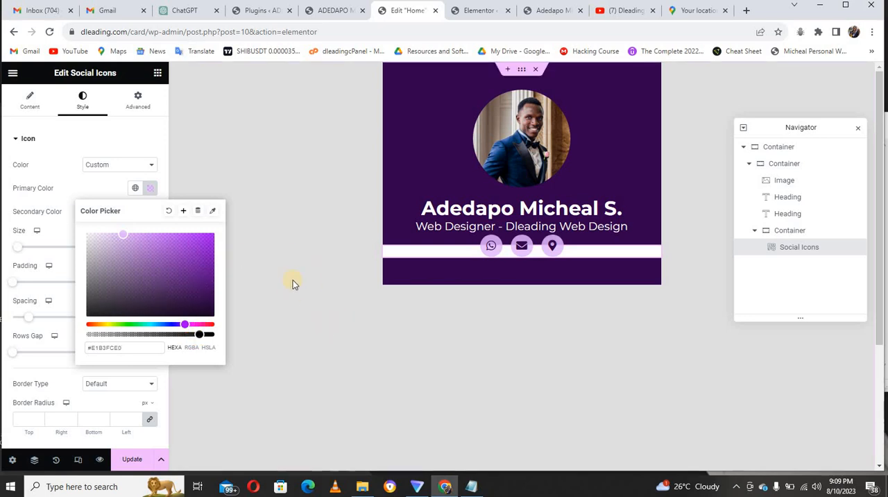
{"action": "left_click_drag", "start_coordinate": [200, 334], "coordinate": [211, 335]}
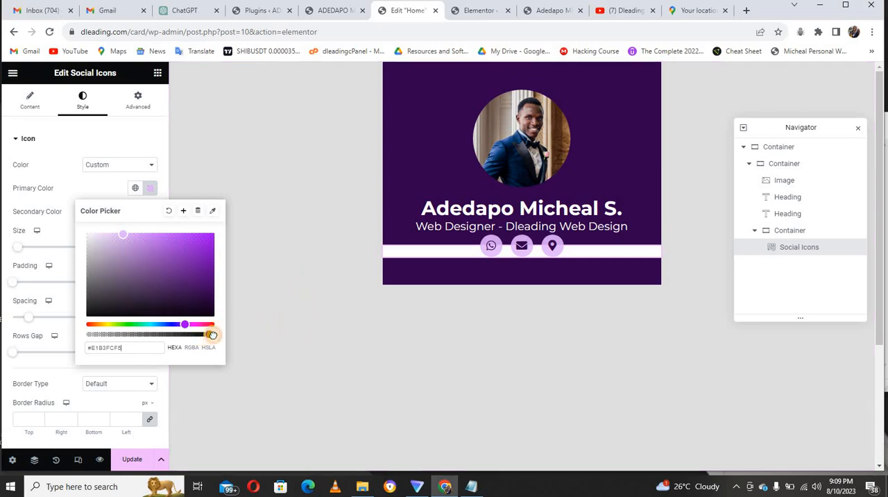
{"action": "left_click", "coordinate": [291, 348]}
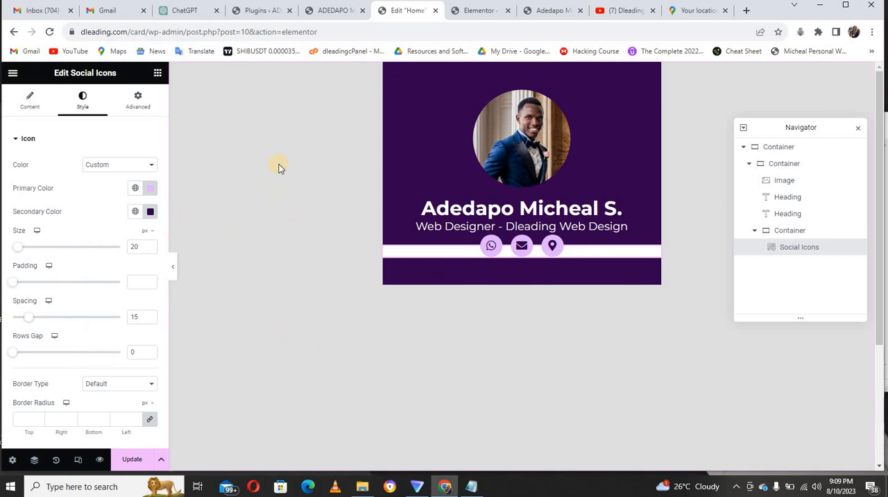
{"action": "left_click", "coordinate": [340, 10]}
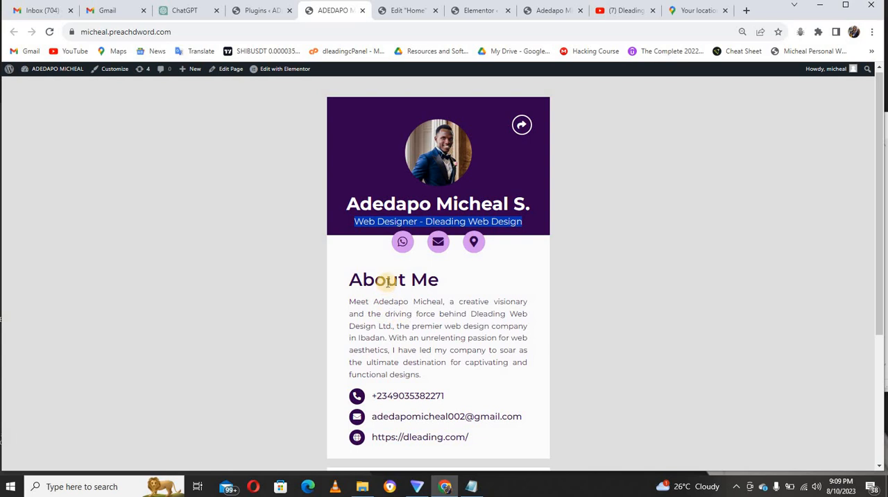
{"action": "left_click", "coordinate": [412, 11]}
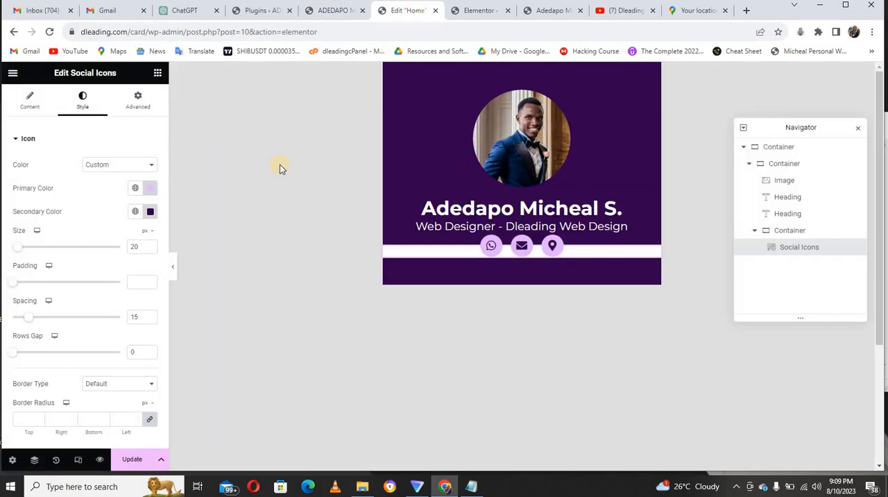
Add a Heading widget below the social icons in the inner container and title it "About Me", copied from the reference card.
{"action": "left_click", "coordinate": [157, 74]}
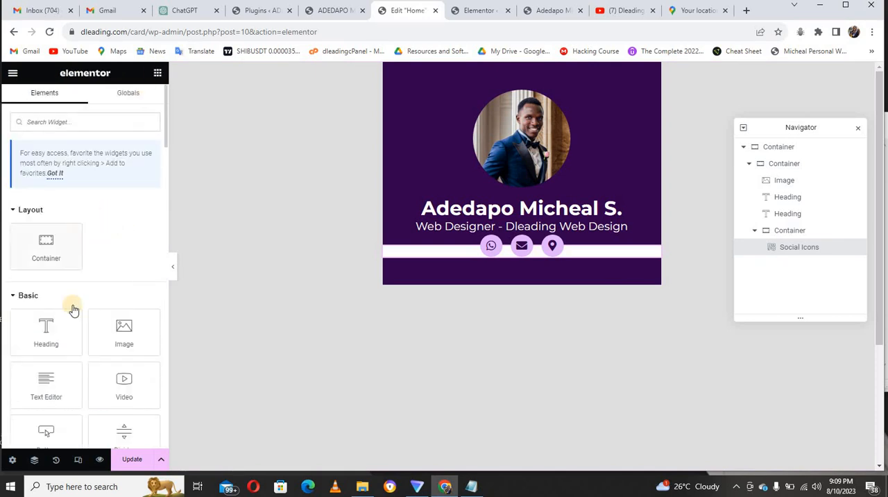
{"action": "left_click_drag", "start_coordinate": [44, 337], "coordinate": [465, 258]}
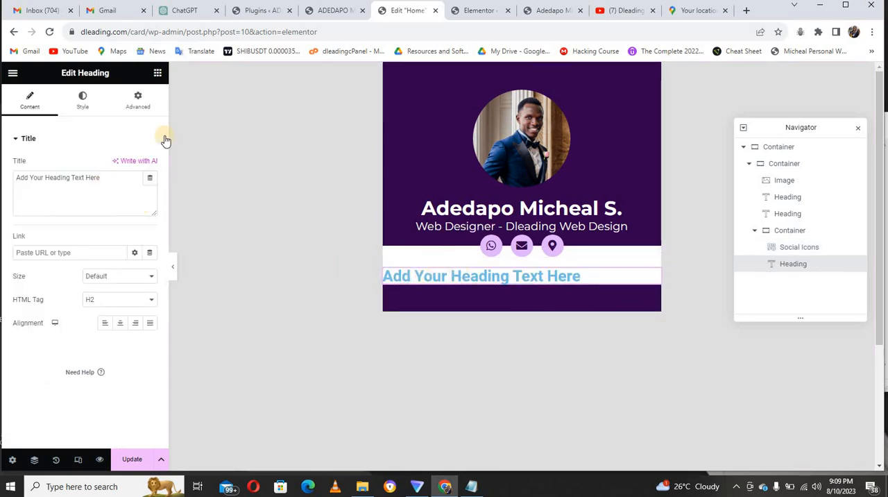
{"action": "left_click", "coordinate": [329, 12]}
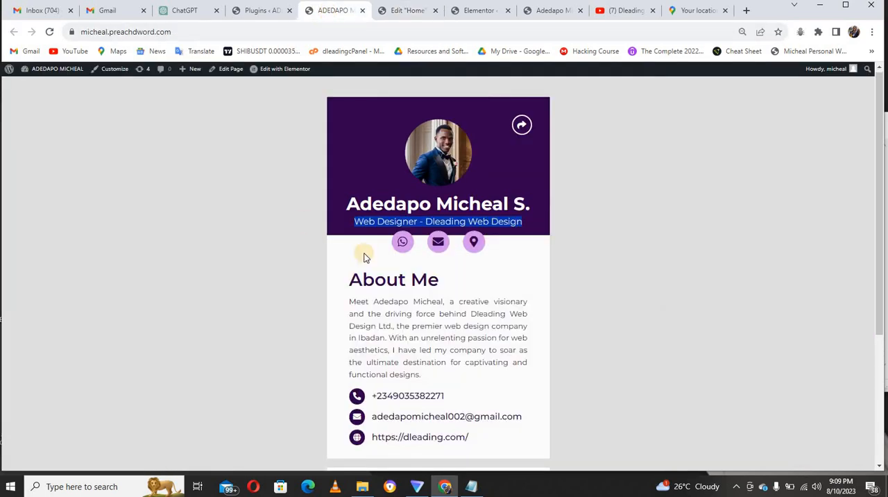
{"action": "left_click_drag", "start_coordinate": [435, 279], "coordinate": [353, 280]}
{"action": "key", "text": "ctrl+c"}
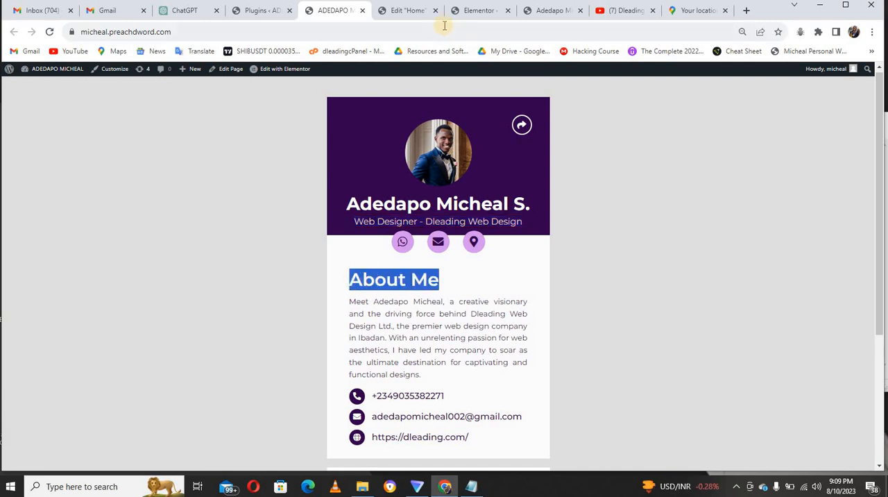
{"action": "left_click", "coordinate": [398, 13]}
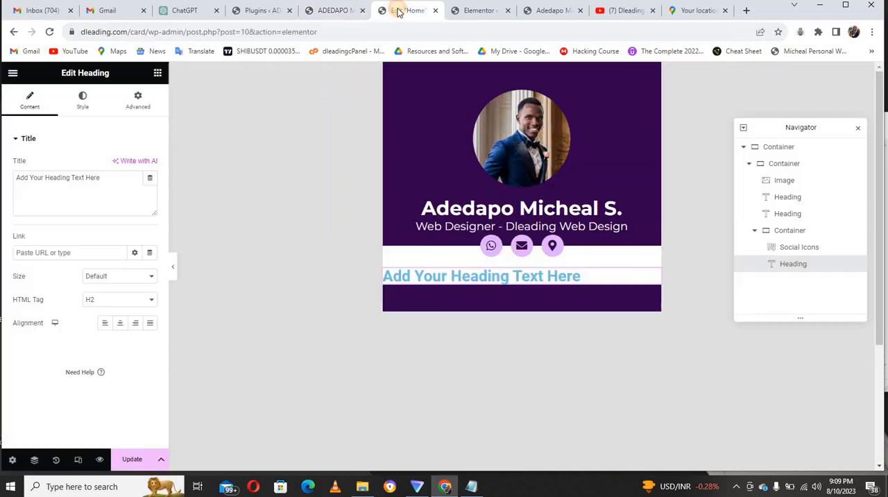
{"action": "triple_click", "coordinate": [124, 194]}
{"action": "key", "text": "ctrl+v"}
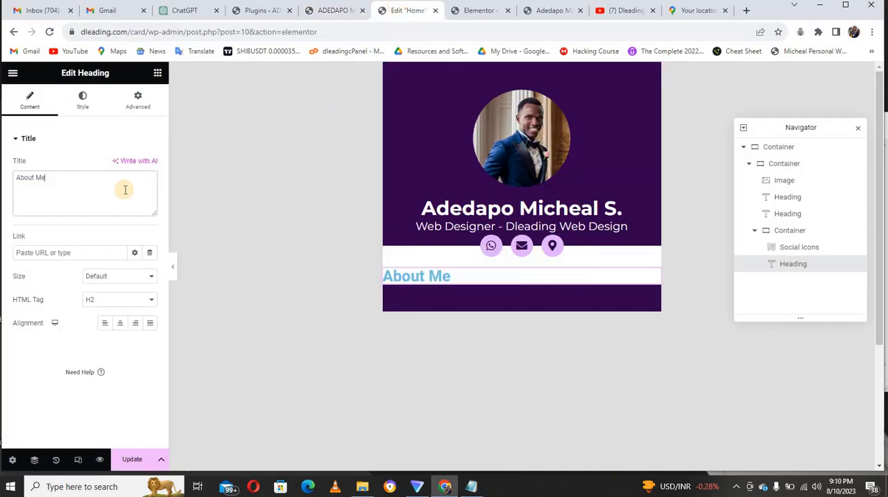
Set the text color of the "About Me" heading to #32004d.
{"action": "left_click", "coordinate": [85, 106]}
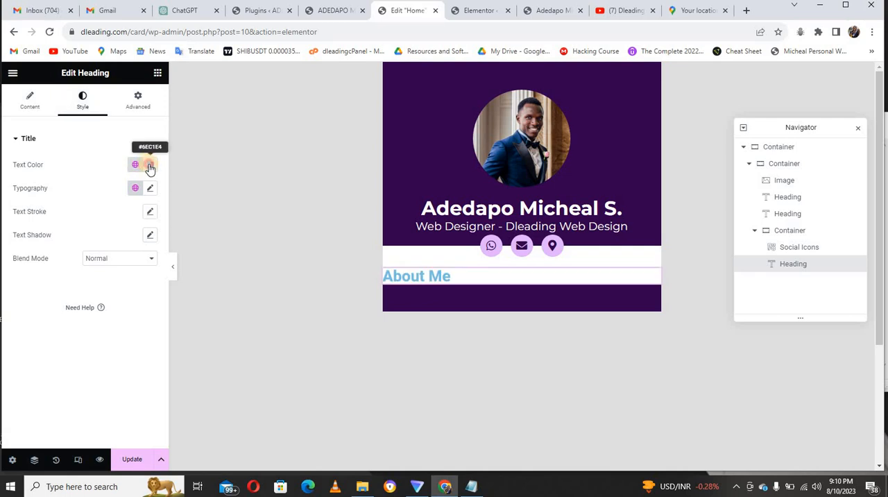
{"action": "left_click", "coordinate": [149, 166]}
{"action": "left_click", "coordinate": [140, 321]}
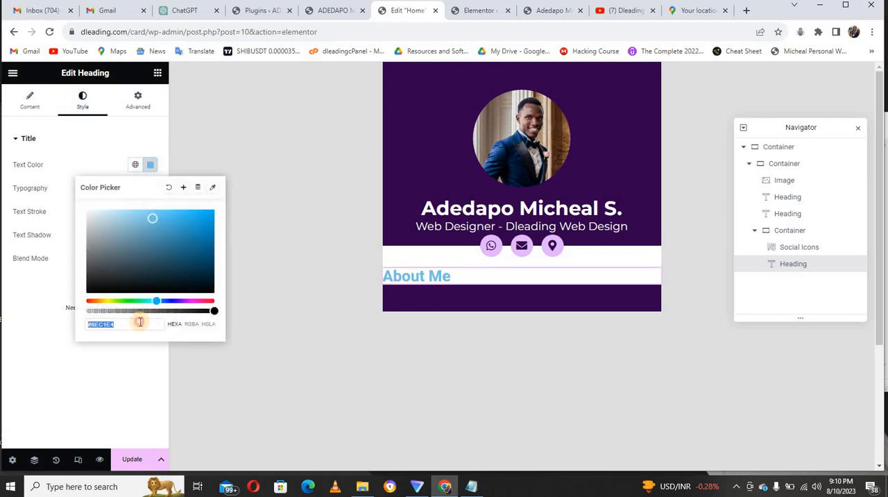
{"action": "type", "text": "#3200"}
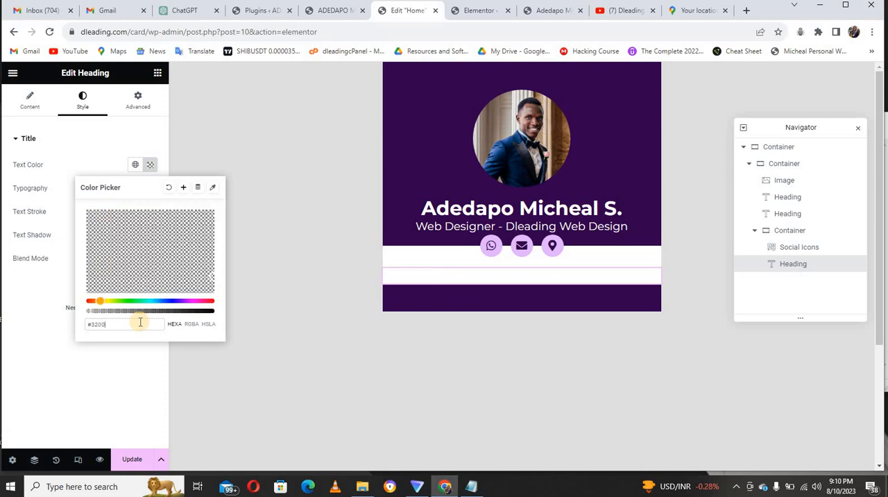
{"action": "type", "text": "4d"}
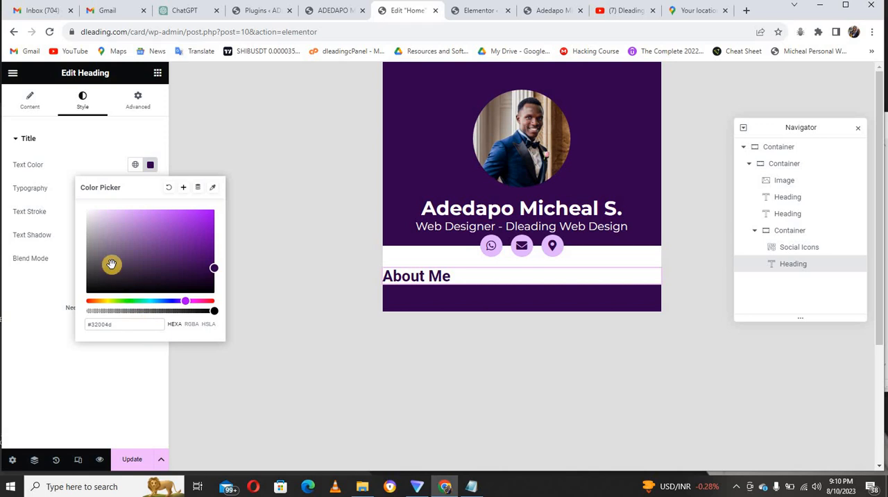
{"action": "left_click", "coordinate": [106, 166]}
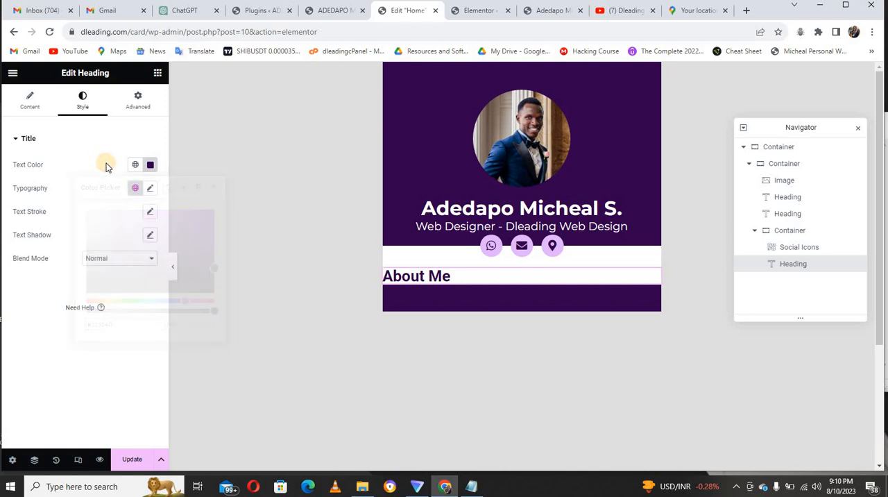
Set the "About Me" heading's typography to the Montserrat family at a size of 40 px.
{"action": "left_click", "coordinate": [149, 189]}
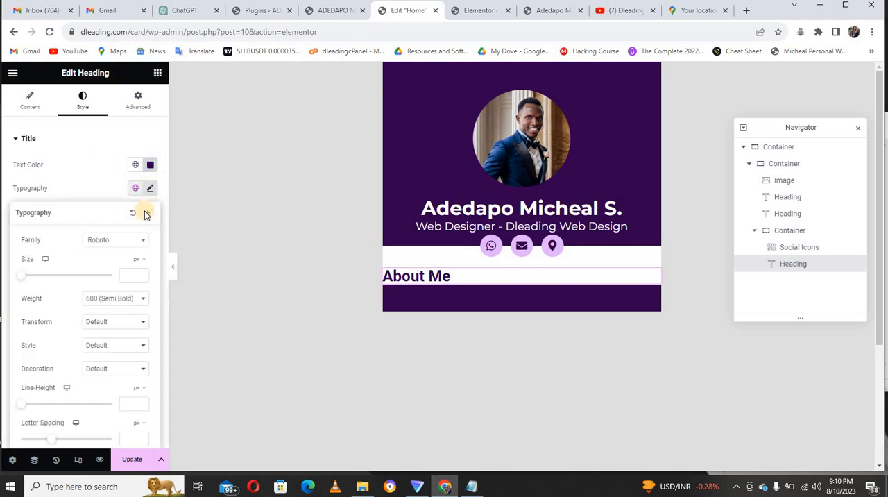
{"action": "left_click", "coordinate": [118, 240]}
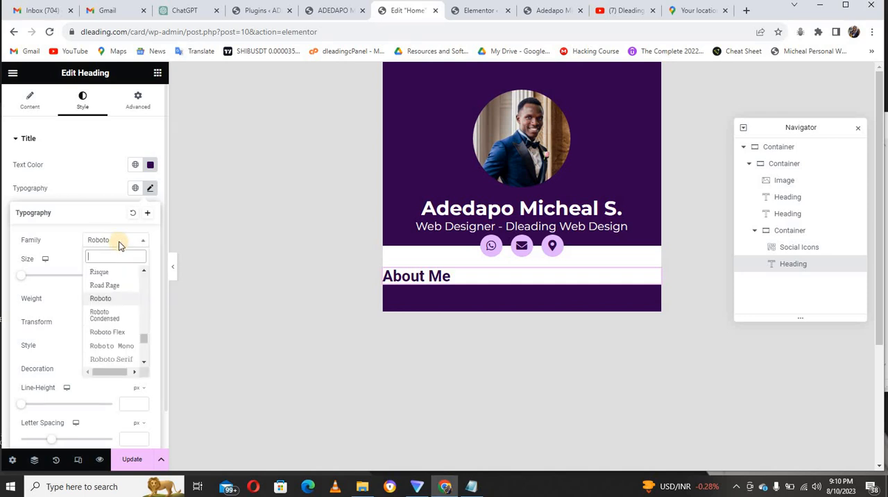
{"action": "type", "text": "sert"}
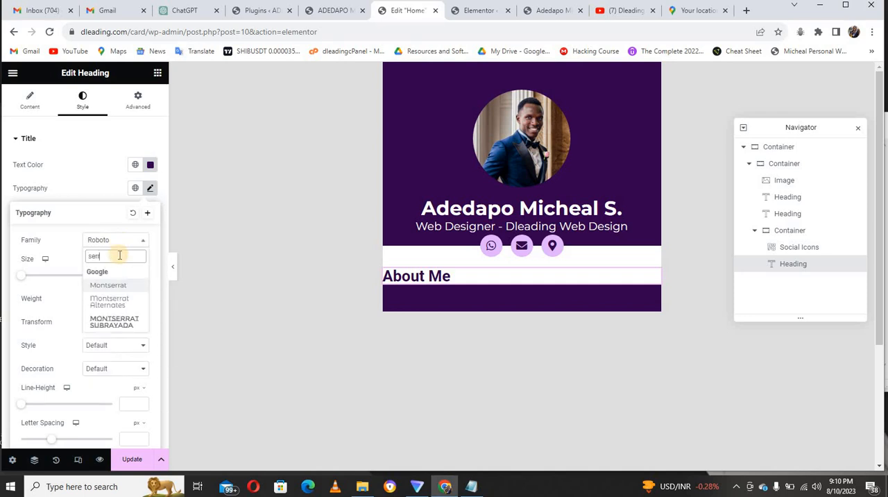
{"action": "left_click", "coordinate": [122, 279]}
{"action": "left_click", "coordinate": [130, 274]}
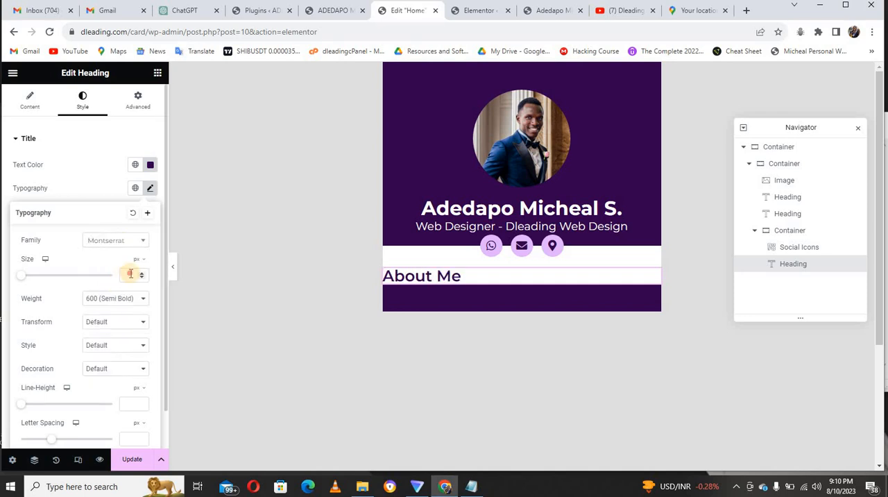
{"action": "type", "text": "40"}
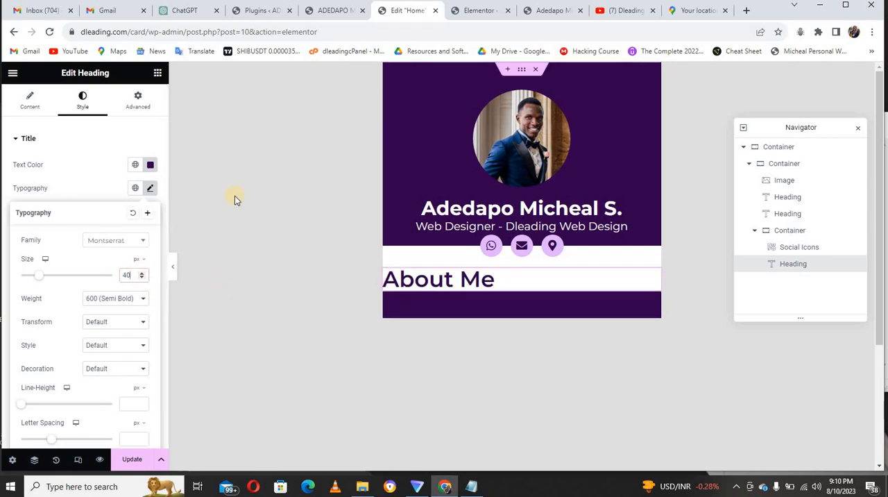
Add a Text Editor widget below the "About Me" heading and replace its placeholder with the biography paragraph copied from the reference card.
{"action": "left_click", "coordinate": [158, 74]}
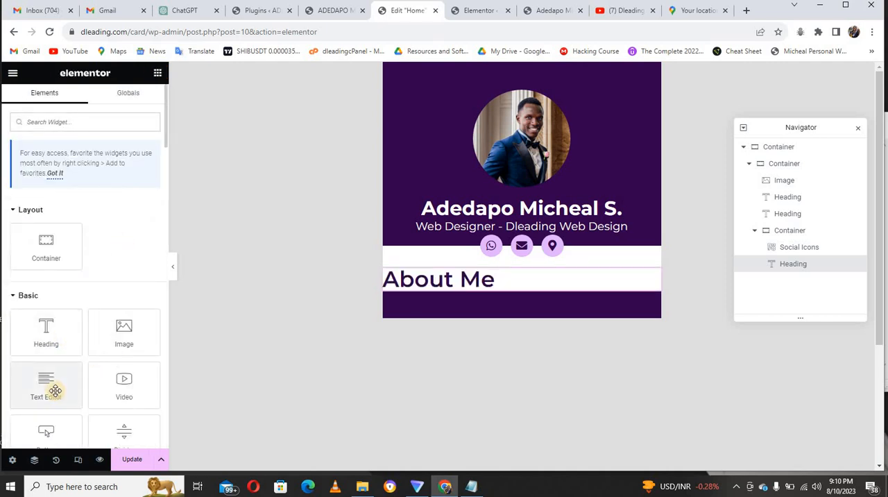
{"action": "left_click_drag", "start_coordinate": [48, 386], "coordinate": [414, 281]}
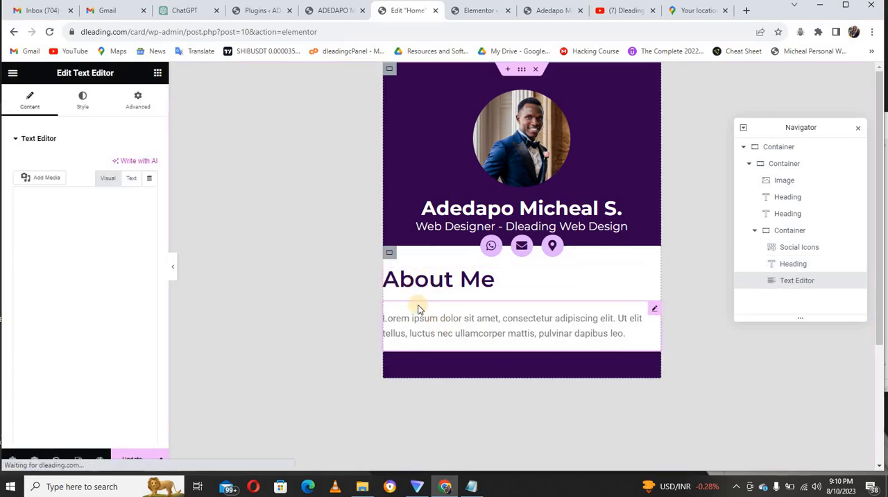
{"action": "left_click", "coordinate": [333, 11]}
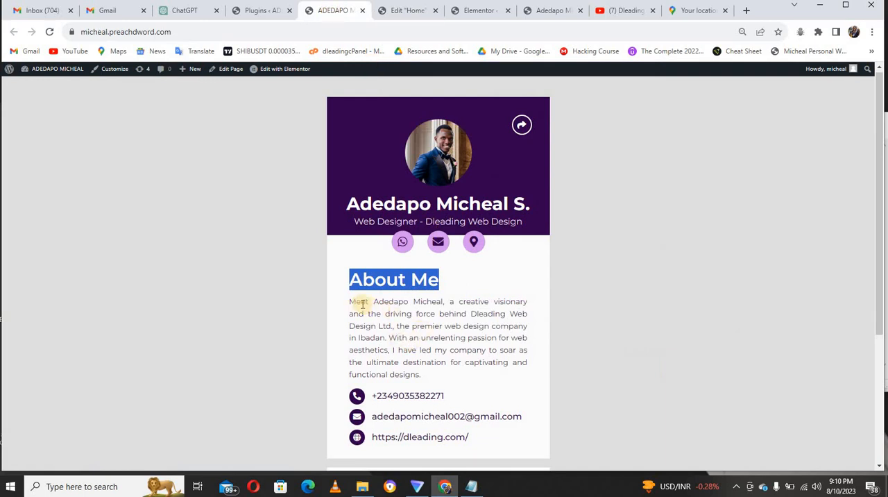
{"action": "left_click_drag", "start_coordinate": [350, 302], "coordinate": [424, 373]}
{"action": "key", "text": "ctrl+c"}
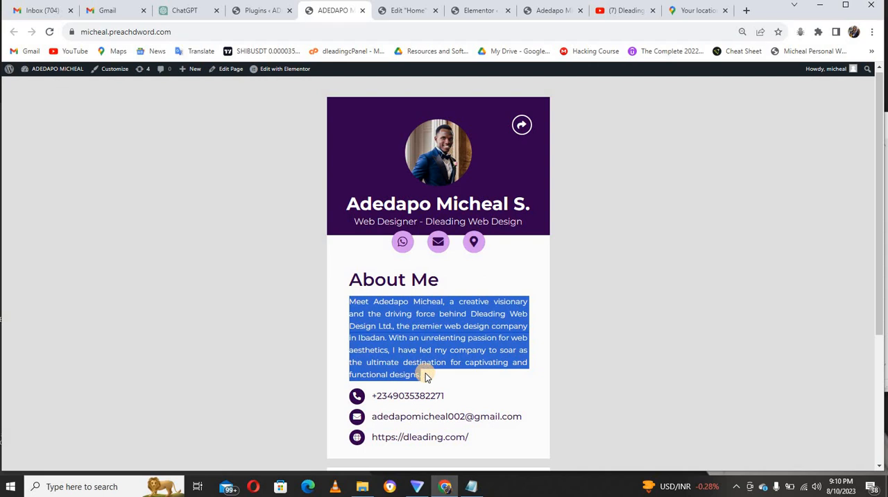
{"action": "left_click", "coordinate": [395, 11]}
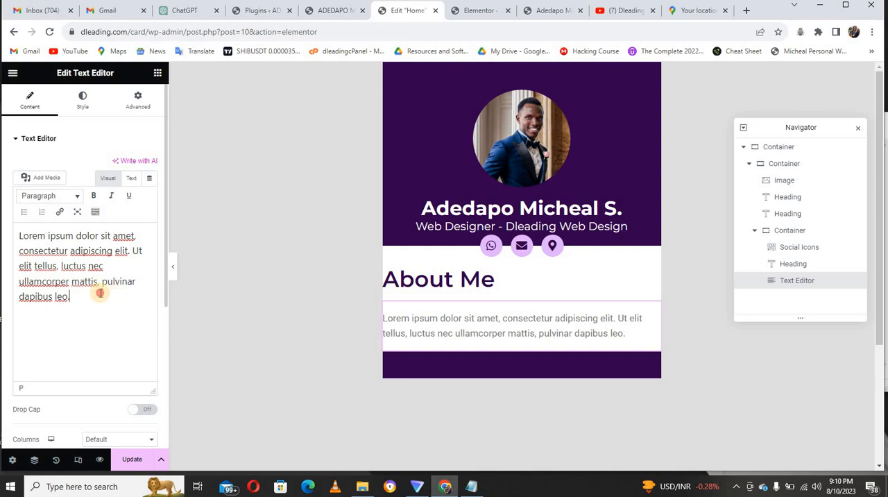
{"action": "triple_click", "coordinate": [100, 291]}
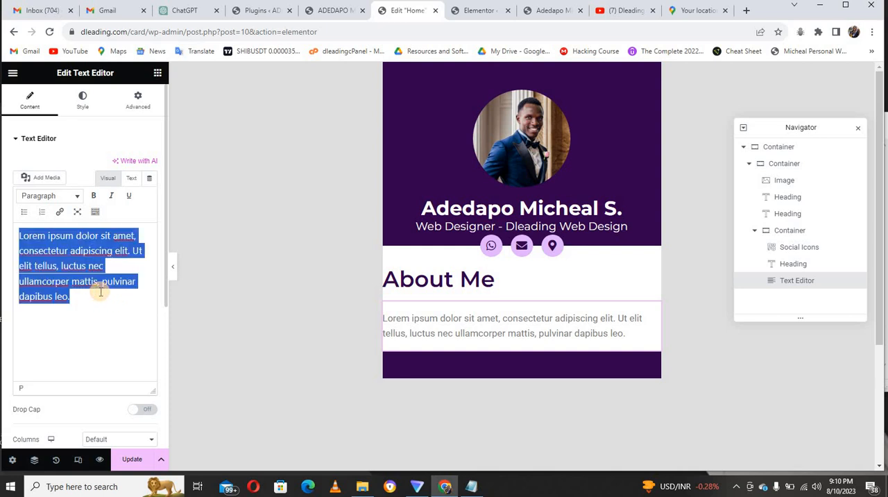
{"action": "key", "text": "ctrl+v"}
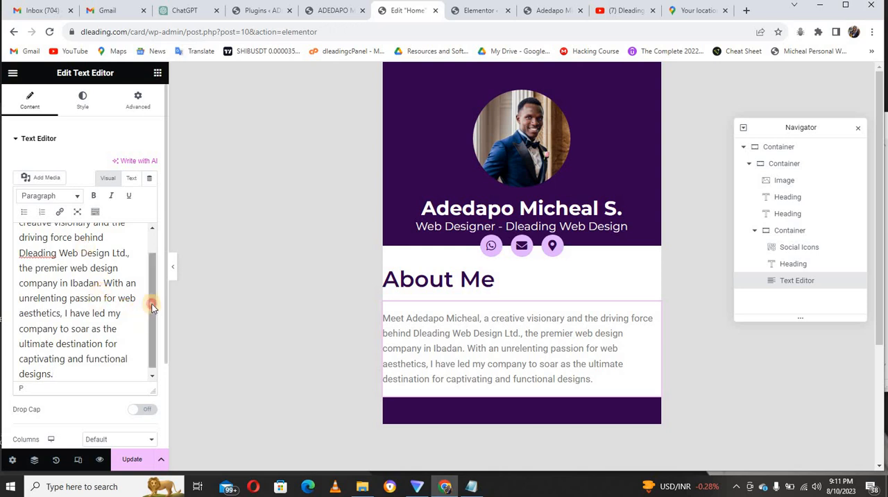
{"action": "left_click_drag", "start_coordinate": [150, 302], "coordinate": [151, 278]}
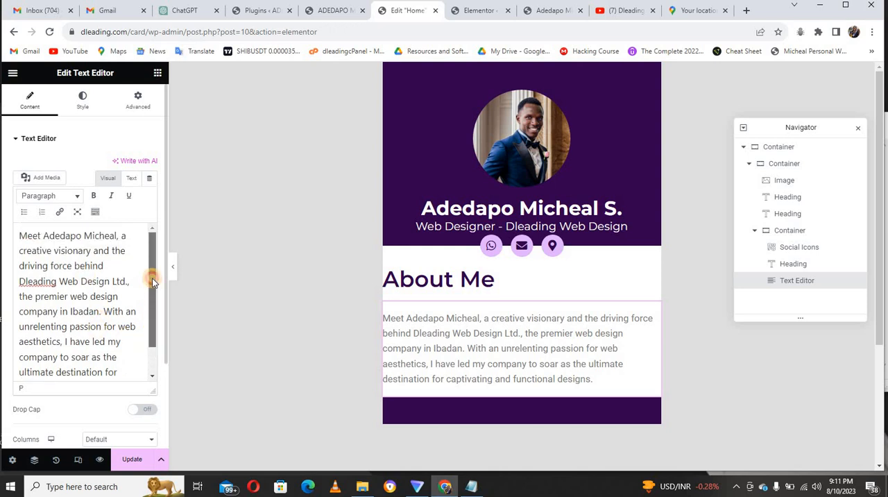
Compare the heading spacing with the reference card and give the "About Me" heading a top margin of 40 px.
{"action": "left_click", "coordinate": [406, 279]}
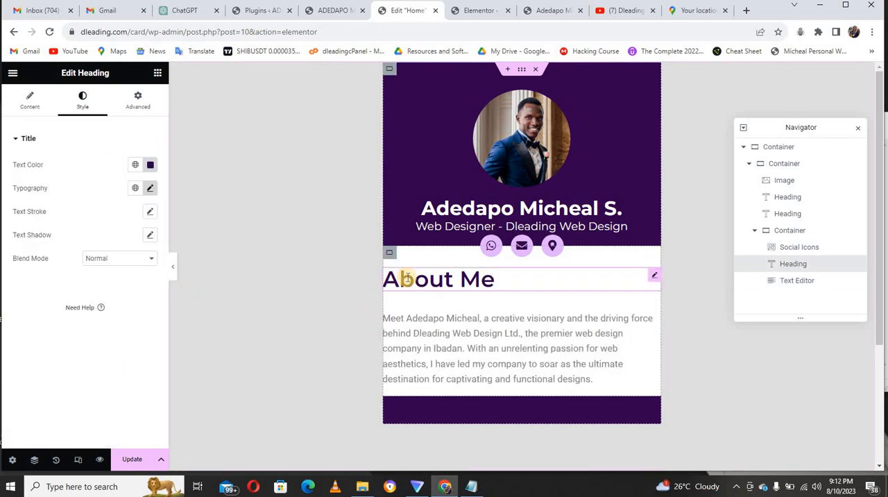
{"action": "left_click", "coordinate": [138, 102]}
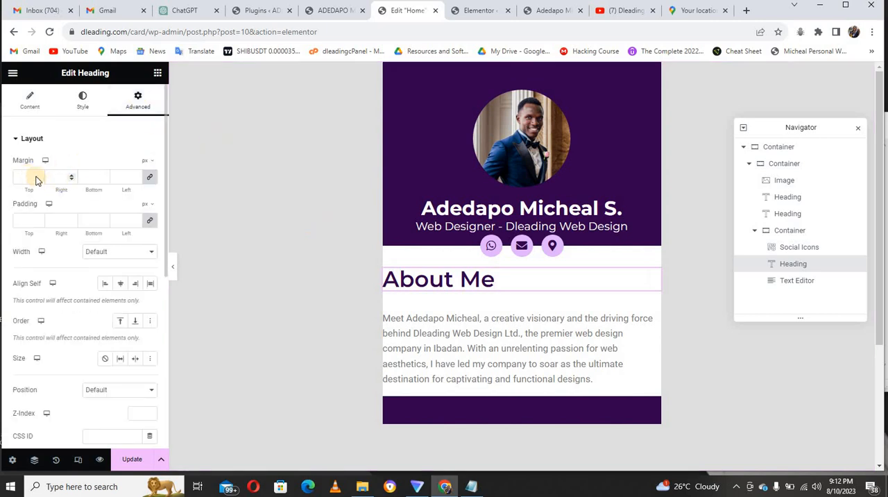
{"action": "left_click", "coordinate": [326, 10]}
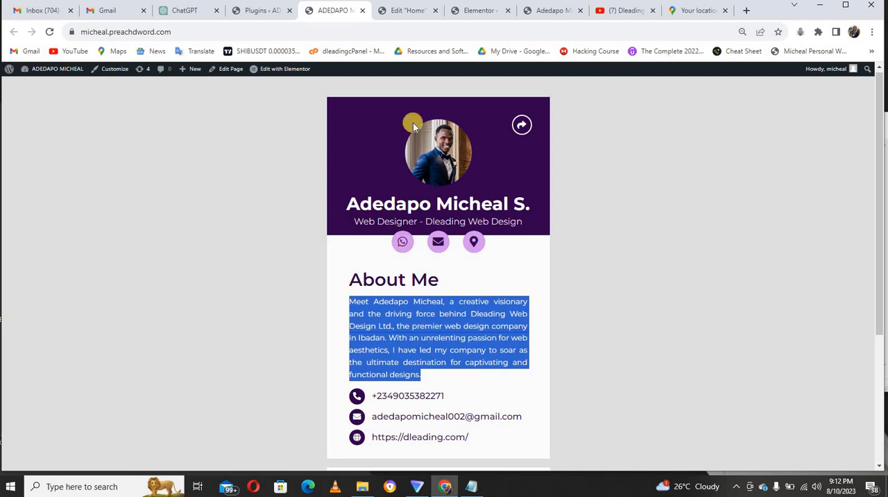
{"action": "left_click", "coordinate": [409, 11]}
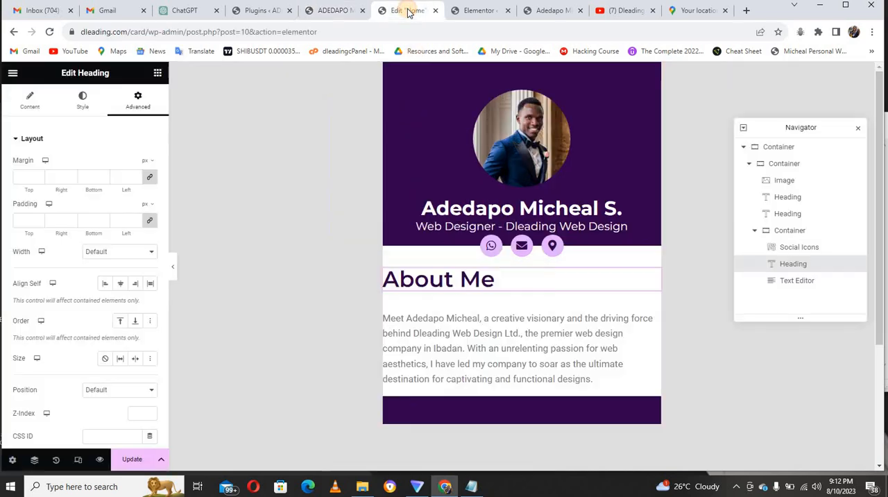
{"action": "left_click", "coordinate": [26, 176]}
{"action": "type", "text": "40"}
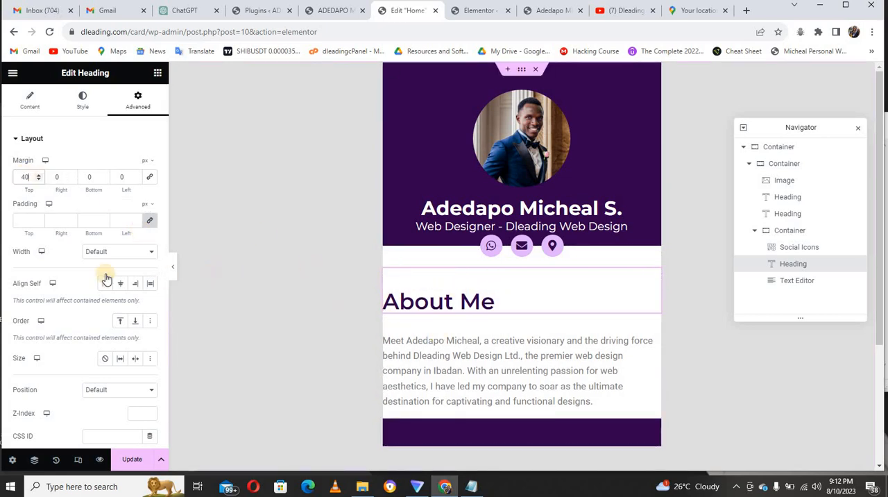
Try a 40 px padding on all sides of the "About Me" heading and clear it.
{"action": "left_click", "coordinate": [28, 219]}
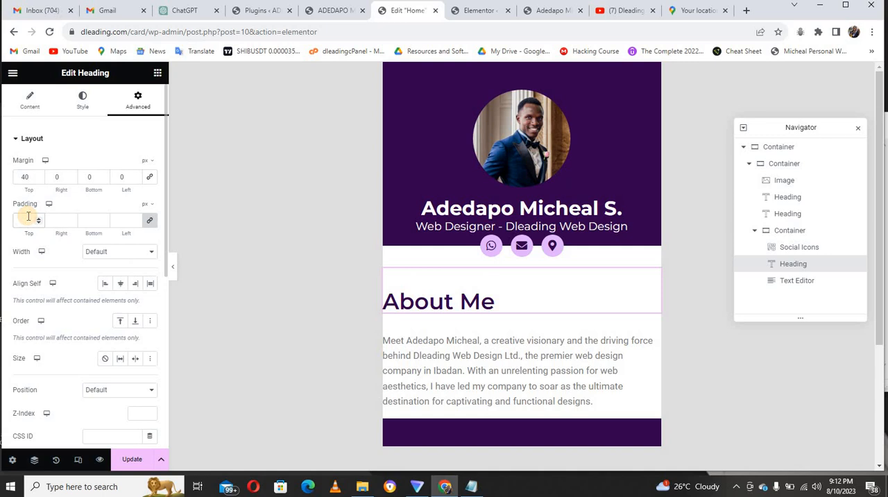
{"action": "type", "text": "40"}
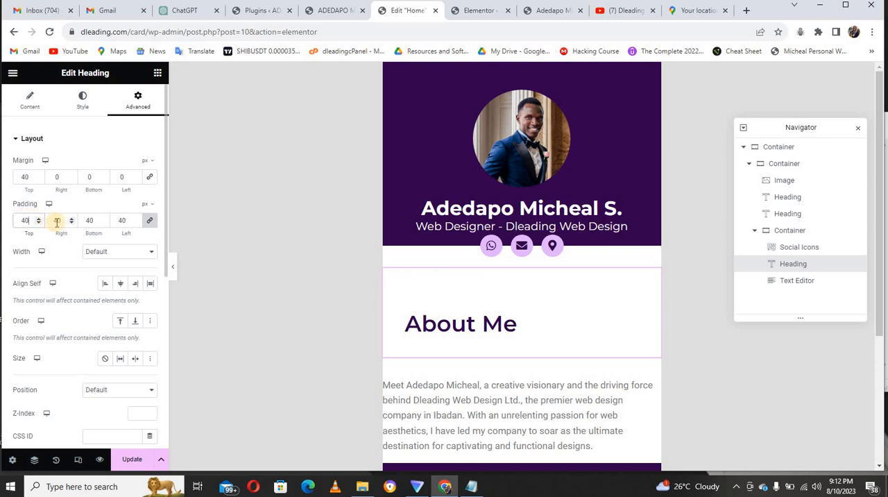
{"action": "double_click", "coordinate": [57, 221]}
{"action": "key", "text": "BackSpace"}
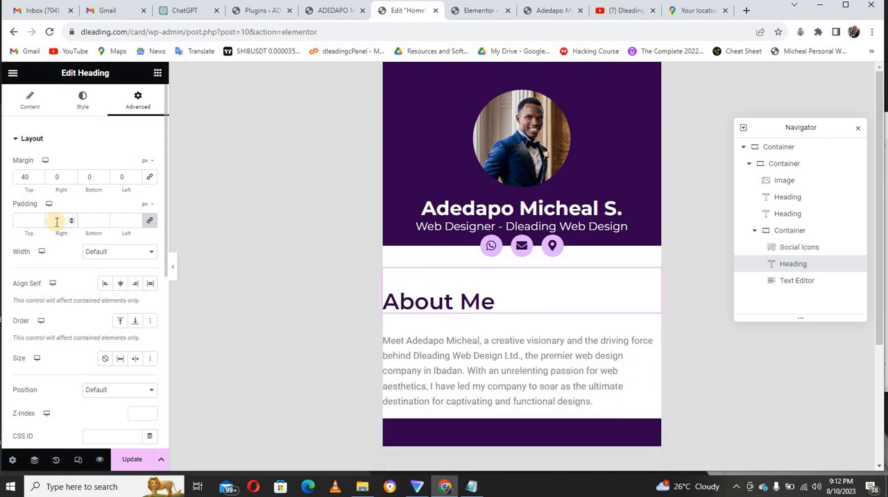
Unlink the heading's padding values, try 20 px of right padding, and reset it to 0.
{"action": "left_click", "coordinate": [152, 221]}
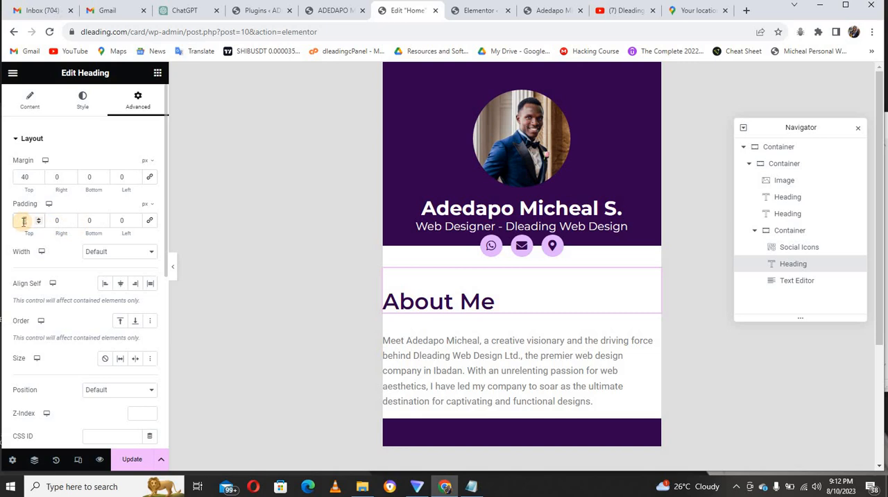
{"action": "left_click_drag", "start_coordinate": [23, 221], "coordinate": [55, 216]}
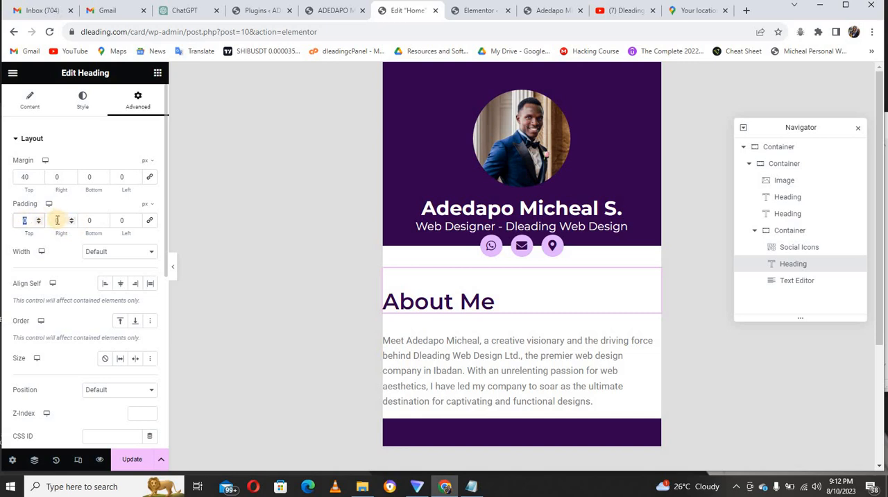
{"action": "left_click", "coordinate": [57, 220]}
{"action": "type", "text": "20"}
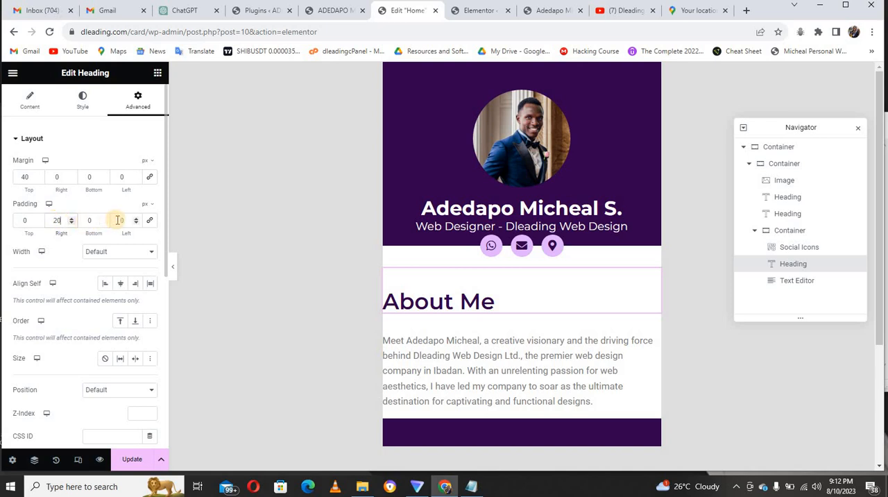
{"action": "double_click", "coordinate": [57, 220]}
{"action": "type", "text": "0"}
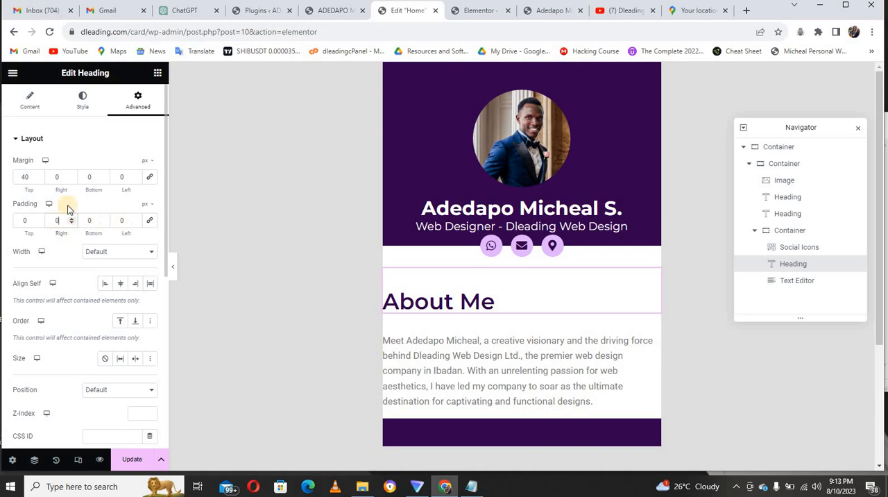
Try a 20 px right margin on the "About Me" heading and reset it to 0.
{"action": "left_click", "coordinate": [56, 177]}
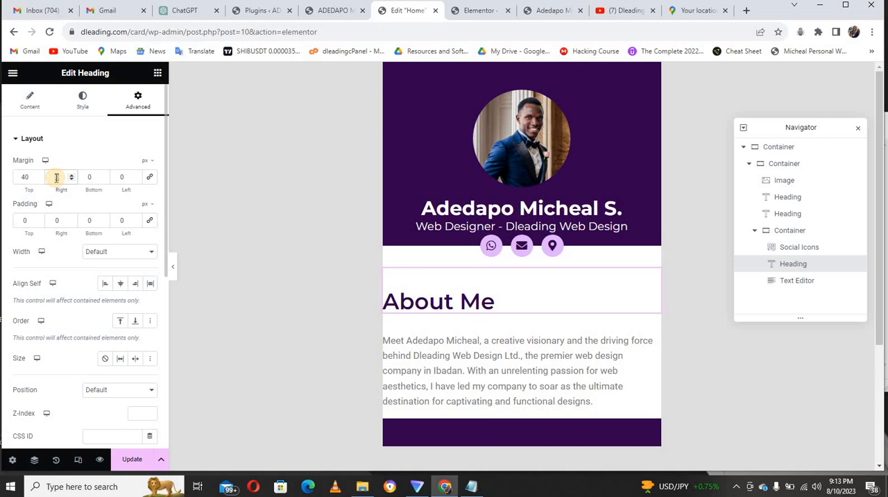
{"action": "type", "text": "20"}
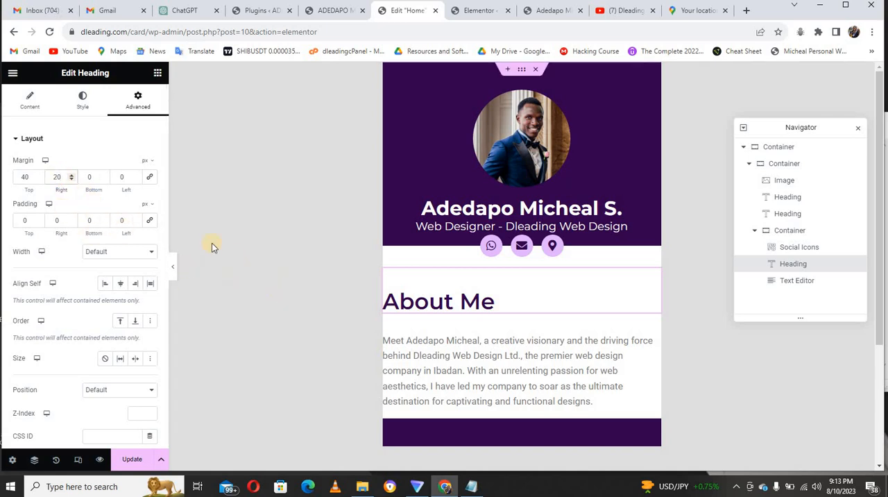
{"action": "double_click", "coordinate": [56, 177]}
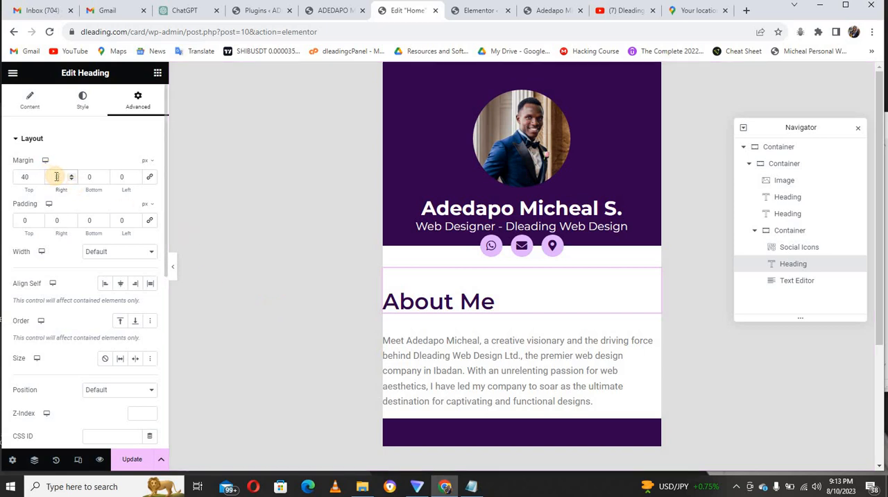
{"action": "type", "text": "0"}
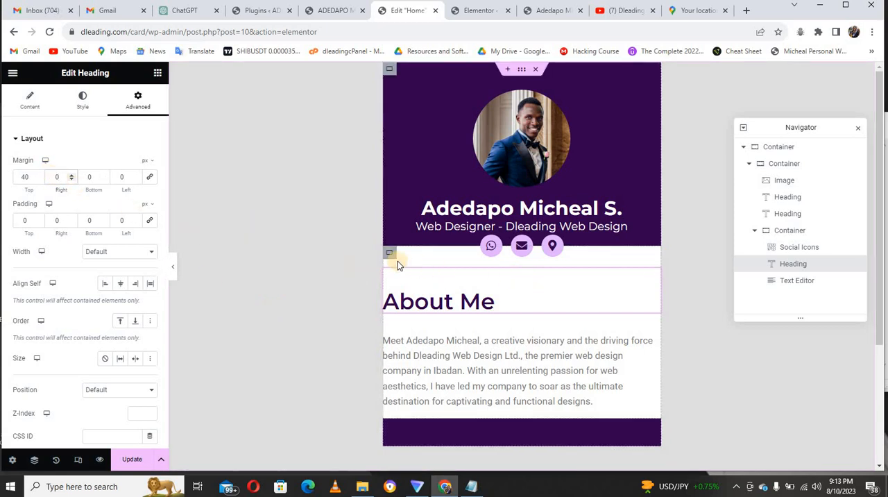
Set the gap between elements of the inner container holding the social icons, heading and paragraph to 0 px.
{"action": "left_click", "coordinate": [393, 257]}
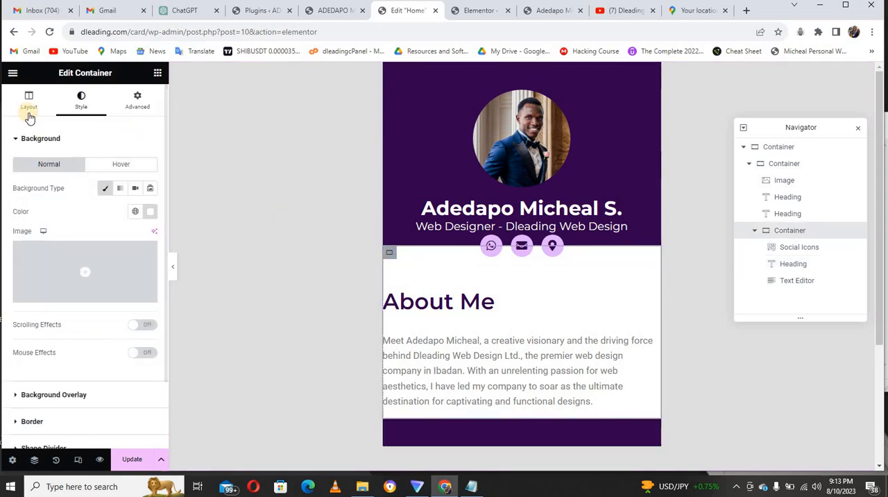
{"action": "left_click", "coordinate": [28, 104]}
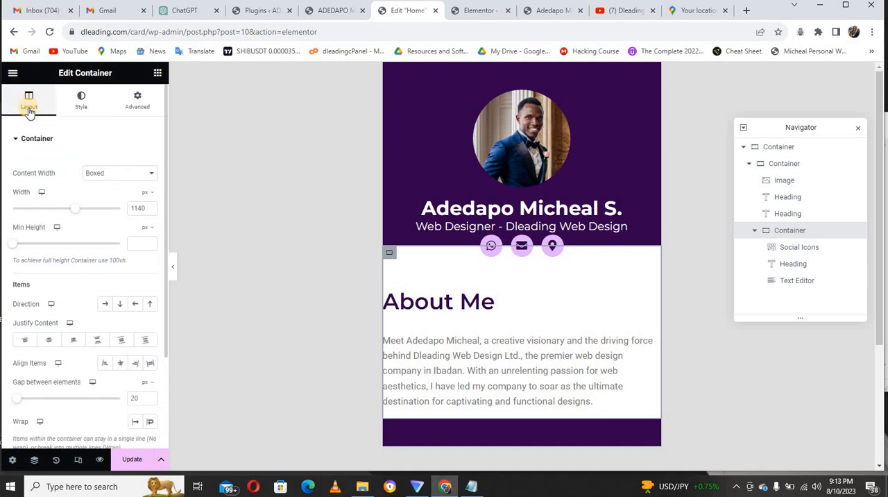
{"action": "left_click", "coordinate": [134, 399]}
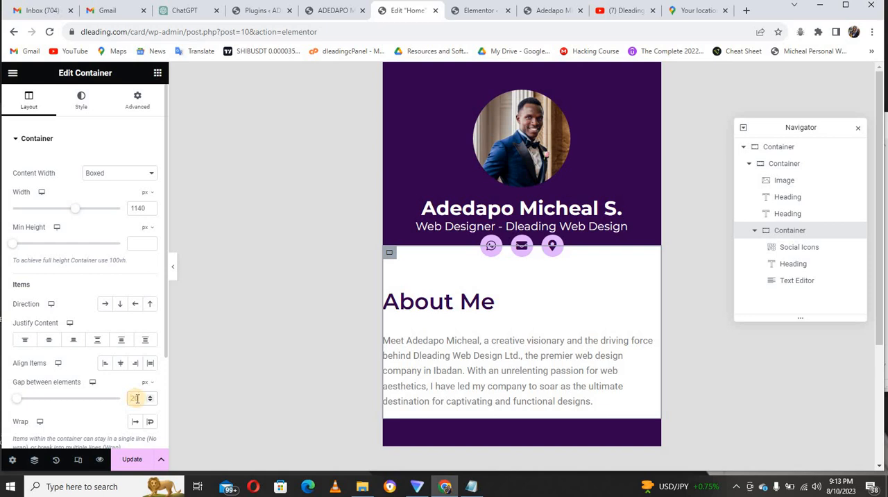
{"action": "left_click", "coordinate": [11, 398]}
{"action": "left_click_drag", "start_coordinate": [11, 397], "coordinate": [15, 399]}
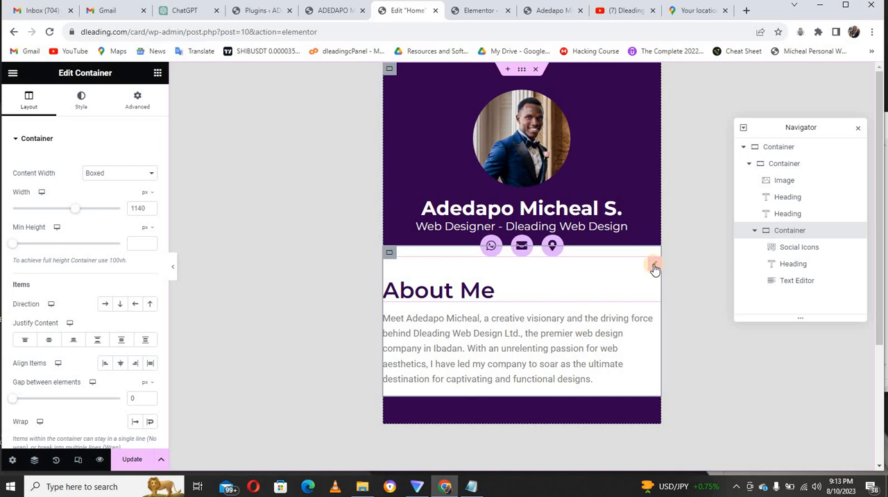
Try a 20 px left margin on the "About Me" heading.
{"action": "left_click", "coordinate": [506, 296]}
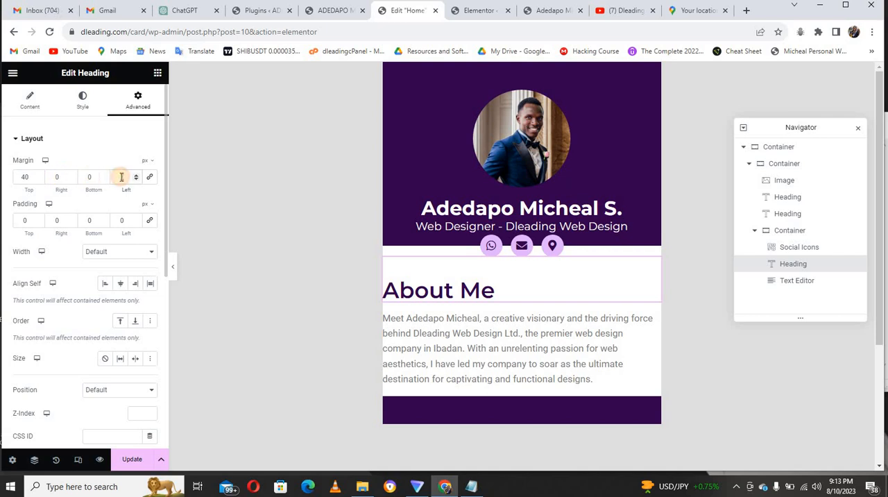
{"action": "type", "text": "16"}
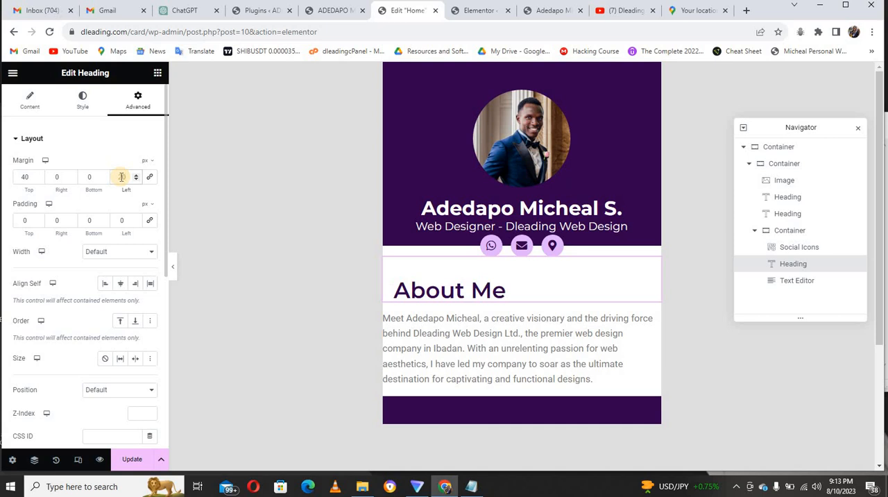
{"action": "type", "text": "20"}
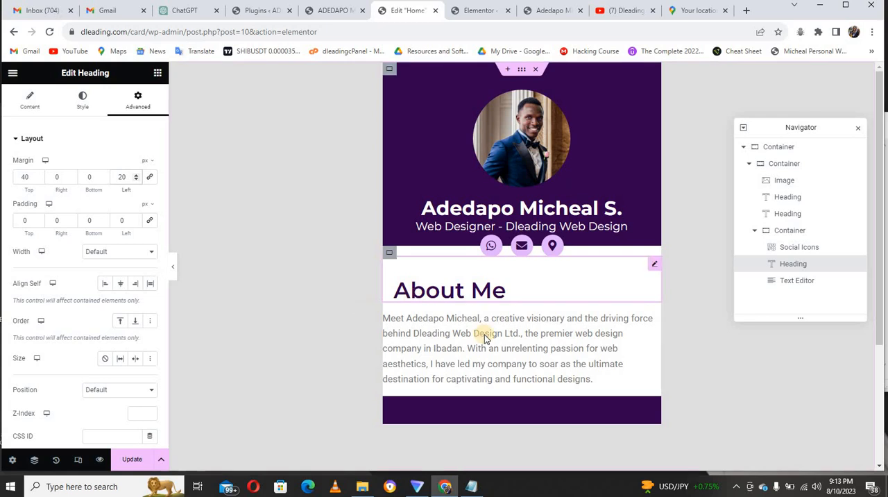
Unlink the margin and padding values of the paragraph under "About Me" and set its left padding to 30 px.
{"action": "left_click", "coordinate": [653, 309]}
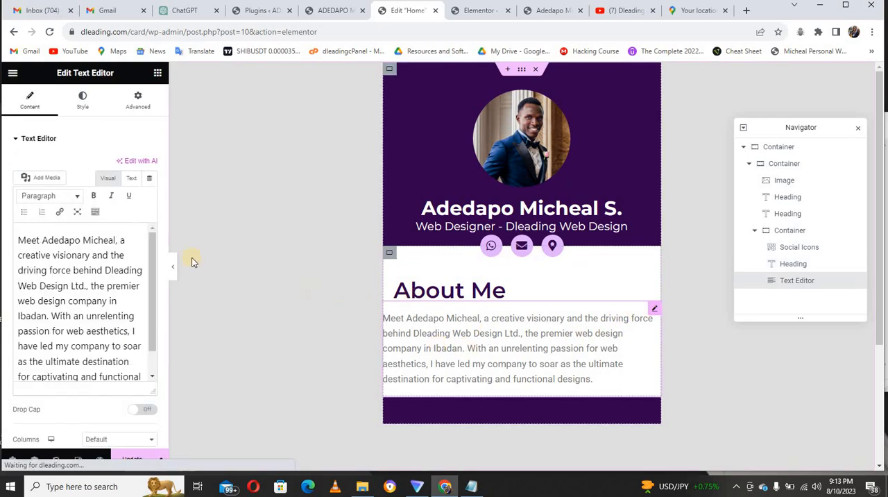
{"action": "left_click", "coordinate": [135, 104]}
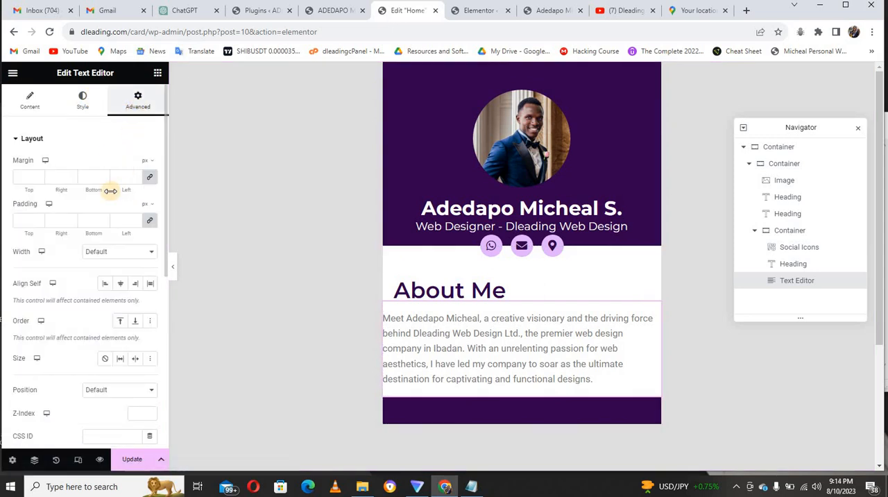
{"action": "left_click", "coordinate": [147, 178]}
{"action": "left_click", "coordinate": [150, 222]}
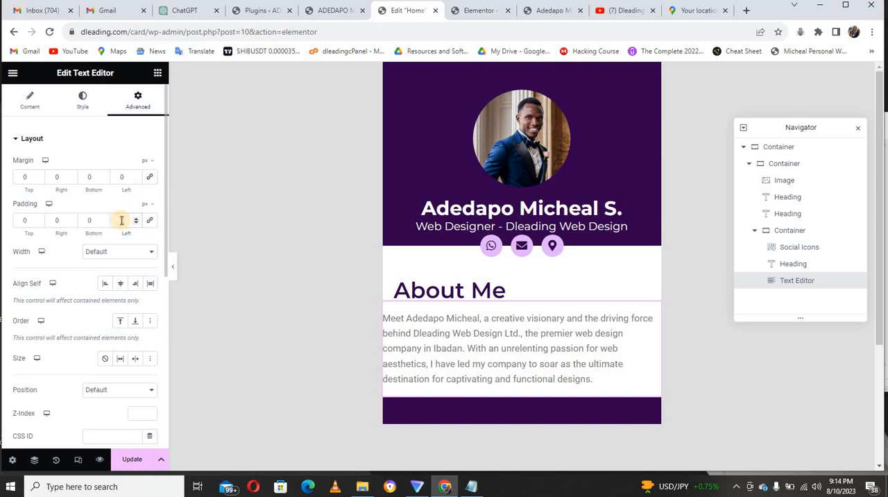
{"action": "type", "text": "20"}
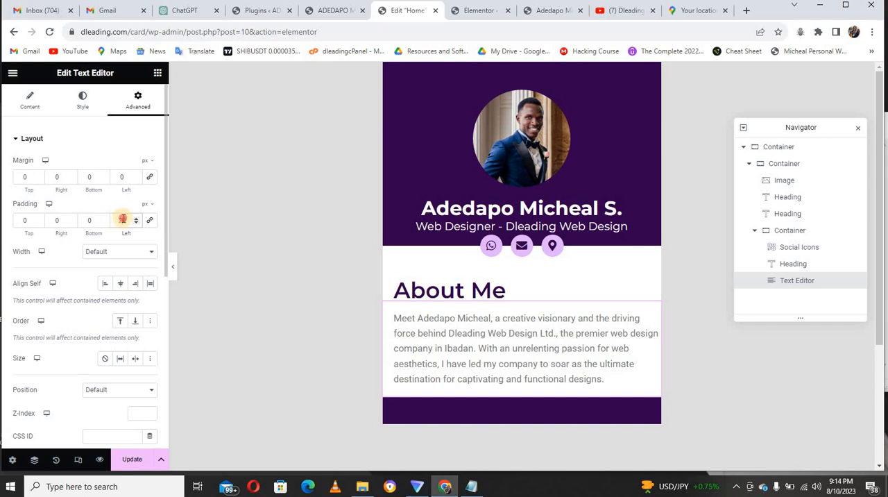
{"action": "double_click", "coordinate": [123, 219]}
{"action": "type", "text": "30"}
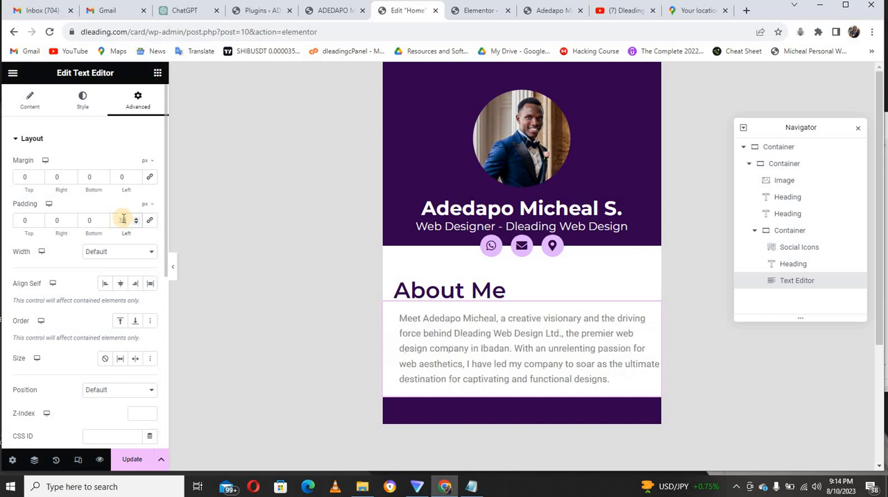
Reset the "About Me" heading's left margin to 0 and set its left padding to 30 px.
{"action": "left_click", "coordinate": [421, 290]}
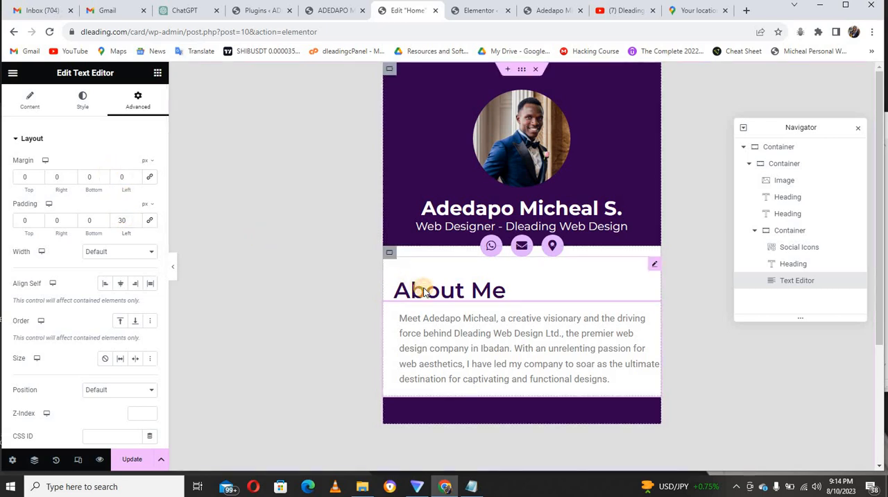
{"action": "left_click", "coordinate": [121, 176]}
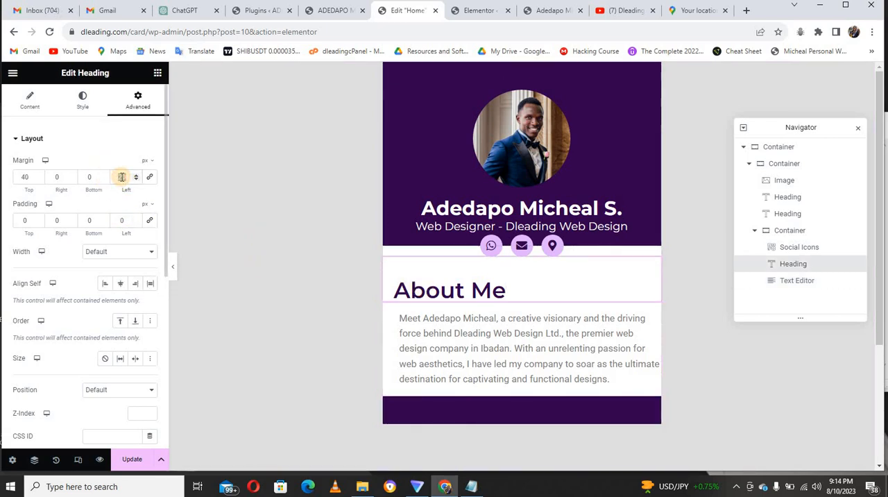
{"action": "type", "text": "0"}
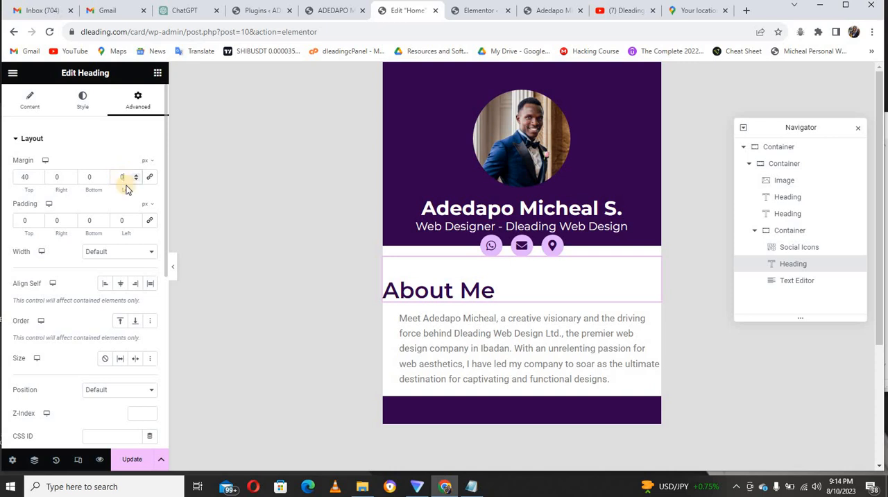
{"action": "left_click", "coordinate": [122, 220]}
{"action": "type", "text": "2"}
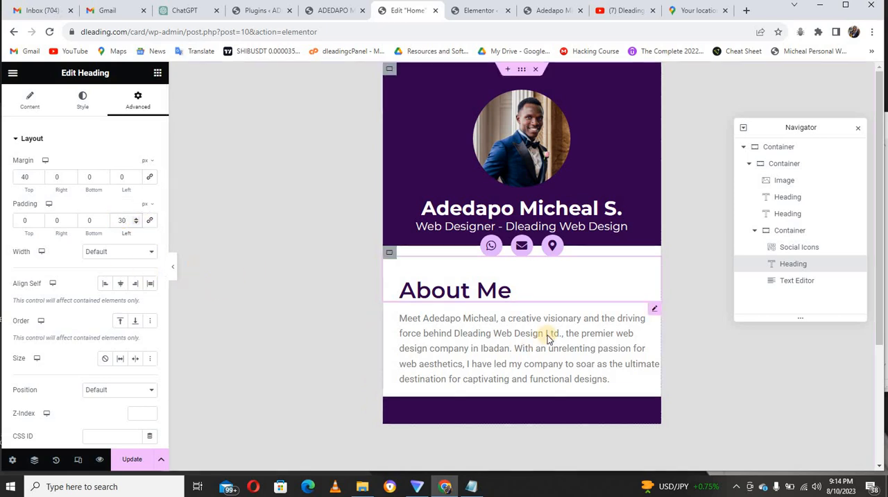
Justify the text of the "About Me" paragraph and compare it with the finished reference card.
{"action": "left_click", "coordinate": [652, 315]}
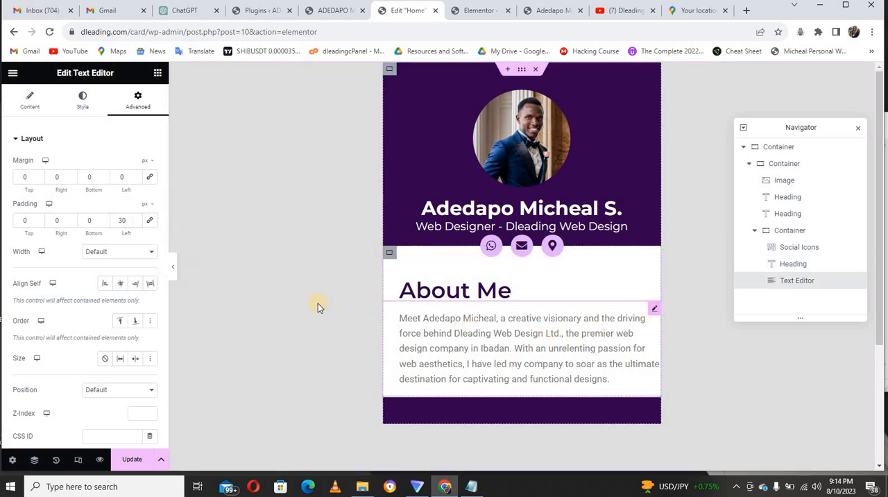
{"action": "left_click", "coordinate": [82, 104]}
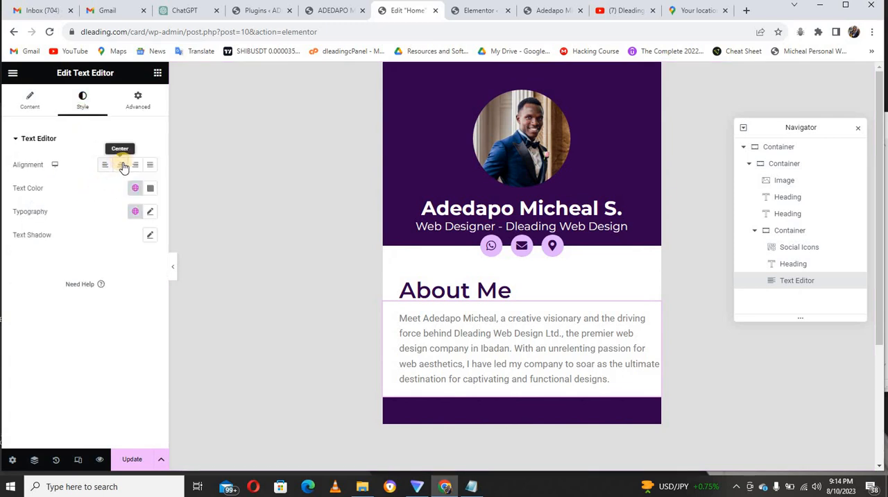
{"action": "left_click", "coordinate": [149, 165]}
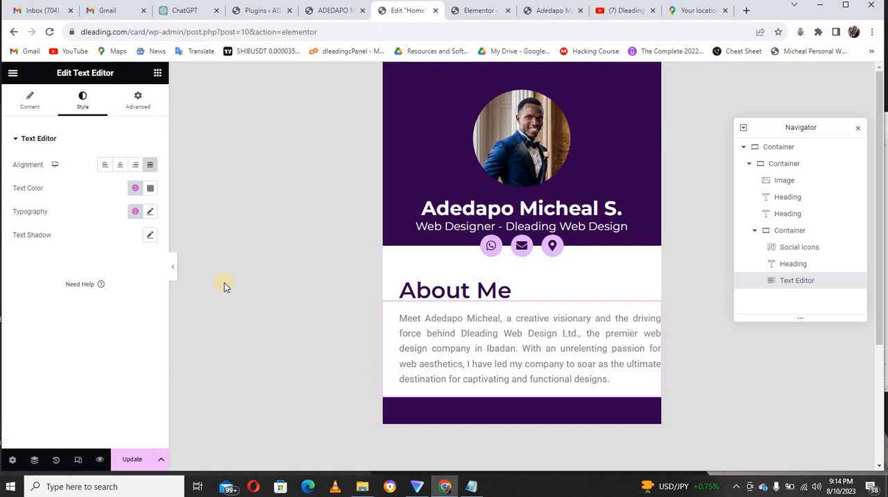
{"action": "left_click", "coordinate": [336, 12]}
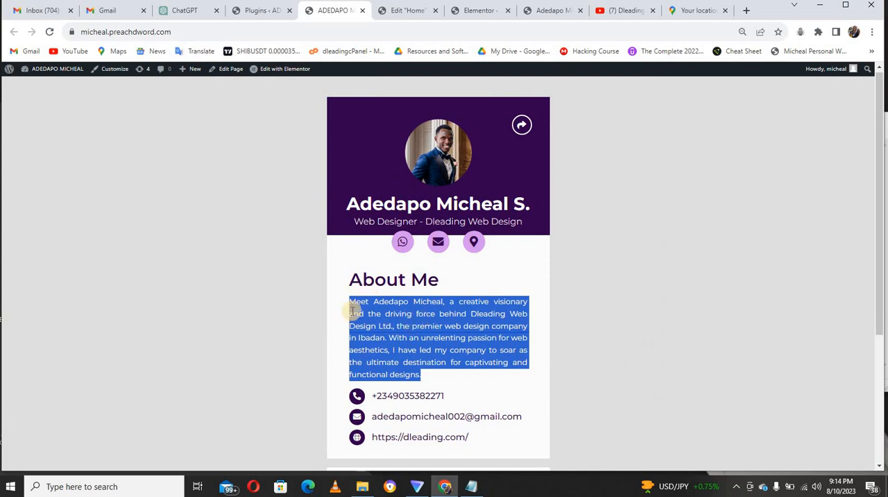
{"action": "left_click", "coordinate": [407, 12]}
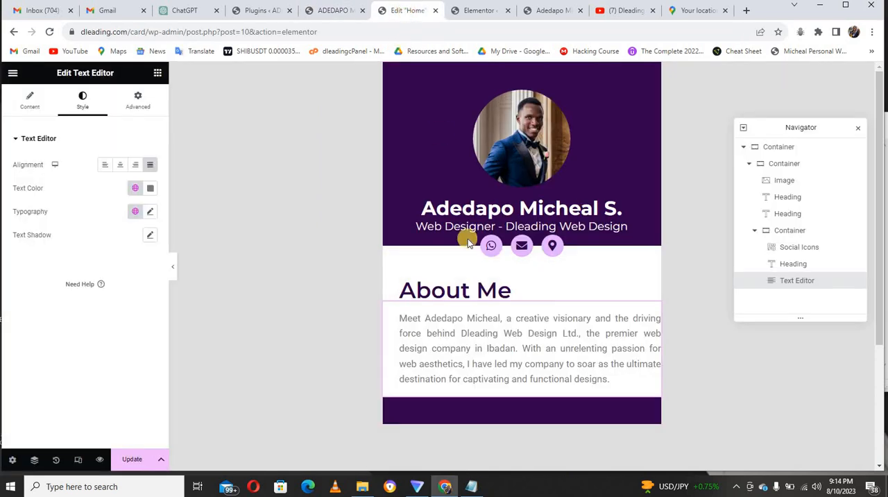
Check the paragraph colour on the reference card and set the "About Me" paragraph's text colour to #32004d.
{"action": "left_click", "coordinate": [151, 189]}
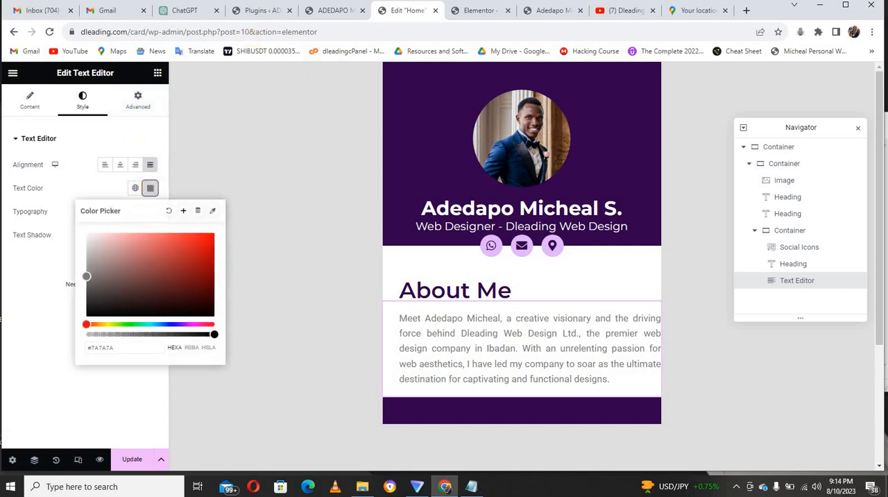
{"action": "left_click", "coordinate": [322, 11]}
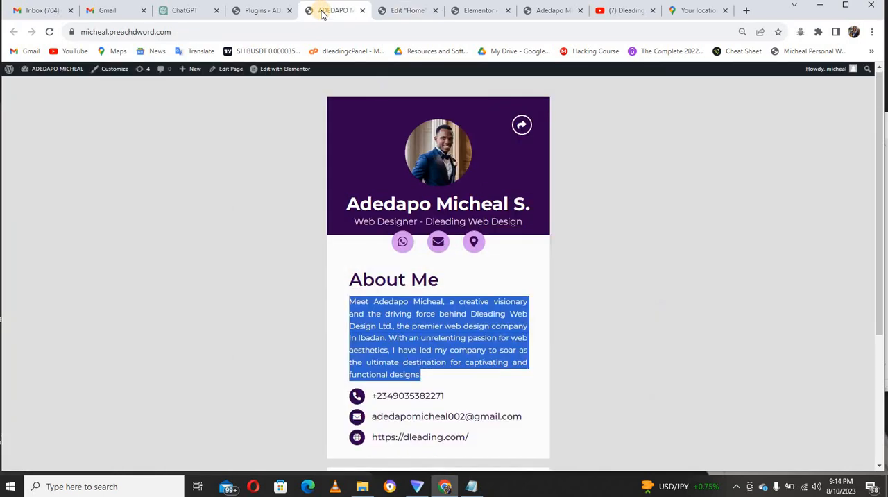
{"action": "left_click", "coordinate": [408, 324]}
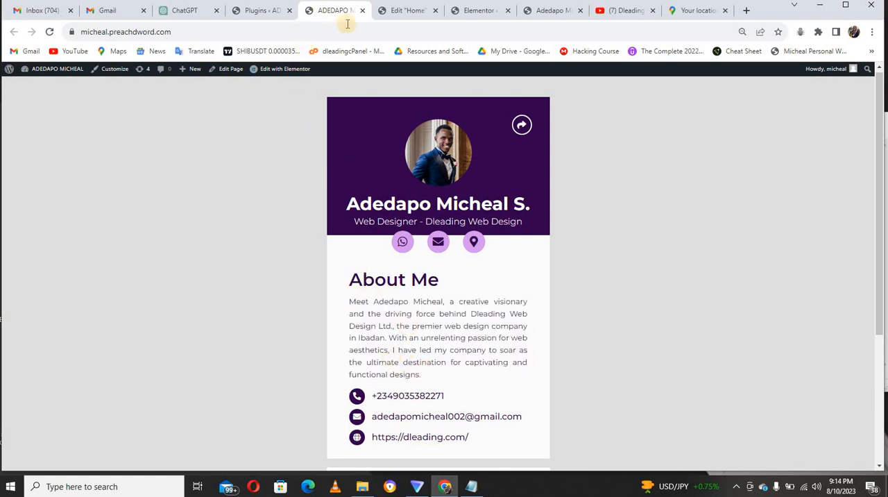
{"action": "left_click", "coordinate": [379, 12]}
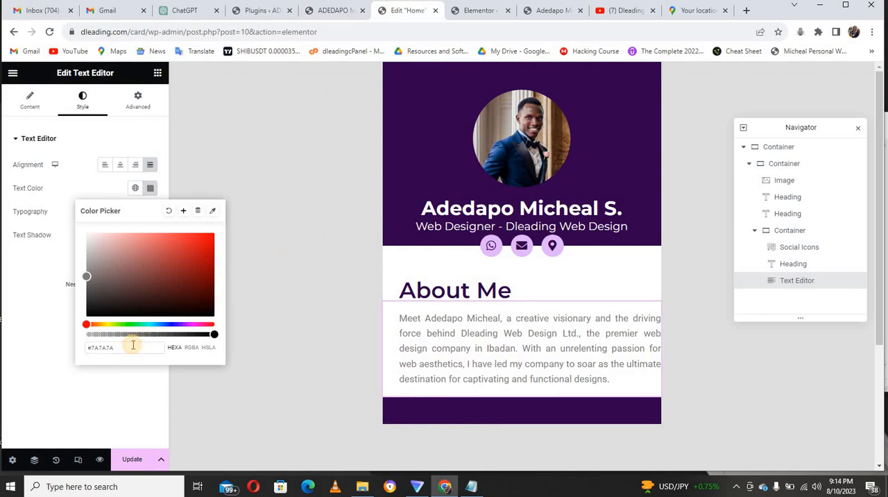
{"action": "key", "text": "BackSpace"}
{"action": "key", "text": "BackSpace"}
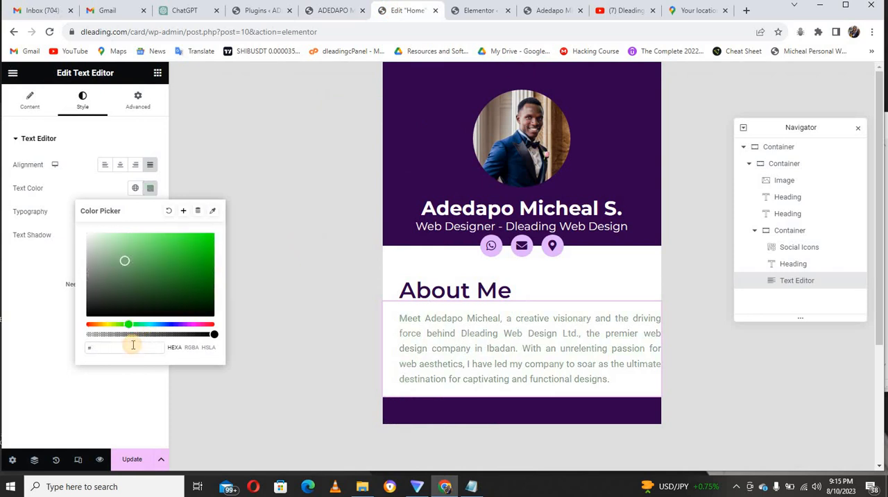
{"action": "type", "text": "3200"}
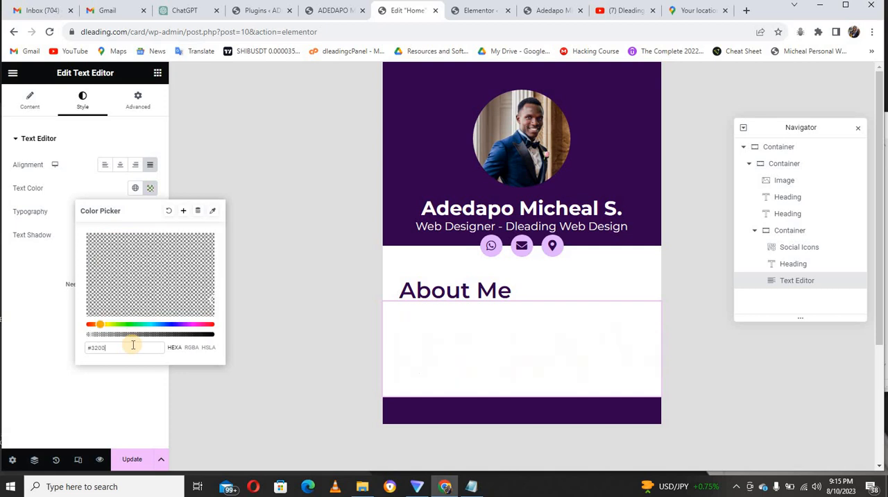
{"action": "type", "text": "4d"}
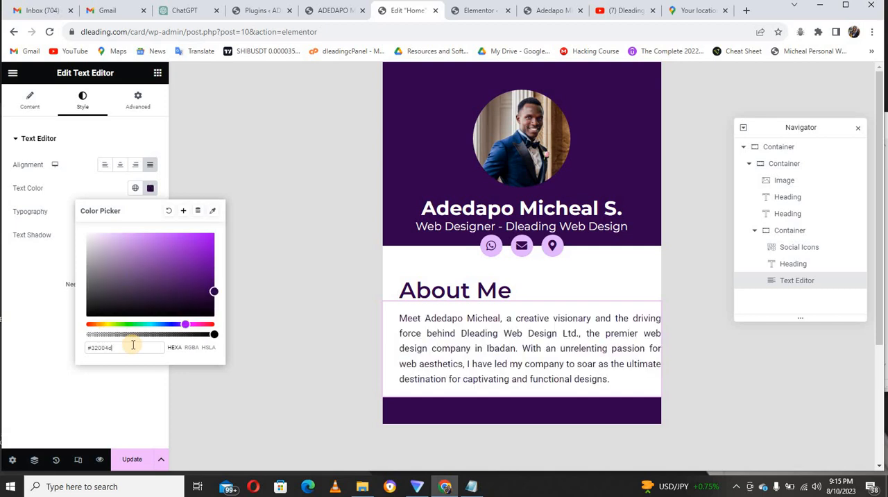
Set the right padding of the "About Me" paragraph and of its heading to 30 px.
{"action": "left_click", "coordinate": [138, 111]}
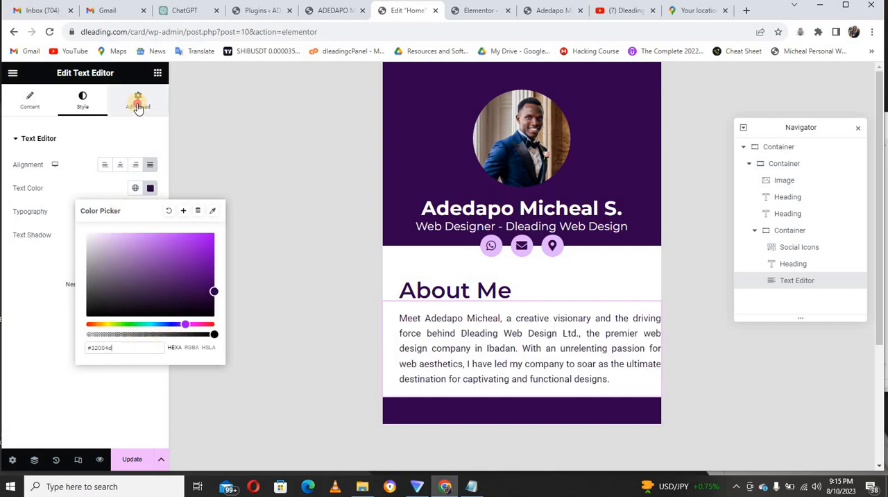
{"action": "left_click", "coordinate": [138, 106]}
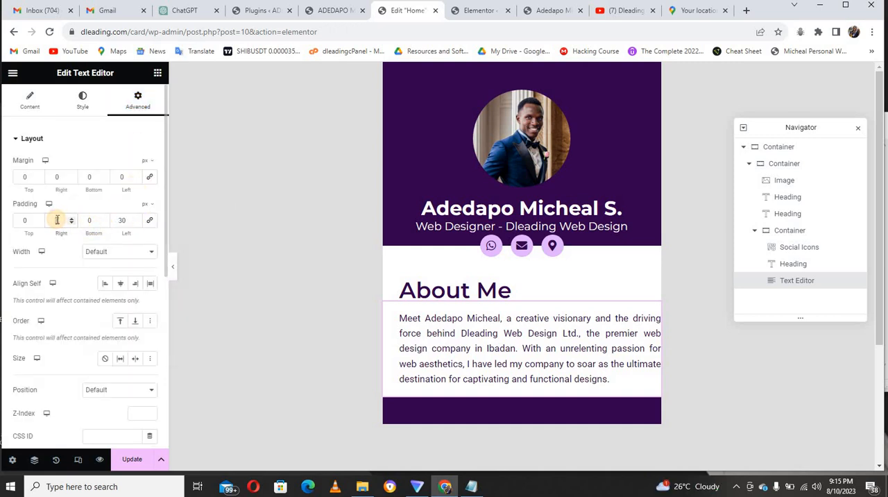
{"action": "type", "text": "30"}
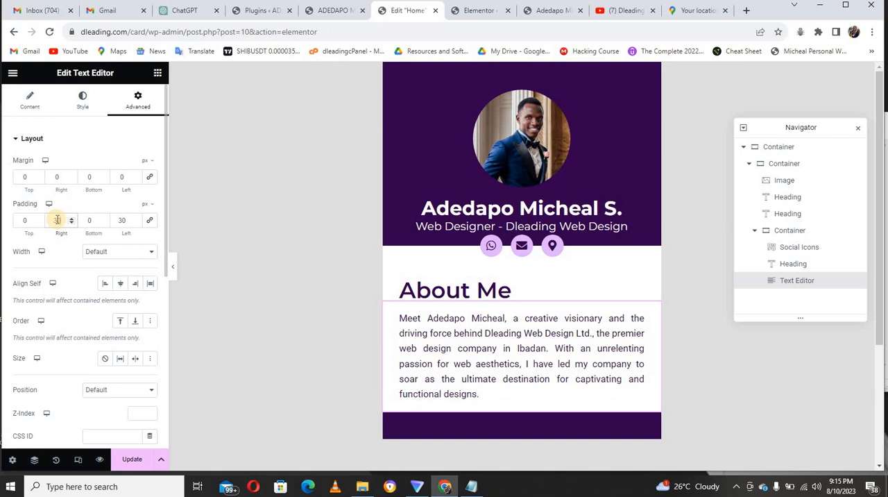
{"action": "left_click", "coordinate": [531, 291]}
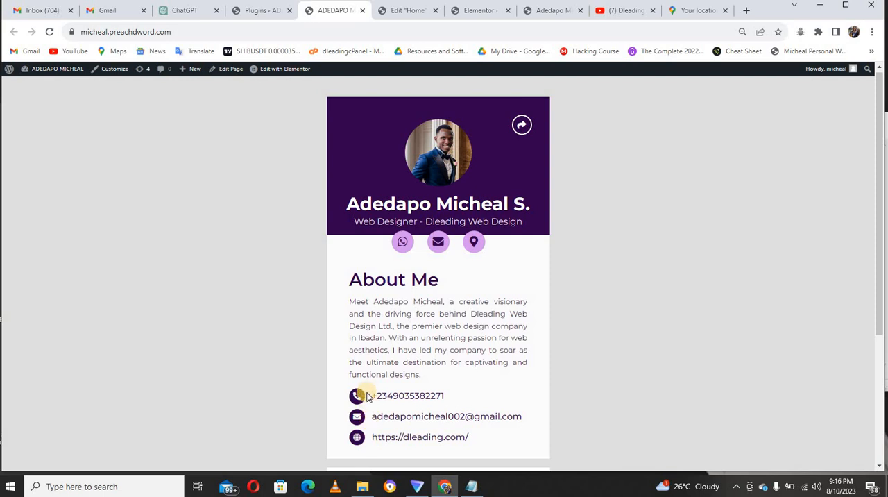
Return to the page editor, search the widgets for "ico" and add an Icon widget below the "About Me" paragraph.
{"action": "left_click", "coordinate": [397, 10]}
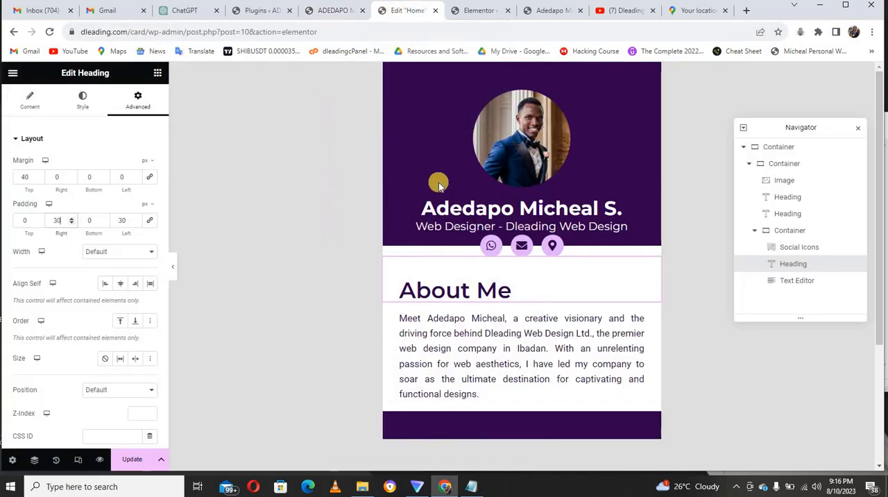
{"action": "left_click", "coordinate": [157, 74]}
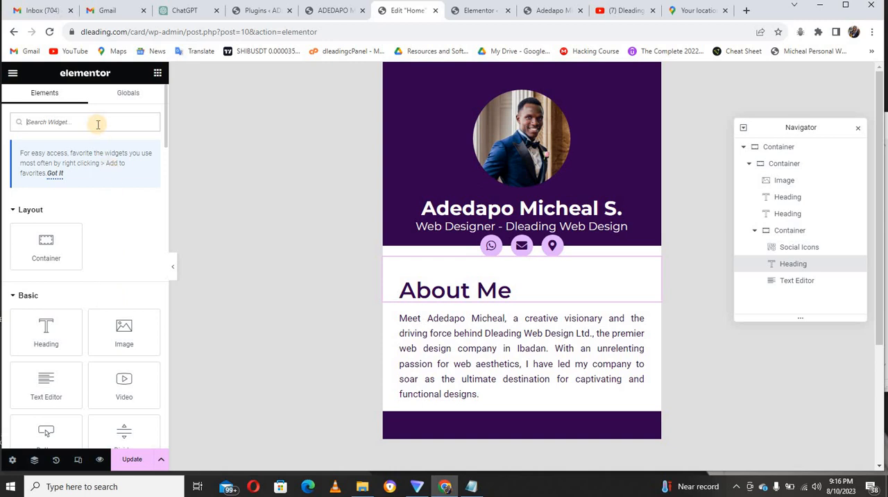
{"action": "type", "text": "inc"}
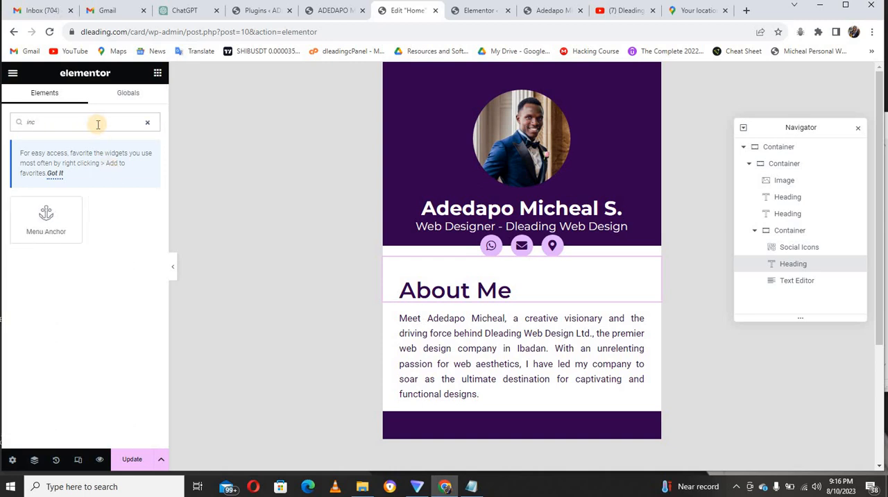
{"action": "key", "text": "BackSpace"}
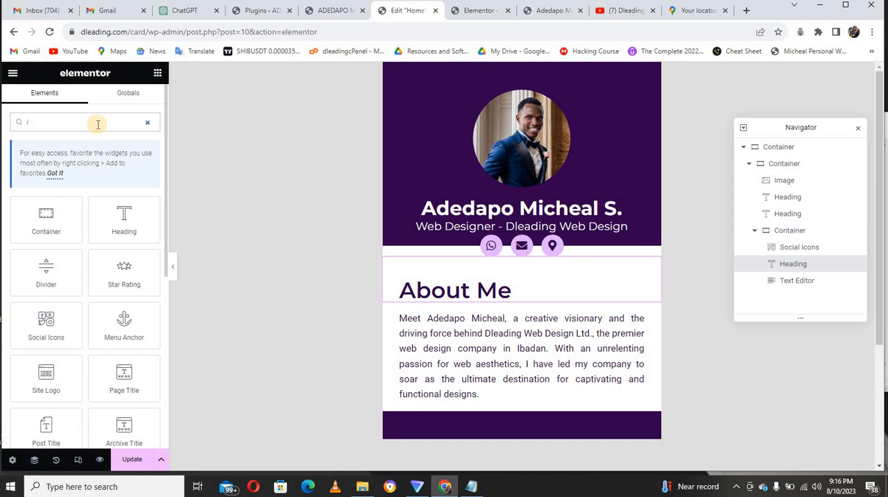
{"action": "type", "text": "co"}
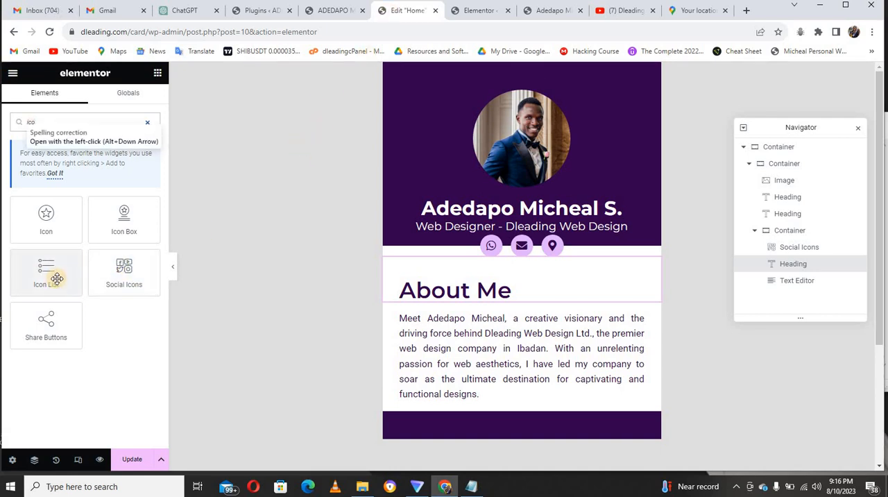
{"action": "left_click_drag", "start_coordinate": [75, 228], "coordinate": [440, 406]}
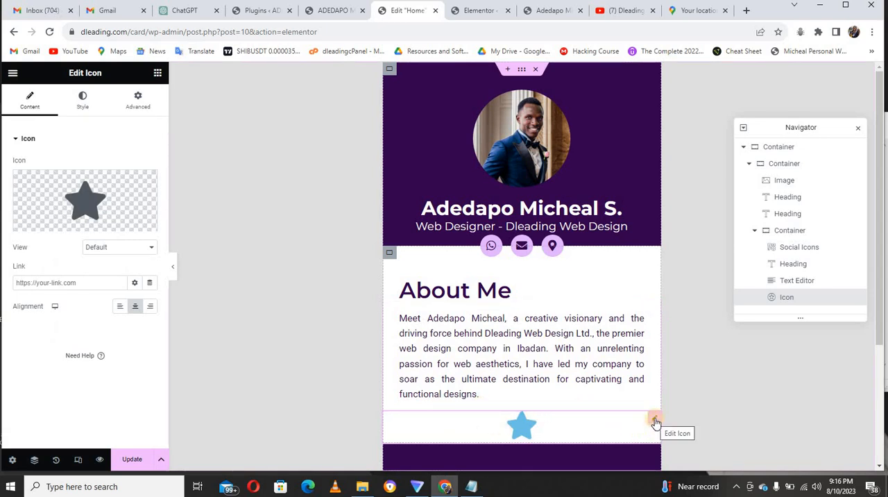
{"action": "left_click", "coordinate": [654, 421]}
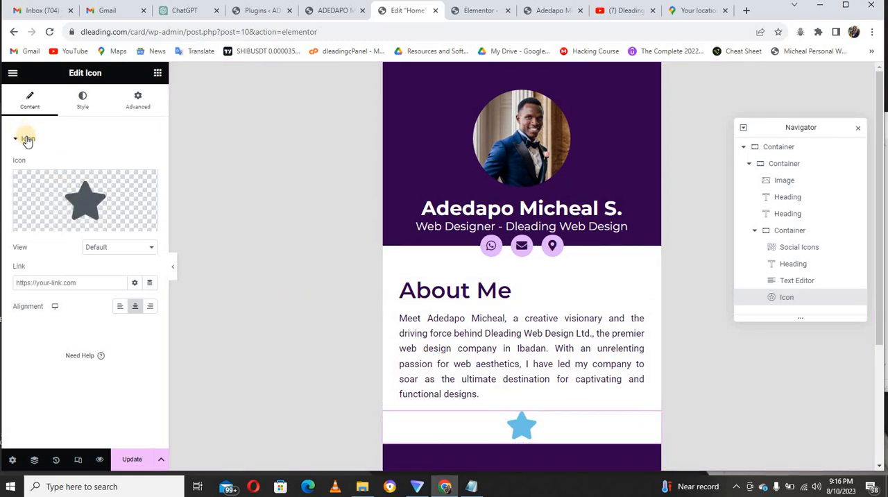
Replace the Icon widget below the "About Me" paragraph with an Icon Box widget and update the page.
{"action": "right_click", "coordinate": [525, 424]}
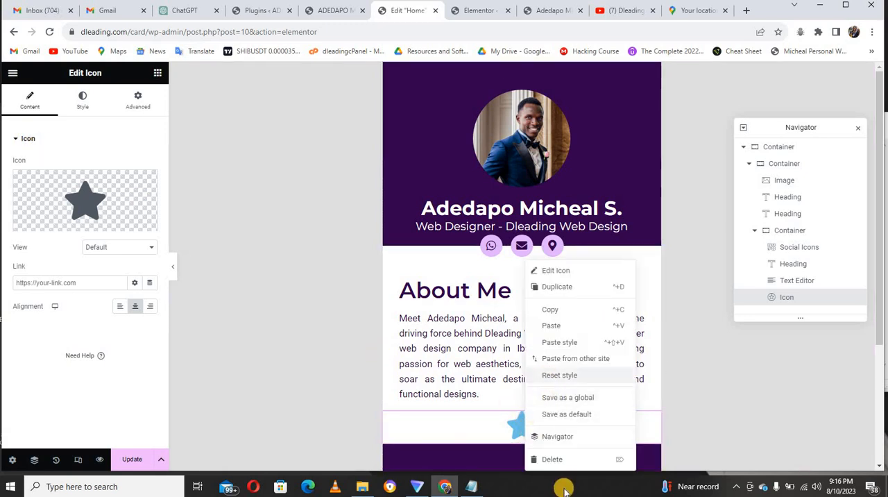
{"action": "left_click", "coordinate": [551, 459]}
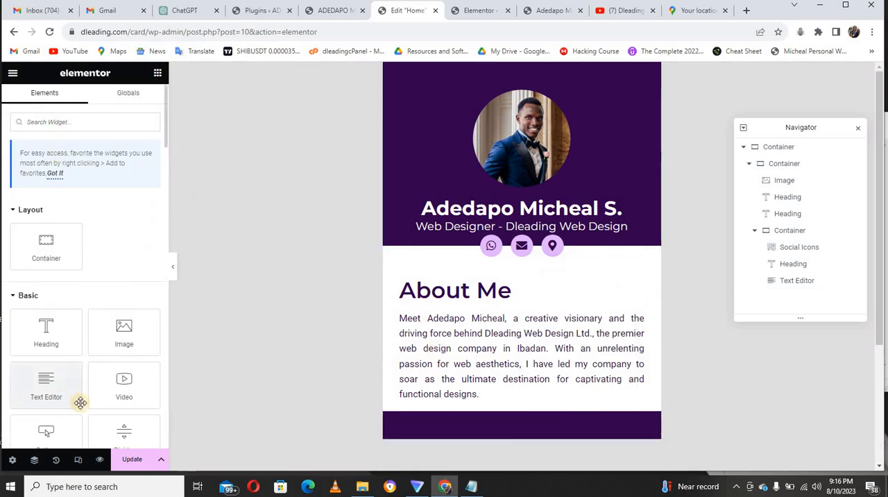
{"action": "left_click", "coordinate": [92, 126]}
{"action": "type", "text": "icon"}
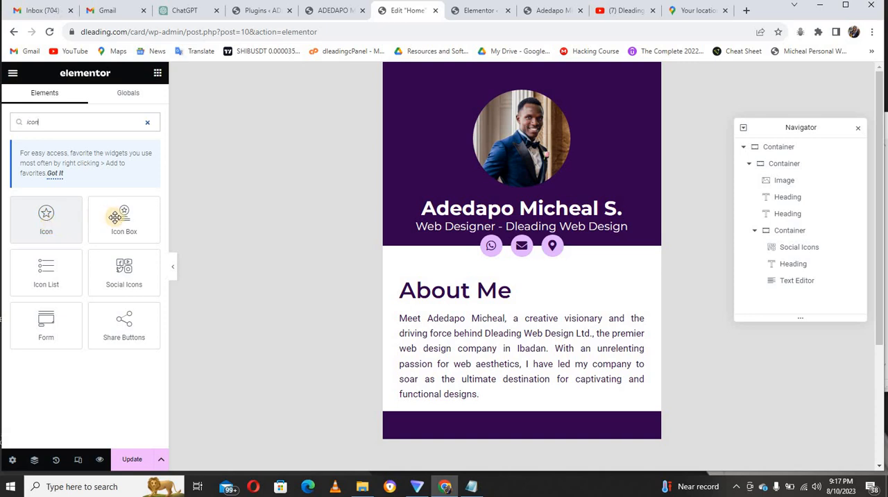
{"action": "left_click_drag", "start_coordinate": [118, 219], "coordinate": [433, 407]}
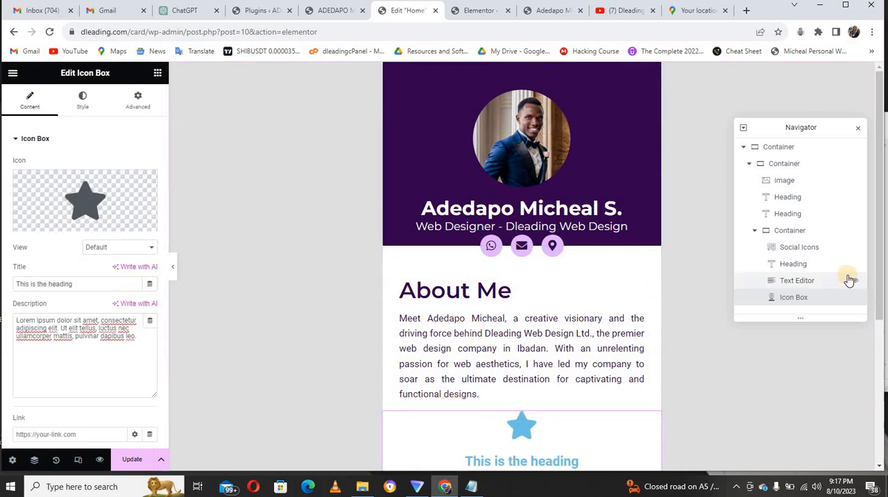
{"action": "scroll", "coordinate": [884, 317], "scroll_direction": "down", "scroll_amount": 1}
{"action": "scroll", "coordinate": [884, 317], "scroll_direction": "down", "scroll_amount": 1}
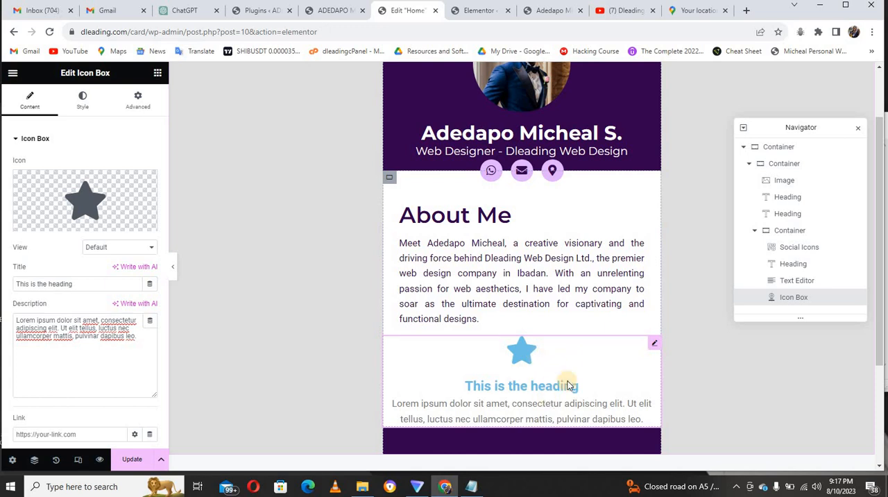
{"action": "left_click", "coordinate": [131, 459]}
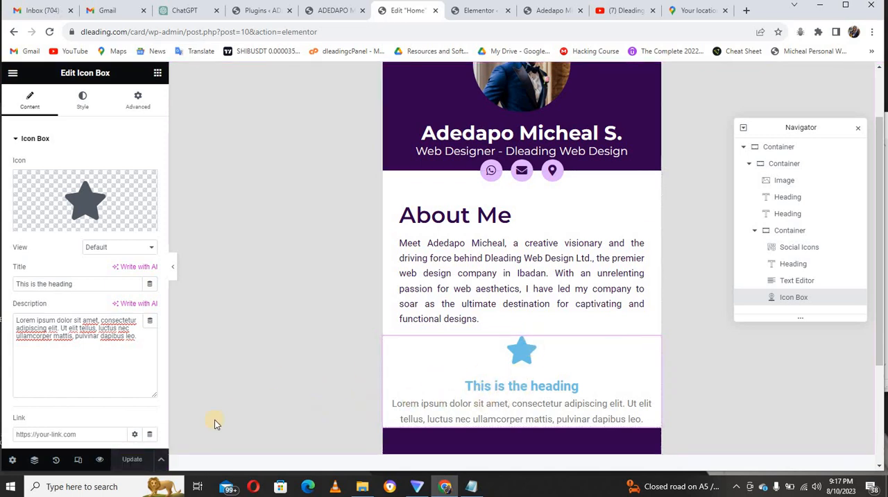
Clear the Icon Box's description and change its icon to a phone handset, filtering the icon library by "pho".
{"action": "left_click_drag", "start_coordinate": [139, 341], "coordinate": [8, 320]}
{"action": "key", "text": "BackSpace"}
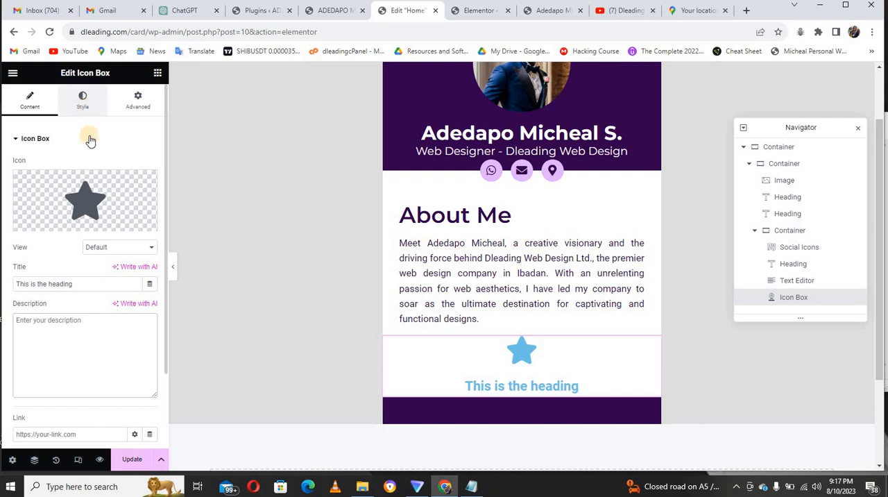
{"action": "mouse_move", "coordinate": [94, 199]}
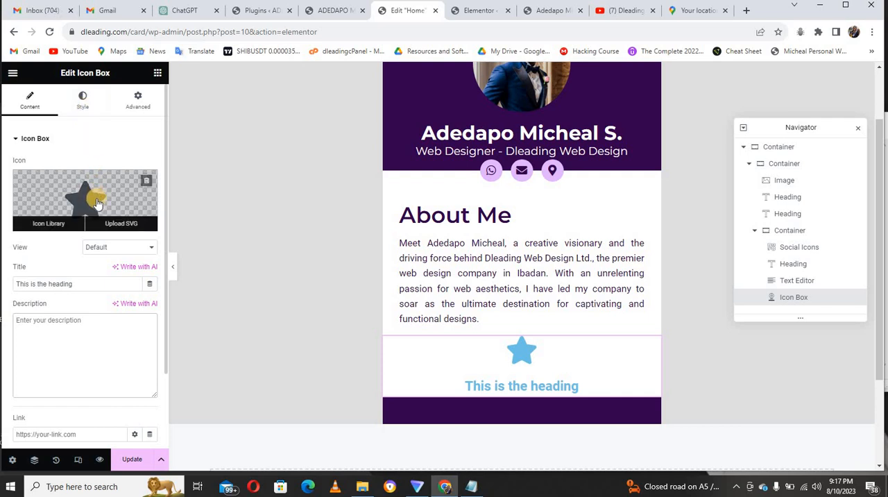
{"action": "left_click", "coordinate": [97, 201]}
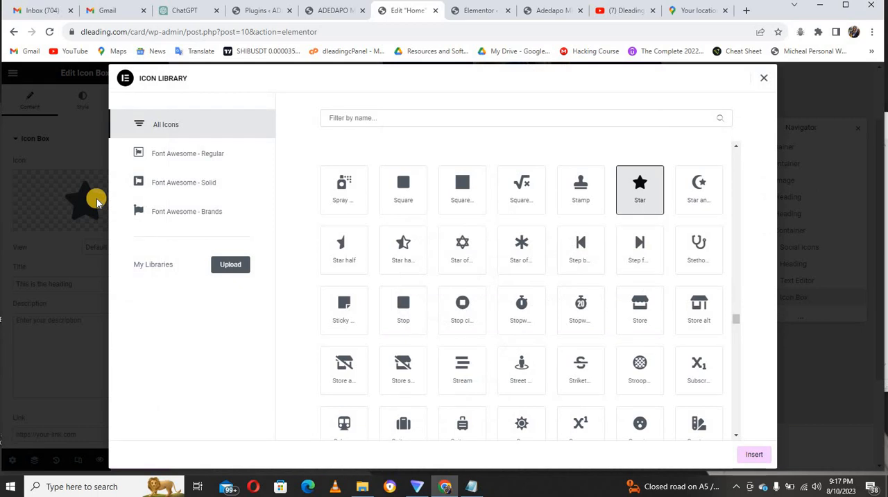
{"action": "left_click", "coordinate": [353, 119]}
{"action": "type", "text": "pho"}
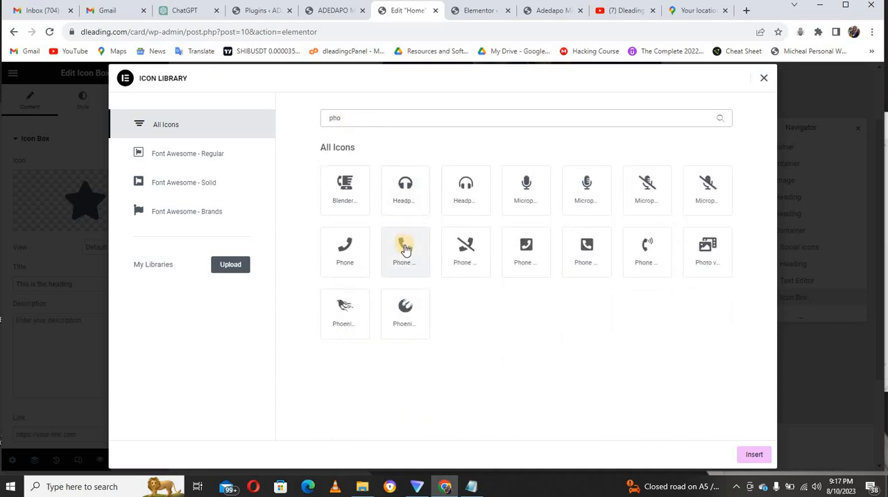
{"action": "left_click", "coordinate": [405, 248]}
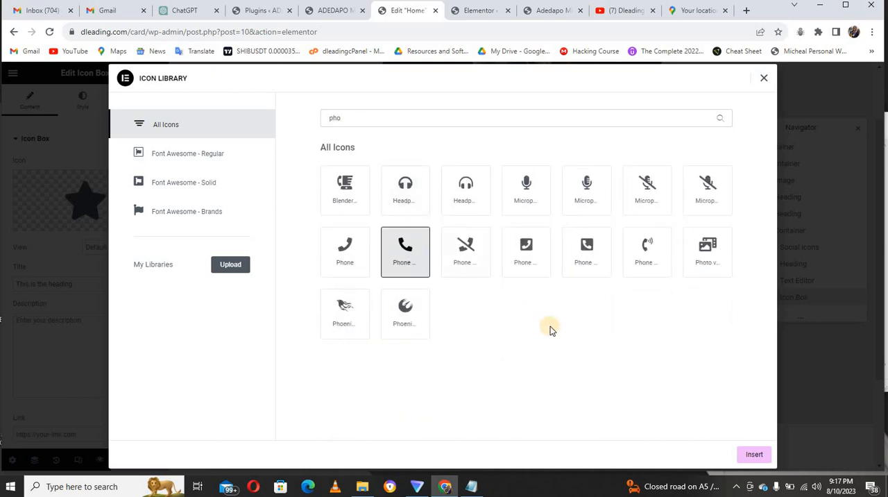
{"action": "left_click", "coordinate": [758, 454]}
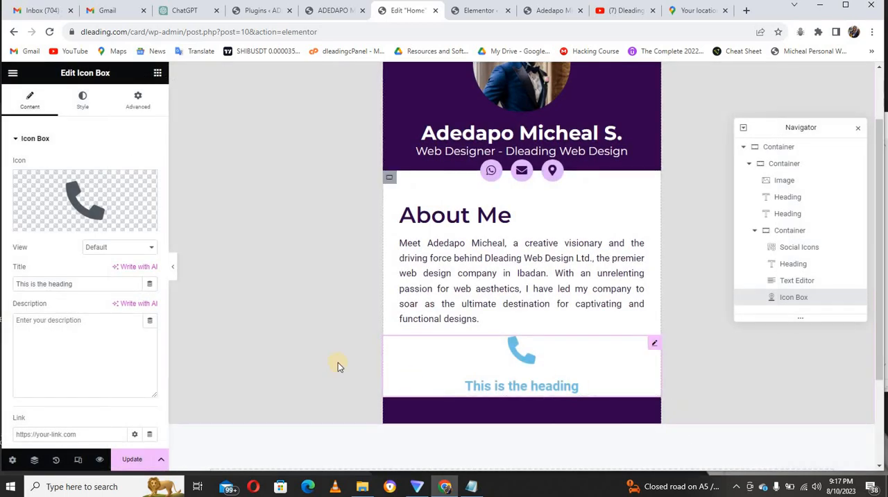
Set the Icon Box's icon position to left of the title and its vertical alignment to Middle.
{"action": "left_click", "coordinate": [81, 106]}
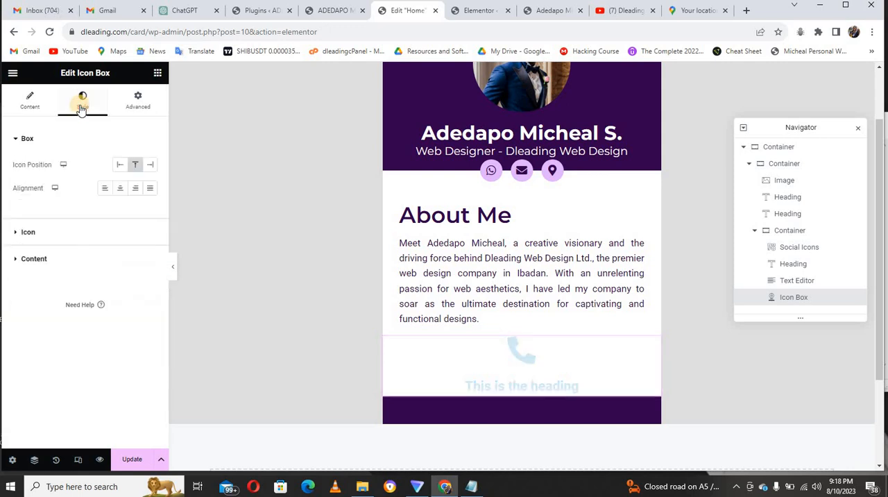
{"action": "left_click", "coordinate": [120, 165]}
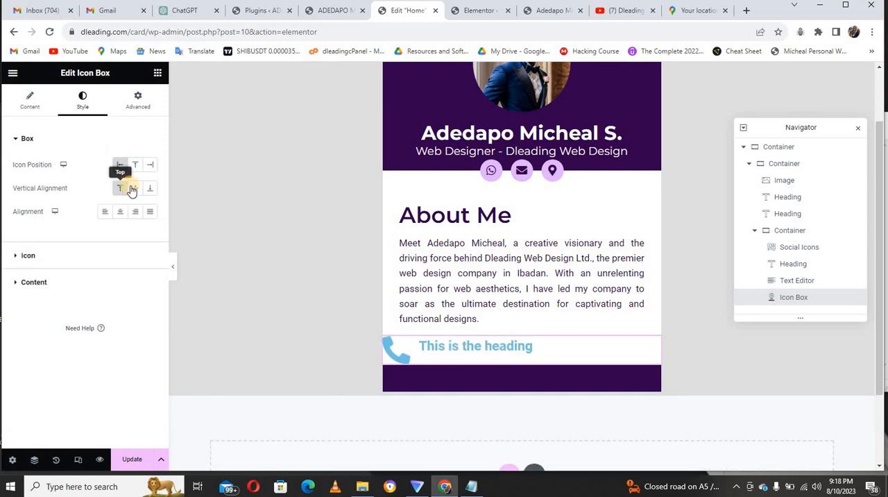
{"action": "left_click", "coordinate": [136, 189]}
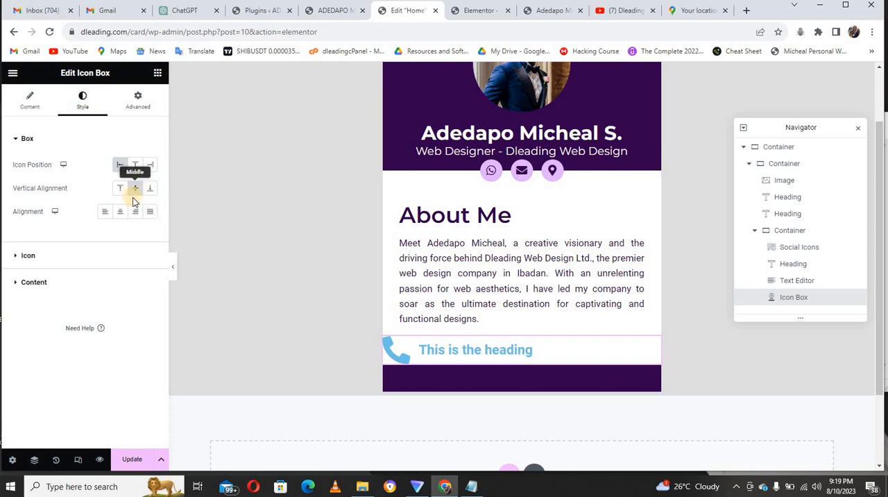
Set the Icon Box's view to Stacked with a Circle shape and its vertical alignment to Middle.
{"action": "left_click", "coordinate": [35, 105]}
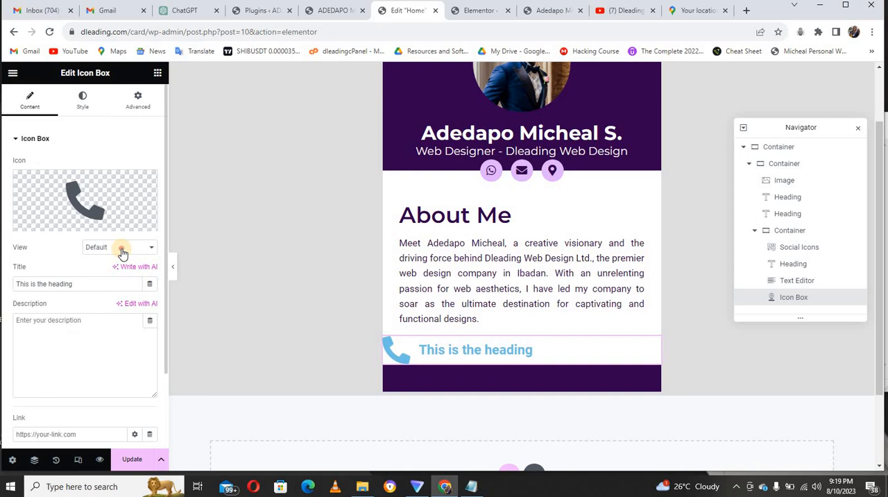
{"action": "left_click", "coordinate": [121, 252]}
{"action": "left_click", "coordinate": [117, 265]}
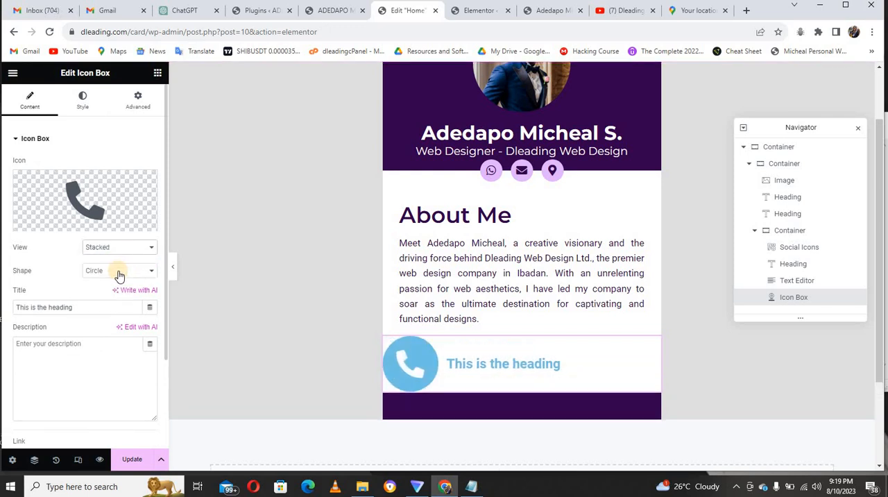
{"action": "left_click", "coordinate": [117, 274]}
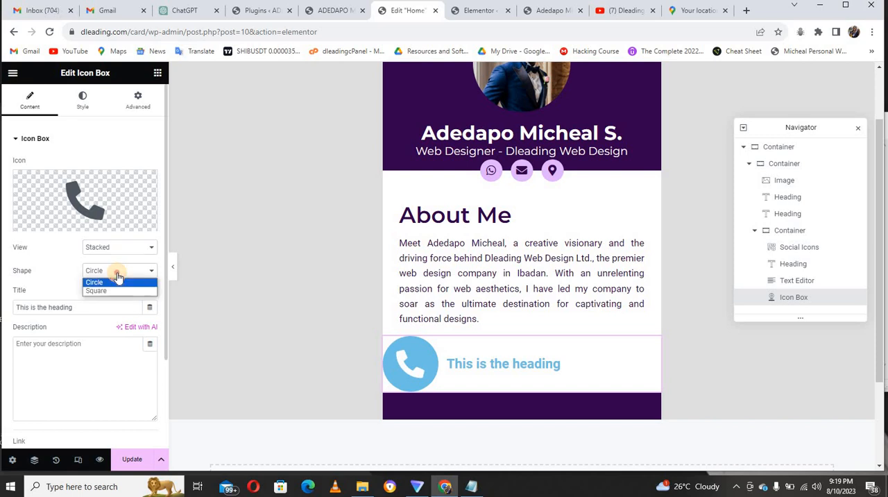
{"action": "left_click", "coordinate": [117, 275]}
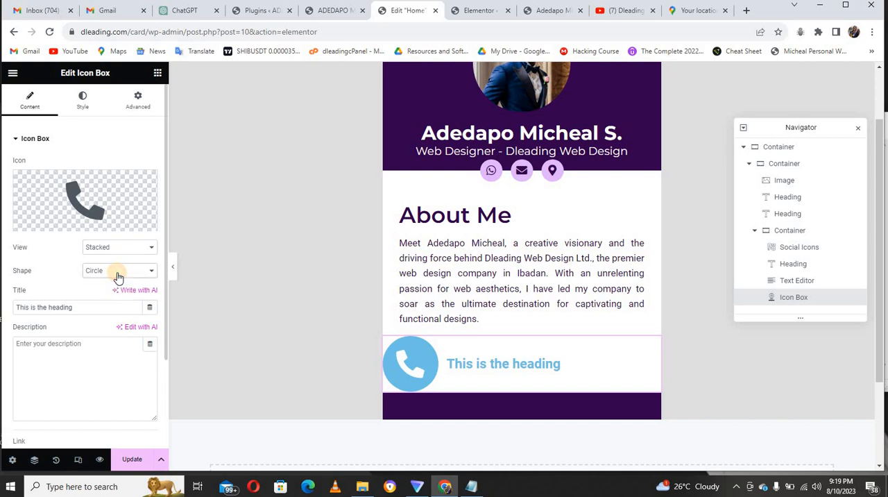
{"action": "left_click", "coordinate": [83, 101]}
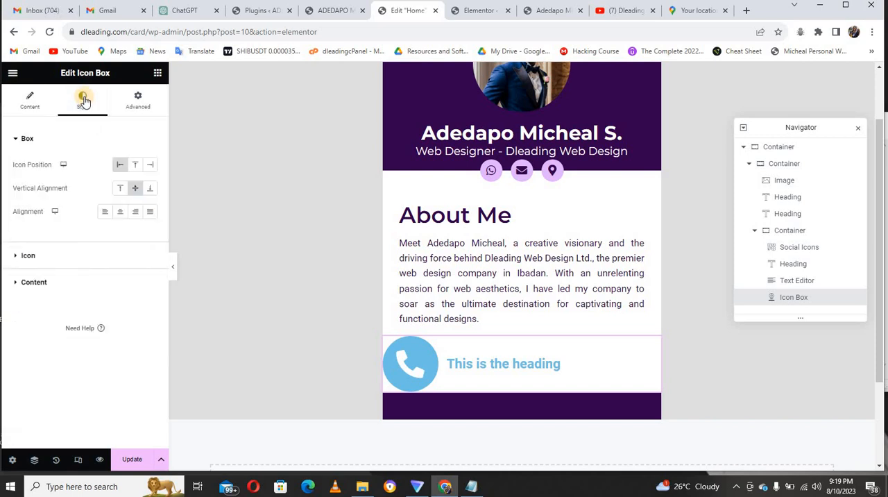
{"action": "left_click", "coordinate": [135, 188]}
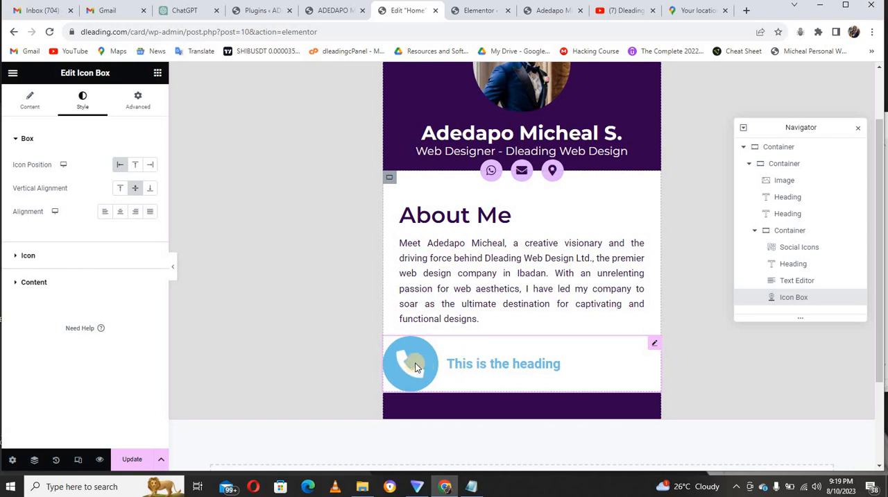
Compare the phone icon with the finished reference card and set its primary colour to #32004d.
{"action": "left_click", "coordinate": [27, 255]}
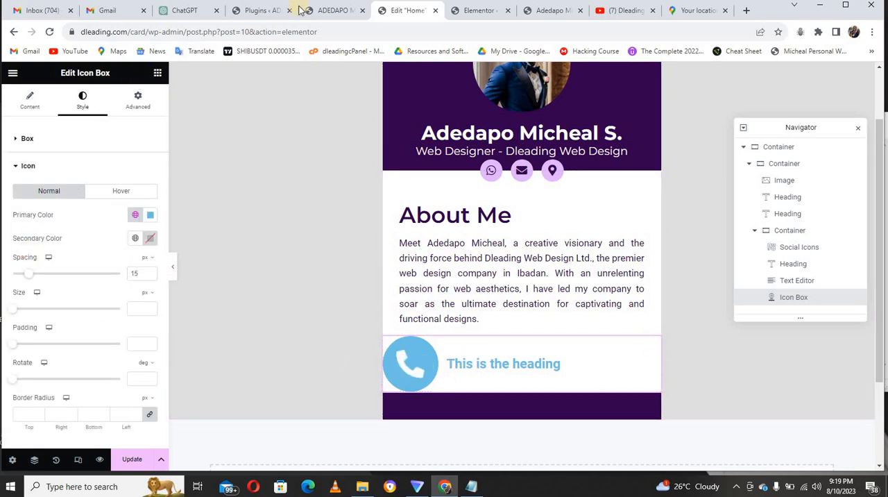
{"action": "left_click", "coordinate": [328, 11]}
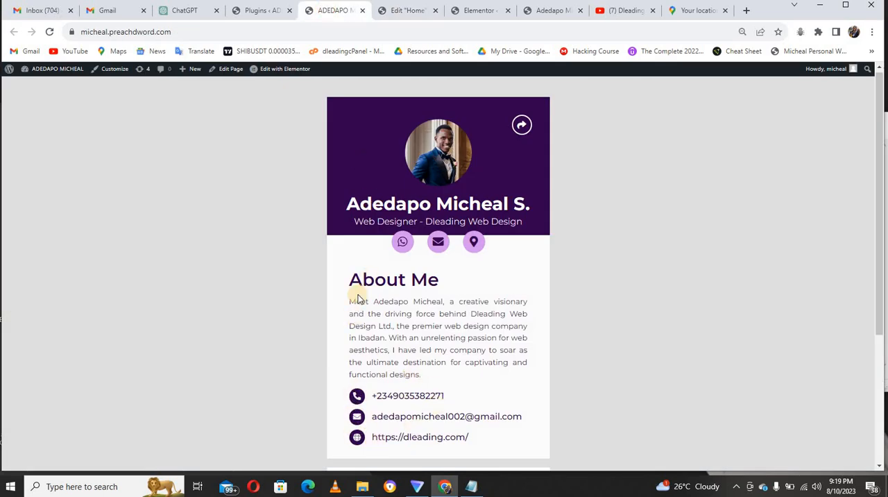
{"action": "left_click", "coordinate": [393, 12]}
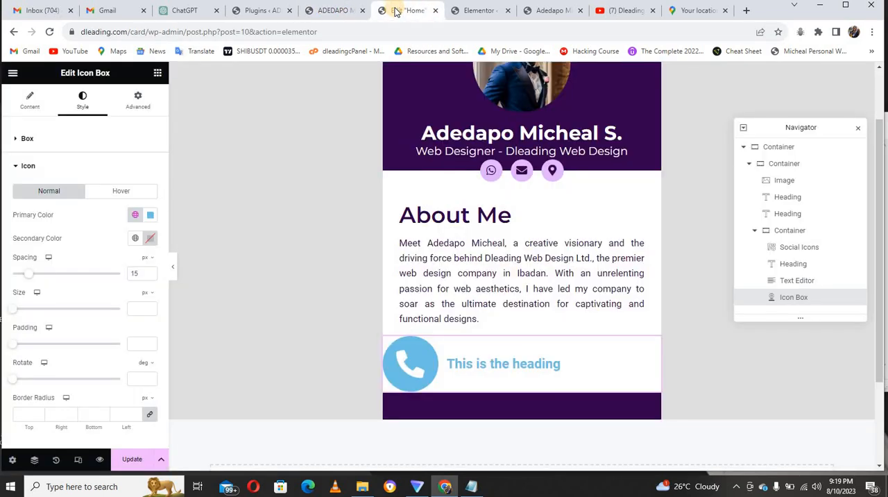
{"action": "left_click", "coordinate": [149, 216]}
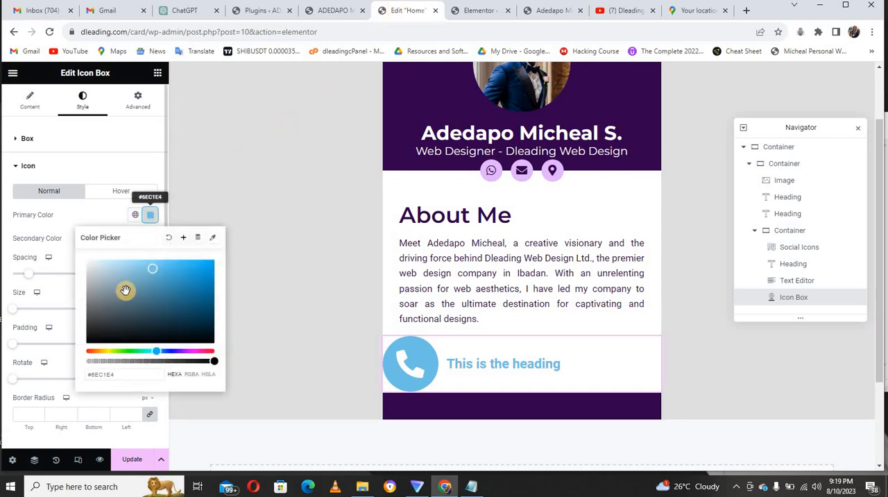
{"action": "triple_click", "coordinate": [119, 376]}
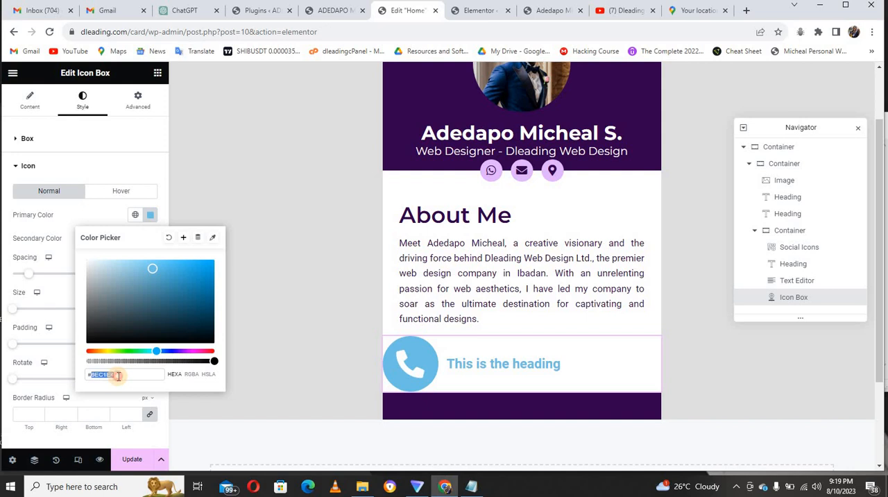
{"action": "type", "text": "#"}
{"action": "type", "text": "3200"}
{"action": "type", "text": "46"}
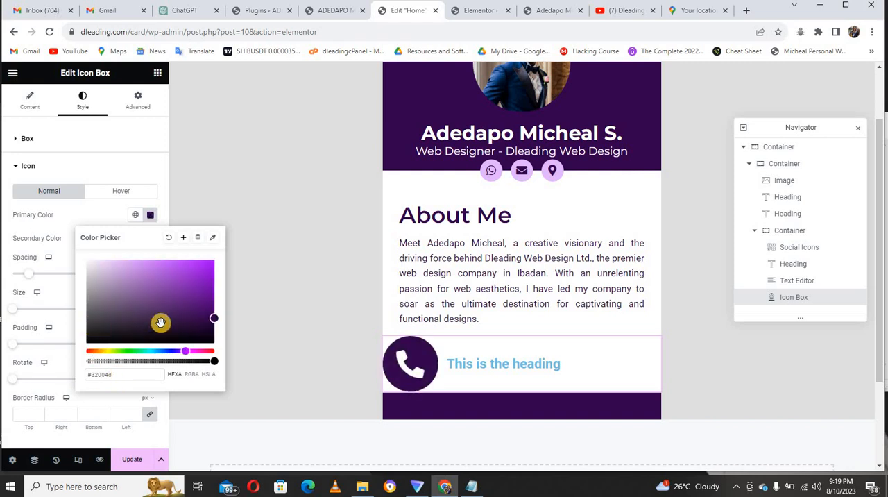
{"action": "left_click", "coordinate": [93, 216]}
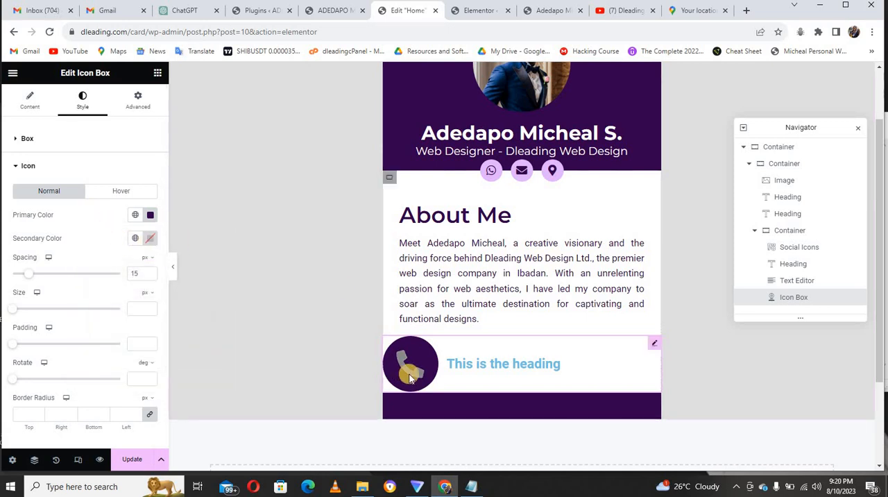
Set the phone icon's secondary colour to #FFFFFF and its size to 18 px.
{"action": "left_click", "coordinate": [150, 238]}
{"action": "left_click_drag", "start_coordinate": [112, 307], "coordinate": [75, 283]}
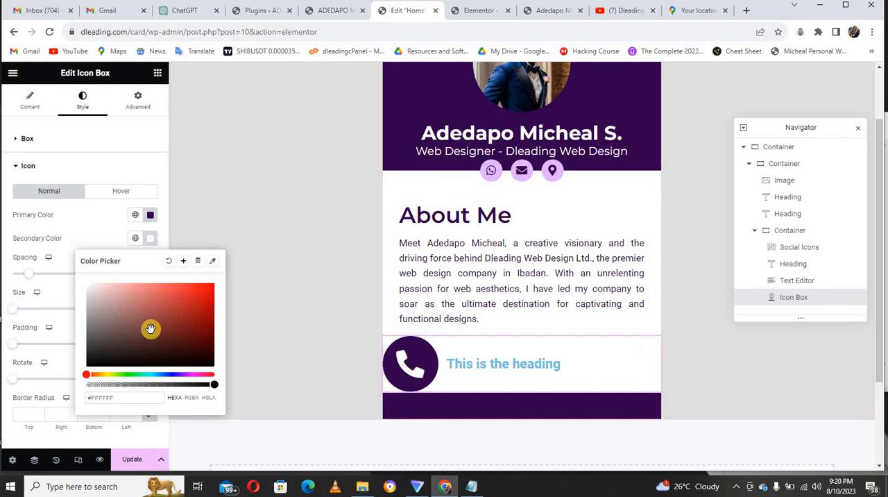
{"action": "left_click", "coordinate": [97, 227]}
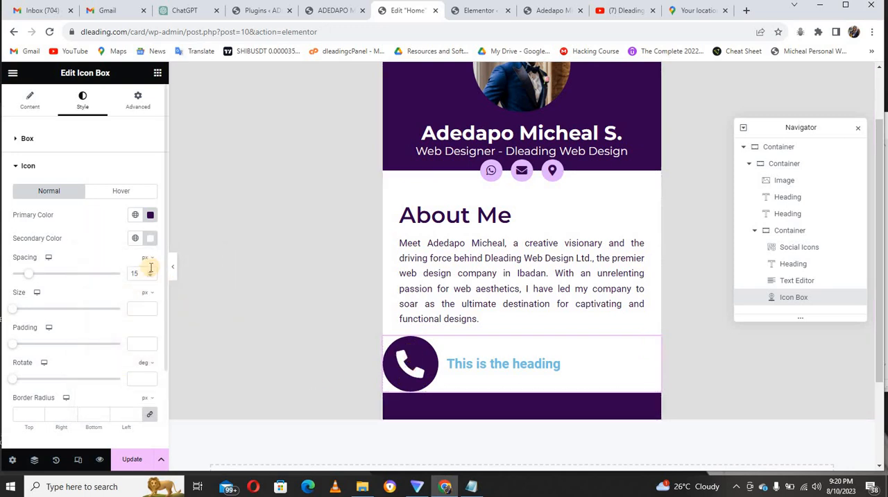
{"action": "left_click", "coordinate": [141, 310]}
{"action": "type", "text": "18"}
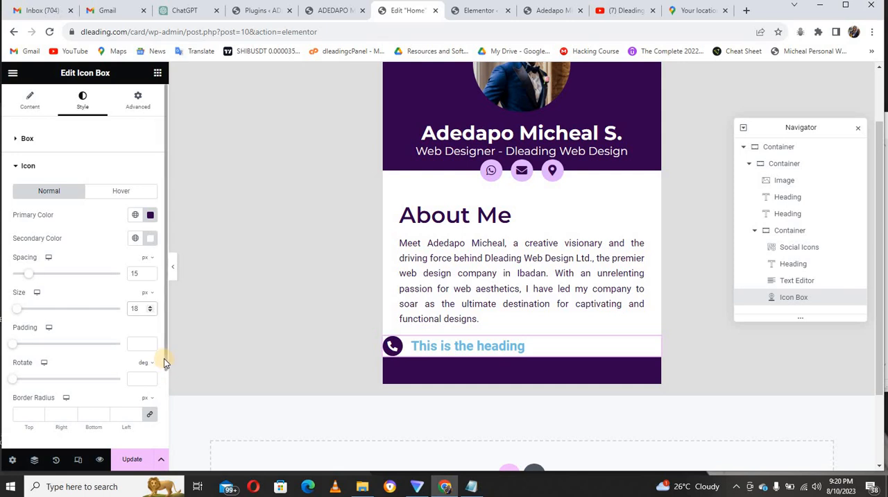
Set the Icon Box's title colour to #32004d in its content styling.
{"action": "scroll", "coordinate": [164, 358], "scroll_direction": "down", "scroll_amount": 2}
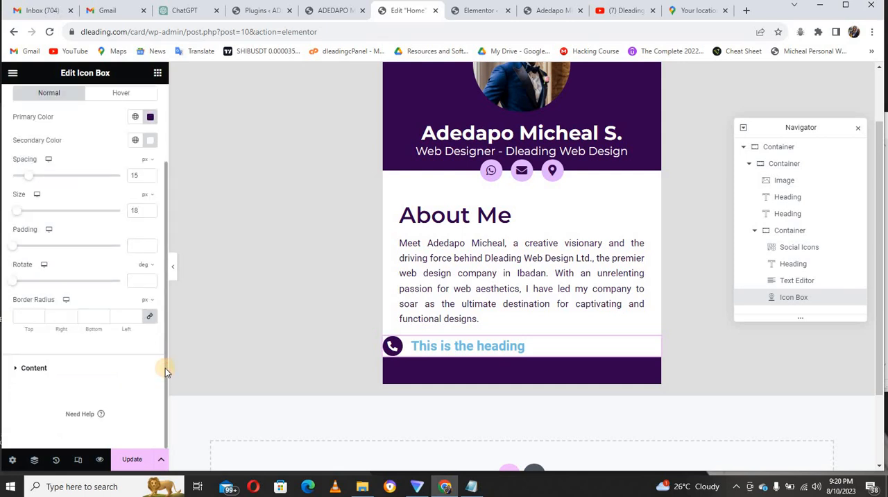
{"action": "left_click_drag", "start_coordinate": [165, 367], "coordinate": [35, 372]}
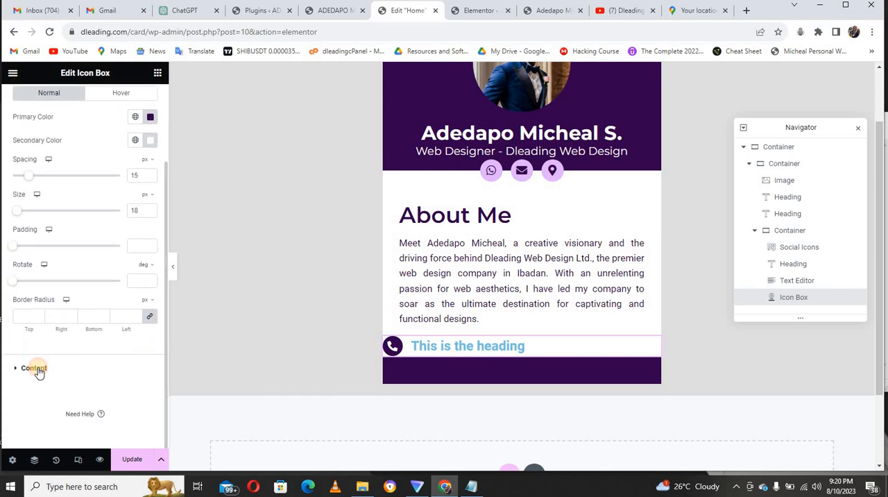
{"action": "left_click", "coordinate": [38, 371]}
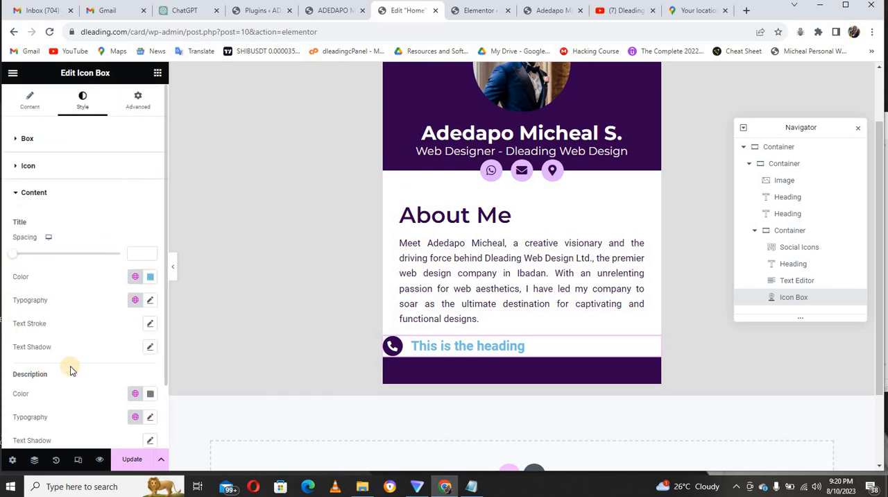
{"action": "left_click", "coordinate": [151, 277]}
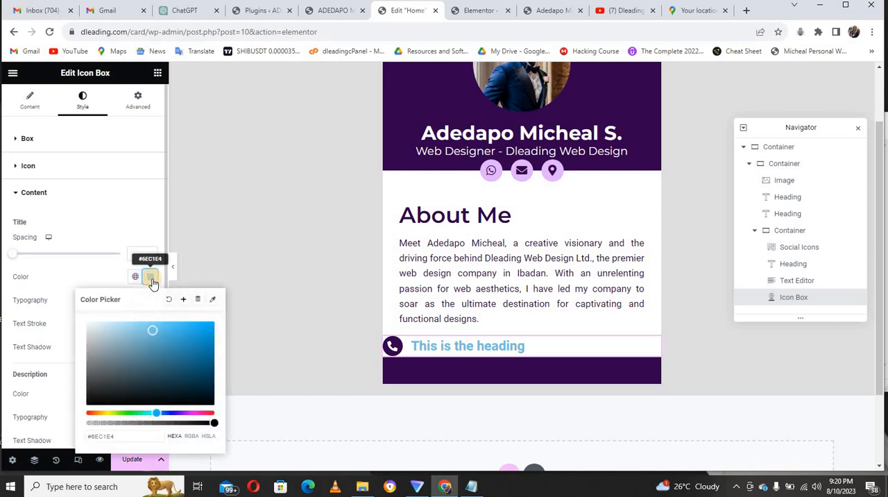
{"action": "left_click", "coordinate": [126, 434]}
{"action": "key", "text": "BackSpace"}
{"action": "key", "text": "BackSpace"}
{"action": "key", "text": "BackSpace"}
{"action": "key", "text": "BackSpace"}
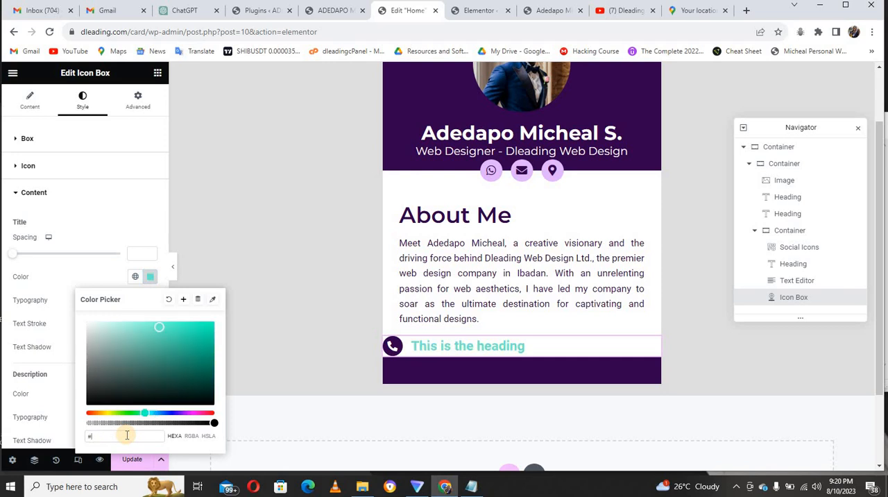
{"action": "type", "text": "32004"}
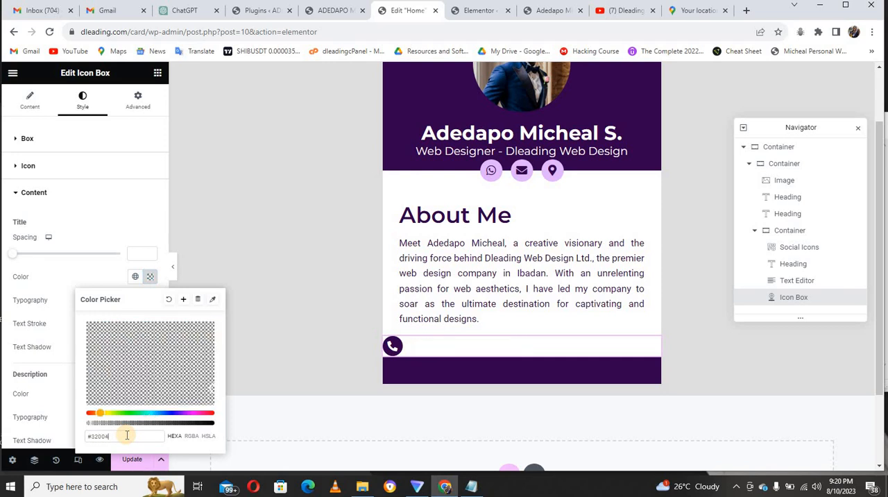
{"action": "type", "text": "d"}
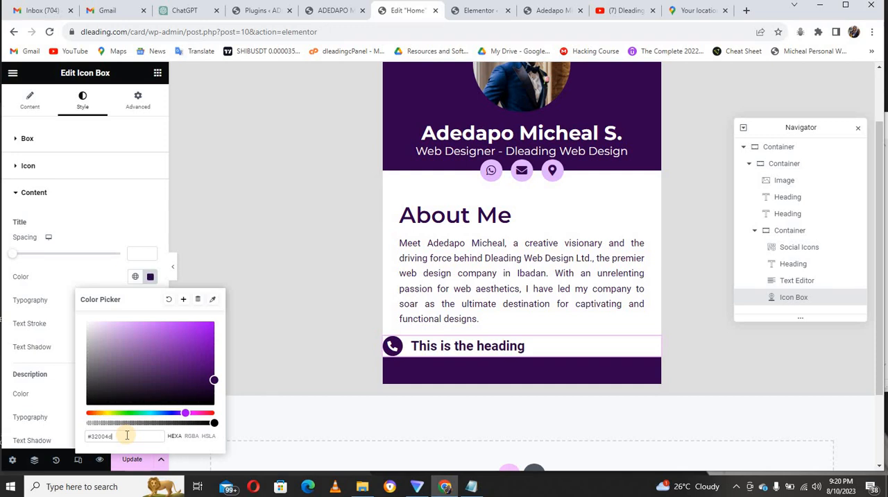
{"action": "left_click", "coordinate": [80, 285]}
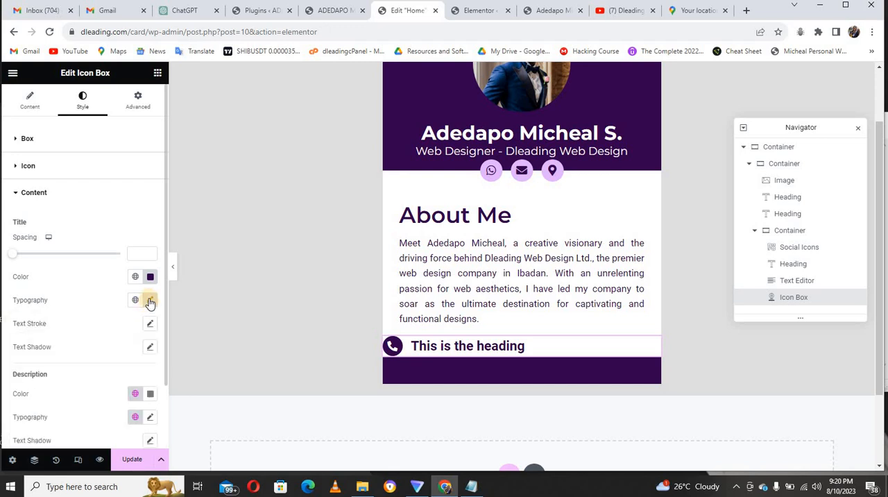
Open the font family choices in the Icon Box title's typography settings.
{"action": "left_click", "coordinate": [150, 300]}
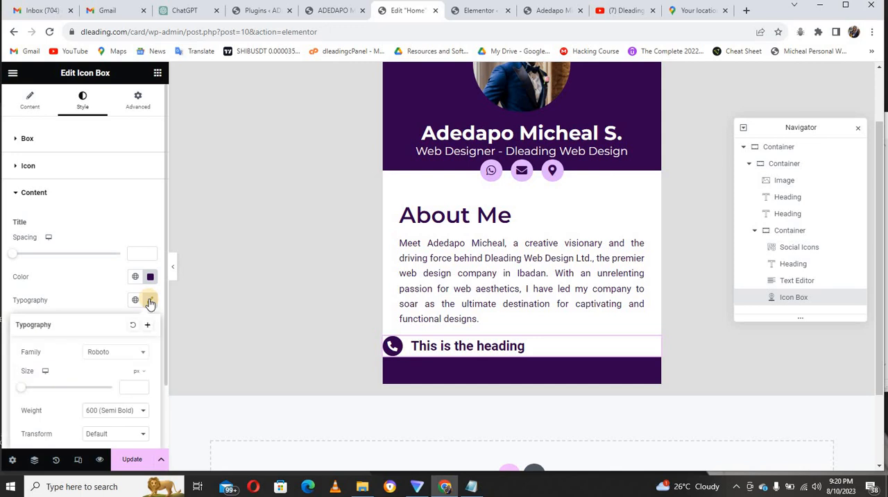
{"action": "left_click", "coordinate": [112, 353]}
{"action": "left_click", "coordinate": [127, 356]}
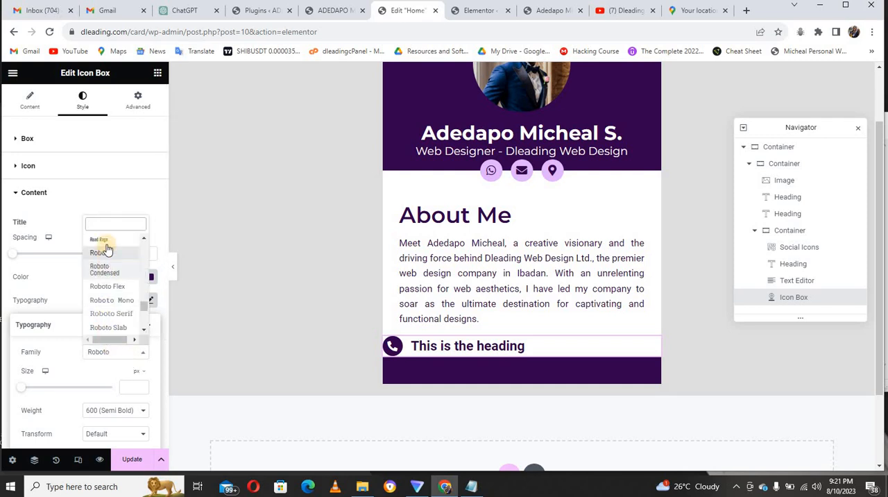